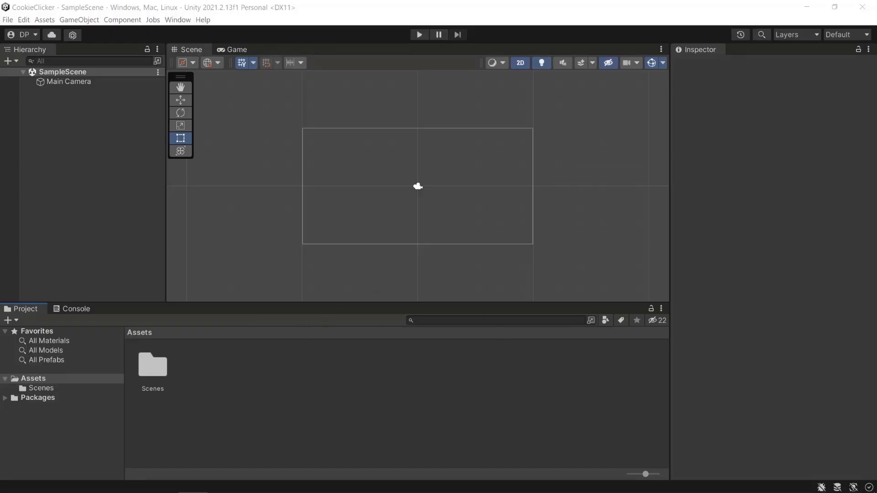
Step: Switch to File Explorer and extract the TutorialsEU_CookieClickerAssets folder from its zip archive into the Qonversion folder
key("alt+Tab")
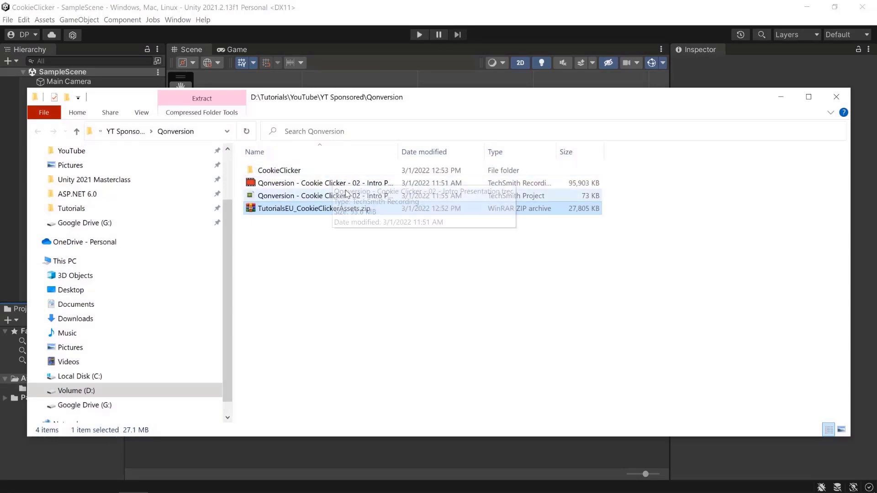
double_click(331, 215)
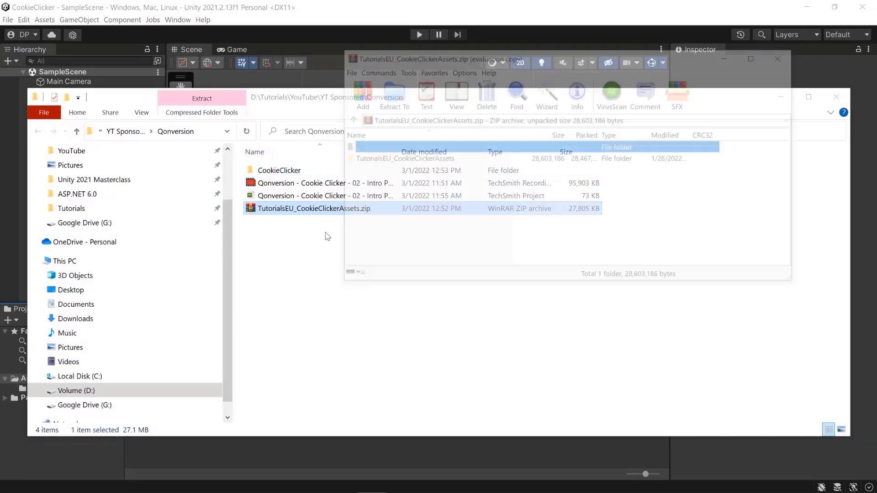
left_click_drag(434, 161, 340, 349)
left_click(785, 56)
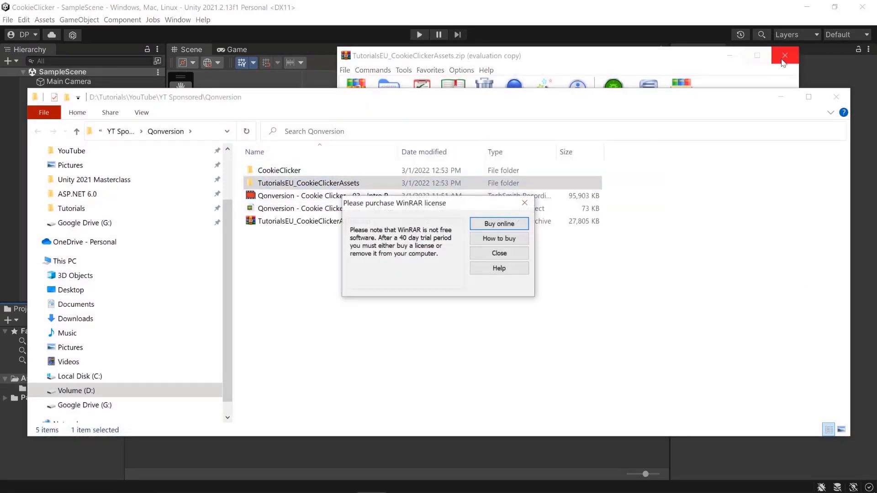
left_click(507, 253)
left_click(339, 268)
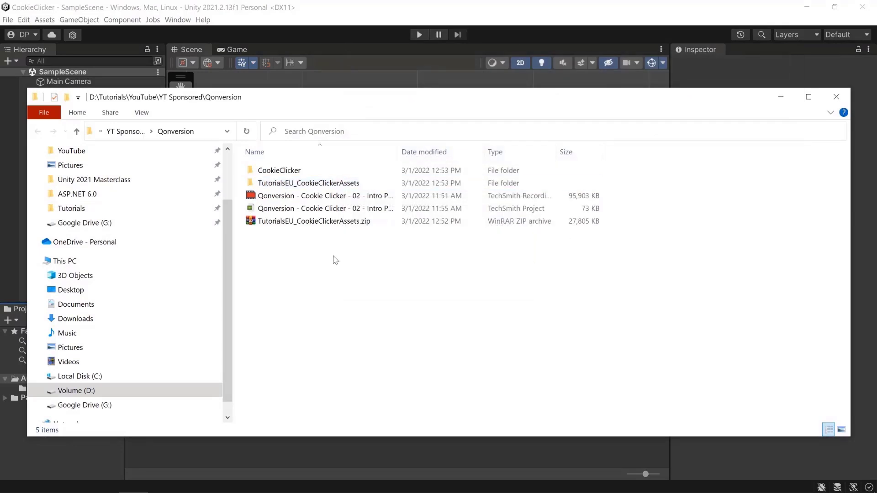
Step: Import the extracted TutorialsEU_CookieClickerAssets folder into the Unity project's Assets
left_click(309, 183)
left_click_drag(429, 99, 623, 75)
left_click_drag(502, 158, 183, 439)
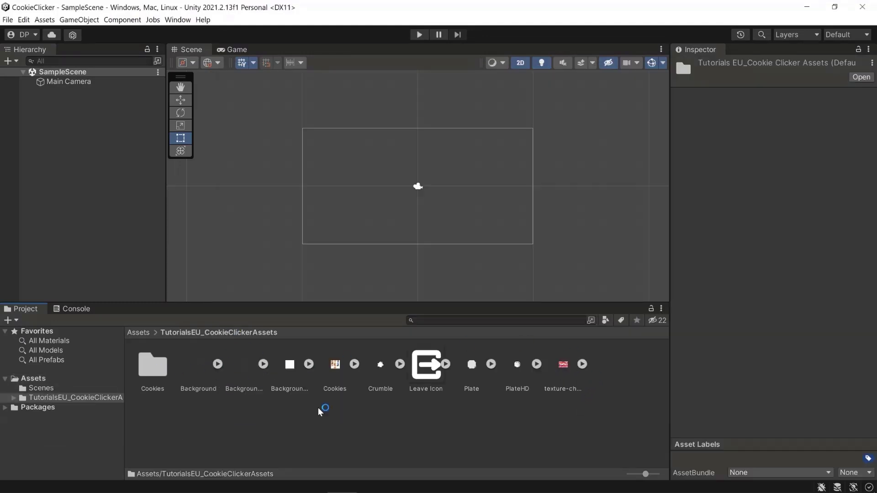
Step: Place the texture-checkered-tablecloth sprite in the scene at position X 0, Y 0, Z -9
left_click(568, 370)
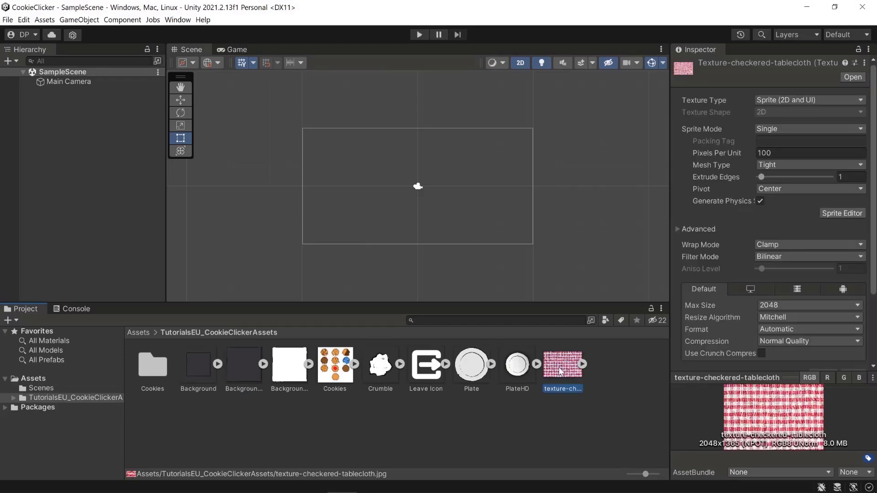
left_click_drag(563, 368, 425, 194)
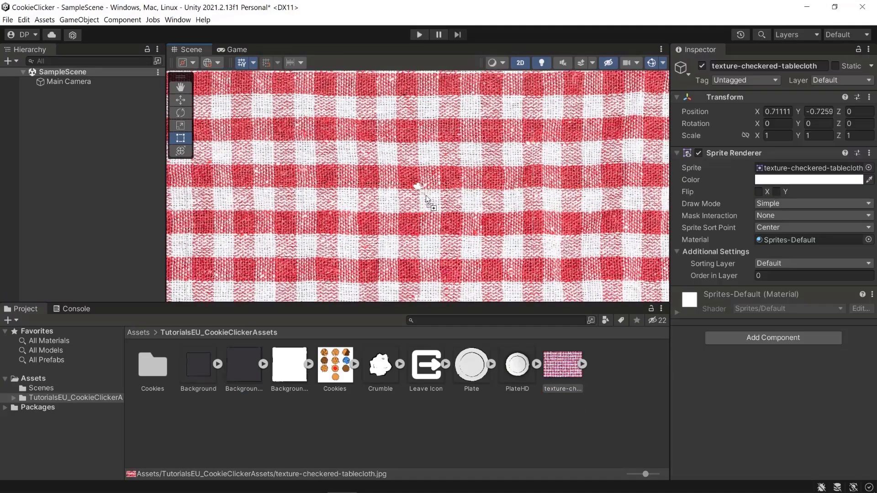
left_click(779, 112)
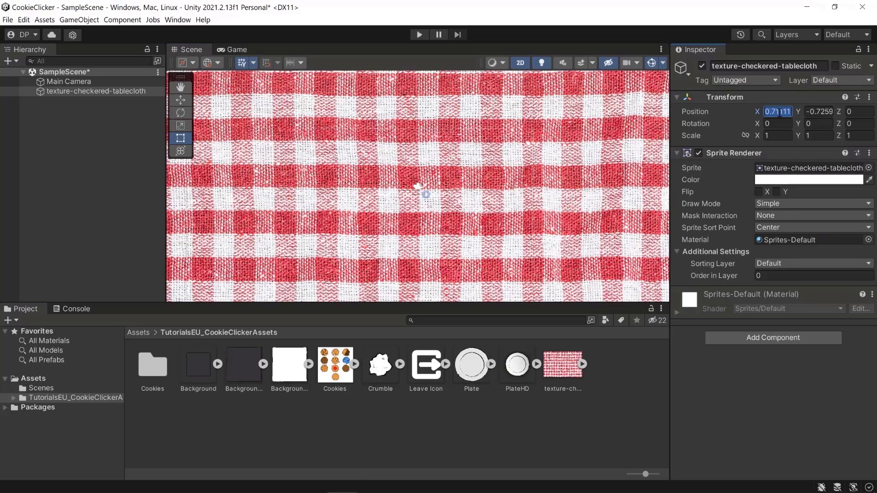
type("0")
key("Tab")
type("0")
key("Tab")
type("-9")
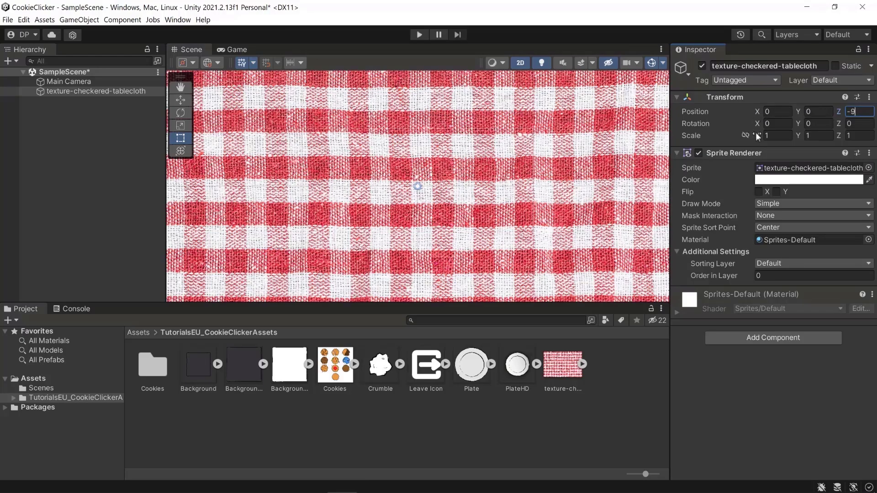
Step: Scale the tablecloth to 0.4 on the X, Y and Z axes
left_click(776, 135)
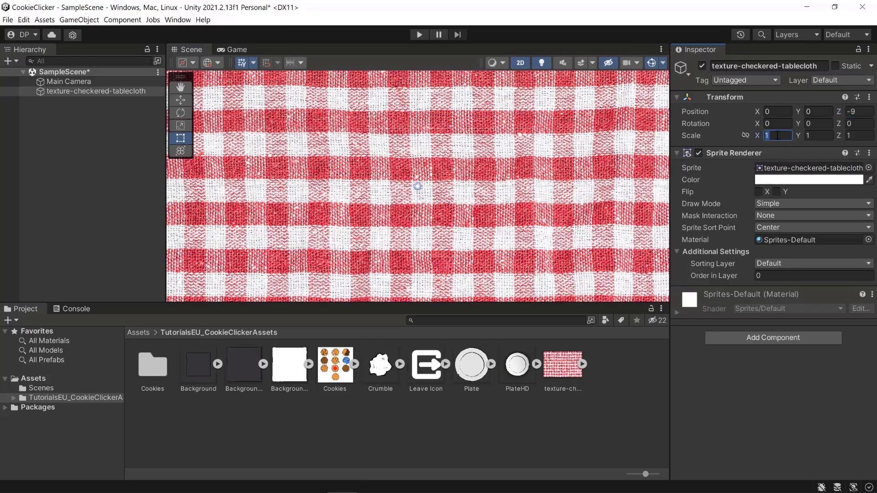
type("0.4")
key("Tab")
type(".4")
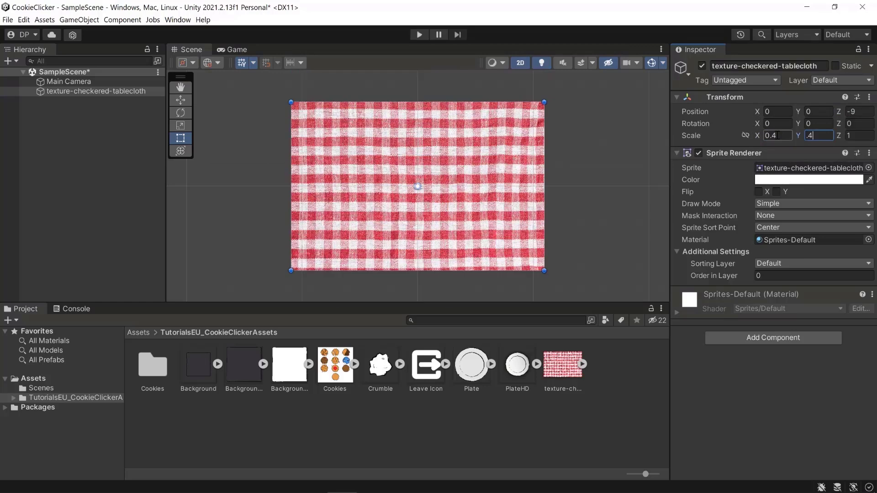
key("Tab")
type("0.4")
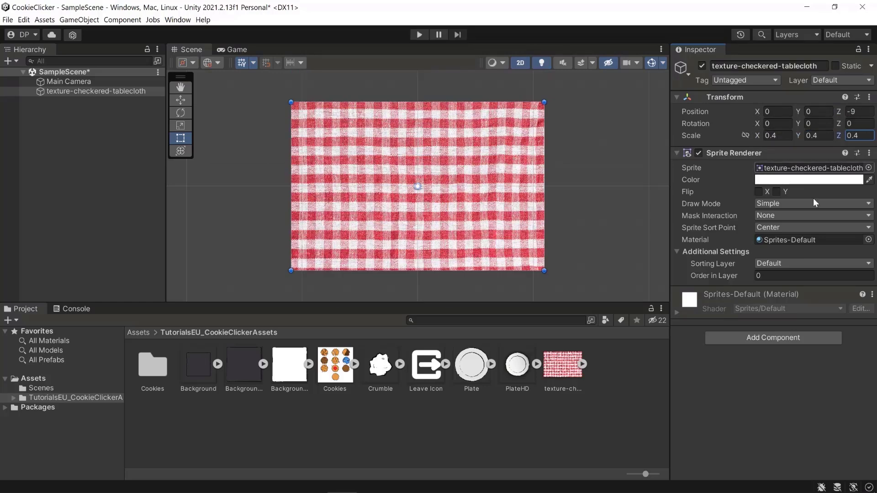
Step: Set the Main Camera's Y position to 10 and the X rotation of both the camera and the tablecloth to 90
left_click(73, 82)
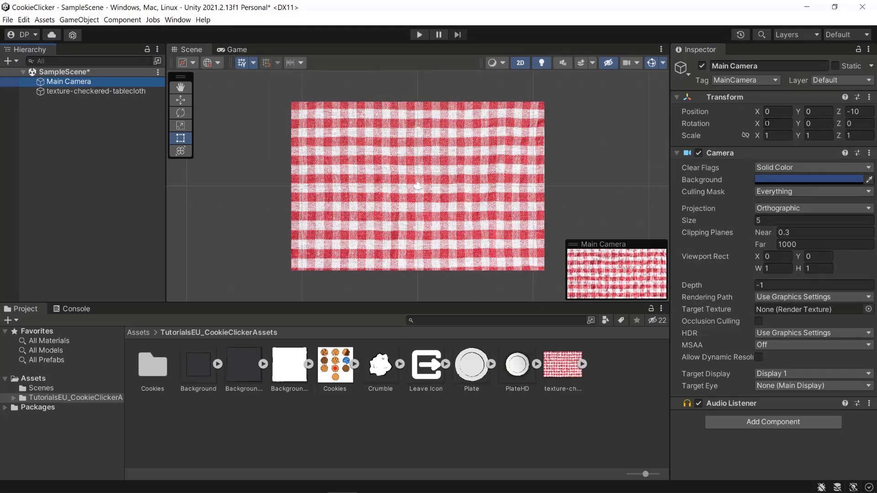
left_click(819, 113)
type("10")
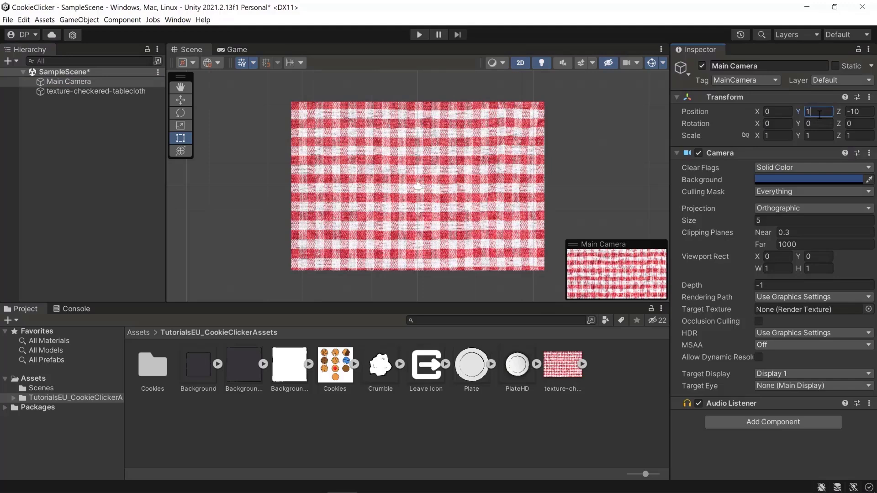
left_click(775, 124)
type("90")
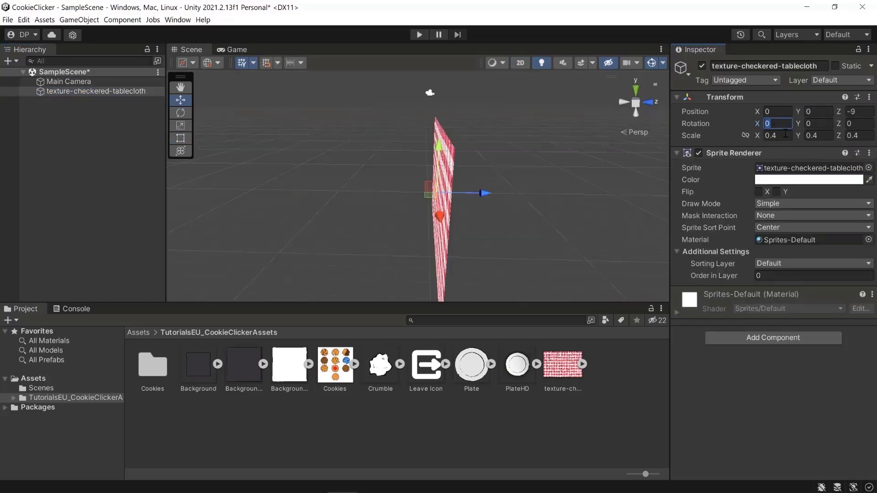
type("90")
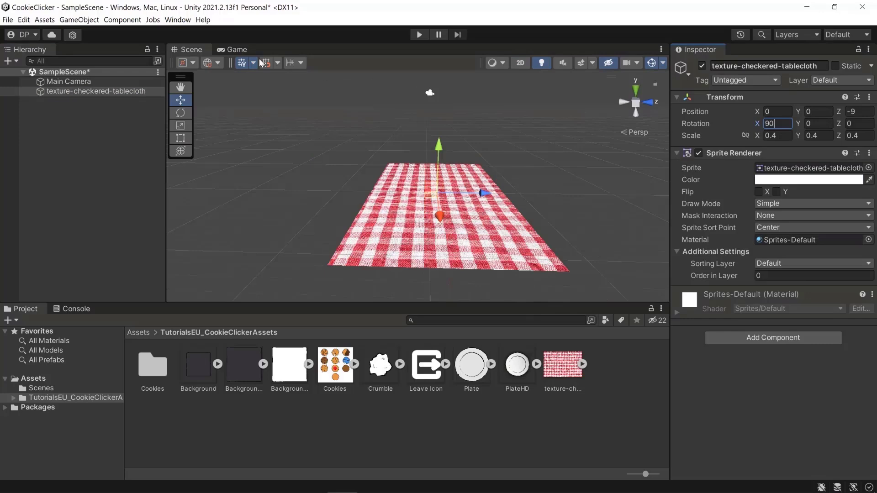
Step: Dock the Game view beside the Project window and adjust the divider between them
left_click_drag(237, 49, 635, 412)
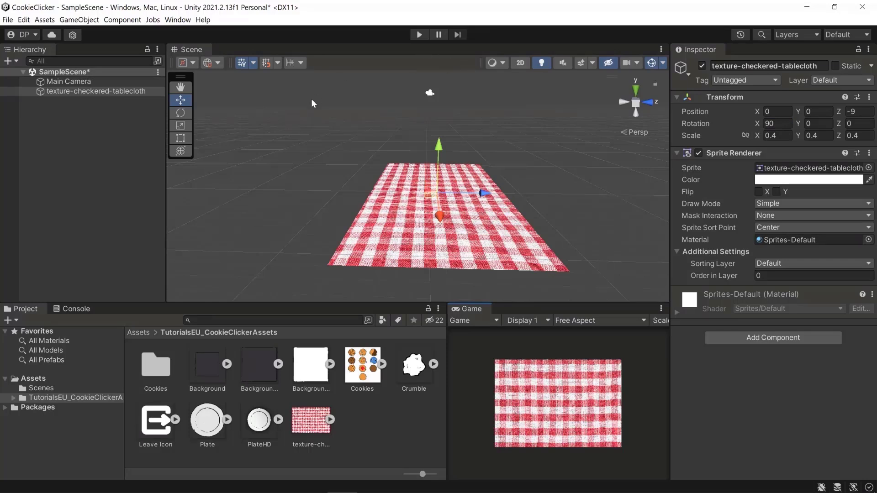
mouse_move(447, 378)
left_mouse_down()
mouse_move(498, 379)
mouse_move(432, 378)
mouse_move(442, 378)
left_mouse_up()
left_click(562, 322)
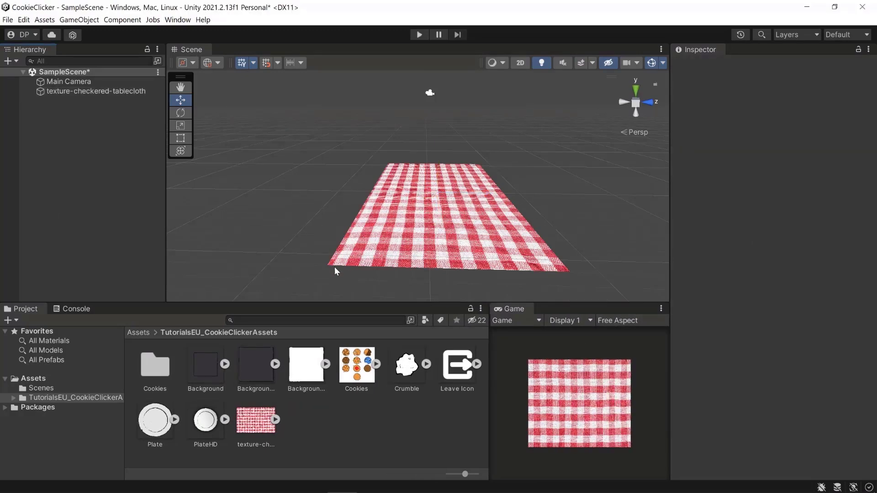
Step: Place the PlateHD sprite in the scene at position X 0, Y 0, Z -12
left_click_drag(205, 419, 409, 238)
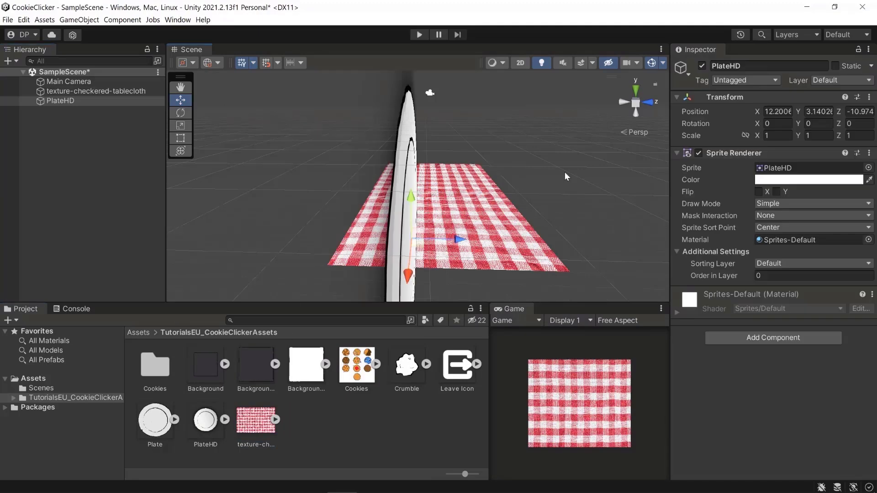
left_click(778, 112)
type("0")
key("Tab")
type("0")
key("Tab")
type("-12")
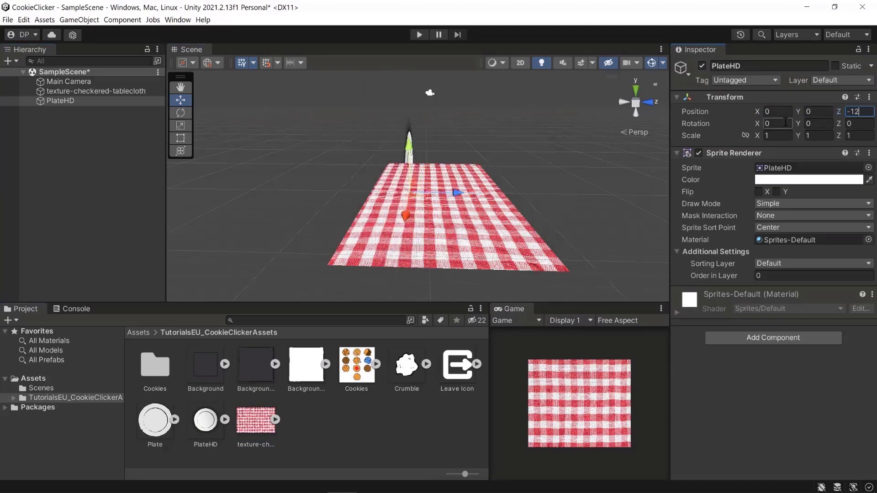
key("Return")
Step: Rotate the plate to 90 on X and scale it to 0.3 on all three axes
left_click(784, 123)
type("90")
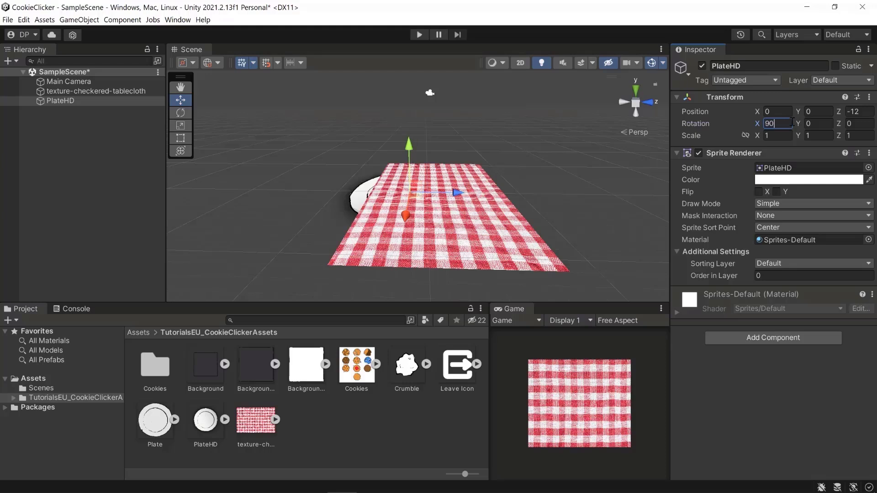
left_click(770, 136)
type("0.3")
key("Tab")
type("0.3")
key("Tab")
type(".3")
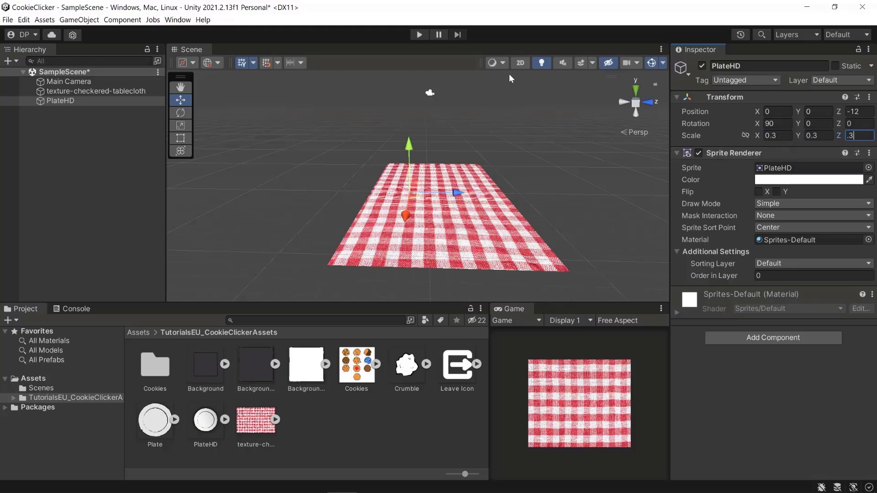
key("Return")
Step: Raise the plate above the tablecloth by setting its Y position to 0.05
left_click(821, 112)
type(".01")
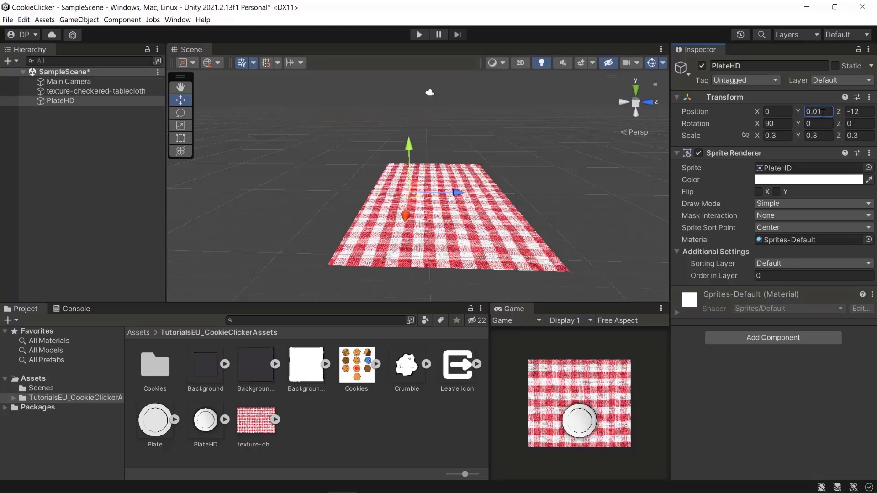
key("BackSpace")
type("5")
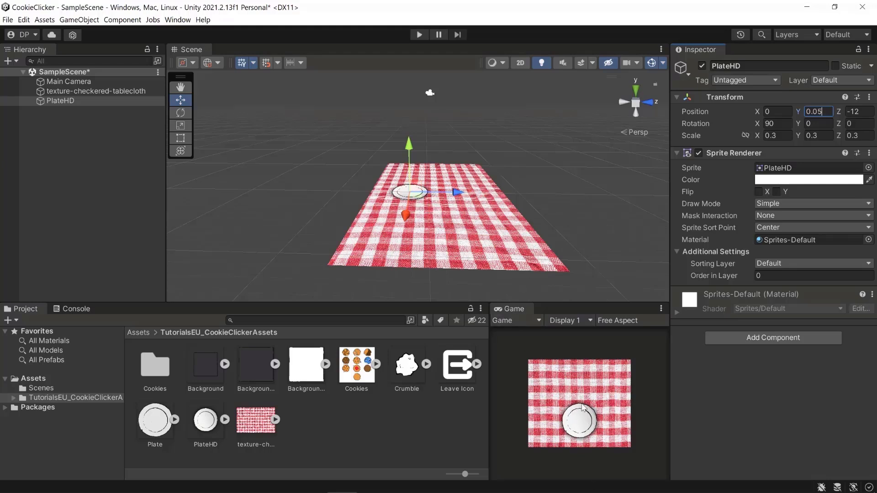
Step: Try the 16:9 aspect ratio in the Game view and restore Free Aspect
left_click(616, 320)
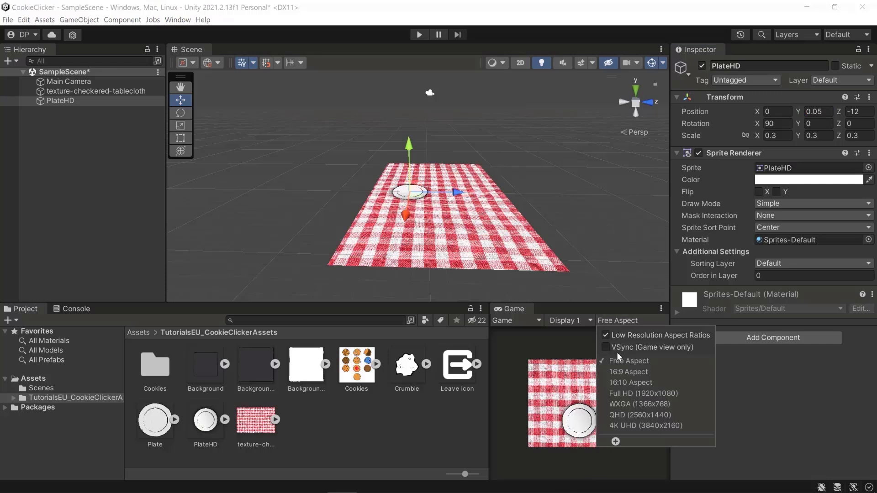
left_click(638, 372)
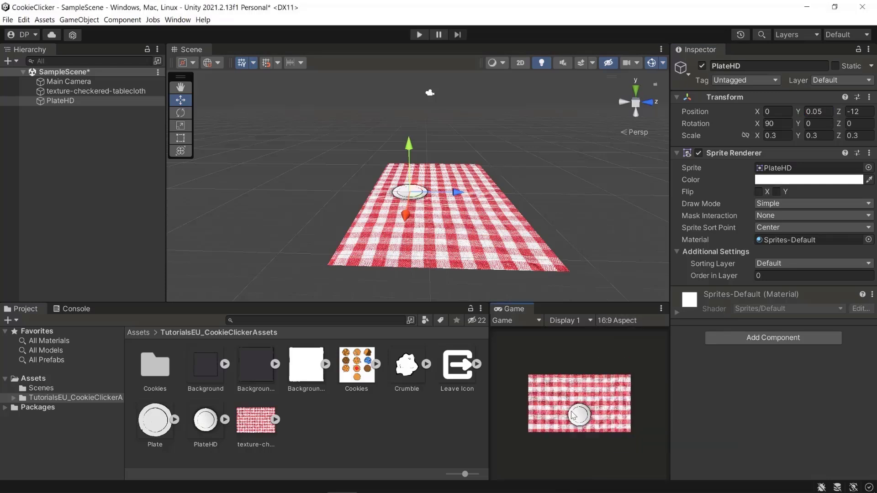
left_click(618, 320)
left_click(626, 362)
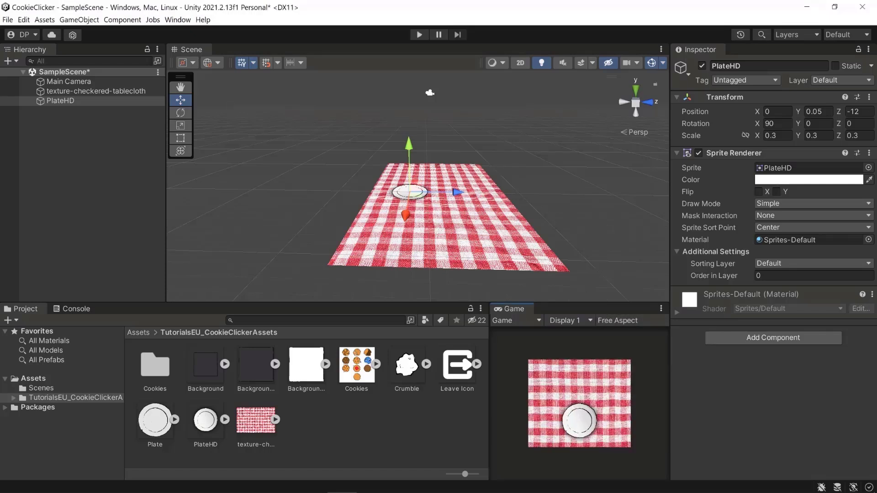
Step: Add a UI Canvas to the scene and set its render mode to World Space
right_click(53, 162)
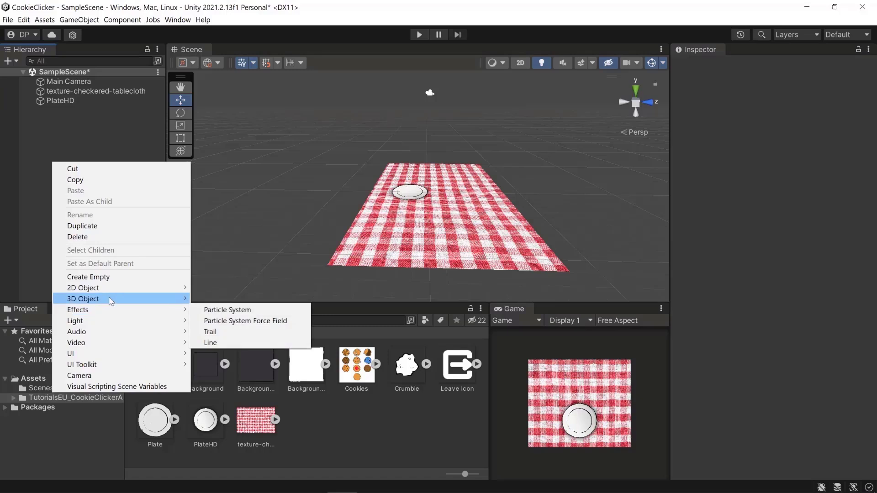
mouse_move(110, 354)
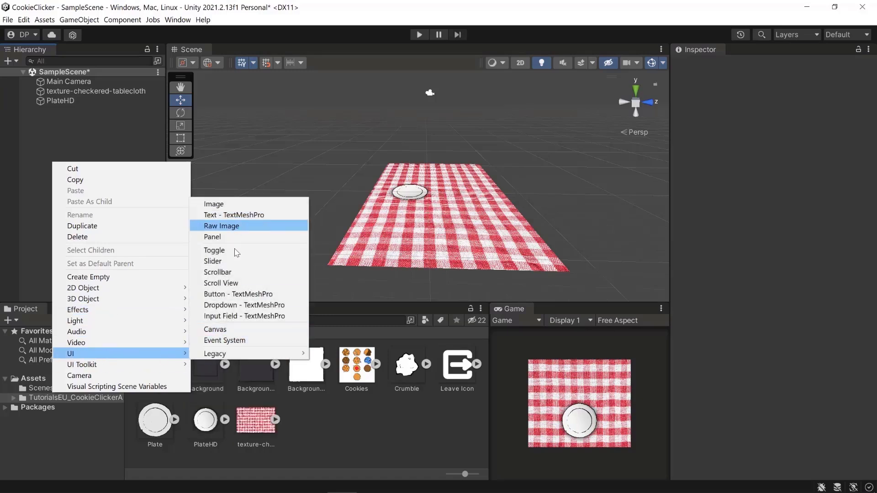
left_click(221, 329)
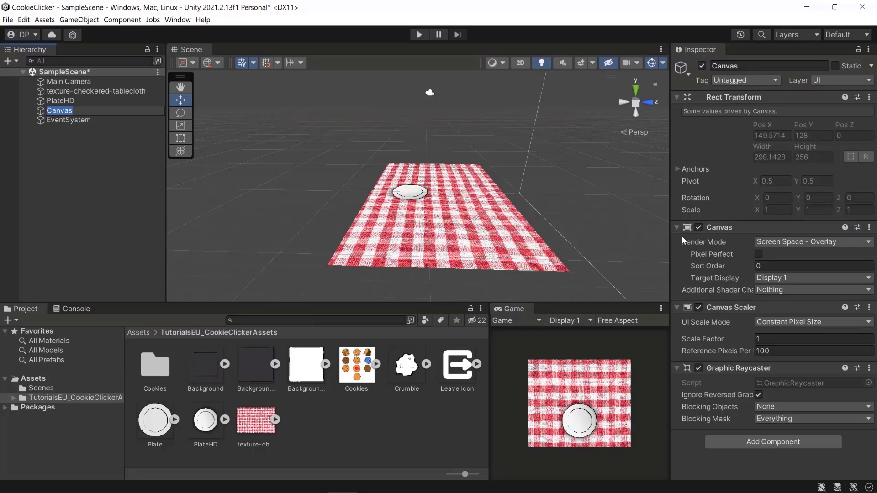
left_click(802, 241)
left_click(786, 279)
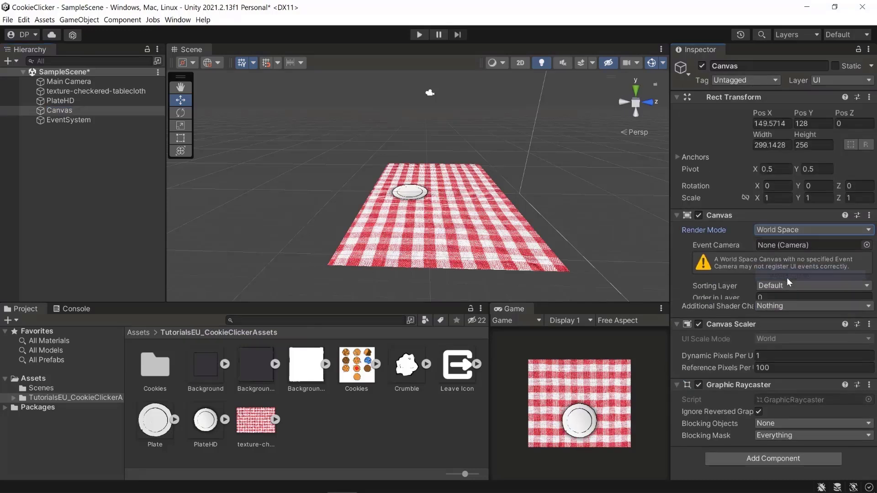
Step: Set the canvas's position to X 0, Y 0, Z -7.5 and its width and height to 1
left_click(761, 124)
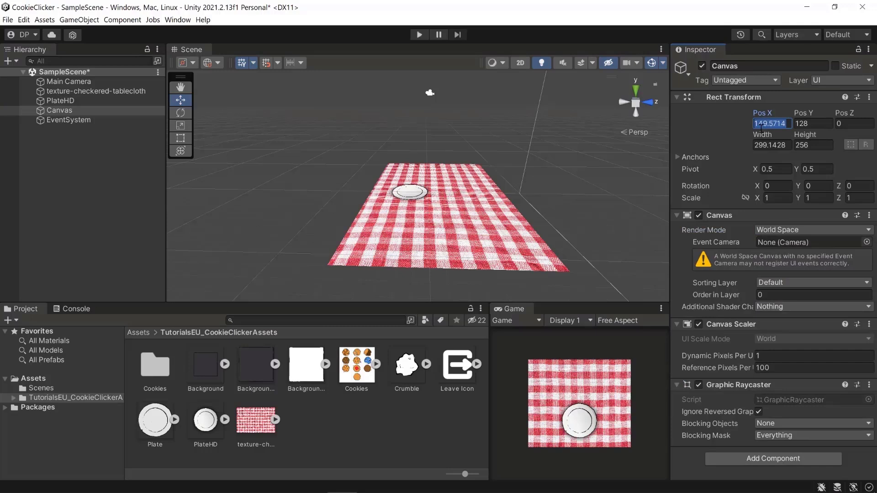
type("0")
key("Tab")
type("0")
key("Tab")
type("-")
key("BackSpace")
type("7")
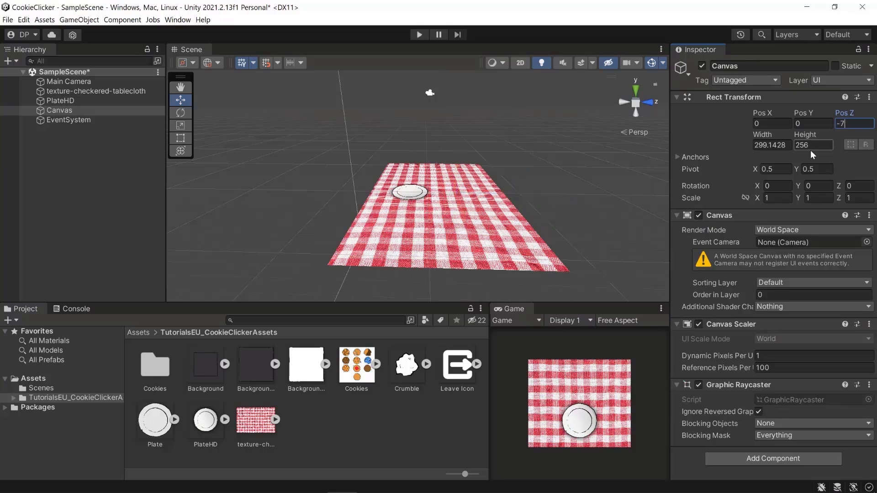
type(".5")
key("Tab")
type("1")
key("Tab")
type("1")
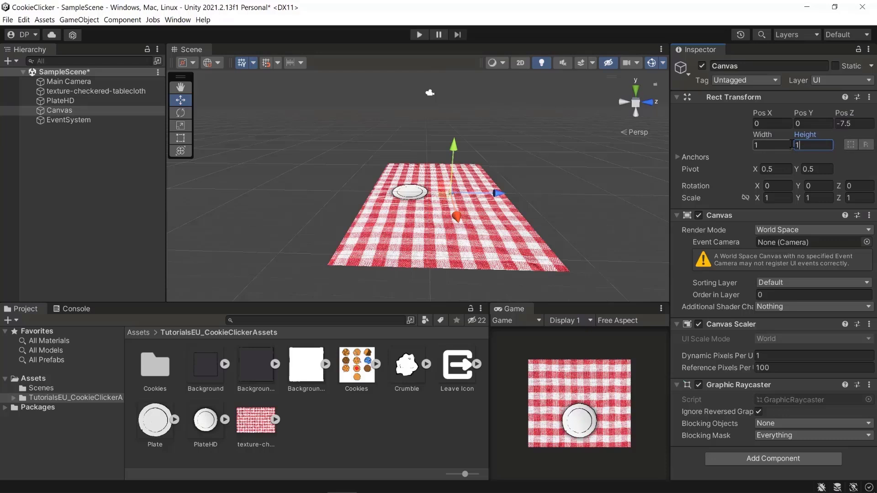
Step: Rotate the canvas to 90 on X and assign the Main Camera as its event camera
left_click(778, 187)
type("90")
left_click_drag(67, 83, 787, 243)
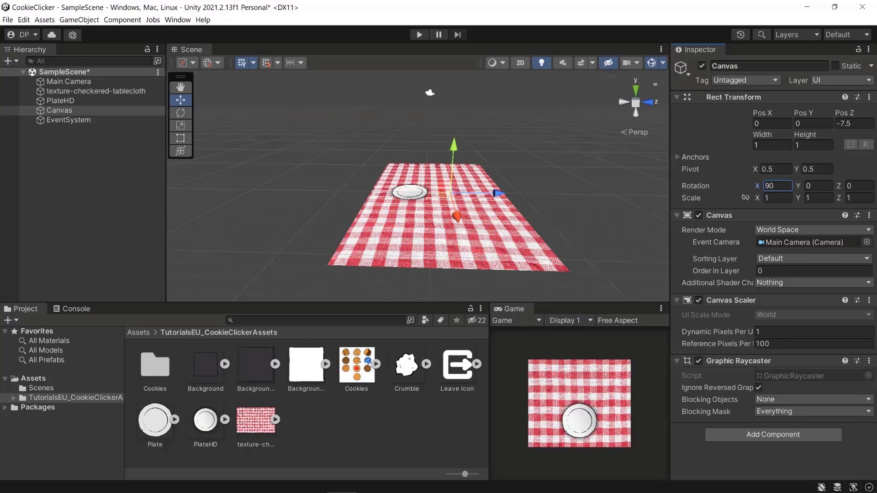
Step: Add a UI Image as a child of the Canvas and name it Background
right_click(70, 111)
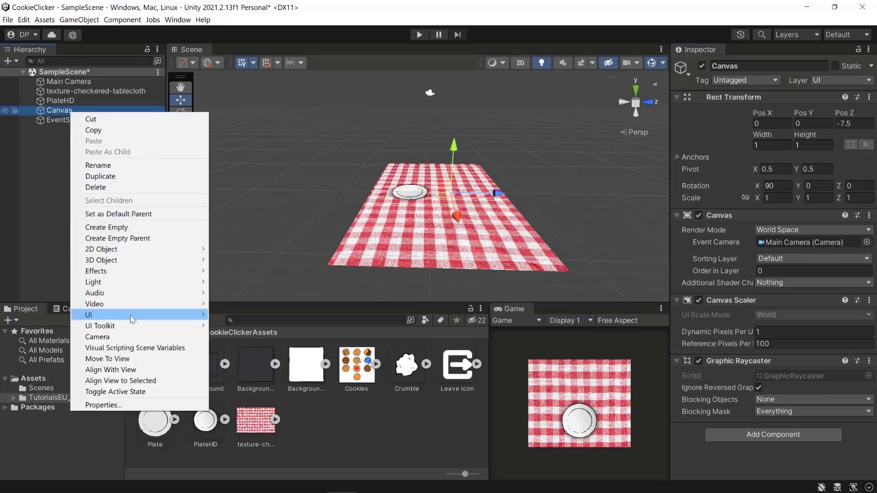
mouse_move(133, 318)
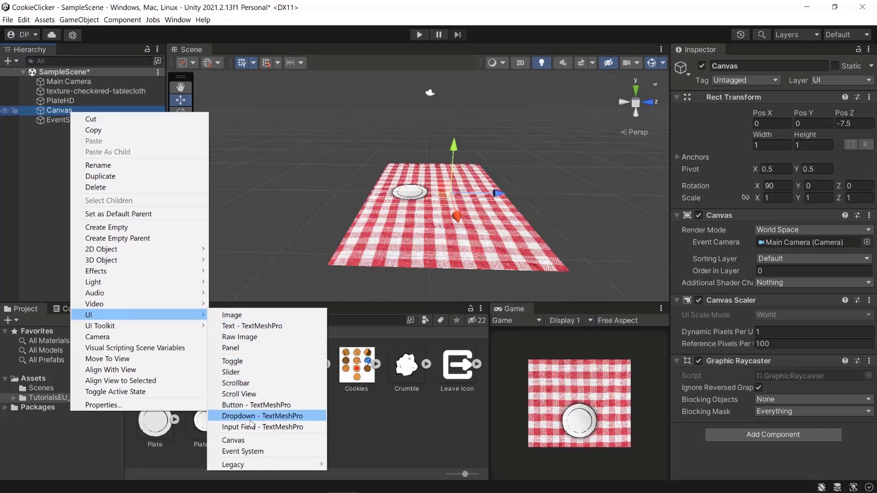
left_click(242, 314)
type("Background")
key("Return")
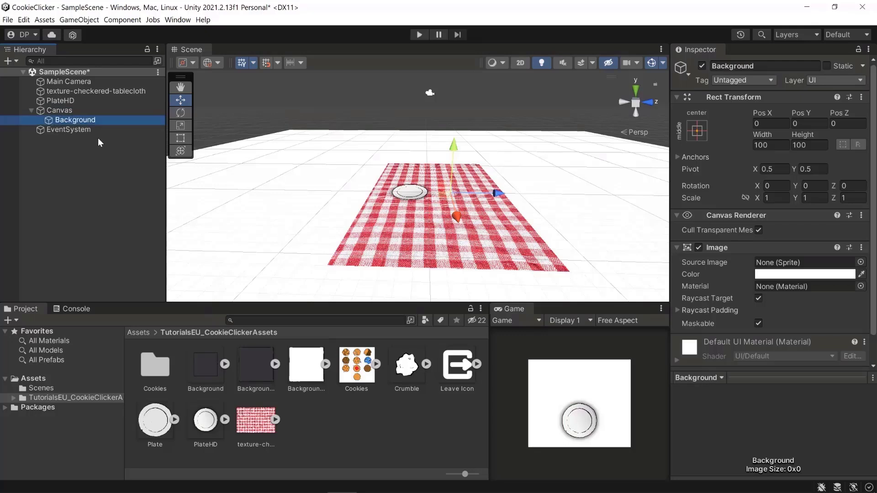
Step: Assign the BackgroundSimple sprite as the source image of the Background object
left_click(254, 369)
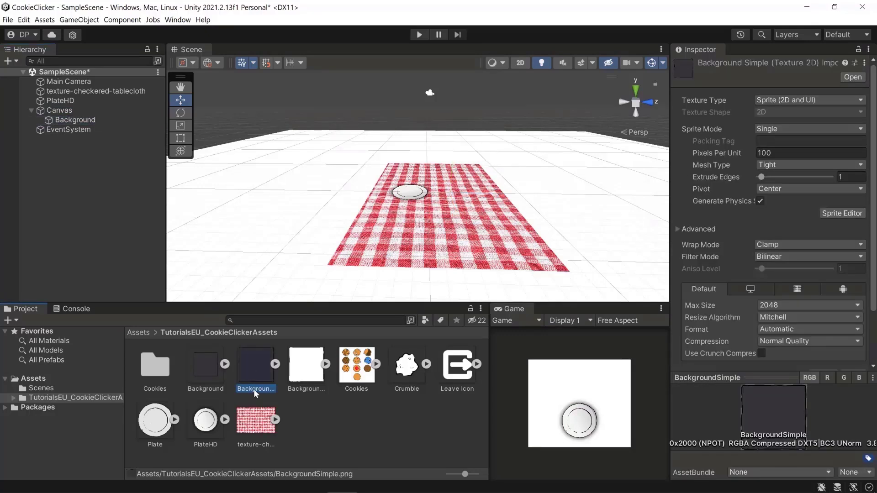
left_click(220, 380)
left_click_drag(259, 368, 778, 264)
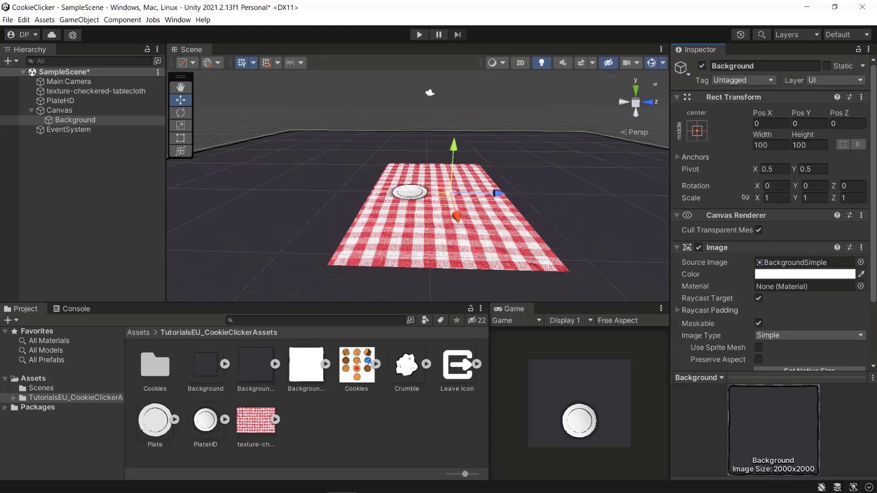
Step: Set the Background image's Z position to -0.5 and its width and height to 5
left_click(847, 125)
type("0.")
key("BackSpace")
type("-0.5")
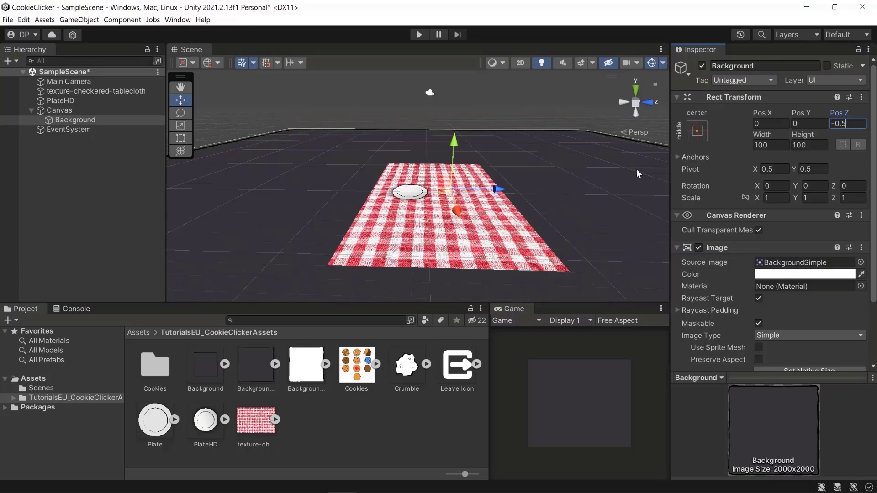
left_click(757, 145)
type("5")
key("Tab")
type("5")
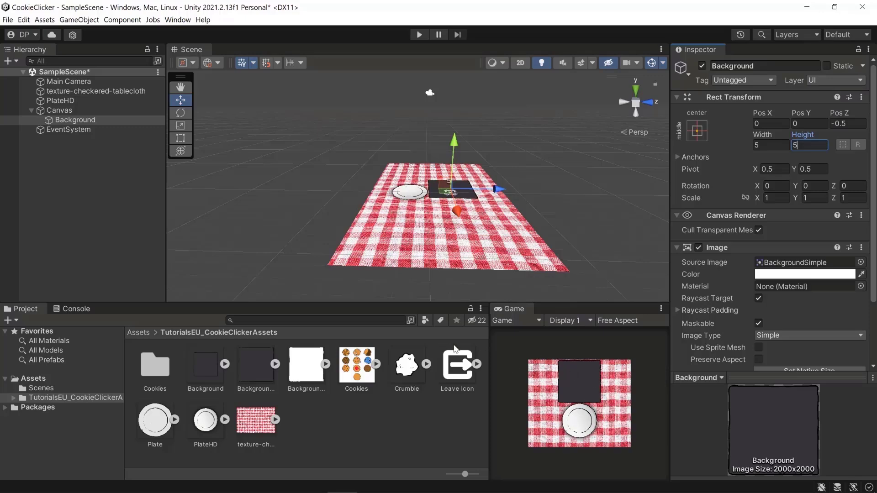
Step: Try to add a TextMeshPro - Text component to the Background object
right_click_drag(357, 182, 446, 178)
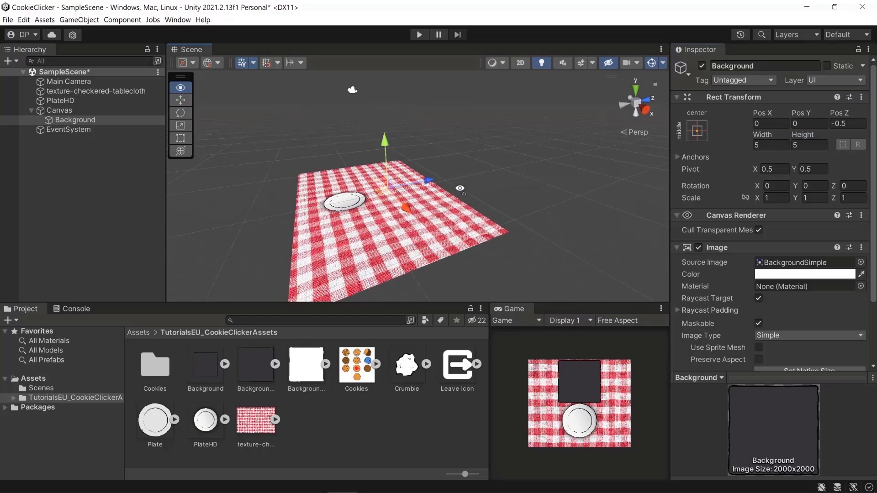
left_click(122, 20)
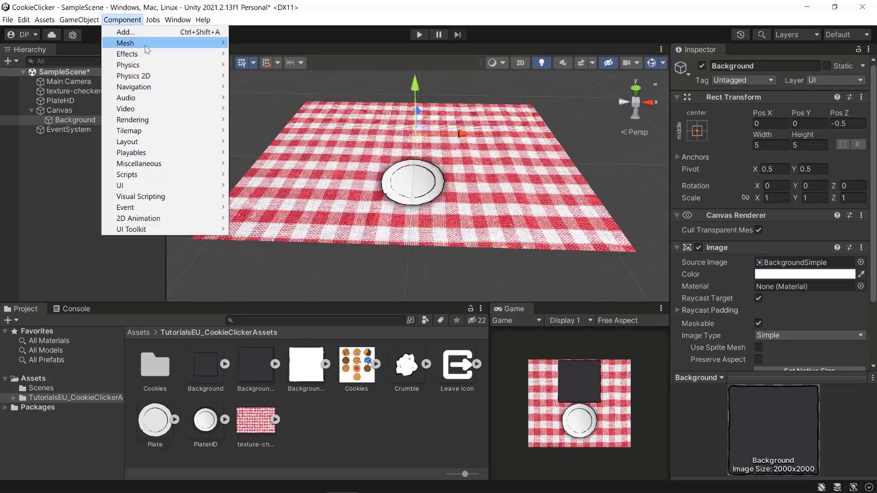
mouse_move(152, 43)
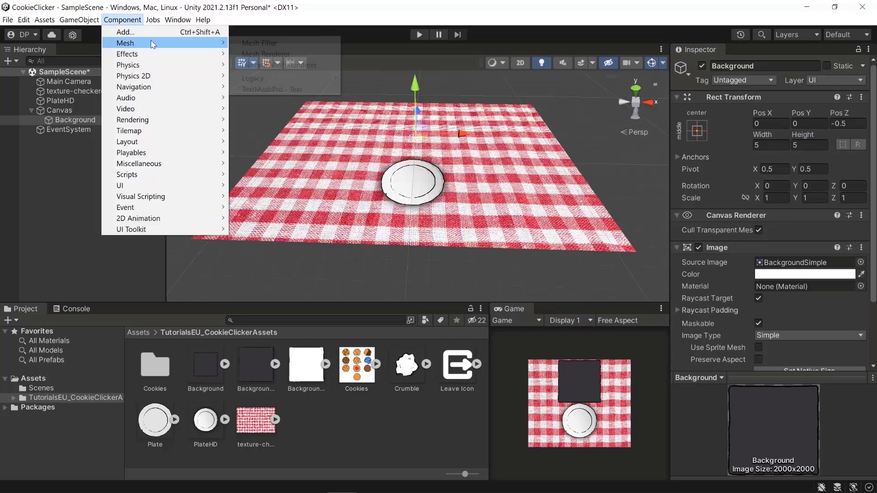
left_click(270, 91)
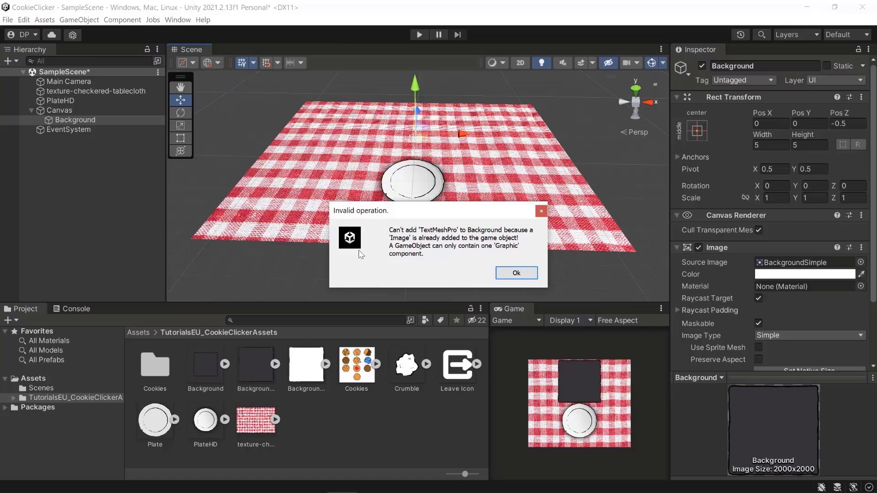
left_click(543, 215)
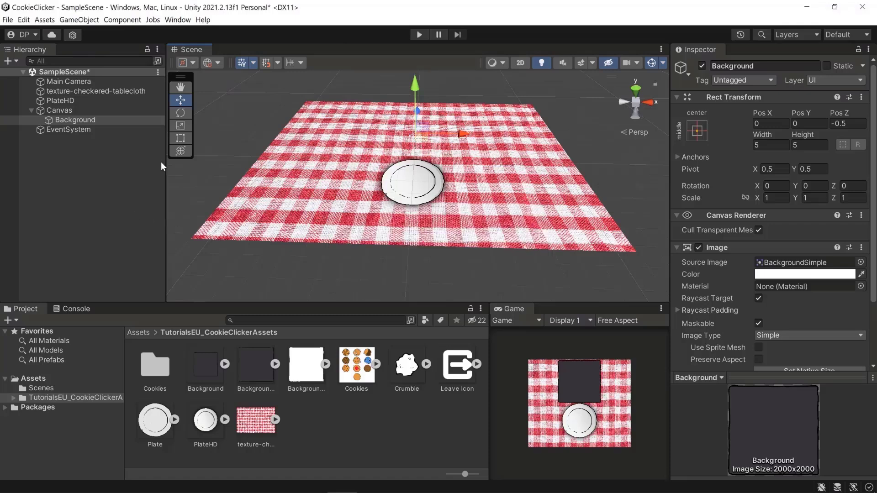
Step: Add a TextMeshPro - Text mesh component to the Canvas and import the TMP Essentials
left_click(64, 110)
left_click(120, 20)
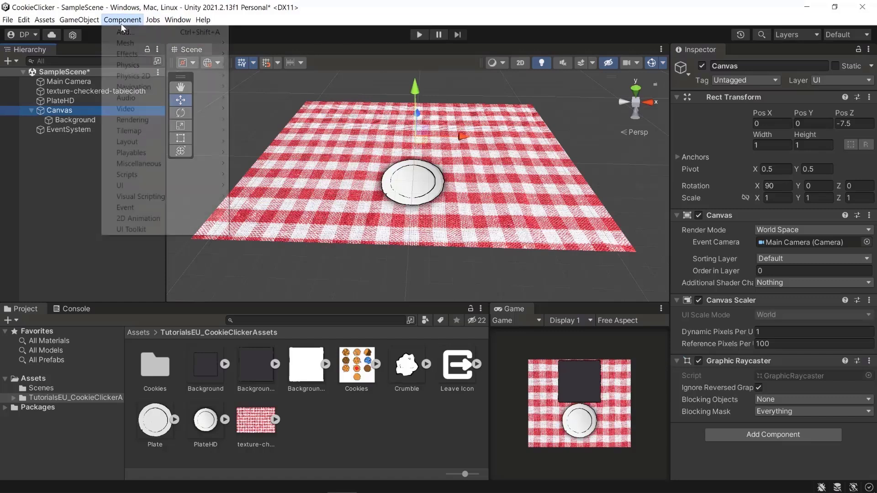
mouse_move(173, 43)
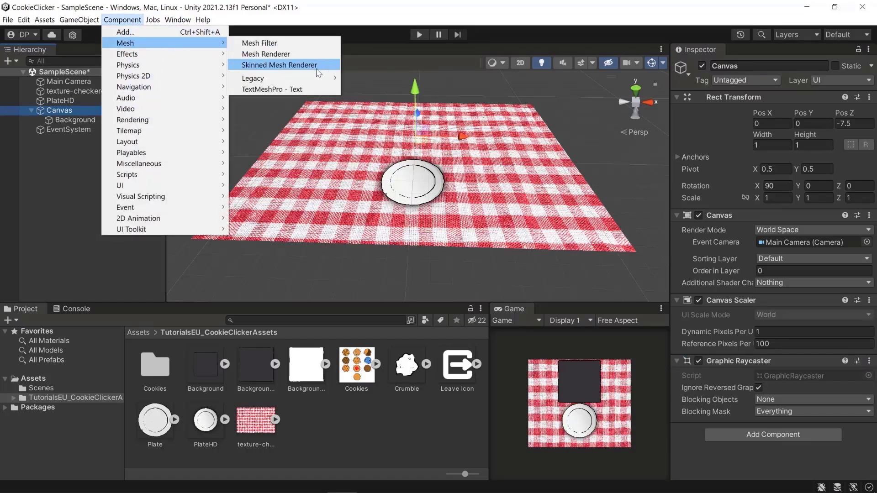
left_click(270, 89)
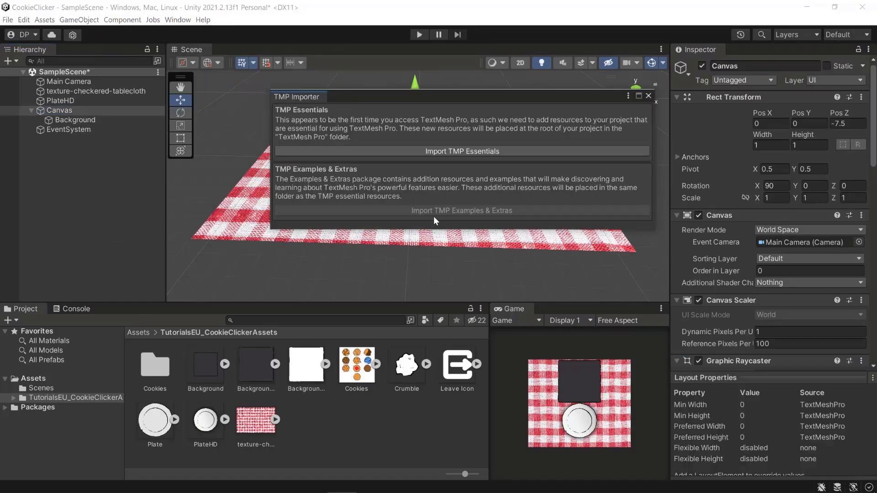
left_click(456, 150)
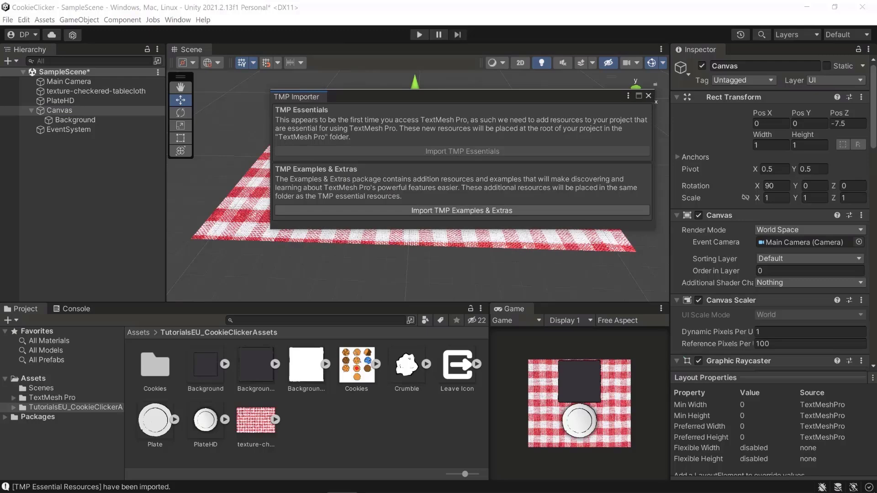
left_click(648, 96)
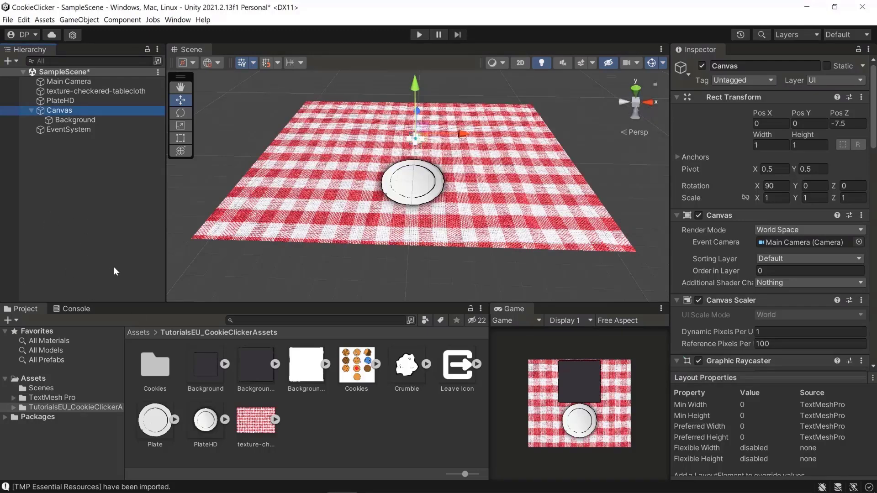
Step: Add a TextMeshPro UI text as a child of the Canvas and set its Y position to 0.07
right_click(71, 110)
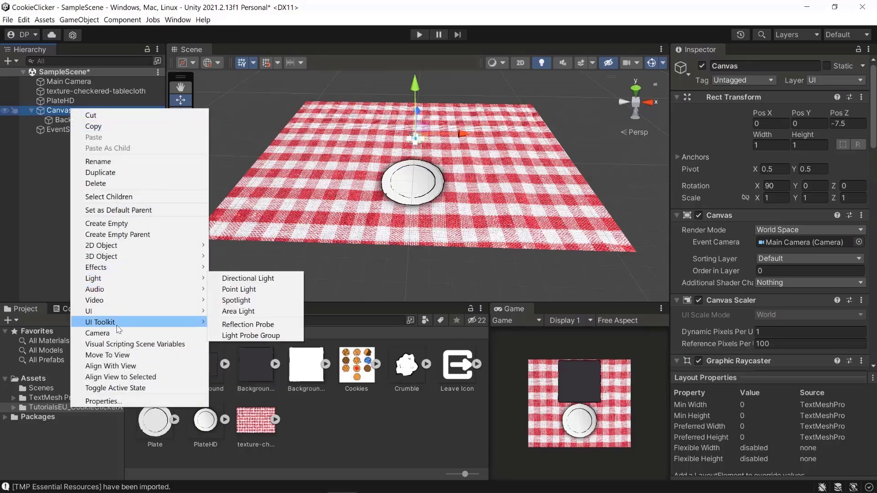
mouse_move(160, 280)
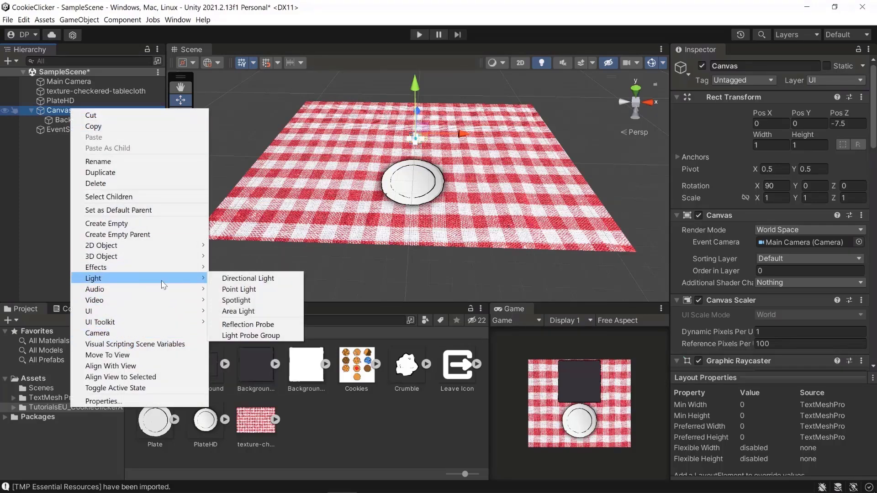
mouse_move(160, 311)
left_click(255, 321)
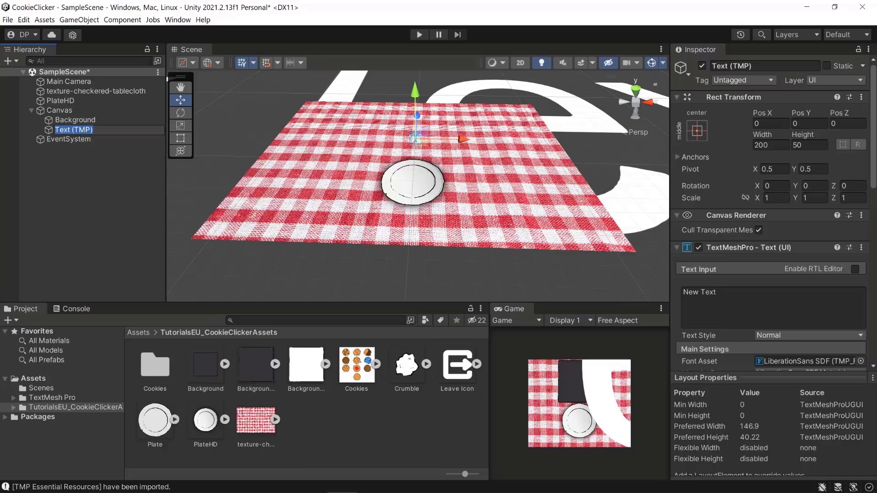
left_click(807, 123)
type("0.07")
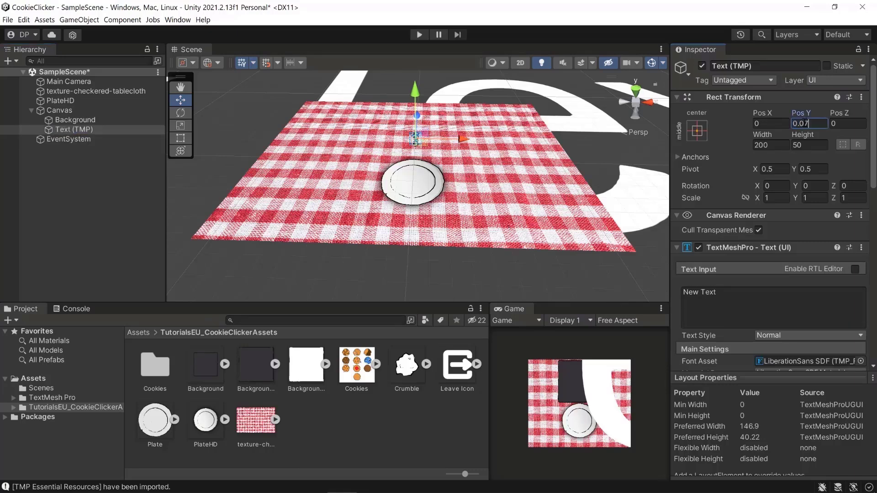
key("Tab")
Step: Scale the new text object to 0.05 on X, Y and Z
left_click(776, 199)
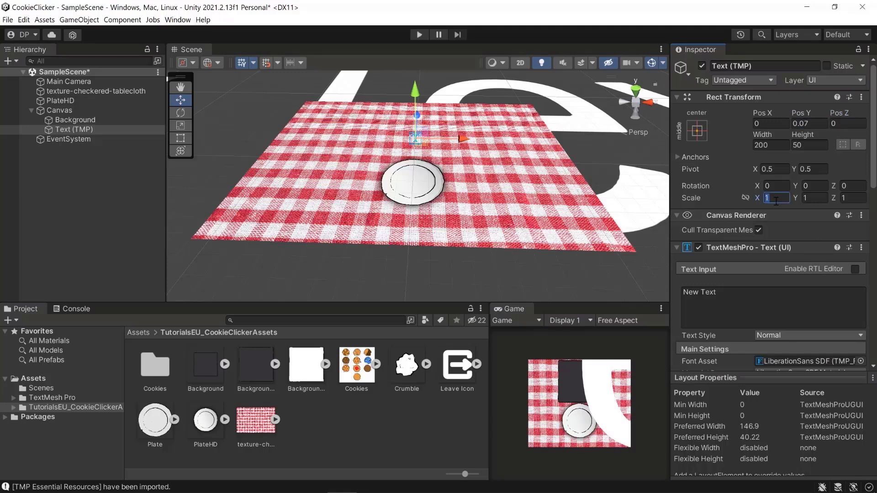
type("-")
key("BackSpace")
type("0.05")
key("Tab")
type("0.")
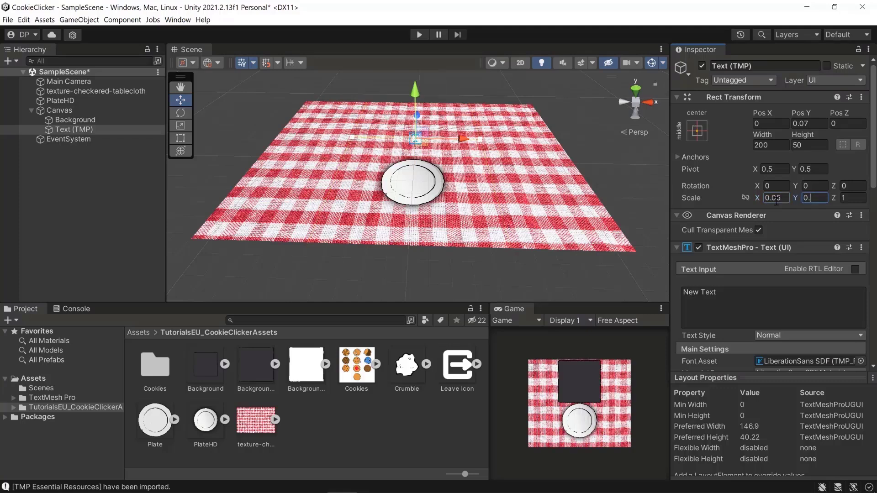
type("05")
key("Tab")
type("0.05")
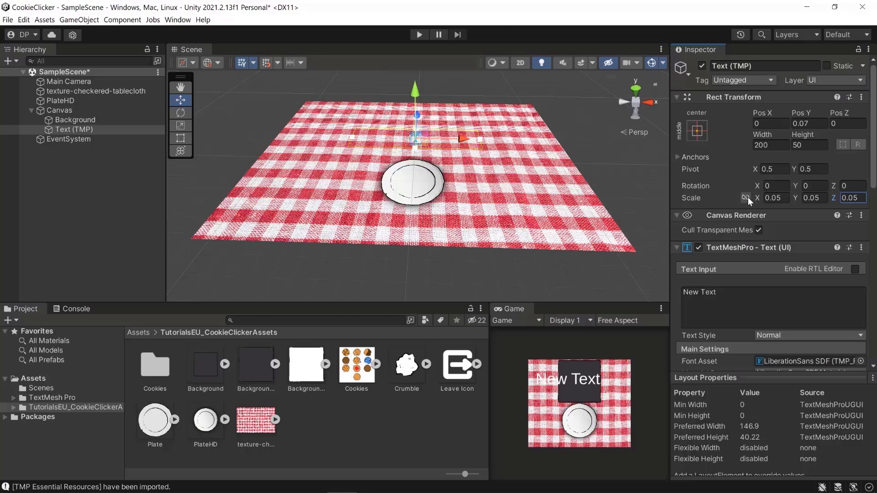
Step: Format the text as bold with font size 7, centered horizontally and aligned to the middle vertically
scroll(770, 214, "down", 5)
scroll(758, 216, "down", 3)
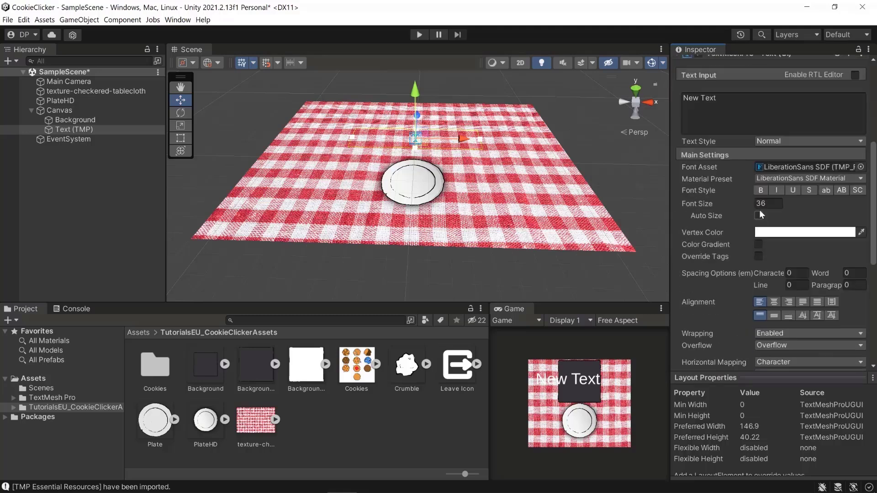
double_click(765, 204)
type("7")
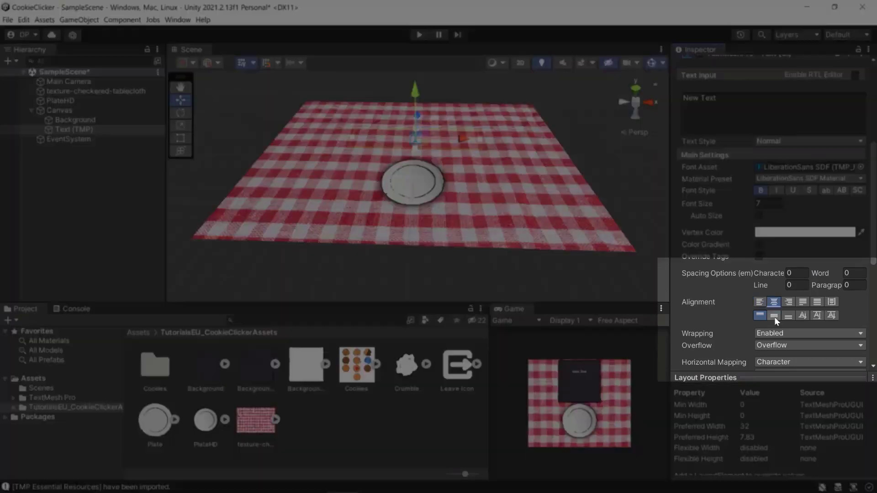
left_click(773, 302)
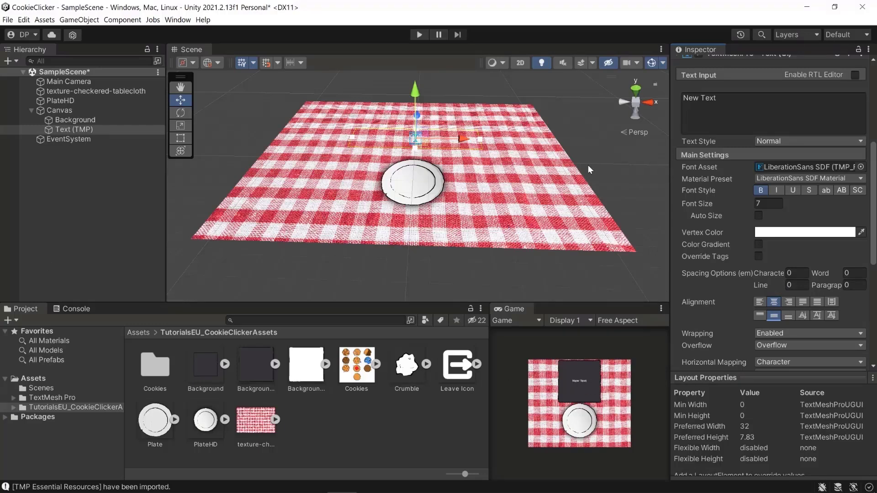
Step: Replace the placeholder text with "Plate O'Cookies"
left_click(735, 108)
type("Plate")
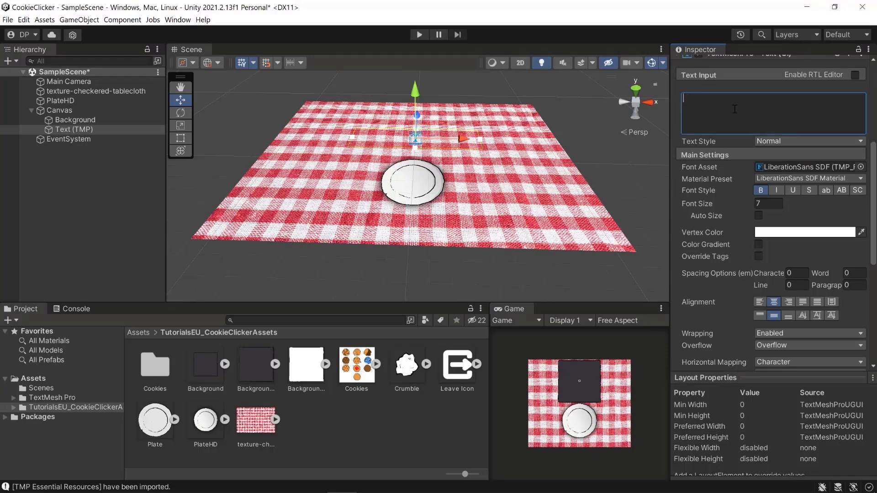
type(" O' Cookies")
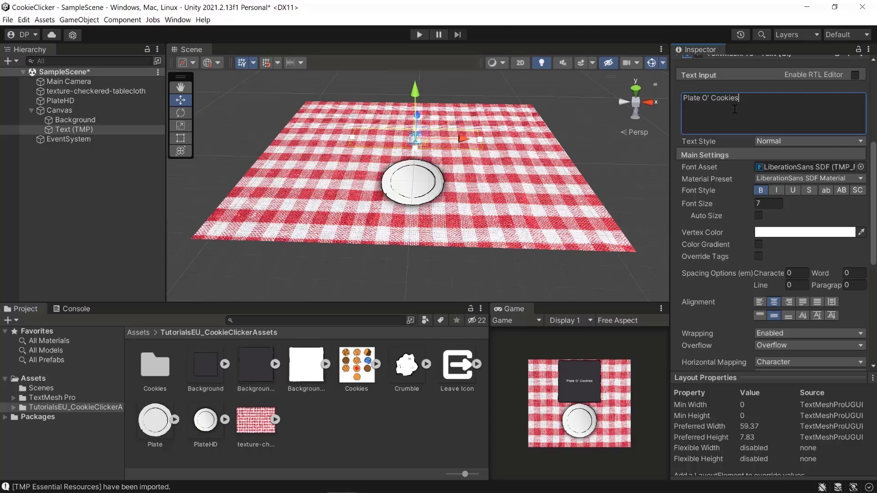
key("ctrl+Left")
key("BackSpace")
Step: Duplicate the title text object and change the copy's text to "cookies consumed"
key("ctrl+d")
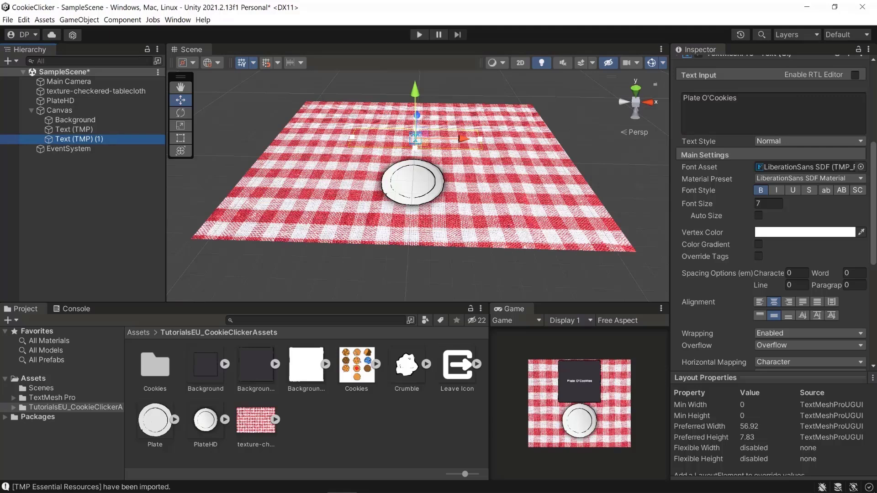
left_click(746, 98)
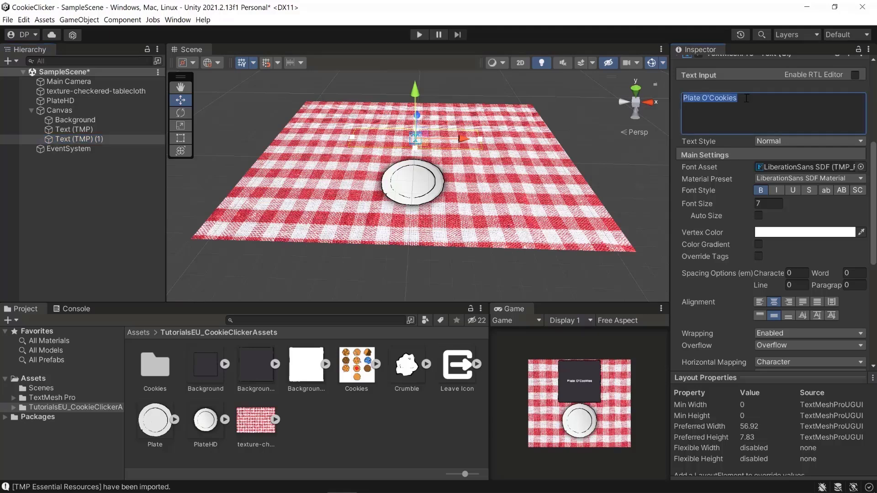
type("cookies con")
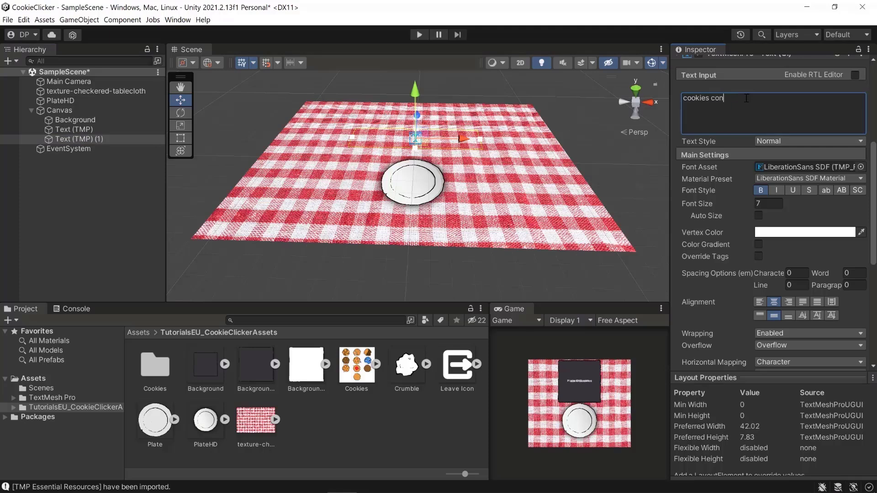
type("sumed")
Step: Set the "cookies consumed" text to font size 5 without bold and its Y position to -0.5
left_click(767, 203)
type("5")
scroll(727, 197, "up", 1)
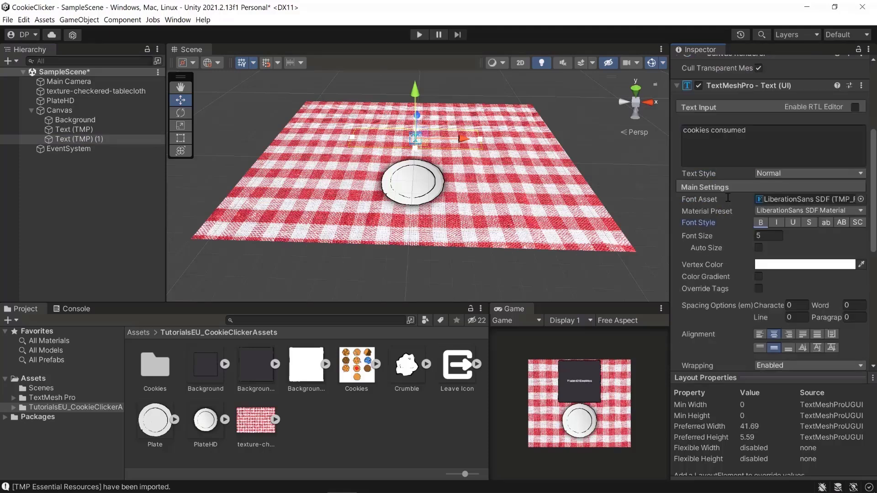
scroll(727, 197, "up", 5)
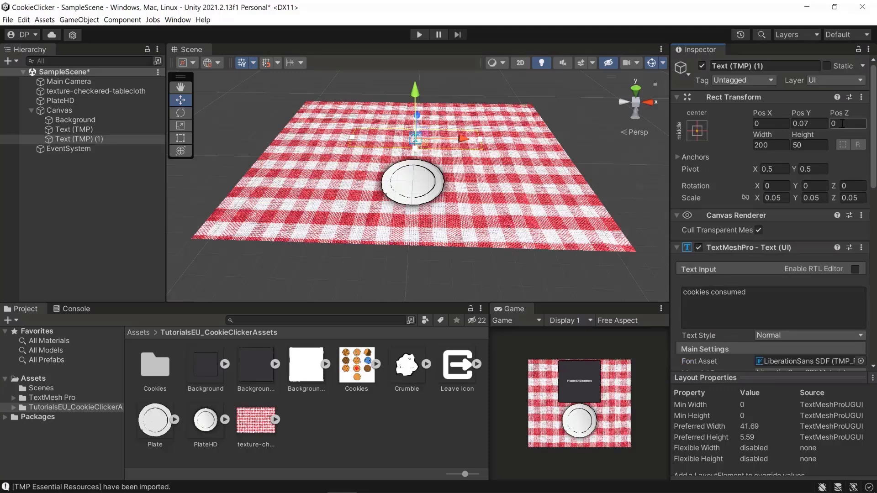
left_click(819, 123)
type("0.")
key("BackSpace")
type("-0.5")
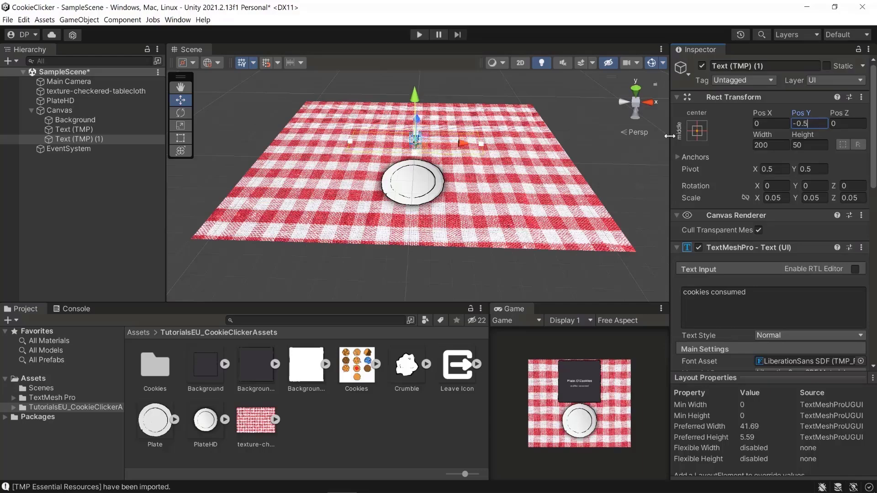
Step: Duplicate the "cookies consumed" text object and set the copy's Y position to -1.4
left_click_drag(578, 302, 578, 312)
key("ctrl+d")
left_click(810, 123)
type("1")
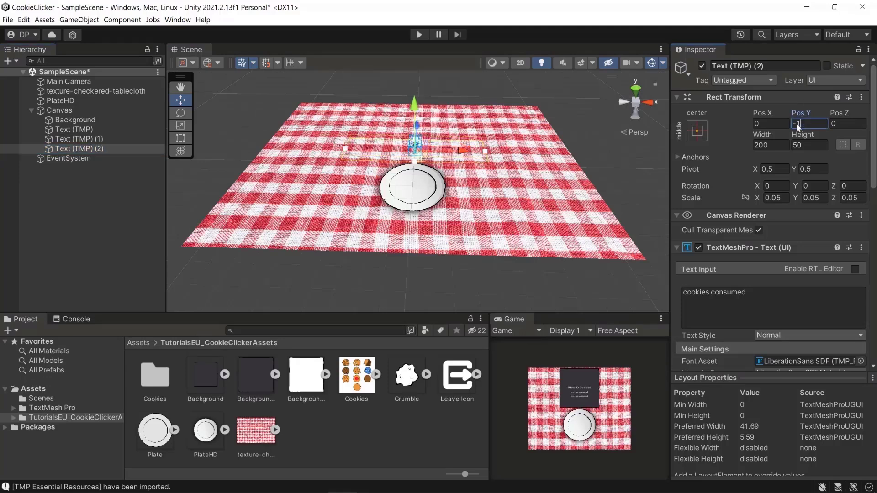
type(".4")
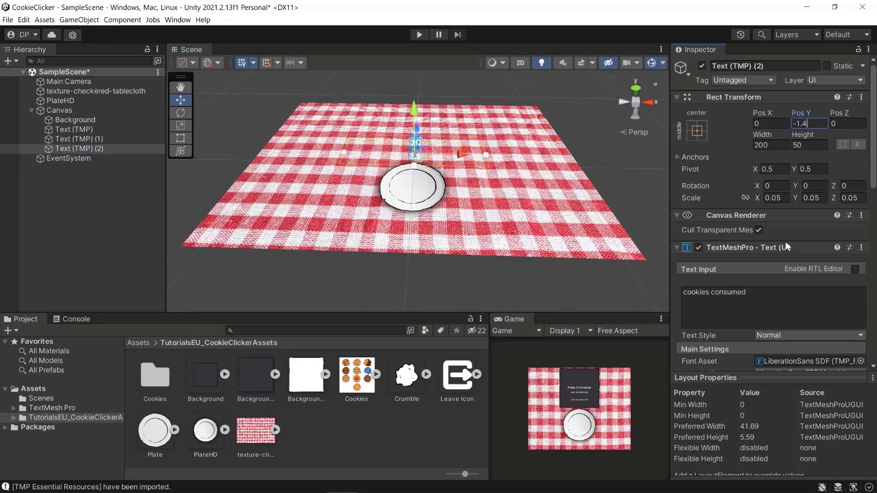
Step: Set the duplicated text's font size to 17
scroll(784, 254, "down", 3)
scroll(785, 254, "down", 2)
scroll(761, 246, "down", 3)
left_click(767, 234)
type("17")
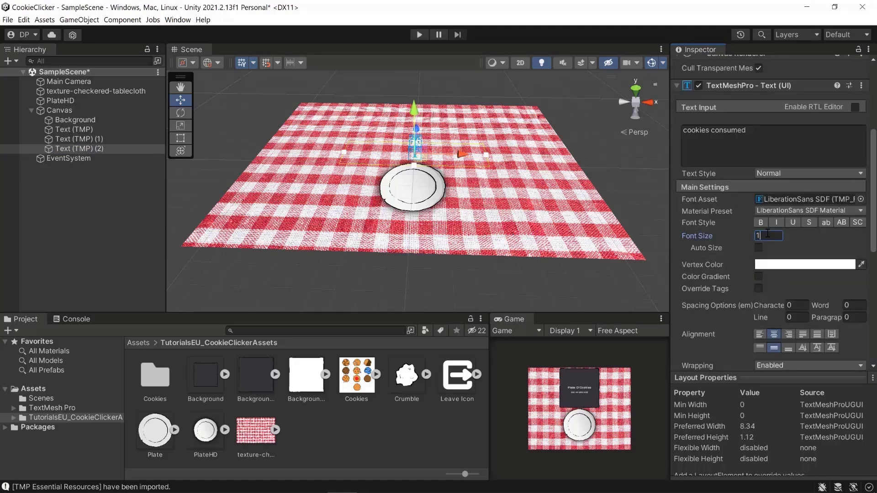
Step: Replace the duplicated text's content with "0" to serve as the cookie counter
double_click(761, 144)
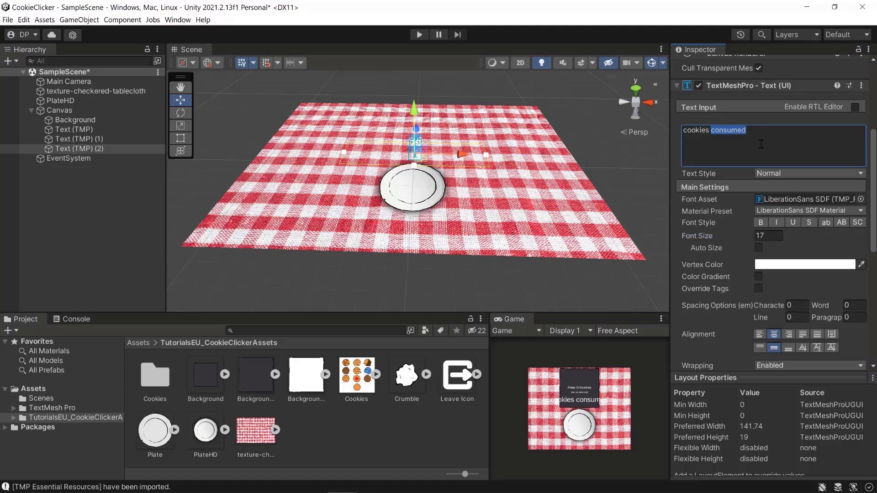
key("BackSpace")
key("BackSpace")
key("BackSpace")
key("BackSpace")
key("BackSpace")
key("BackSpace")
key("BackSpace")
key("BackSpace")
key("BackSpace")
type("0")
Step: Set the "0" counter text to font size 16 and make it bold
left_click(773, 233)
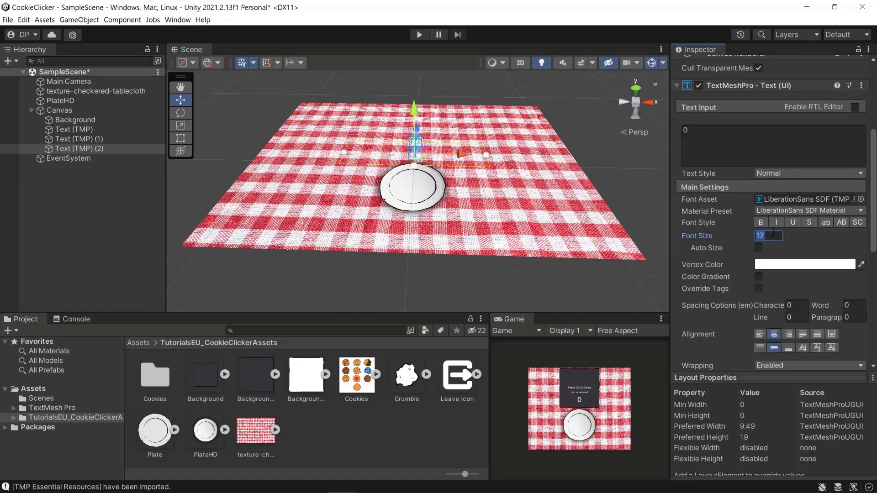
type("16")
left_click(757, 222)
left_click_drag(605, 313, 606, 292)
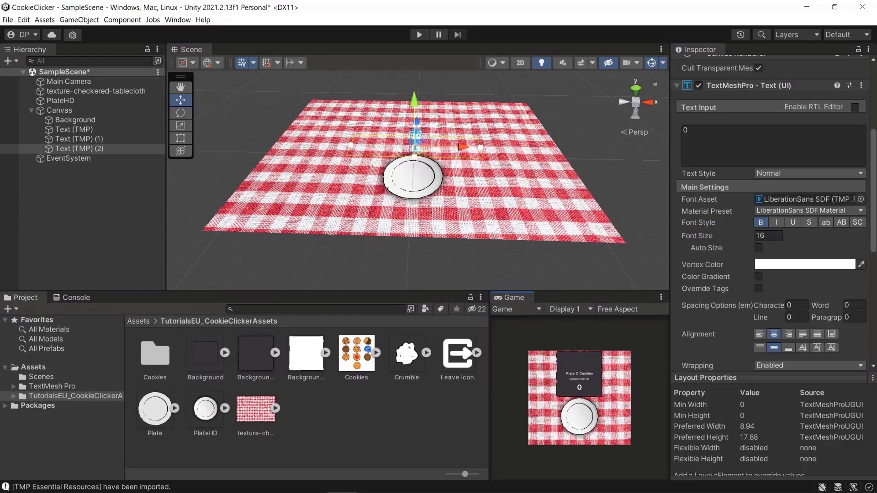
Step: Add a TextMeshPro button as a child of the Canvas
right_click(68, 111)
mouse_move(132, 314)
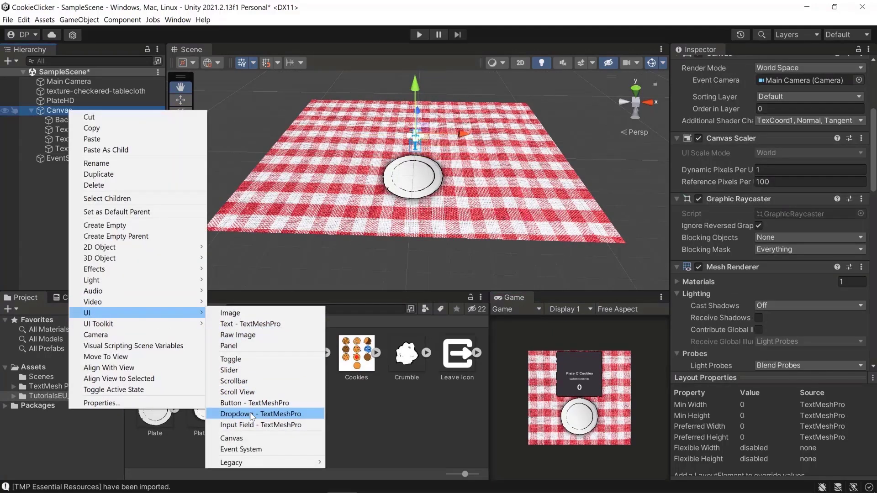
left_click(263, 404)
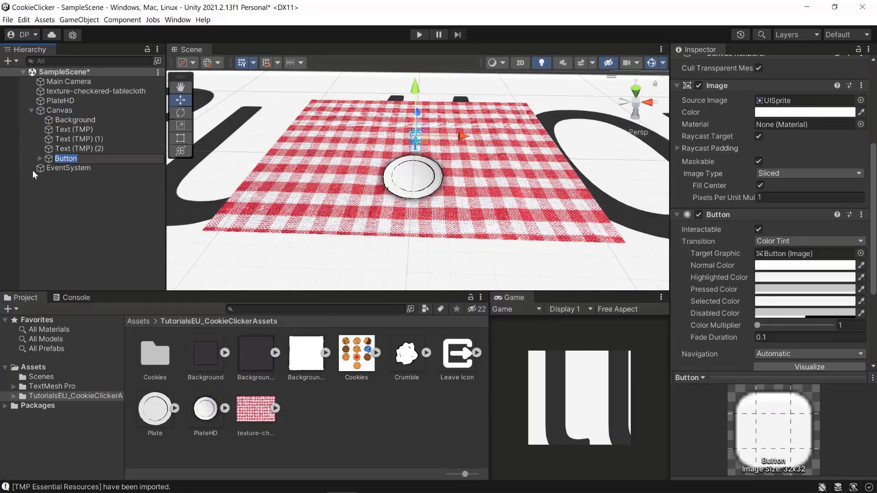
Step: Delete the text label nested under the new Button and select the Button itself
left_click(38, 160)
left_click(41, 160)
left_click(88, 169)
key("Delete")
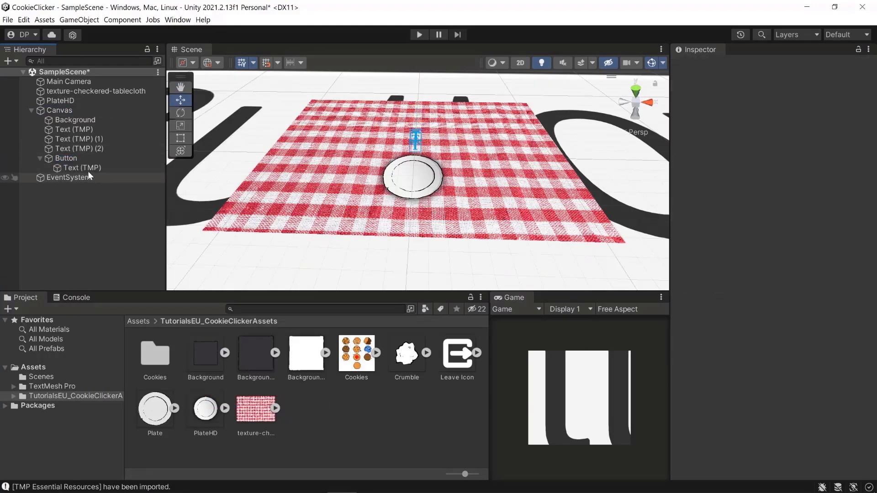
left_click(84, 167)
key("Delete")
left_click(64, 151)
left_click(66, 158)
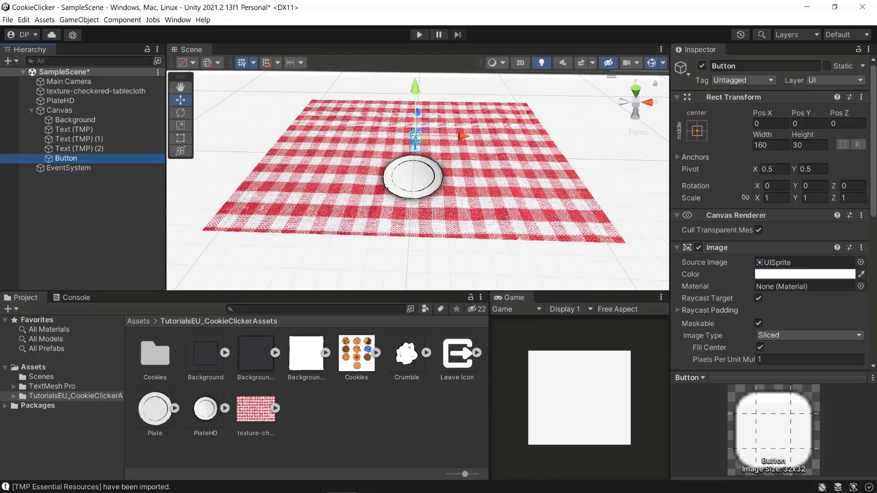
Step: Make the Button's normal color fully transparent by setting its alpha to 0
scroll(728, 226, "down", 2)
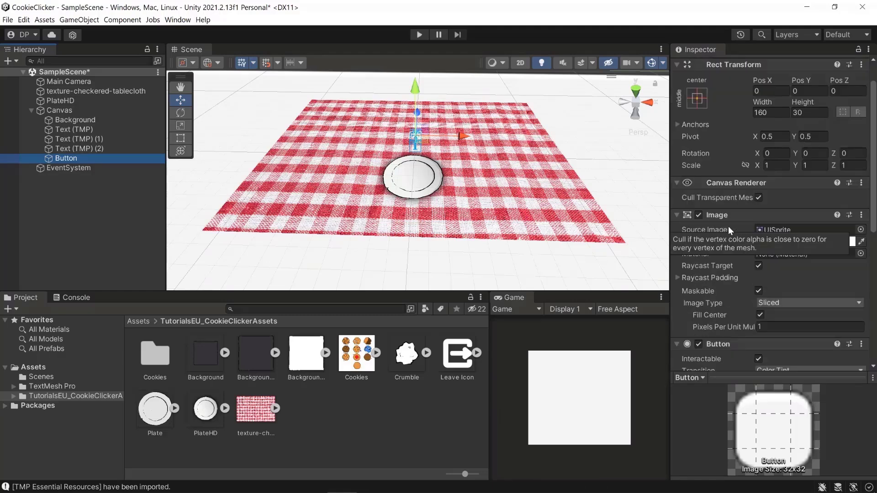
scroll(740, 312, "down", 4)
scroll(730, 258, "down", 2)
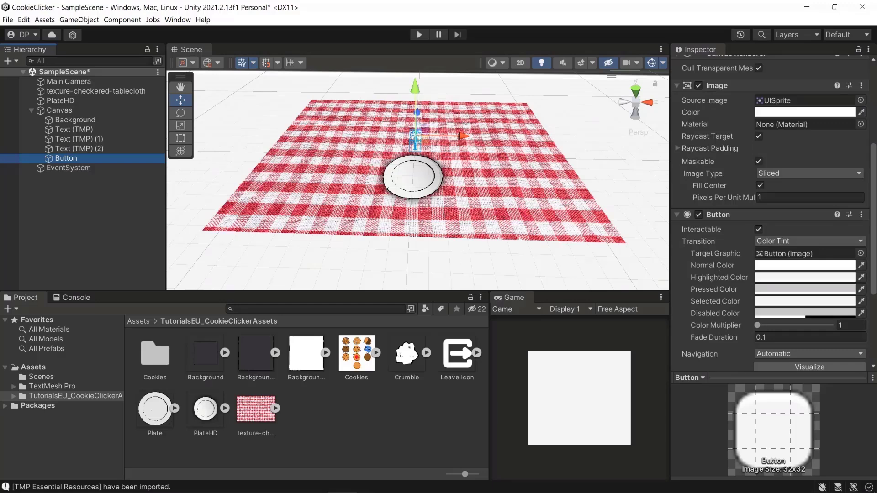
left_click(778, 266)
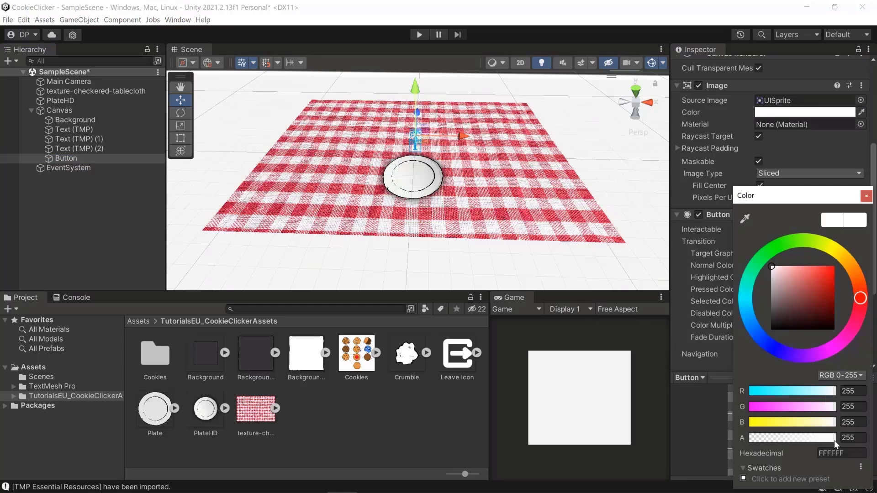
left_click_drag(834, 439, 744, 437)
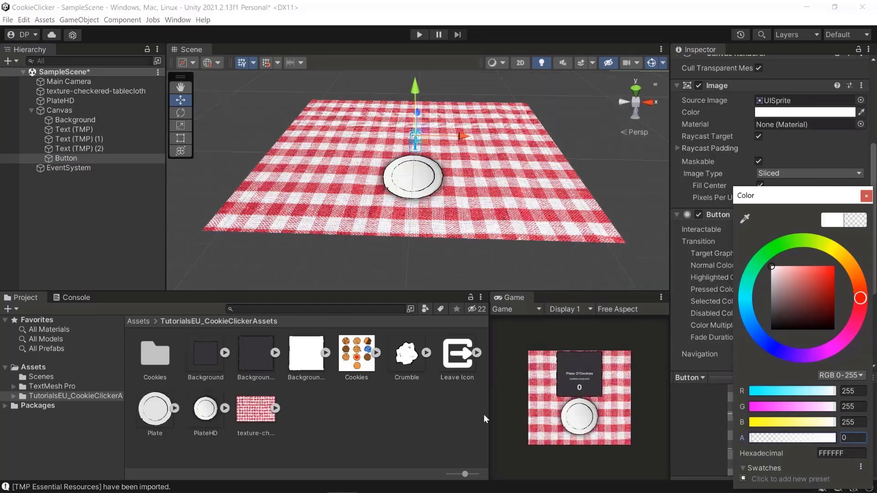
left_click(95, 223)
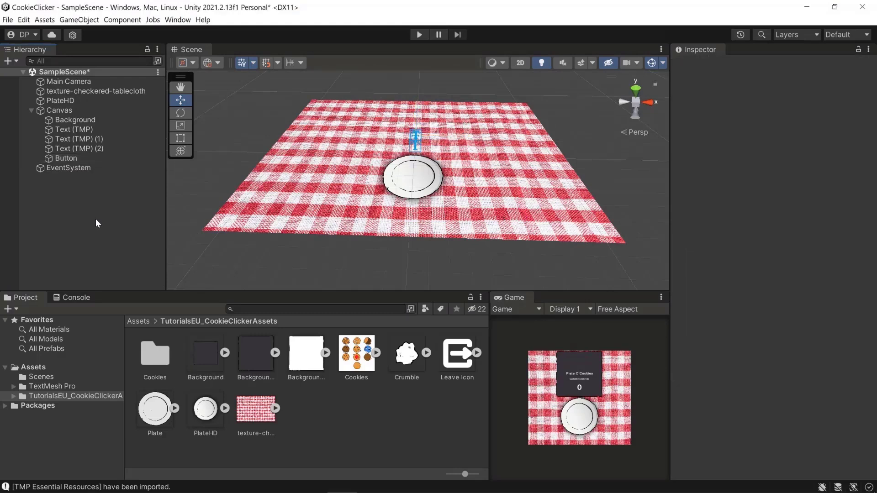
Step: Set the Button's Y position to -4.4, its Z position to -0.2, and its width and height to 5
left_click(74, 158)
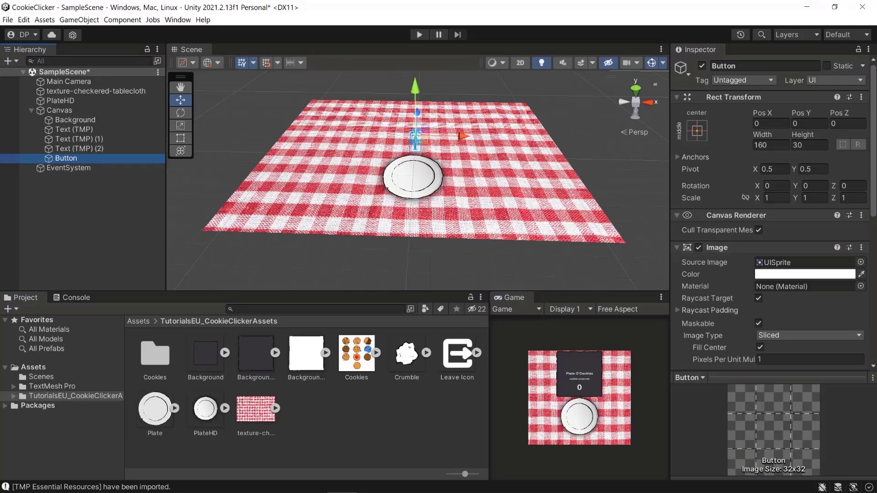
left_click(817, 124)
type("-4.4")
key("Tab")
type("-02")
key("BackSpace")
type(".2")
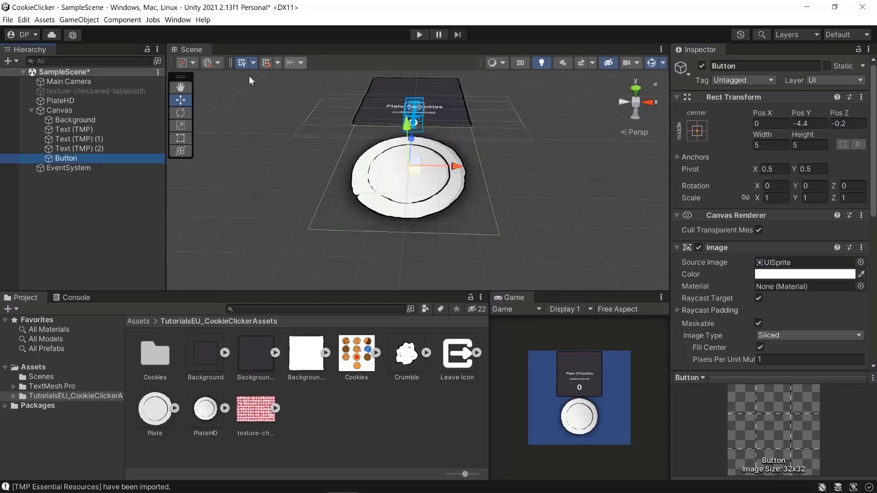
Step: Reactivate the checkered tablecloth object in the scene
left_click(103, 90)
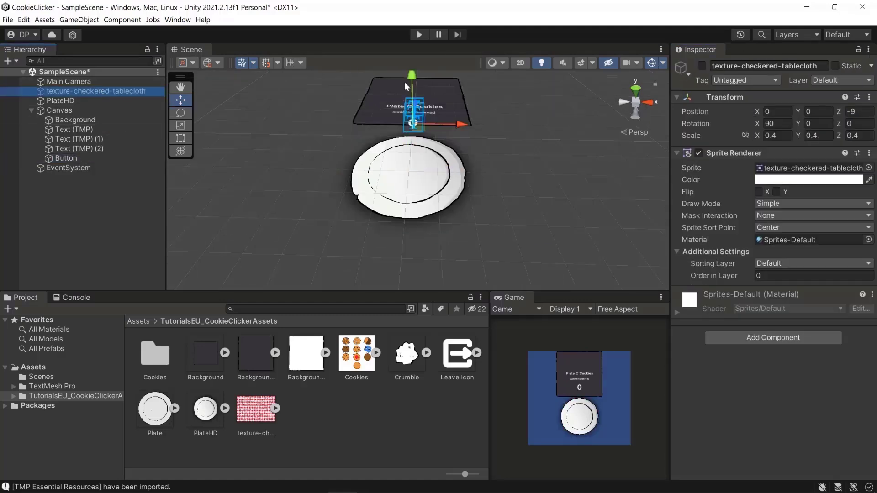
left_click(702, 65)
scroll(523, 215, "down", 4)
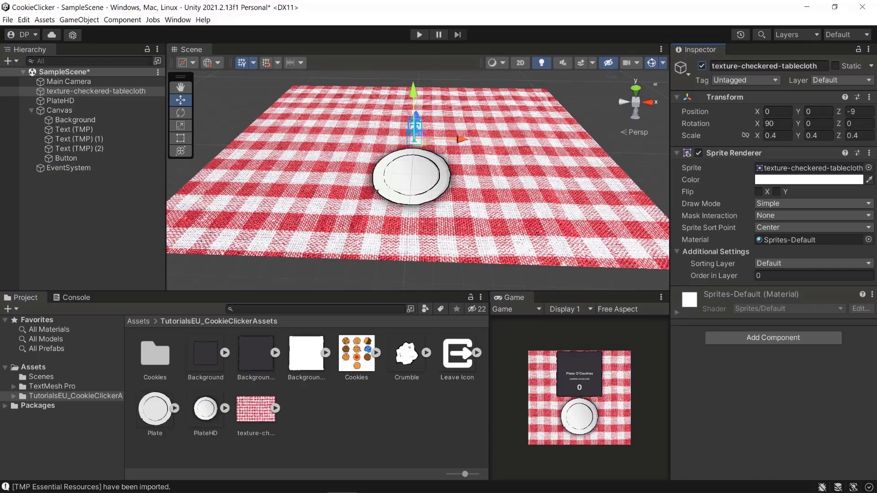
Step: Create an empty game object at the scene root and name it "CookiePosition"
right_click(54, 195)
left_click(112, 312)
type("CookiePosition")
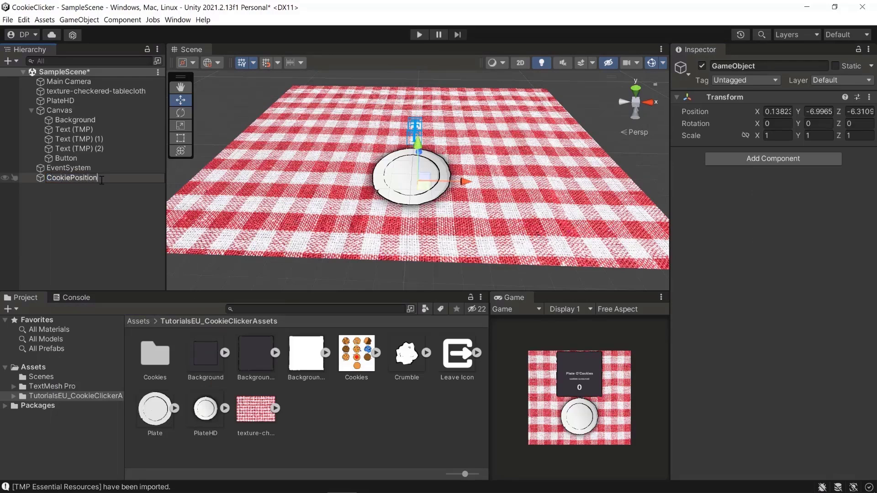
left_click(91, 212)
Step: Set CookiePosition's position to 0, 0, -12 and its X rotation to 90
left_click(96, 182)
left_click(766, 112)
type("0")
key("Tab")
type("0")
key("Tab")
type("-12")
key("Tab")
type("90")
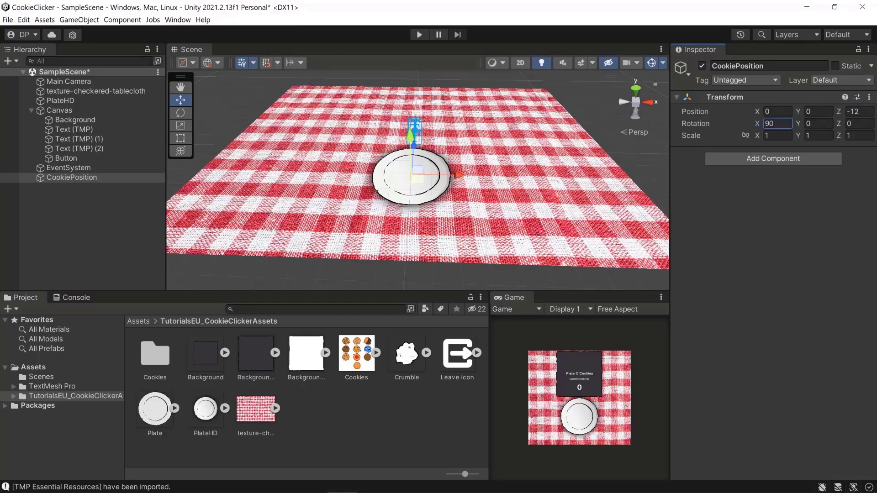
Step: Create an empty child object under CookiePosition and name it "crumbleposition"
right_click(68, 178)
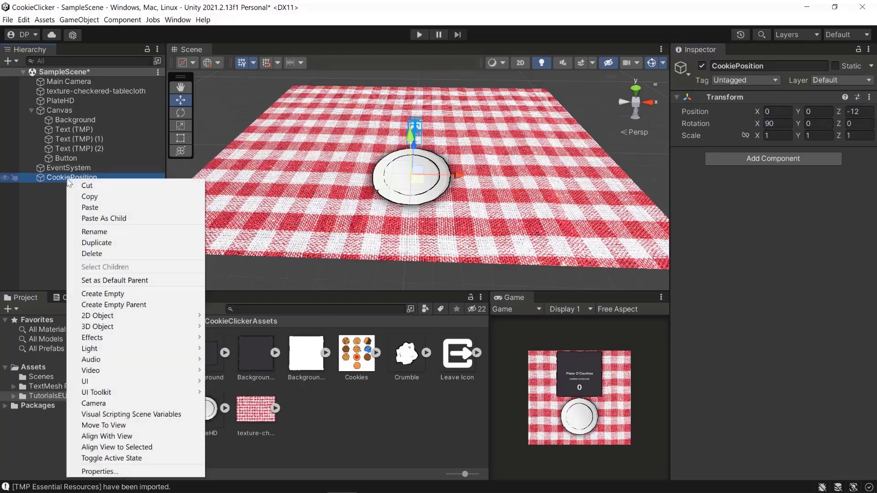
left_click(119, 295)
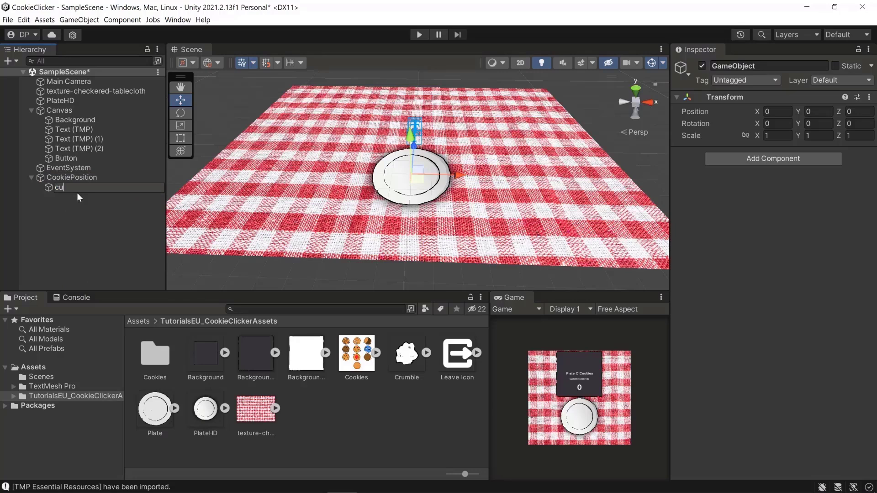
type("crumbleposition")
key("Return")
Step: Set crumbleposition's Z position to -1 and its X rotation to -90
left_click(858, 111)
type("-1")
key("Return")
left_click(776, 123)
type("-90")
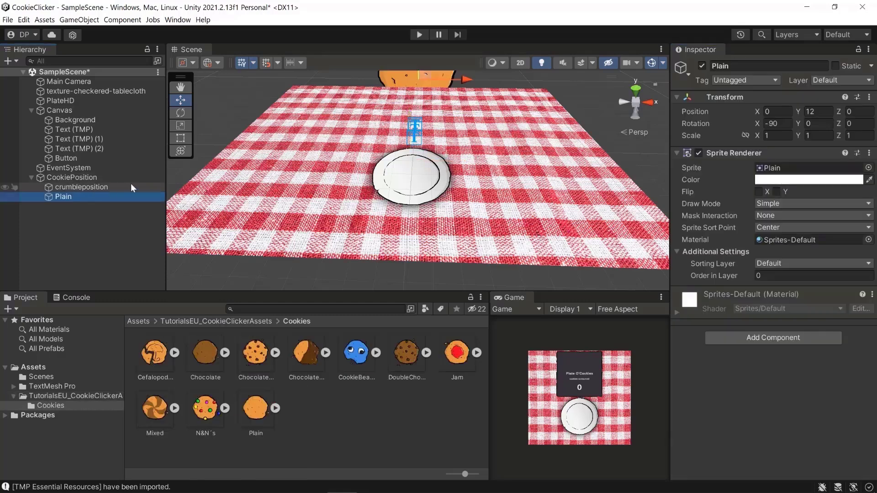
Step: Reset the transform of the Plain cookie sprite under CookiePosition and set its Order in Layer to 2
left_click(874, 102)
left_click(873, 100)
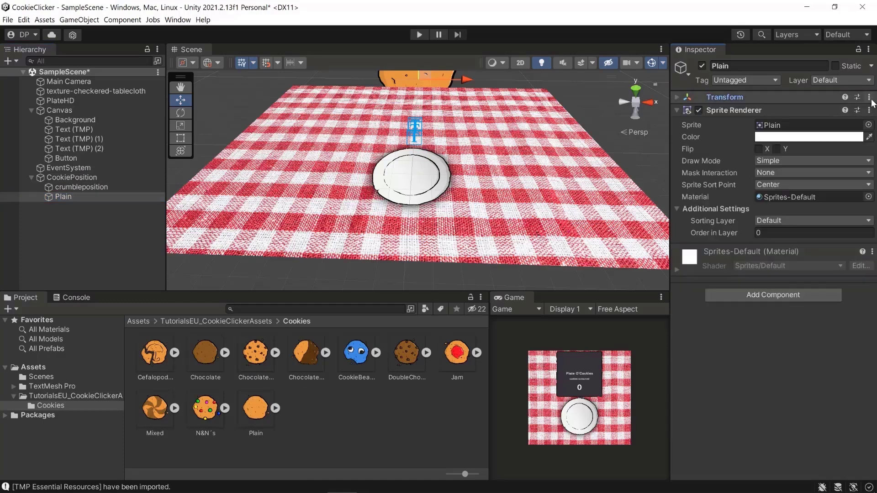
left_click(676, 97)
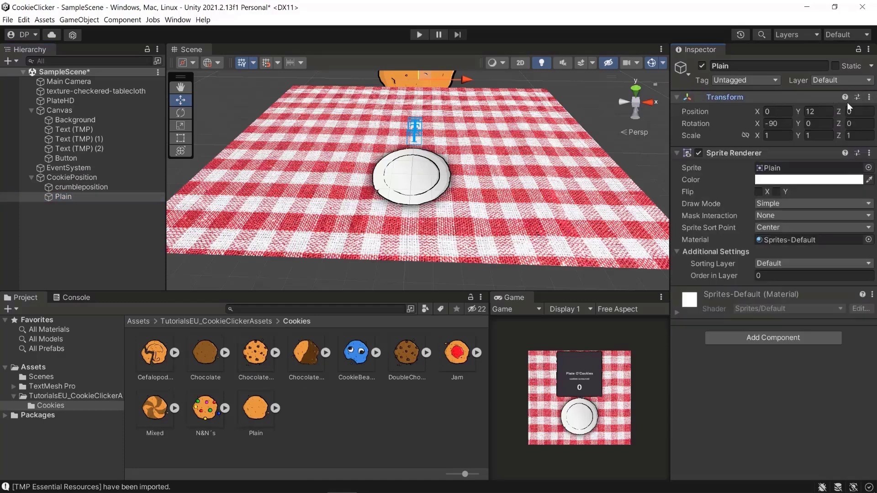
left_click(869, 98)
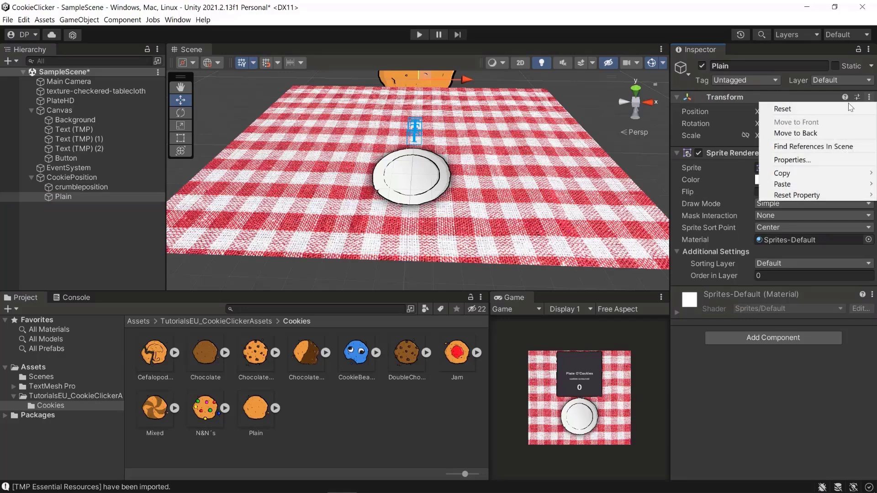
left_click(803, 111)
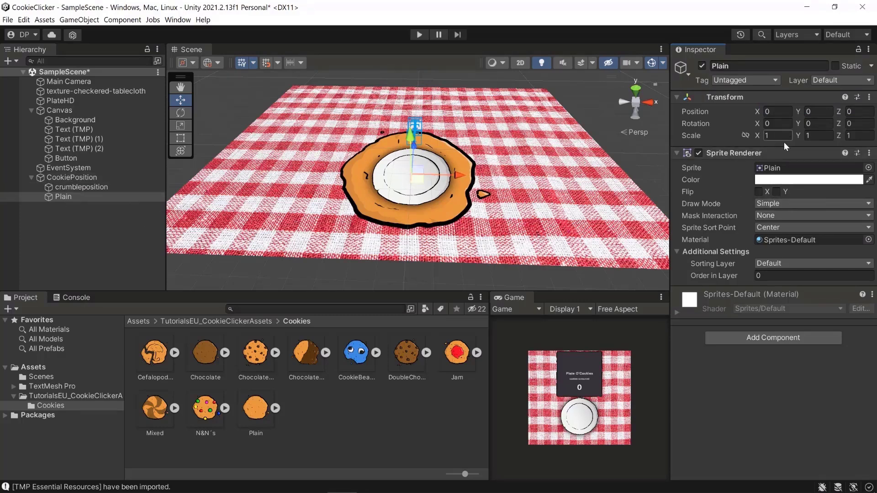
left_click(780, 276)
type("2")
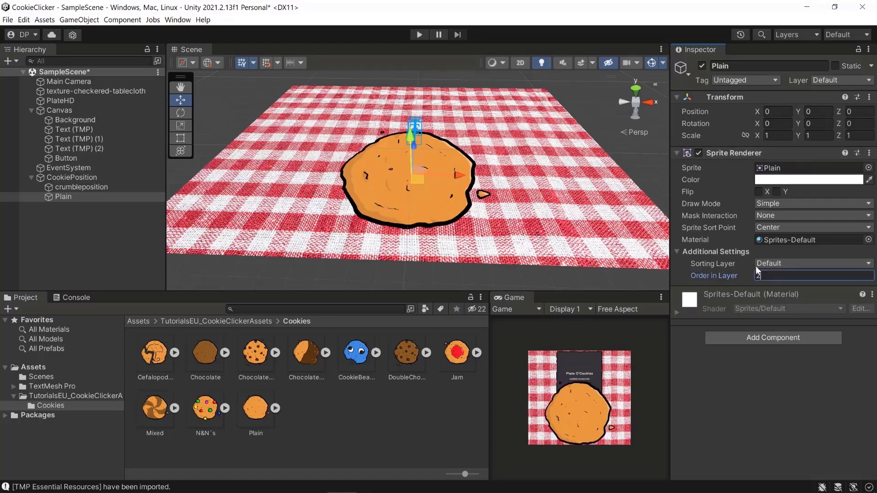
Step: Scale the Plain cookie to 0.3 on the X, Y and Z axes
left_click(777, 136)
type(".5")
key("BackSpace")
type("3")
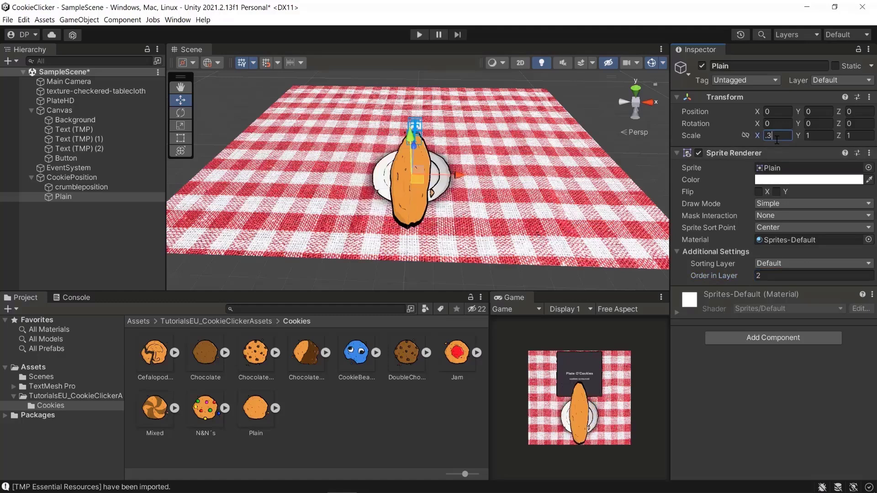
key("Tab")
type(".3")
key("Tab")
type(".3")
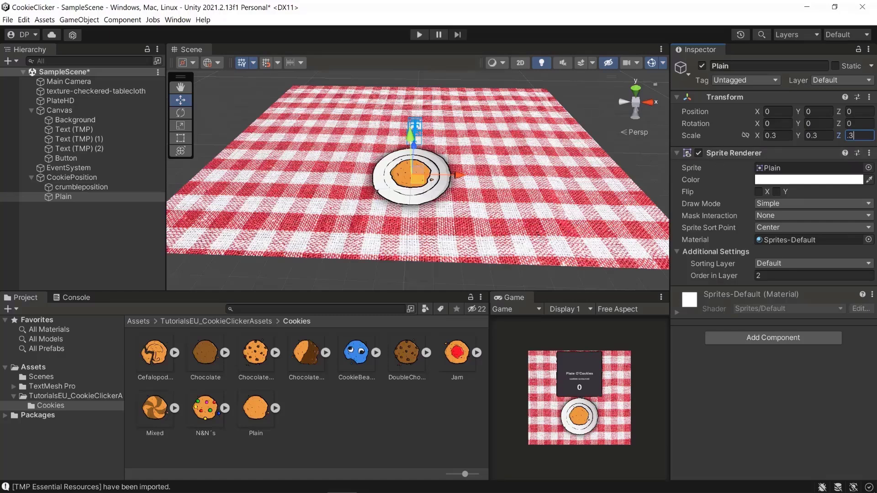
Step: Set the Plain cookie's scale to 0.25 on all three axes
left_click(779, 136)
type("0.25")
key("Tab")
type("0.25")
key("Tab")
type("0.25")
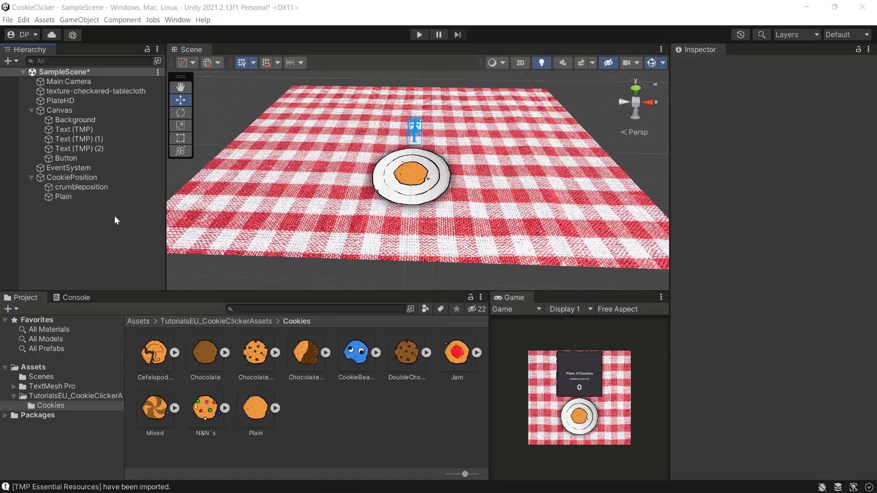
Step: Add a Particle System as a child of crumbleposition
right_click(76, 187)
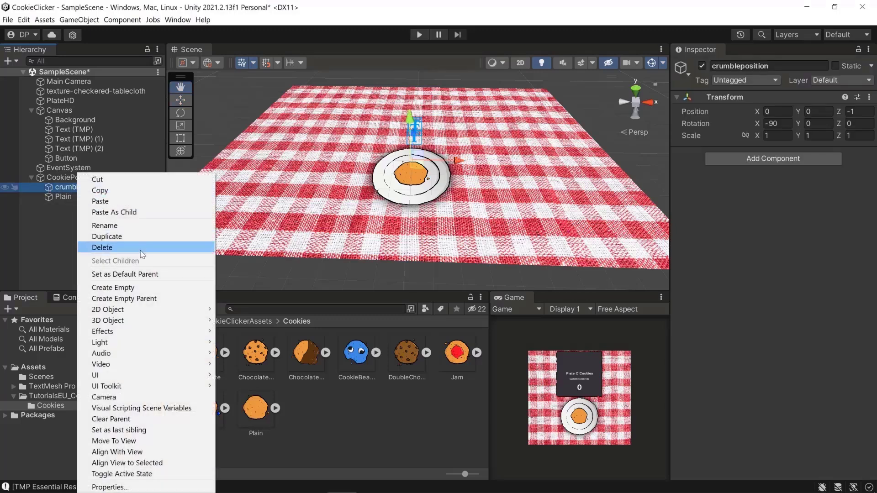
mouse_move(151, 331)
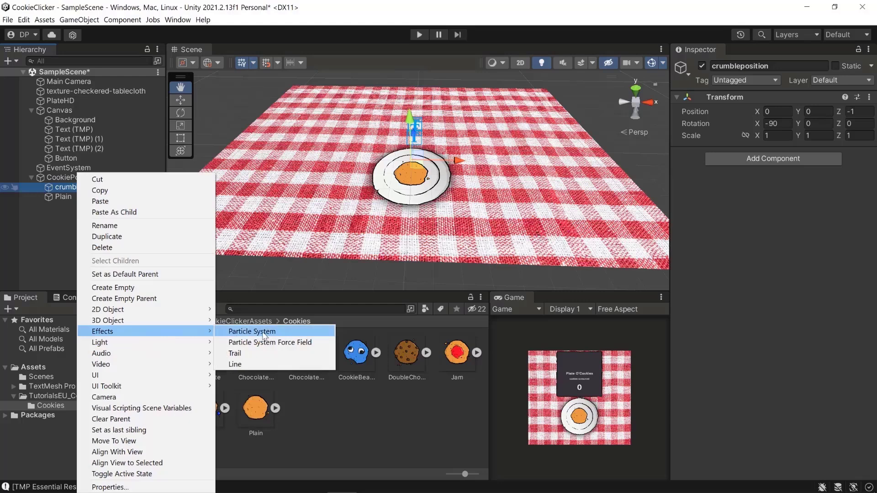
left_click(266, 332)
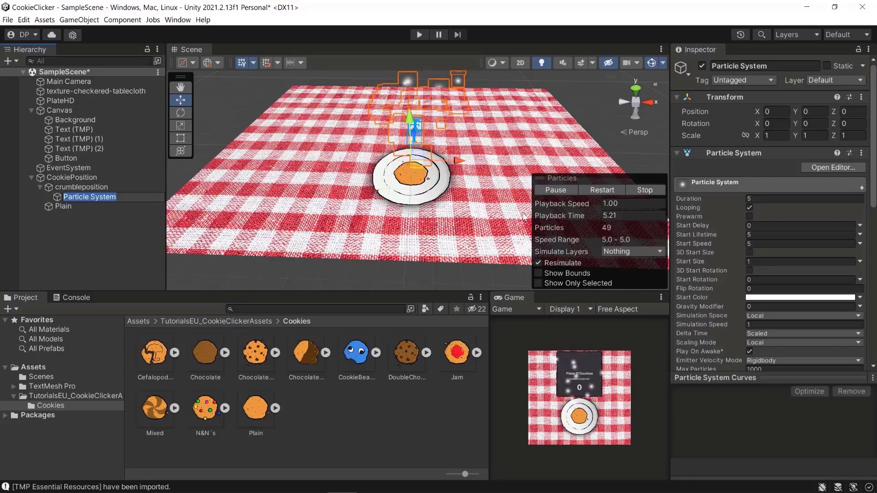
Step: Set the particle system's Duration to 0.2, turn off Looping and set its Start Lifetime to 10
left_click(758, 199)
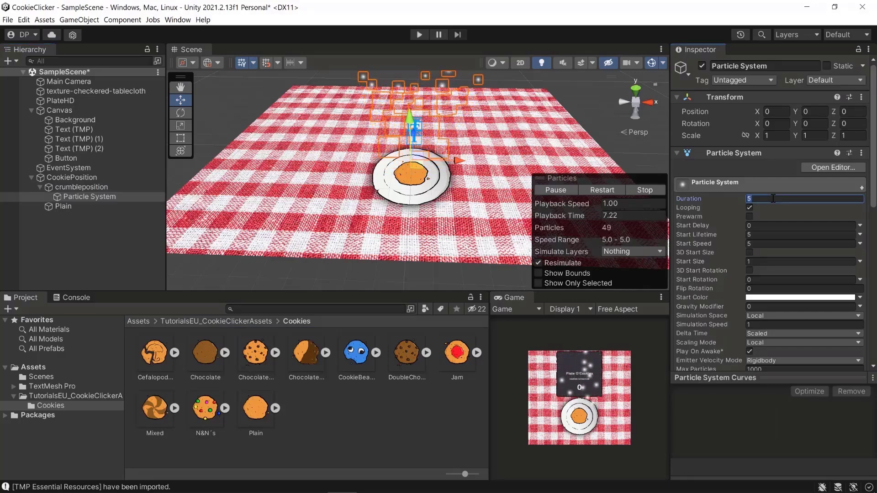
type("0.2")
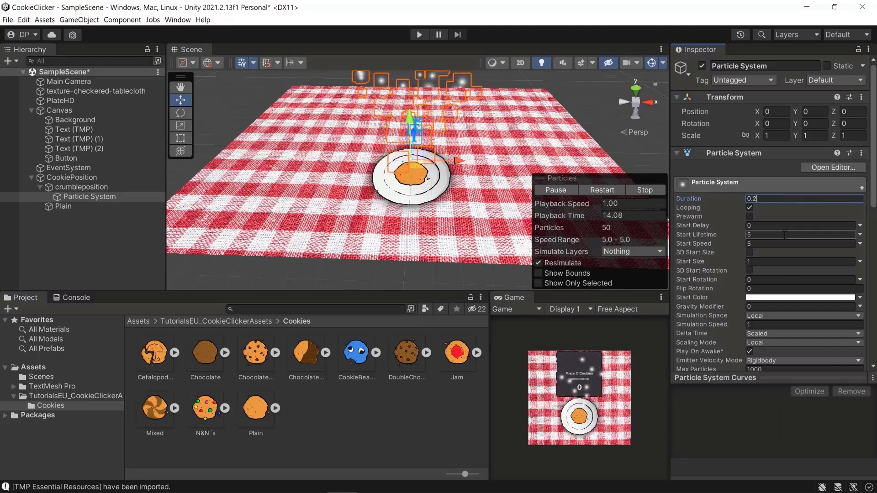
left_click(749, 207)
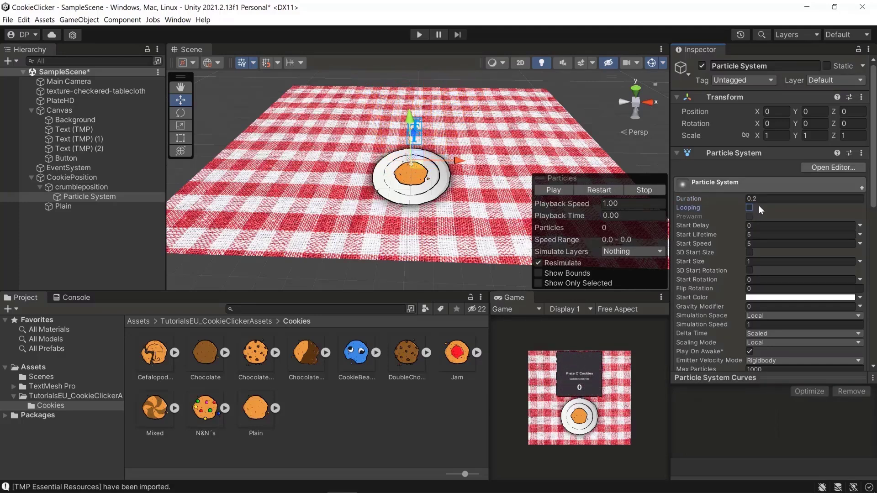
left_click(767, 235)
type("10")
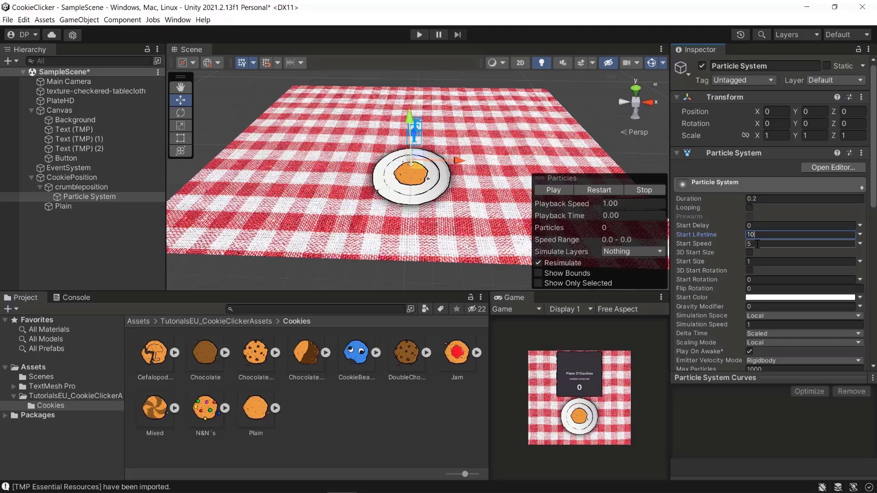
Step: Make the particles' Start Speed random between the two constants 5 and 15
left_click(757, 245)
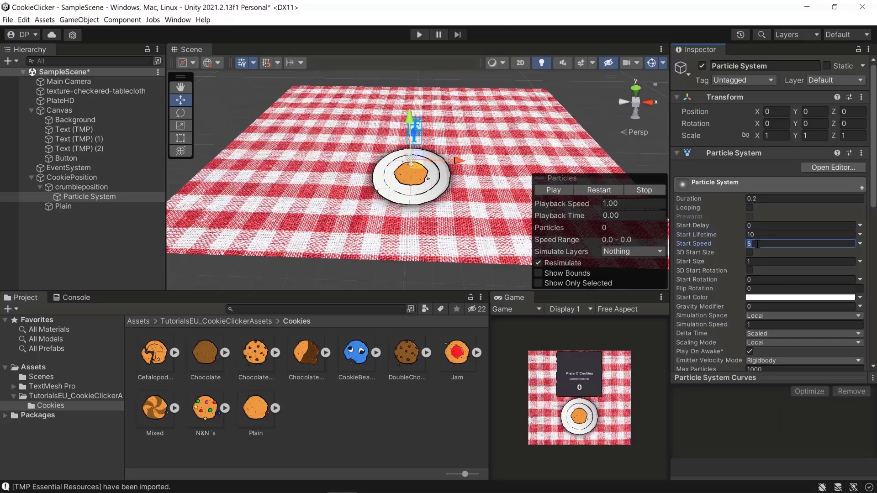
type("5")
left_click(859, 243)
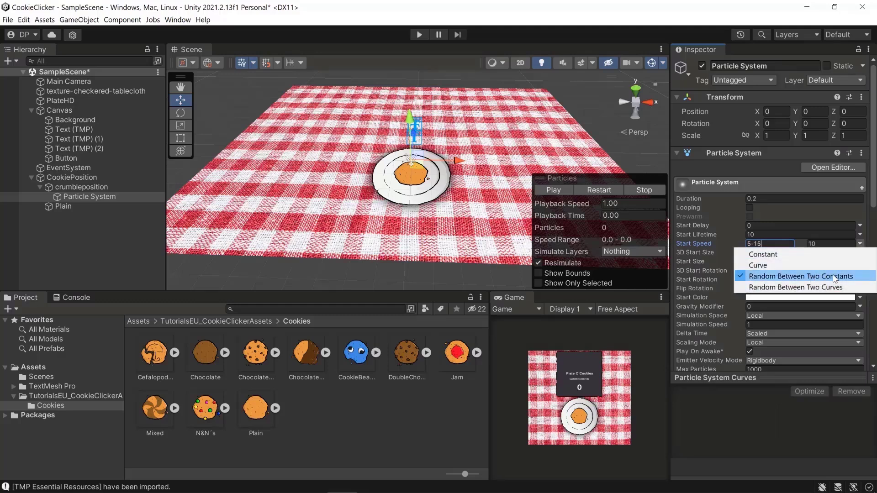
left_click(775, 245)
left_click(834, 244)
type("15")
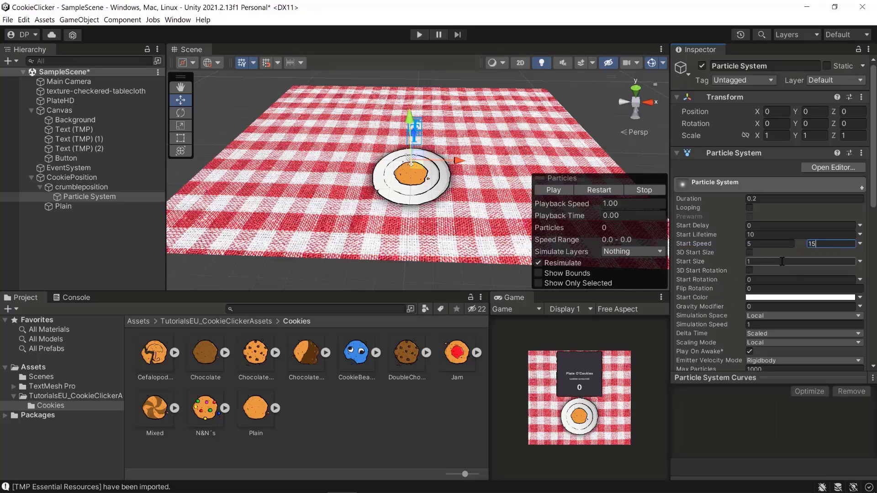
Step: Make the particles' Start Size random between the two constants 0.1 and 0.8
left_click(860, 261)
left_click(800, 294)
left_click(766, 262)
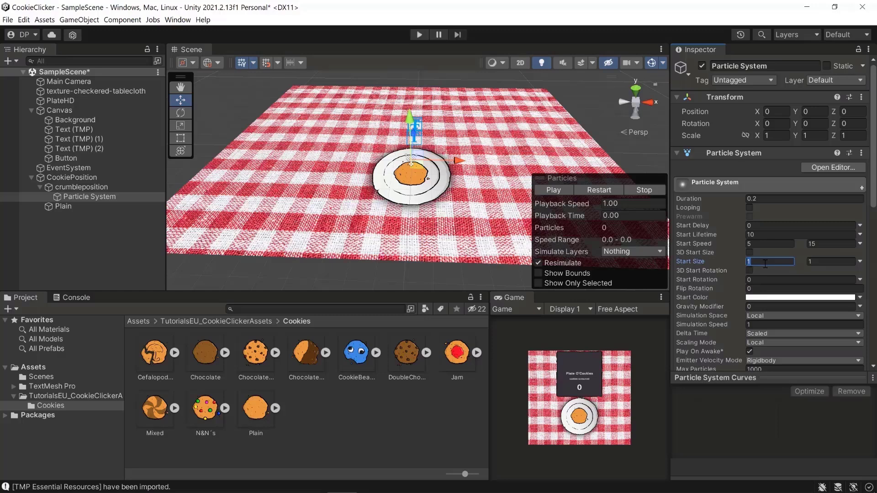
key("BackSpace")
key("BackSpace")
key("Tab")
type("0.8")
Step: Switch the Start Color to Random Between Two Colors and set the first color to hex E4953F
left_click(860, 297)
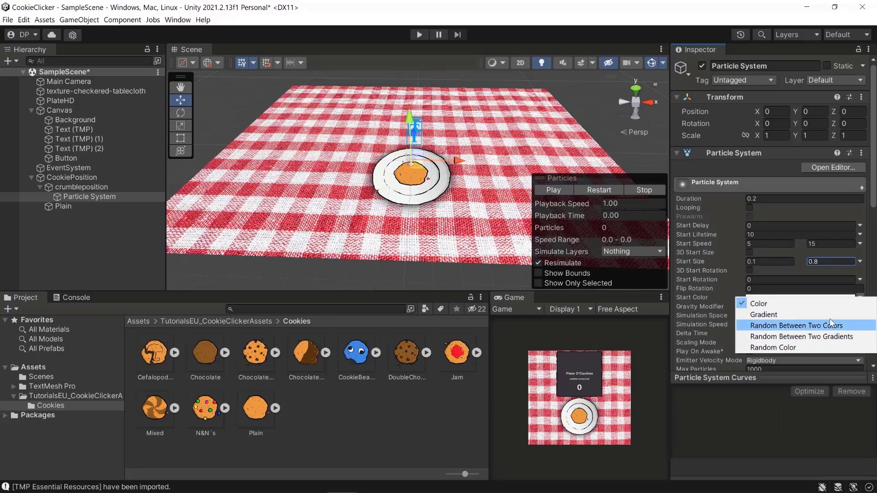
left_click(811, 326)
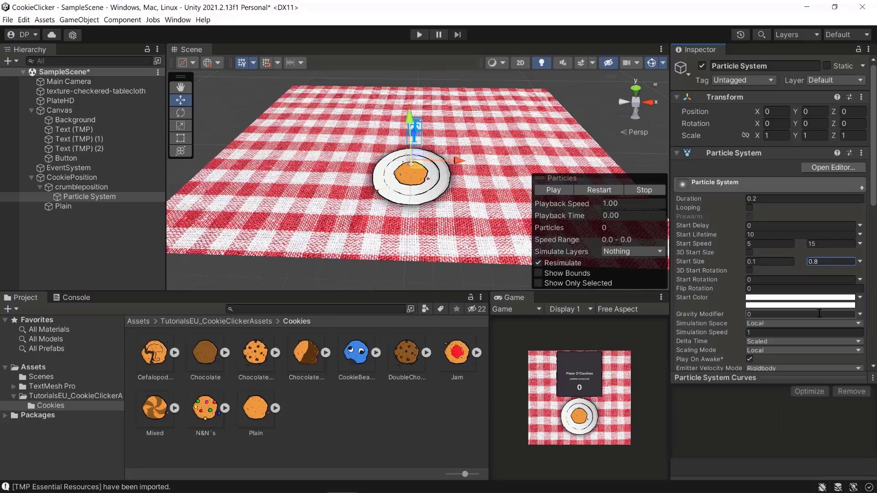
left_click(771, 297)
left_click(843, 453)
type("E4953F")
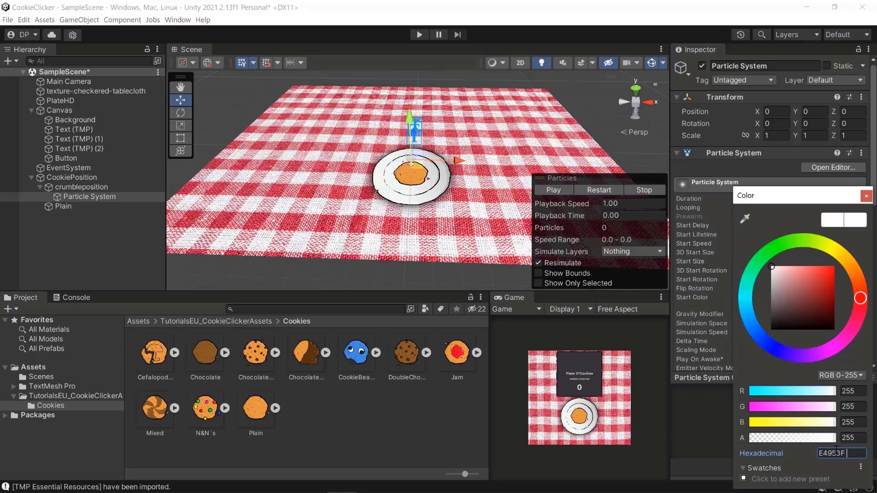
key("Return")
left_click(844, 451)
type("E4953F")
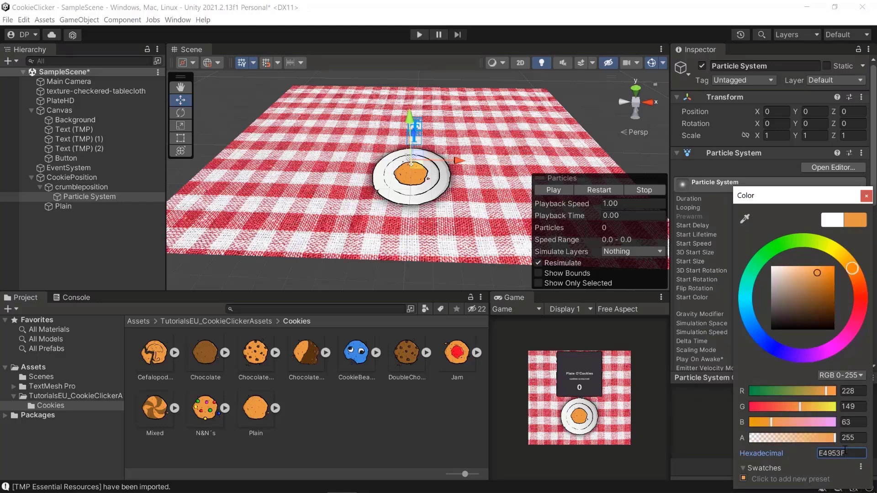
key("Return")
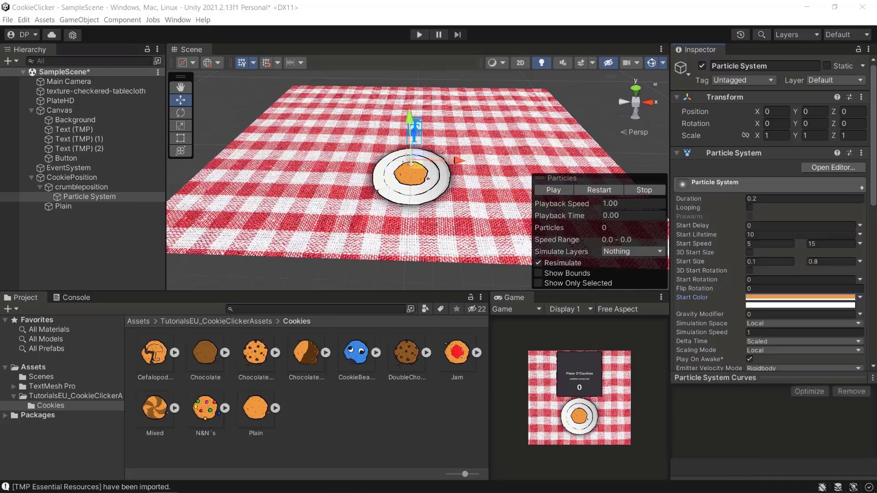
Step: Set the second Start Color to hex F8C895
left_click(765, 305)
left_click(859, 453)
type("F8C895")
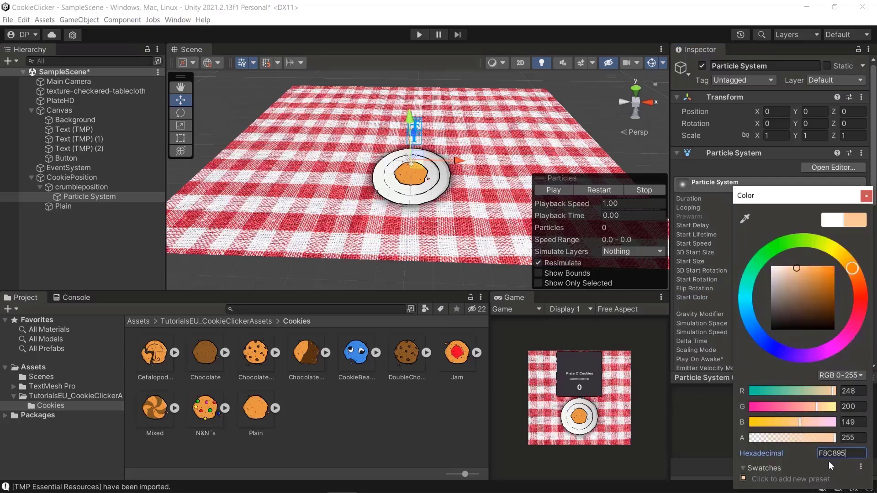
left_click(865, 196)
Step: Set the Gravity Modifier to 10 and the Simulation Space to World
left_click(783, 314)
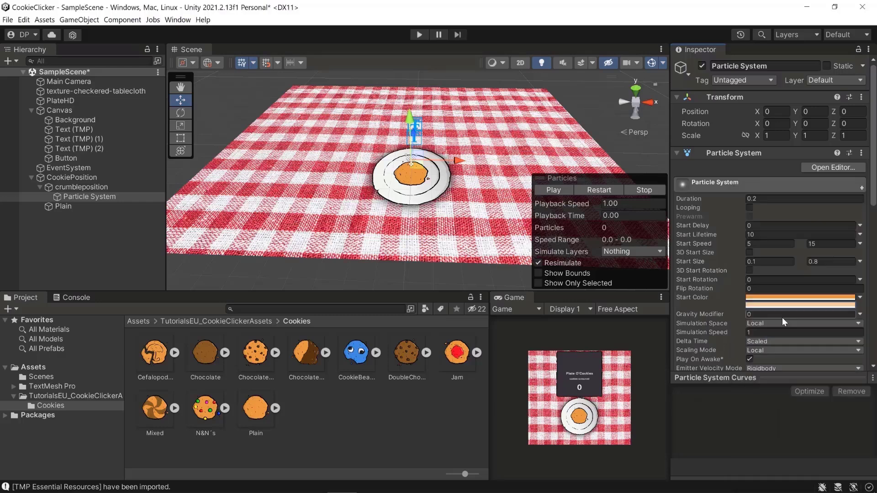
type("10")
left_click(805, 323)
left_click(782, 344)
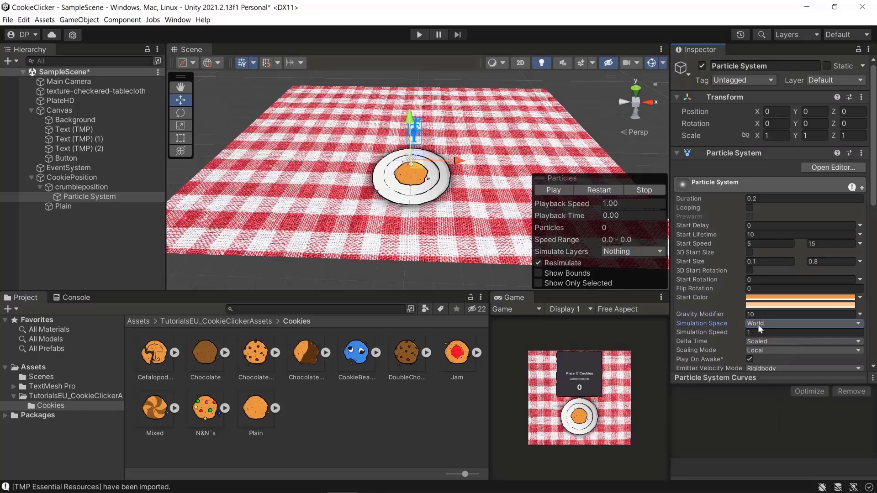
Step: Try to set the Rate over Time in the Emission module to 50
scroll(758, 326, "down", 3)
left_click(742, 327)
scroll(752, 305, "down", 2)
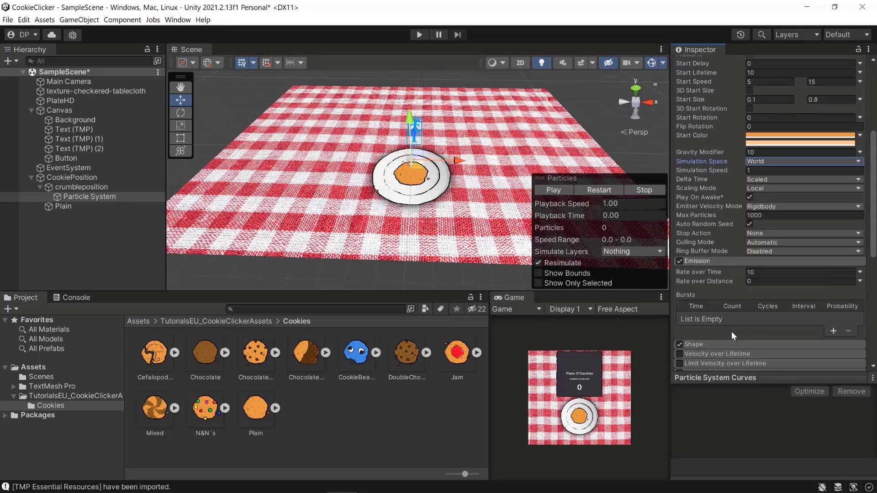
left_click(767, 271)
type("50")
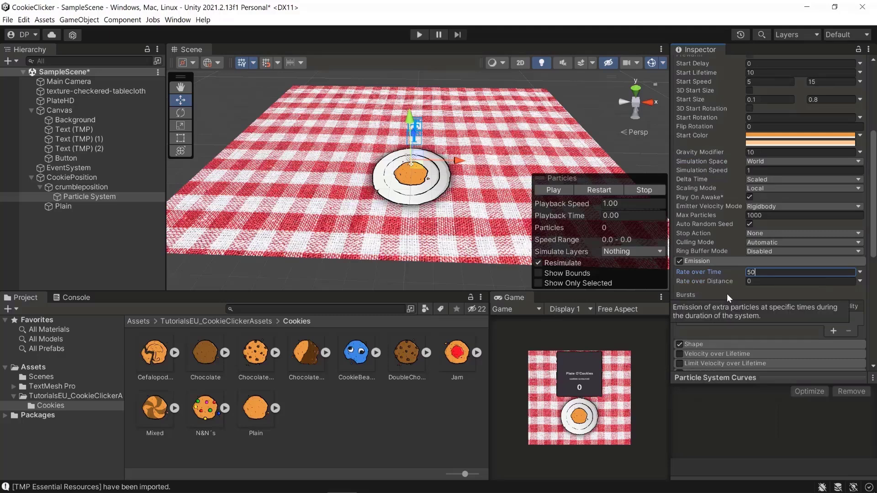
Step: Set the Shape module's cone Radius to 1.8 and its Radius Thickness to 0.55
left_click(750, 344)
scroll(749, 338, "down", 5)
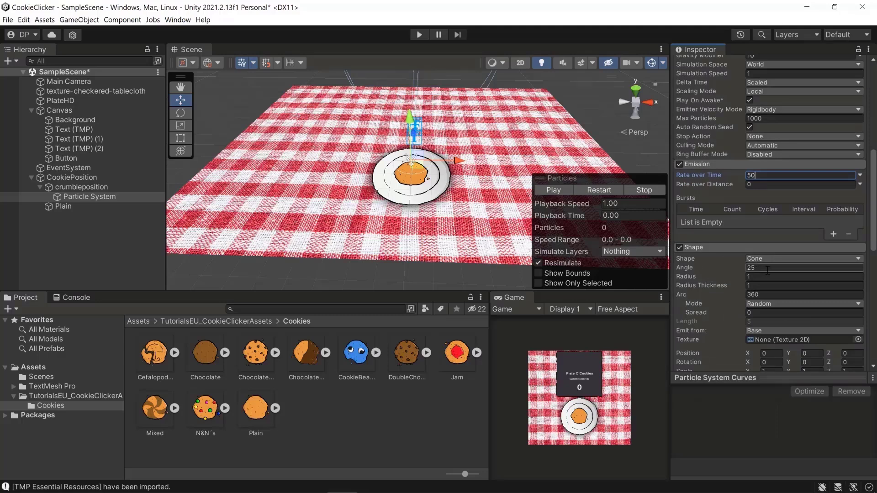
left_click(763, 285)
type(".8")
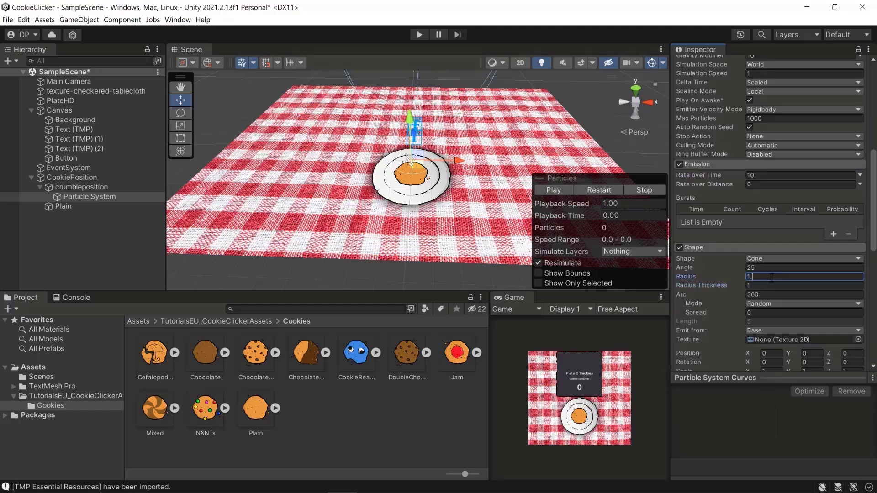
key("Tab")
type("0.55")
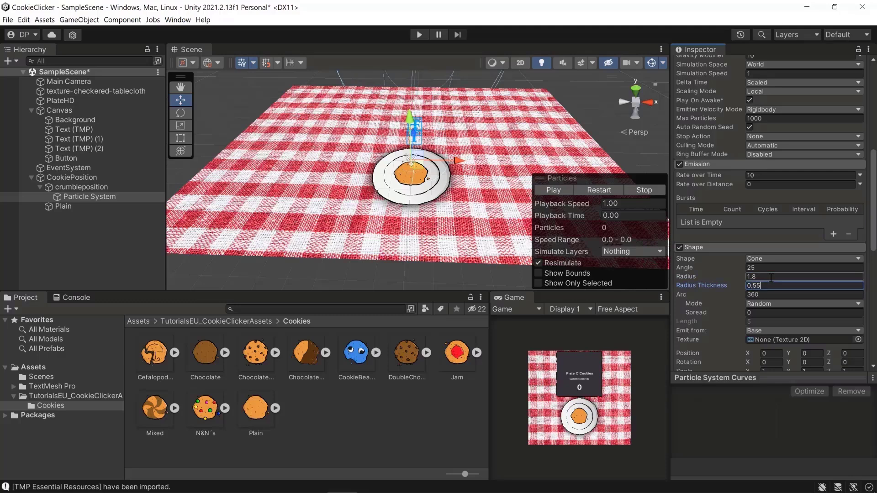
left_click(731, 244)
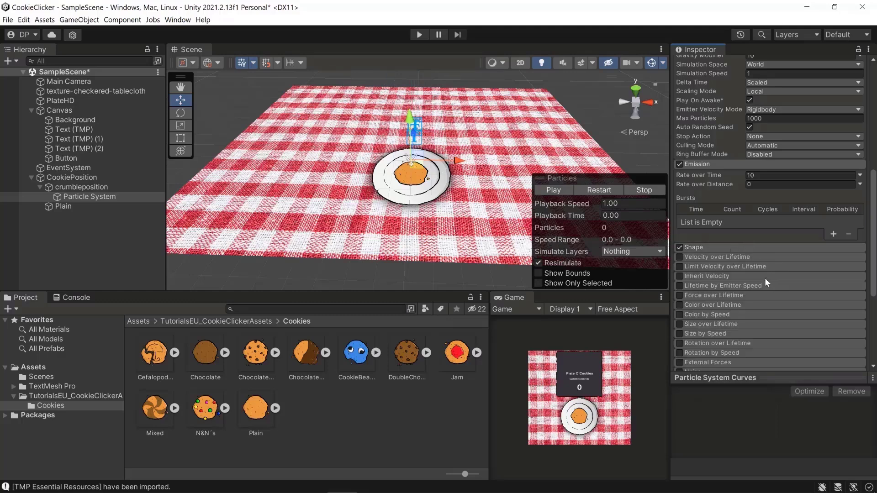
Step: Enable the particle system's Collision module and set its Type to World
scroll(779, 292, "down", 3)
left_click(716, 308)
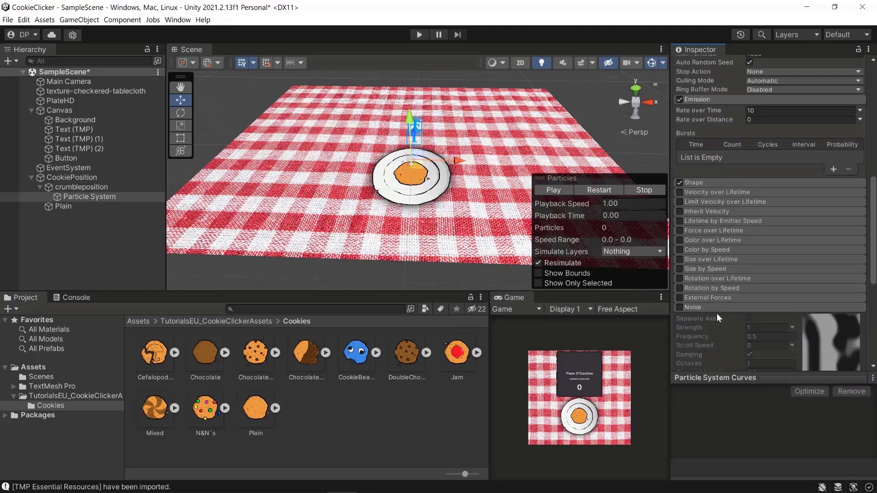
scroll(741, 311, "down", 2)
left_click(707, 276)
left_click(705, 283)
scroll(782, 283, "down", 1)
left_click(679, 253)
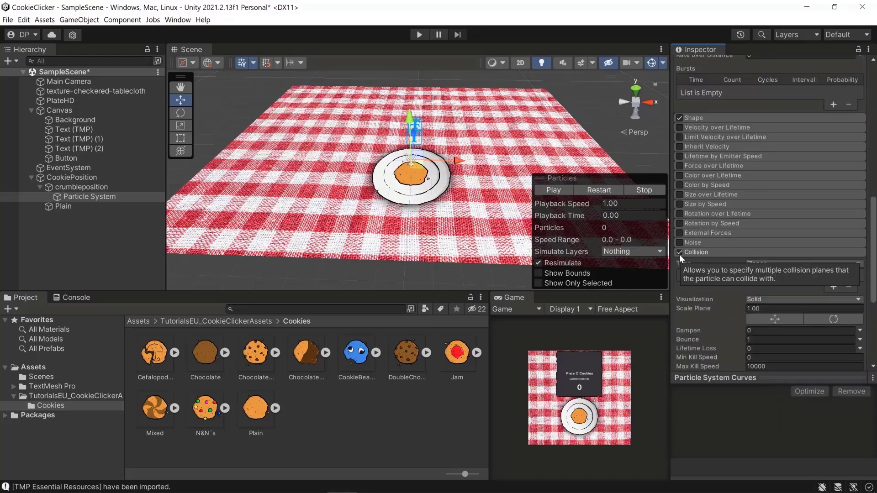
left_click(758, 263)
left_click(768, 284)
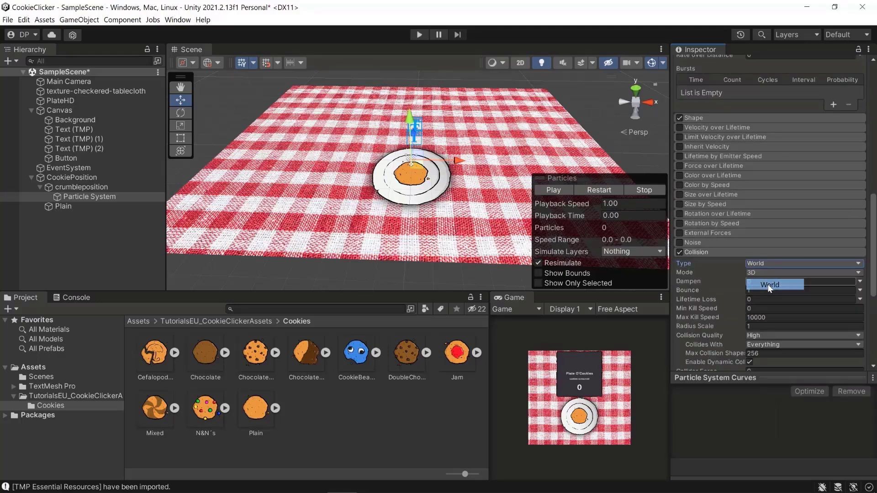
Step: Set the collision Dampen to 0.2 and Bounce to 0, and turn on Visualize Bounds
left_click(768, 281)
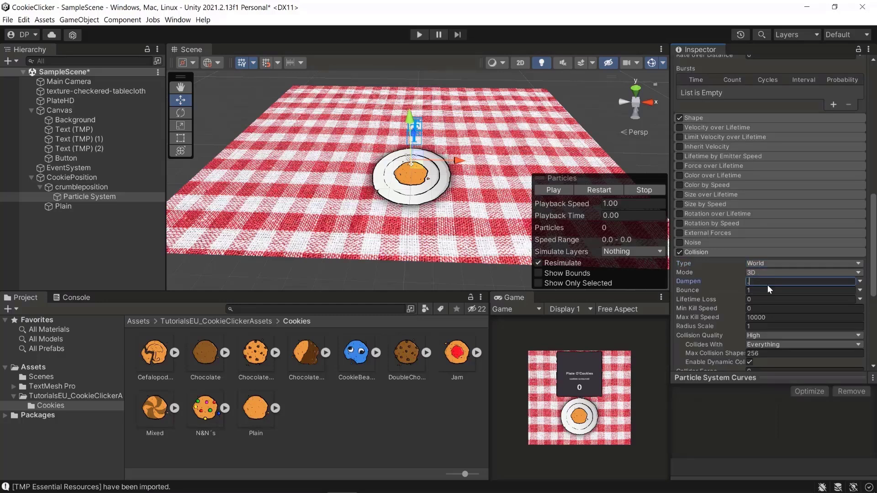
type(".2")
left_click(768, 289)
type("0")
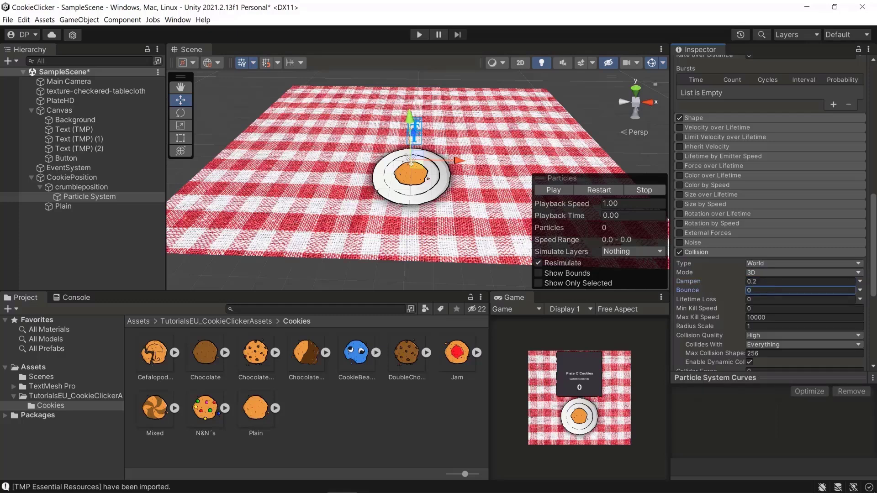
scroll(767, 228, "down", 4)
left_click(727, 318)
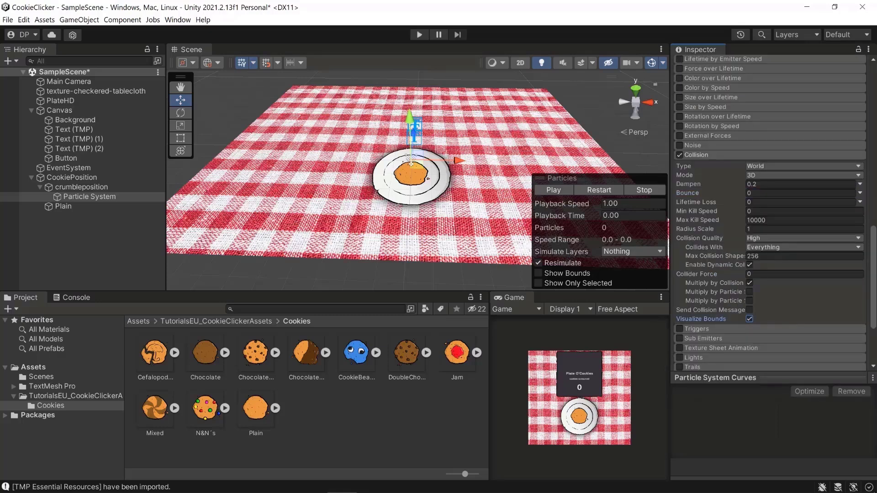
Step: Enable the Trails module and set the trail Lifetime to 0.01
scroll(680, 338, "down", 1)
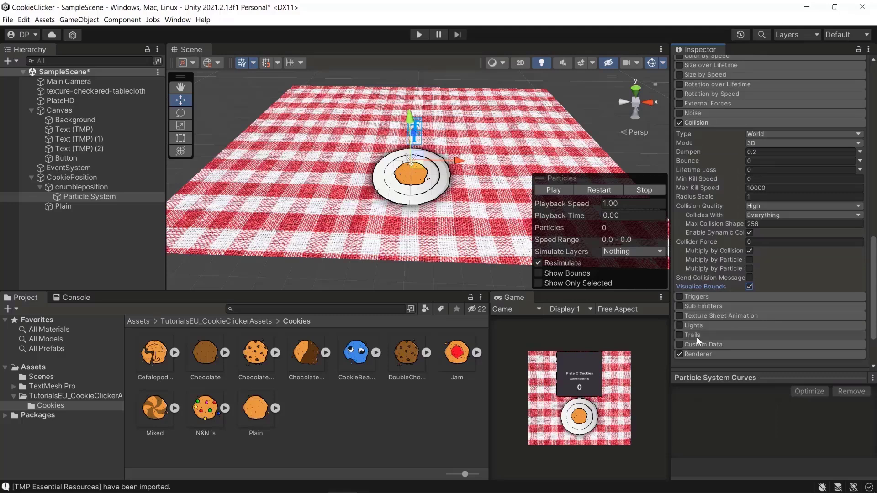
left_click(697, 336)
scroll(744, 328, "down", 3)
left_click(682, 270)
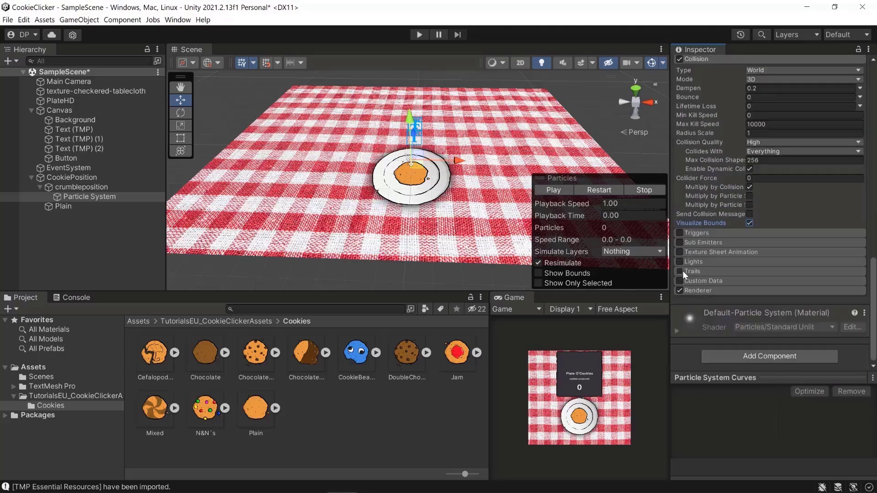
scroll(750, 270, "down", 1)
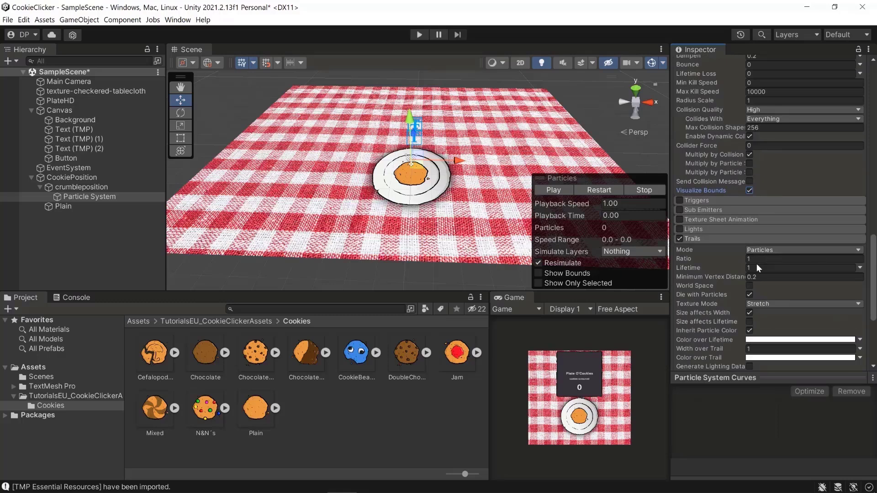
left_click(797, 278)
left_click(792, 268)
type("0.01")
key("Tab")
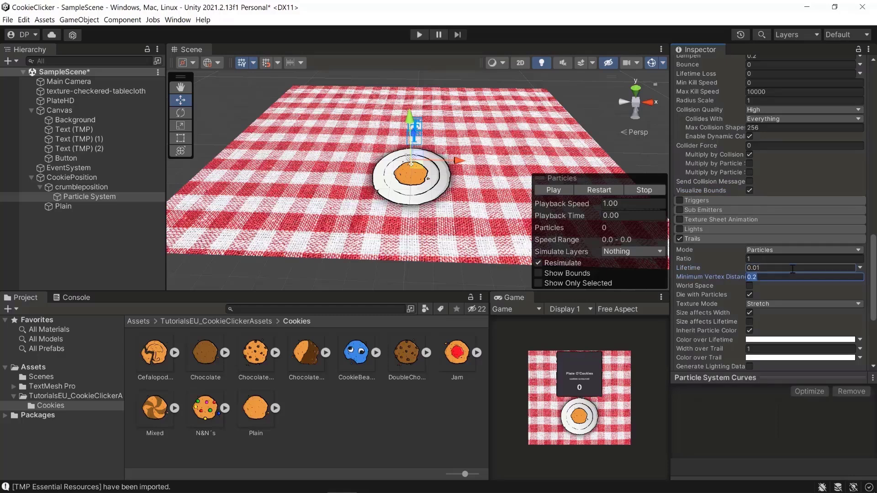
Step: Collapse the Trails and Collision modules of the particle system
scroll(776, 231, "down", 3)
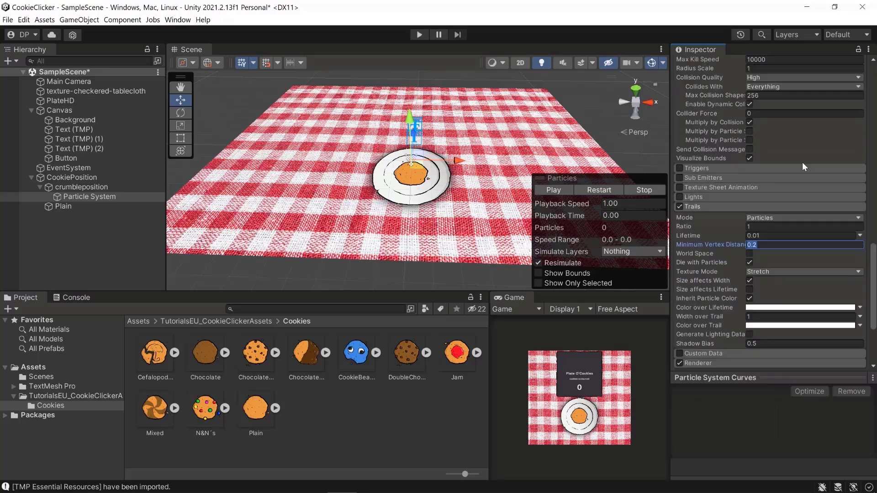
scroll(776, 231, "down", 3)
scroll(747, 253, "up", 6)
scroll(721, 210, "up", 3)
left_click(716, 303)
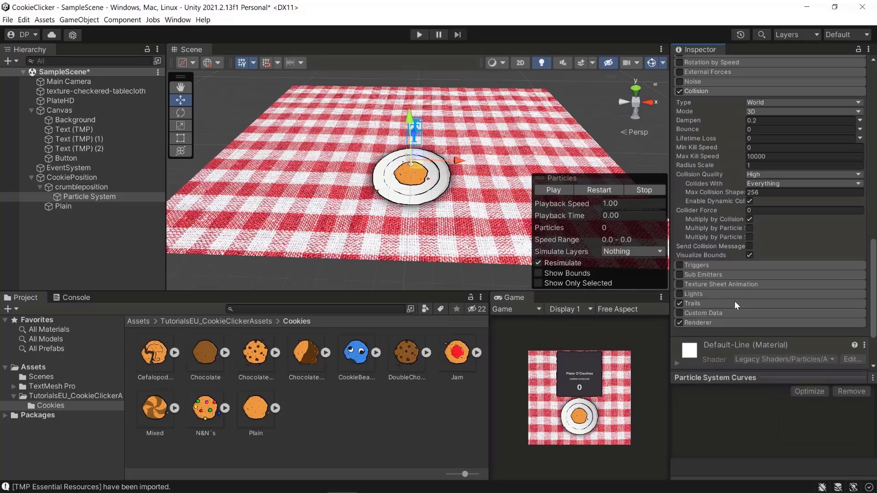
scroll(733, 177, "up", 3)
left_click(733, 155)
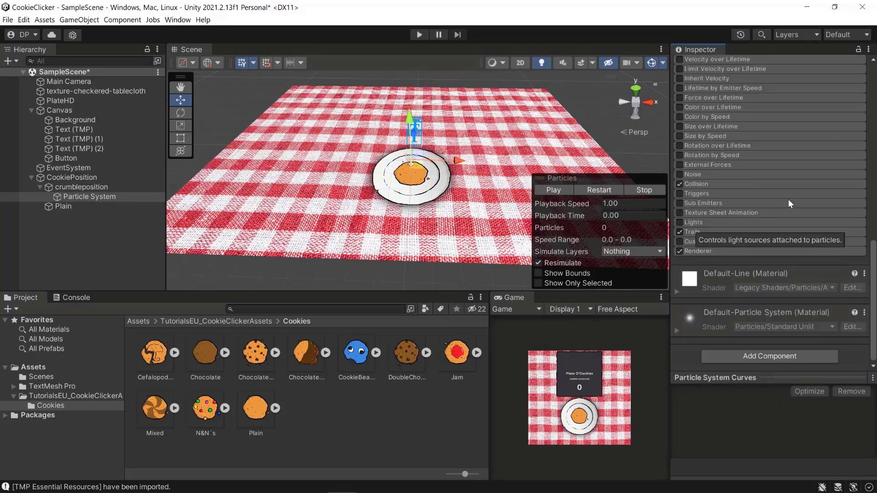
Step: Create a new folder named Materials directly inside the project's Assets folder
scroll(760, 184, "up", 3)
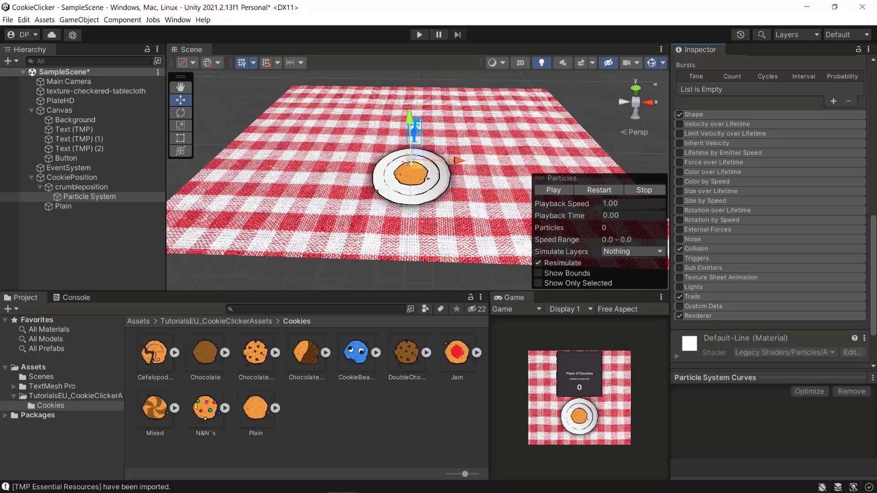
left_click(144, 321)
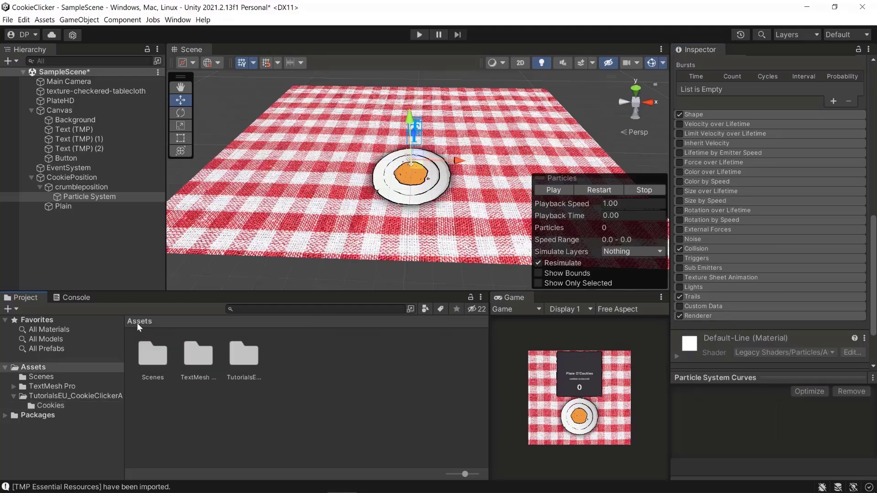
right_click(307, 360)
mouse_move(391, 115)
left_click(502, 8)
type("Materials")
key("Return")
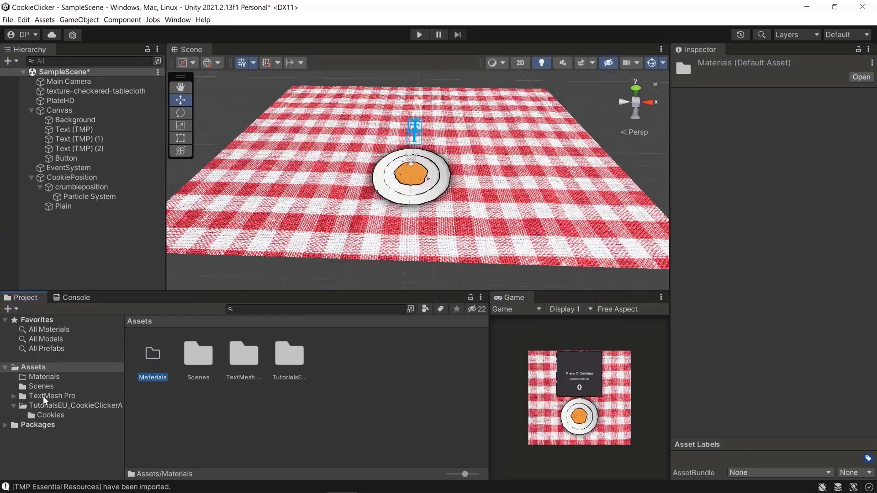
Step: Create a new material named Crumble inside the Materials folder
double_click(157, 359)
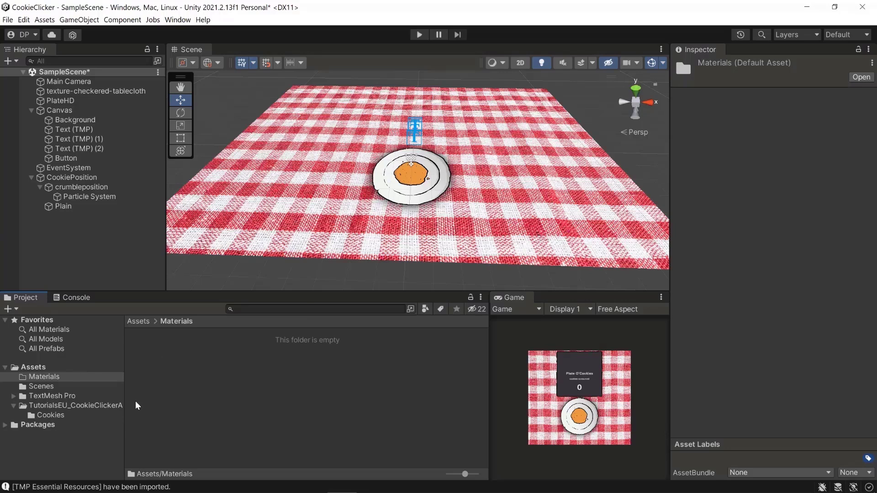
right_click(180, 379)
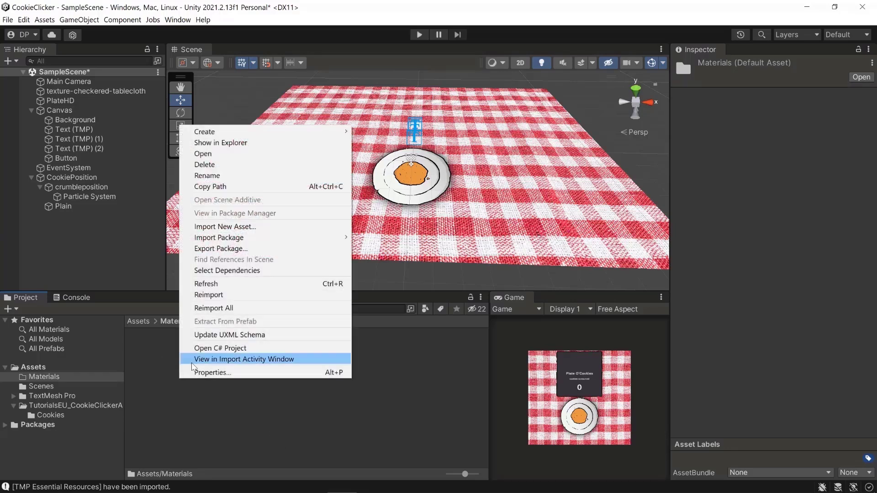
mouse_move(251, 132)
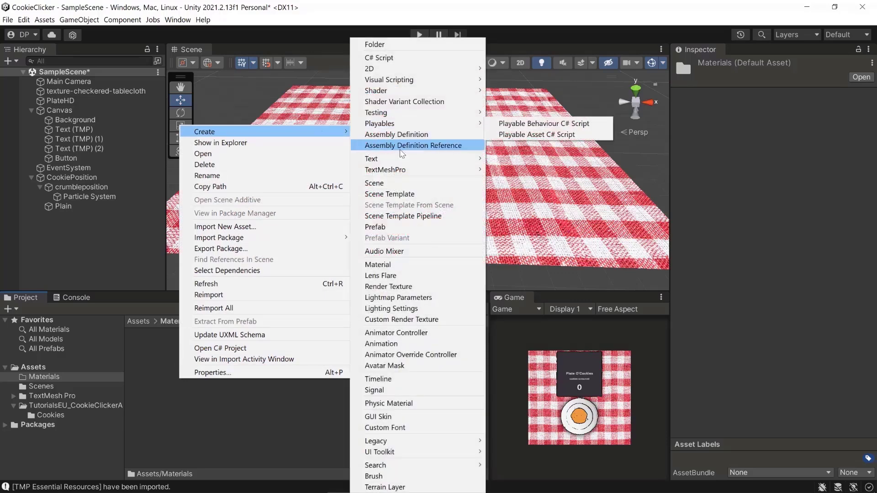
left_click(396, 263)
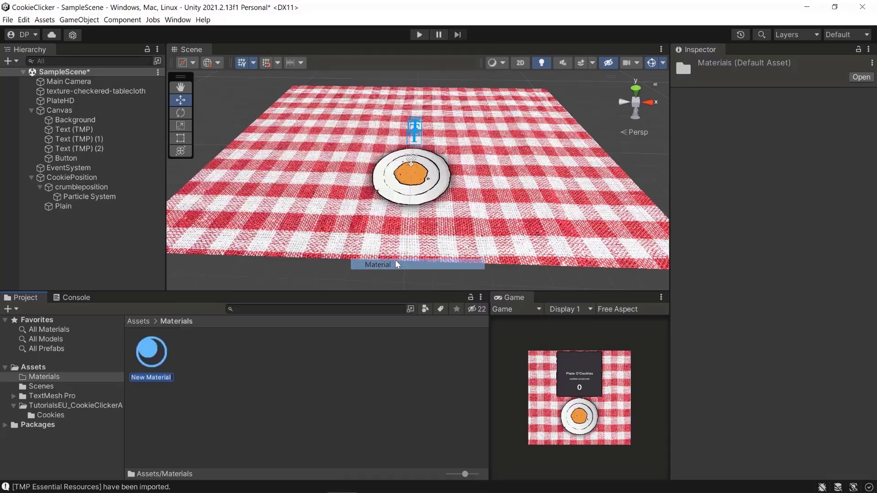
type("Crumble")
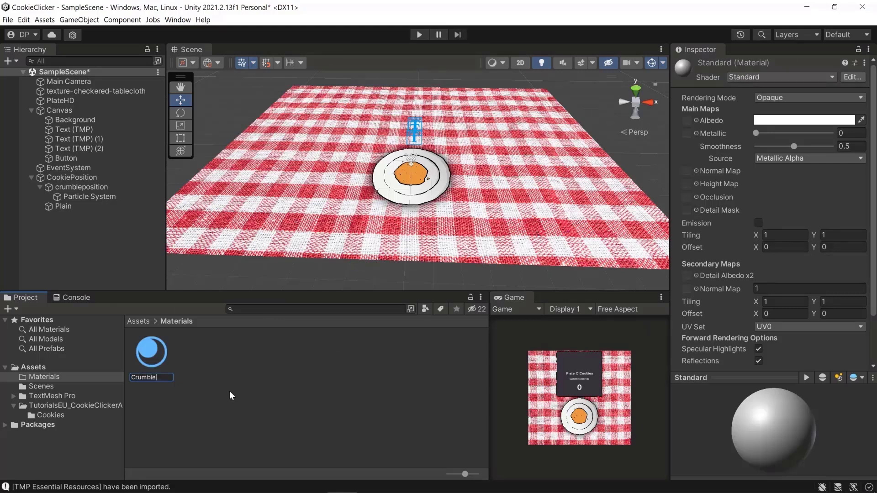
key("Return")
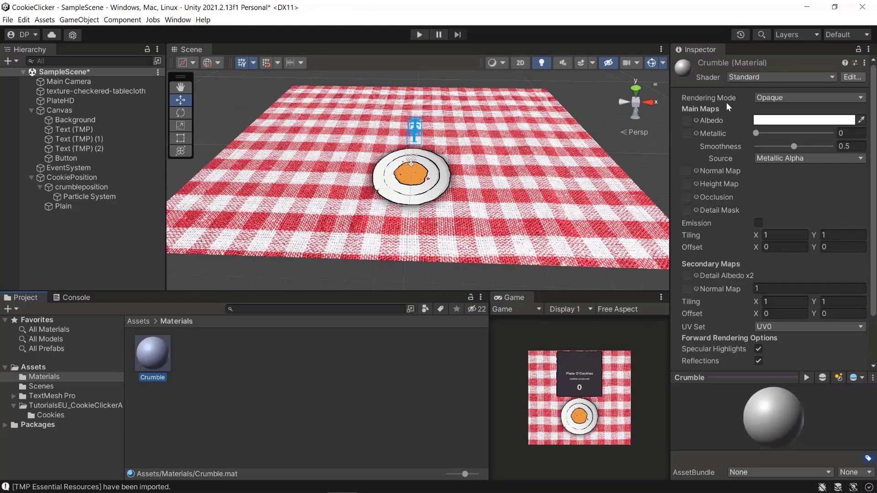
Step: Set the Crumble material's shader to Particles/Standard Unlit and its Rendering Mode to Cutout
left_click(773, 77)
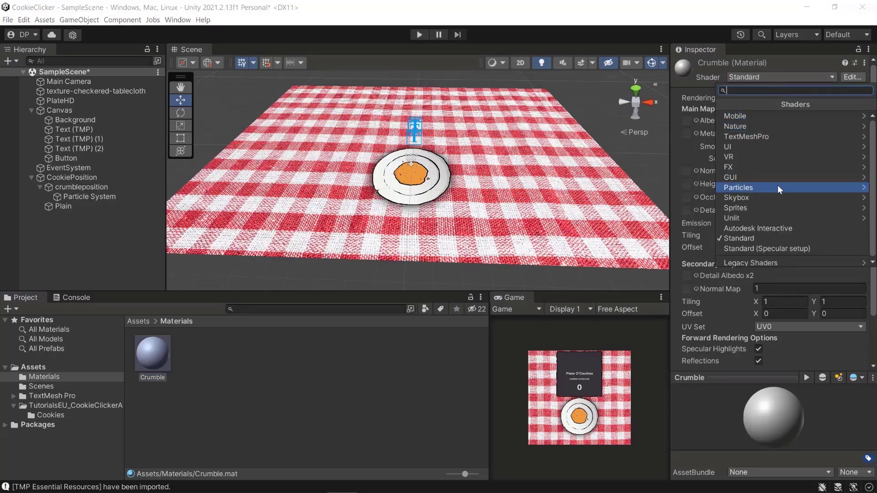
left_click(753, 187)
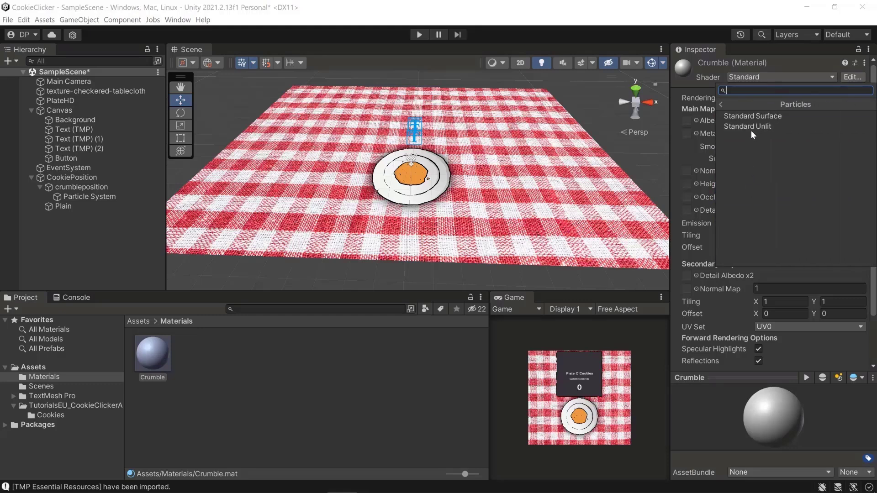
left_click(745, 127)
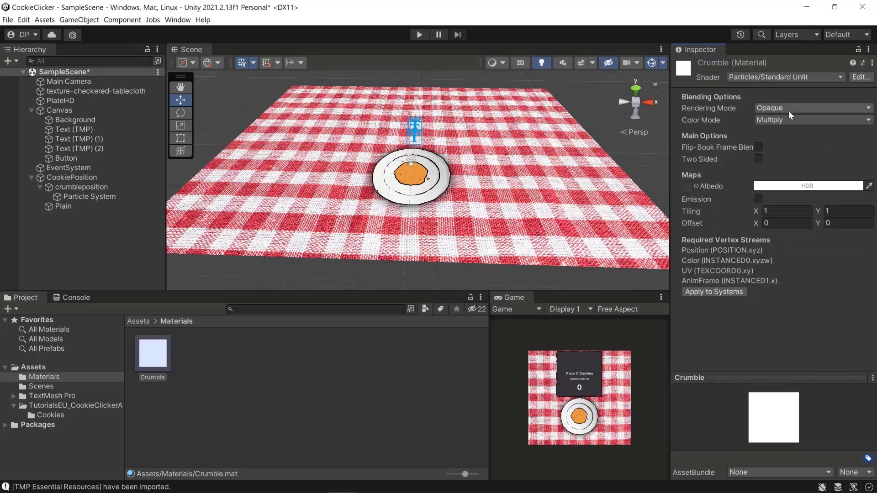
left_click(810, 109)
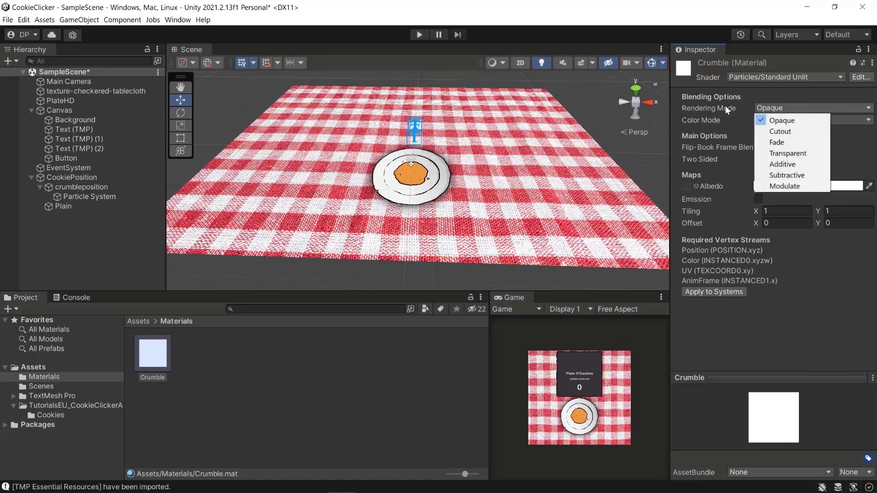
left_click(779, 131)
Step: Assign the Crumble texture to the Crumble material's Albedo map
left_click(716, 184)
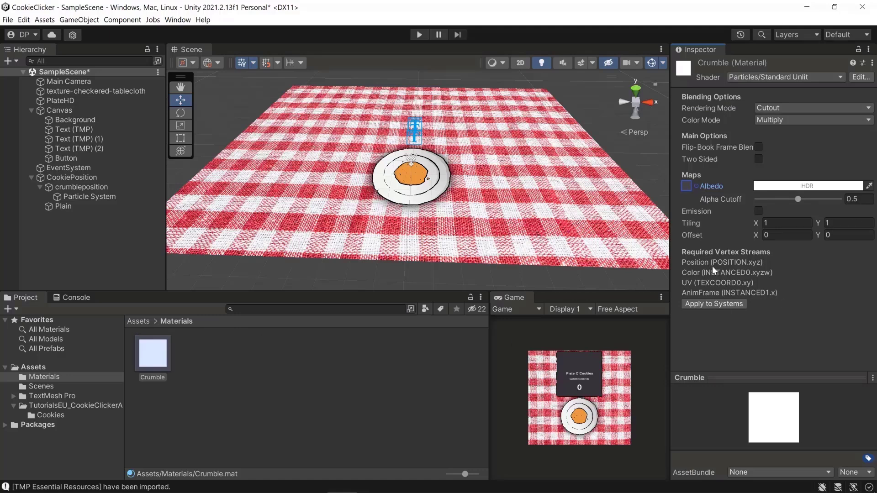
left_click(696, 186)
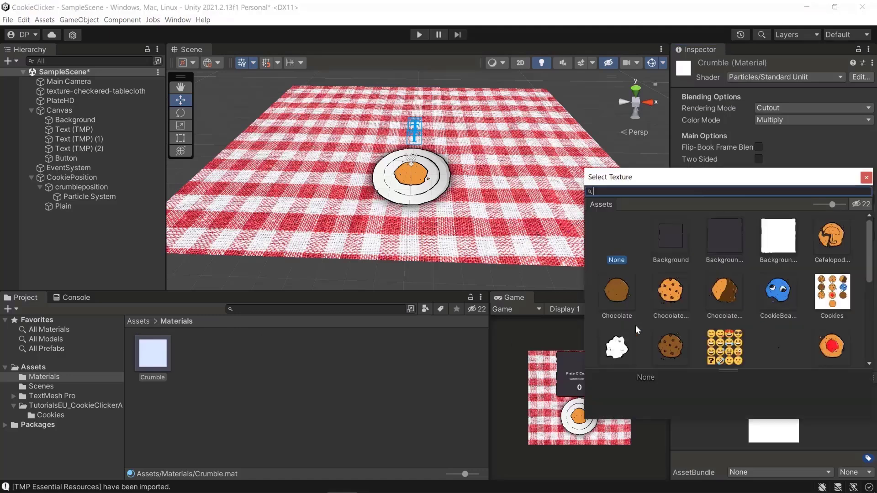
scroll(635, 325, "down", 2)
left_click(618, 276)
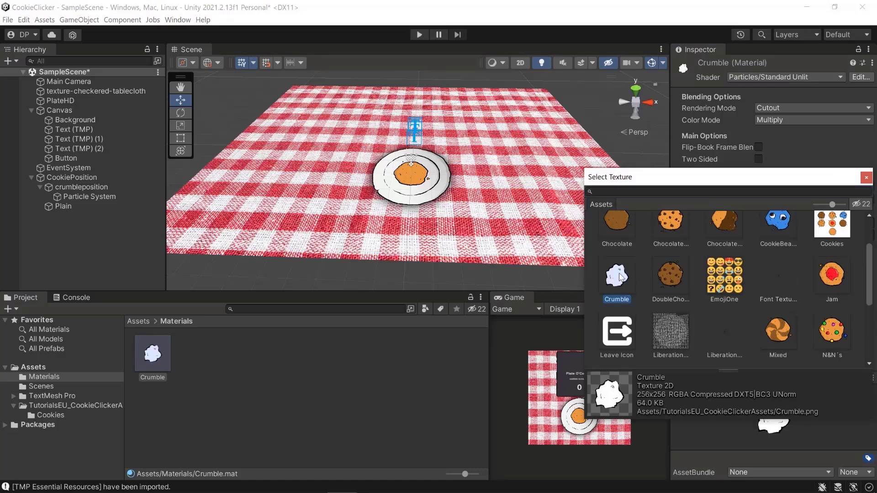
double_click(618, 275)
Step: In the particle system's Renderer module, set Material to Crumble and Trail Material to Default-Particle
left_click(87, 197)
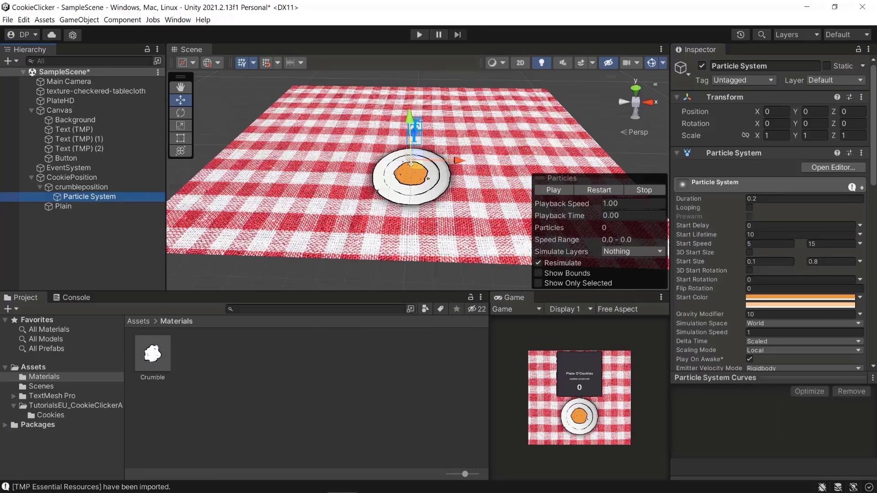
scroll(744, 279, "down", 15)
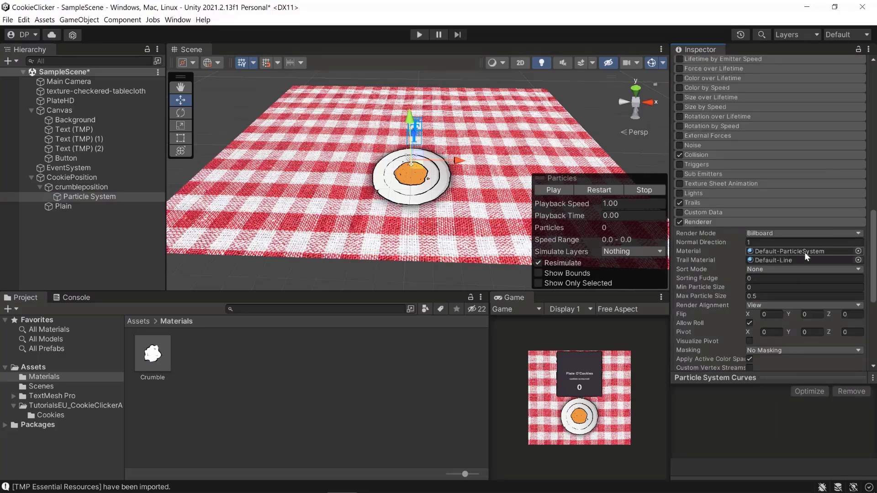
left_click(858, 251)
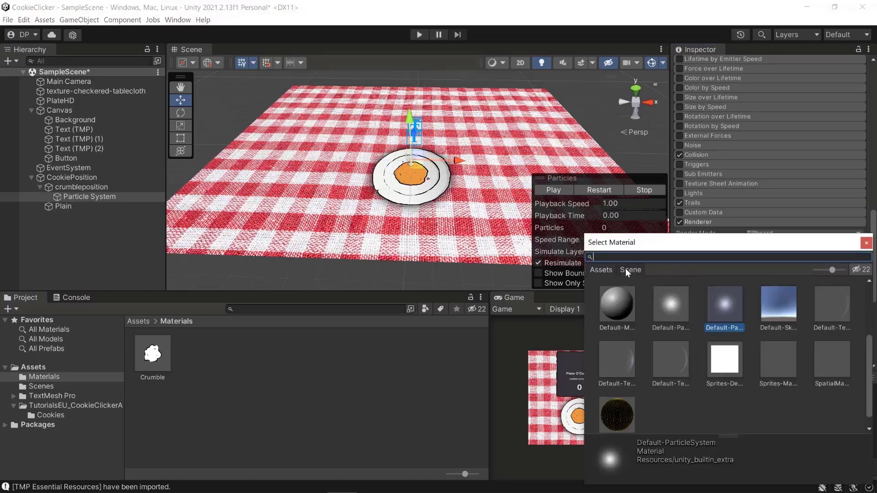
scroll(681, 319, "up", 5)
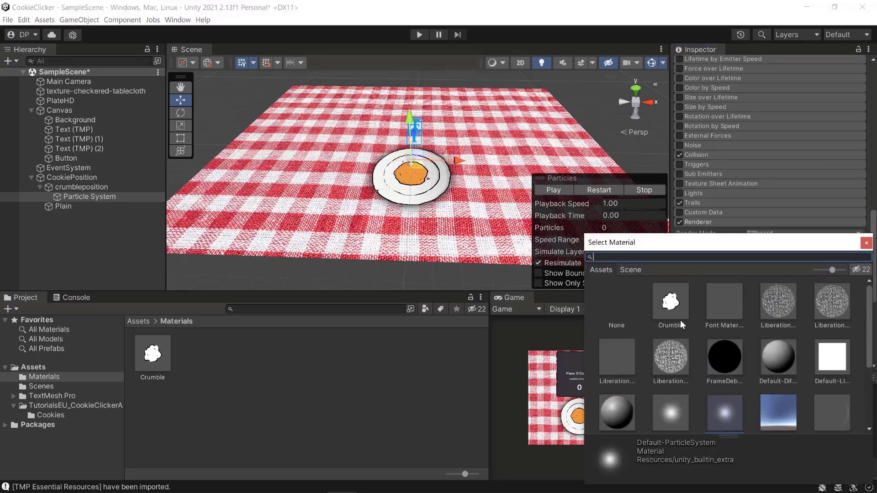
left_click(674, 303)
double_click(671, 301)
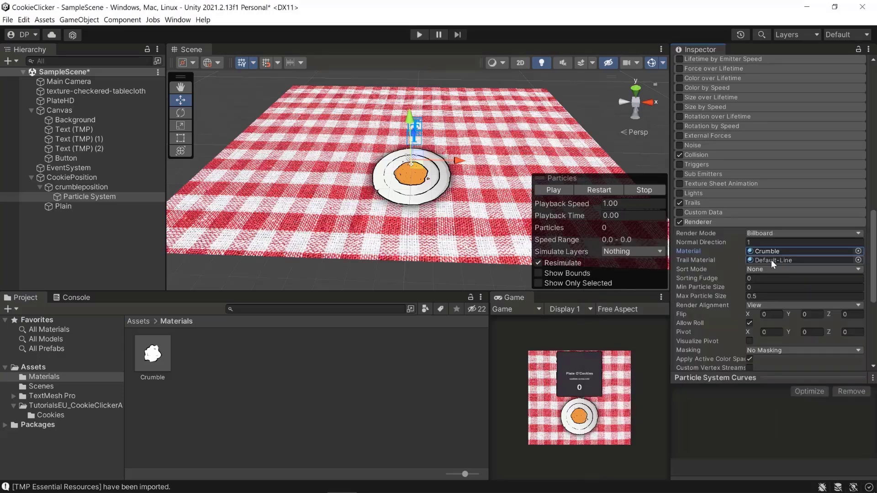
left_click(858, 260)
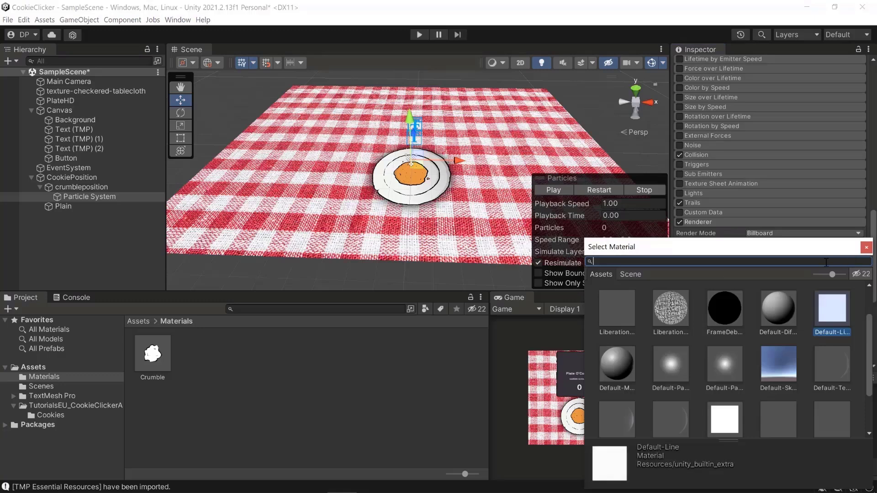
double_click(675, 362)
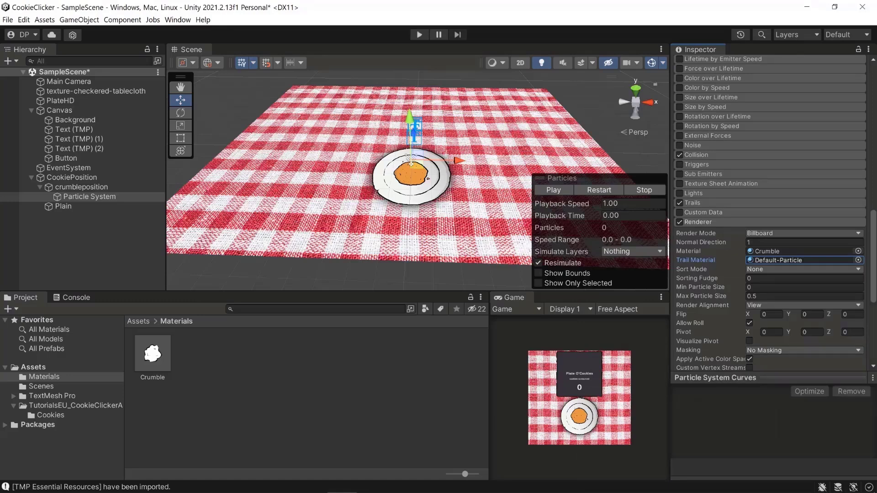
Step: Run the scene, replay the crumb particle system to check how it behaves, and stop the run
left_click(418, 34)
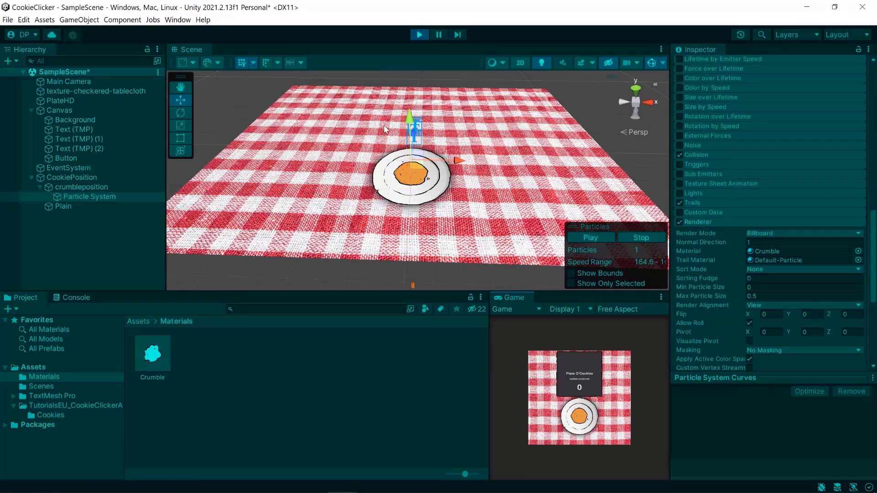
left_click(517, 171)
left_click(579, 414)
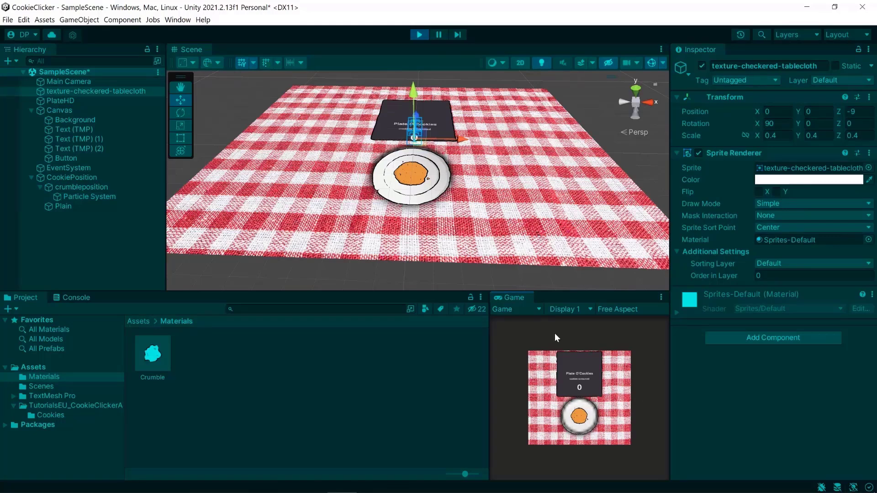
left_click(388, 273)
left_click(87, 196)
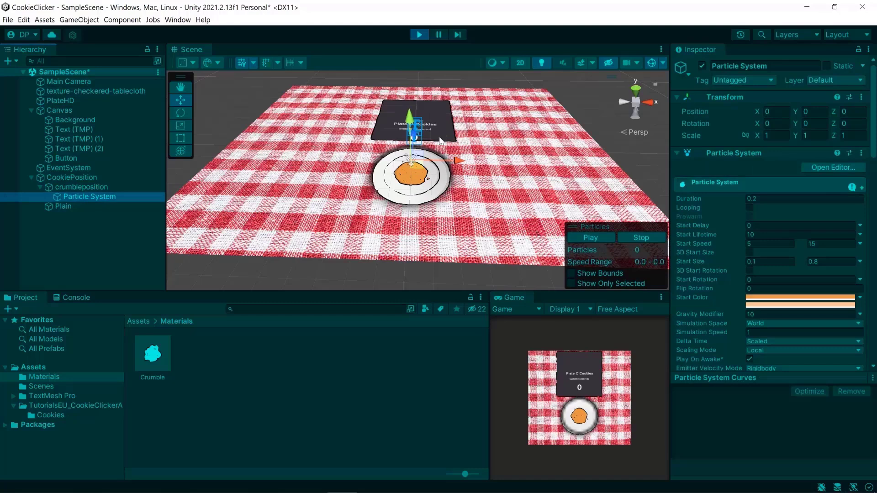
left_click(591, 238)
key("ctrl+p")
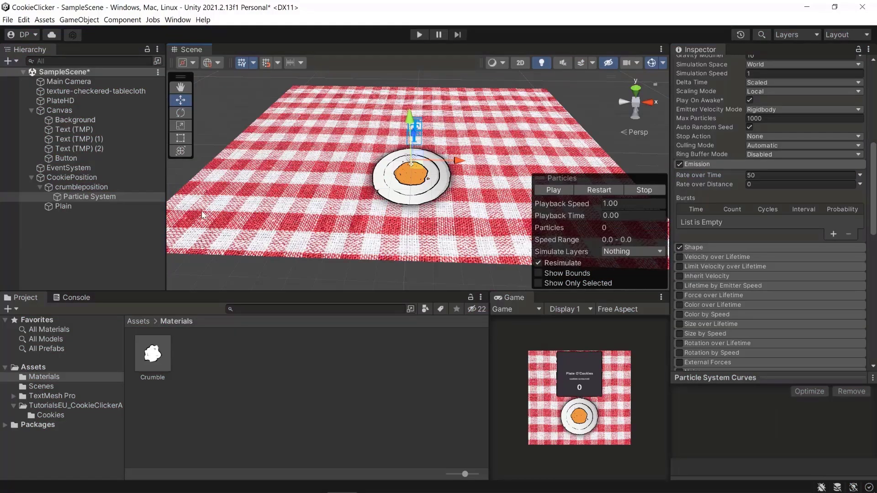
Step: Add a Box Collider component to the PlateHD object
left_click(61, 100)
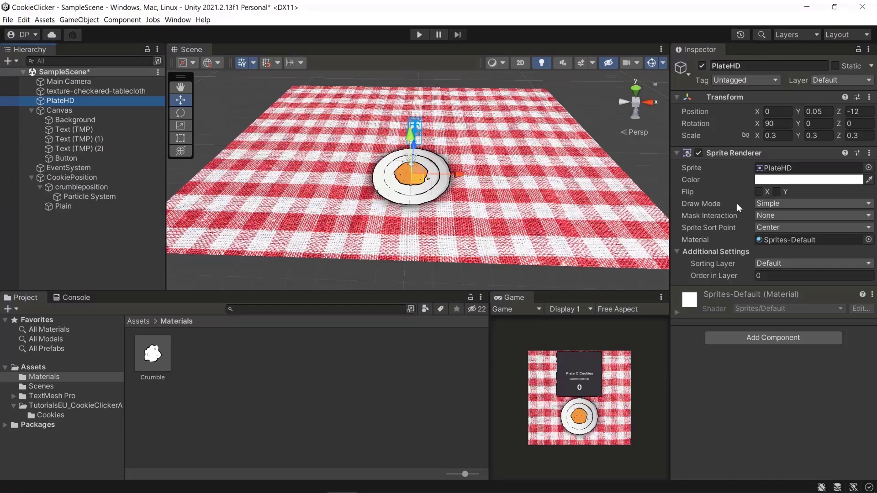
left_click(756, 339)
type("out")
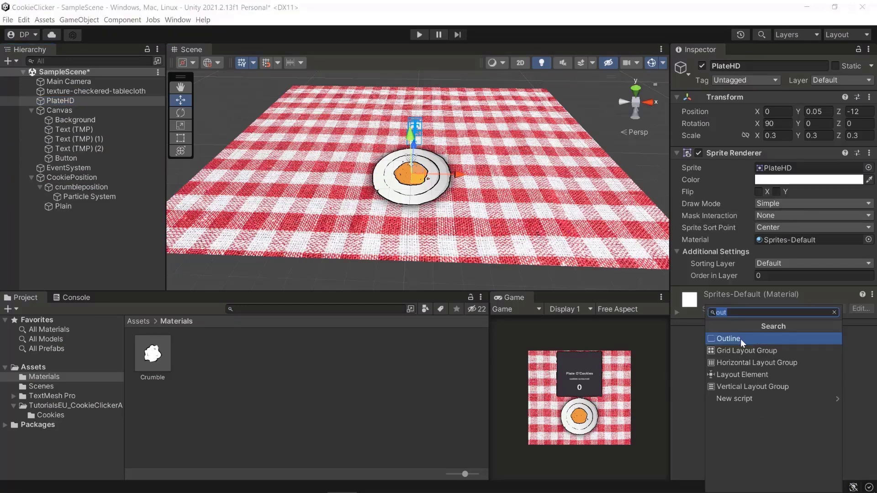
key("BackSpace")
type("box")
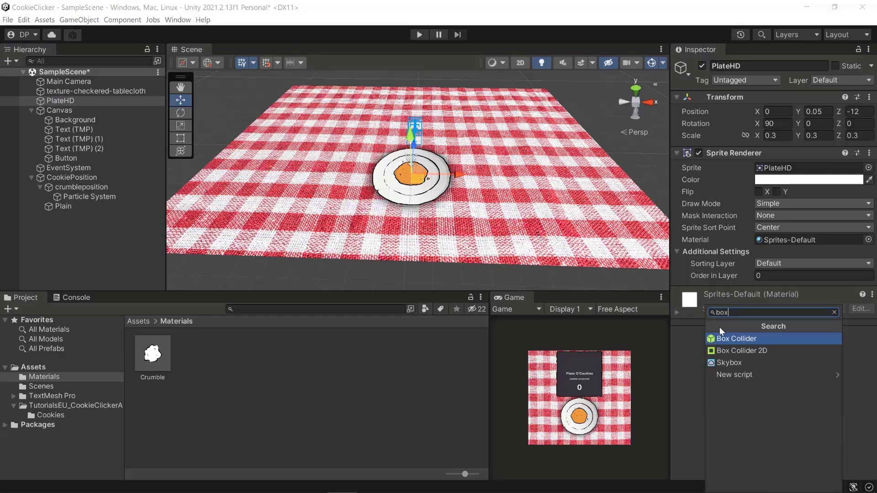
key("Return")
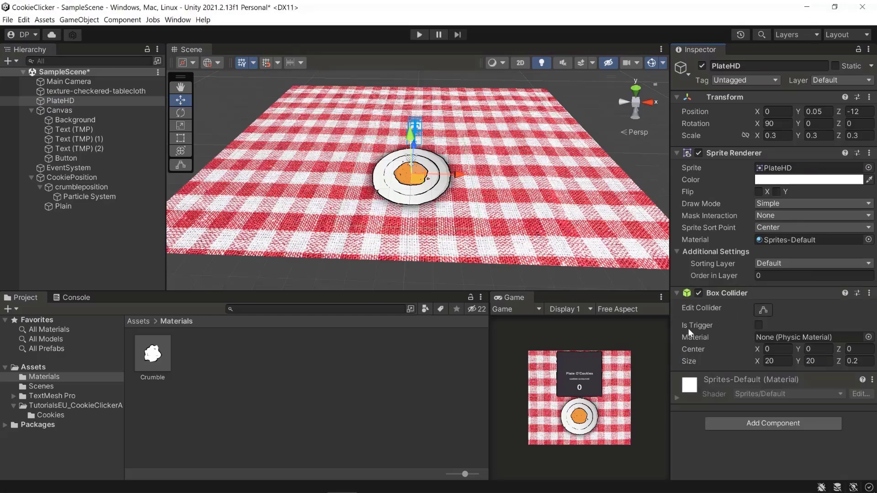
Step: Set the plate's Box Collider size to 40 in X and 40 in Y
left_click(775, 361)
type("40")
key("Tab")
type("40")
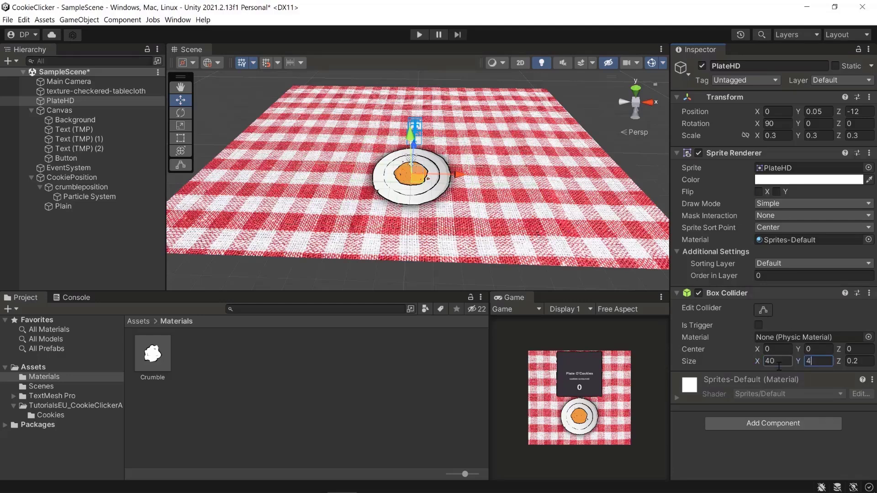
Step: Run the scene again to check how the crumbs collide with the plate's Box Collider
scroll(404, 200, "down", 5)
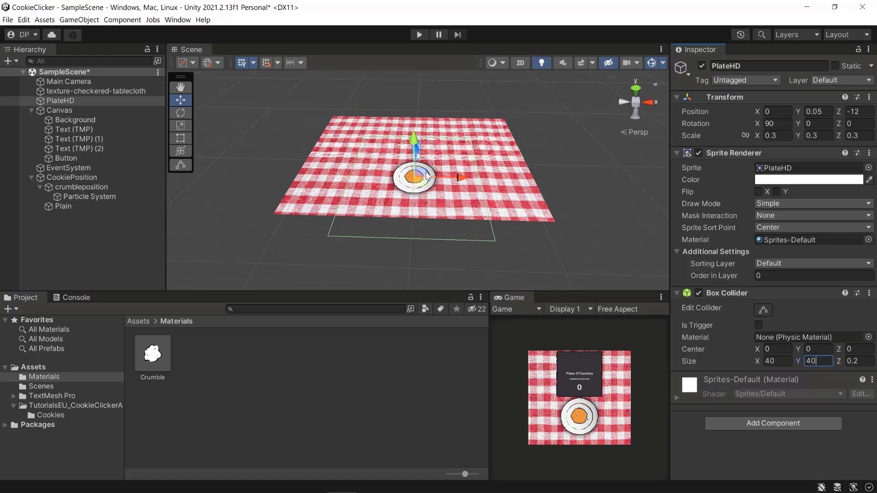
left_click(419, 36)
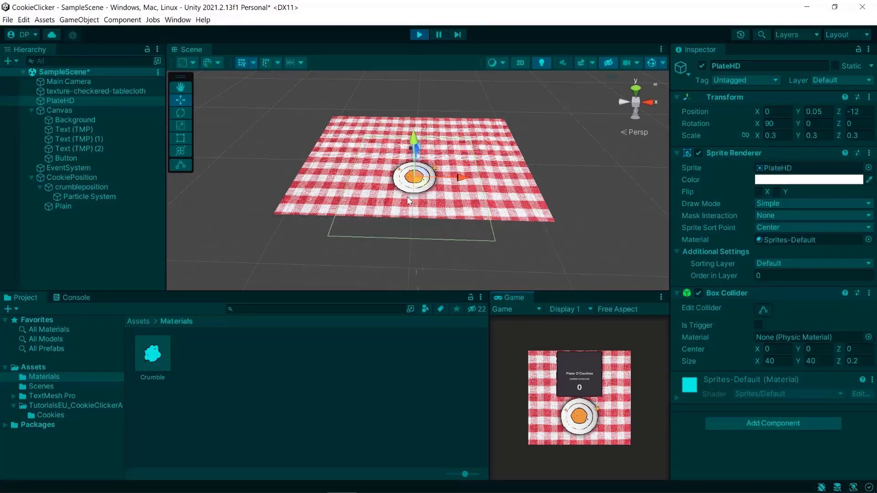
left_click(574, 418)
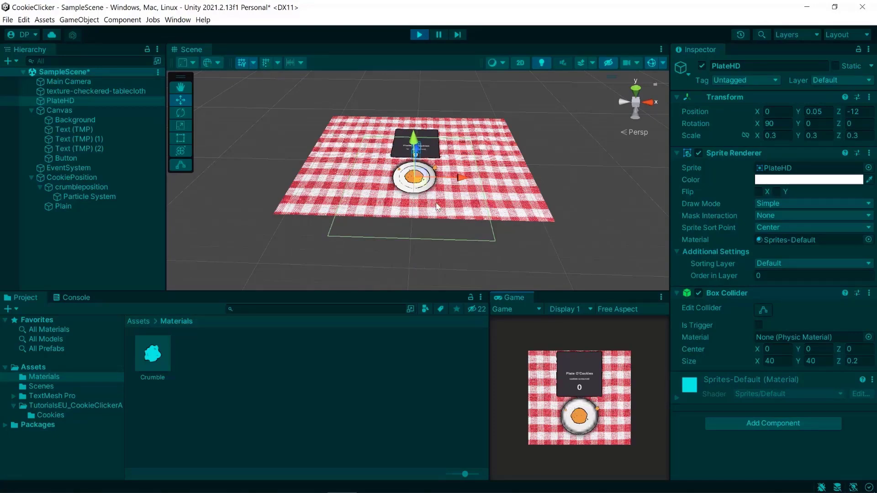
Step: Restart and stop the scene run, then play the crumb particle system in the Scene view and inspect its spread around the plate
left_click(417, 37)
left_click(418, 37)
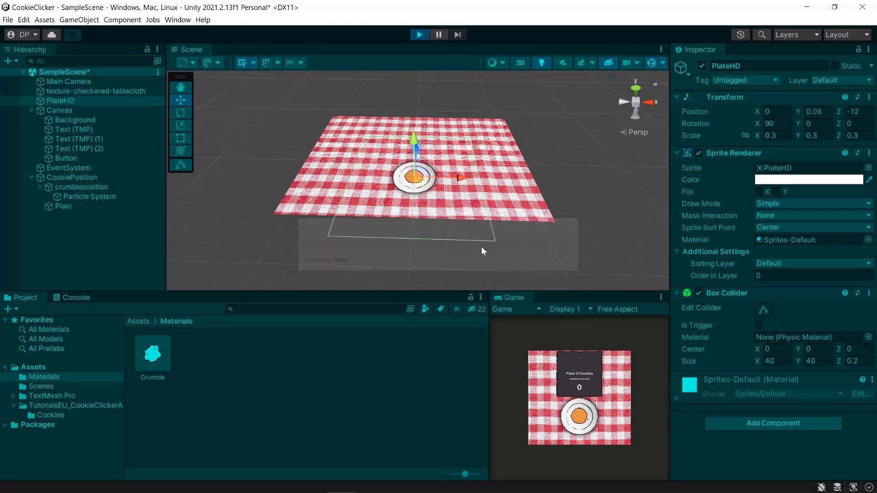
left_click(418, 37)
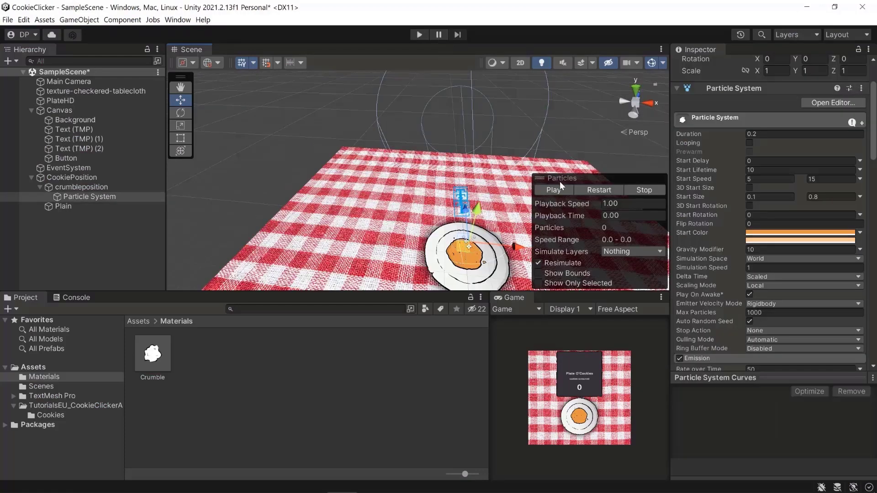
left_click(553, 190)
left_click_drag(495, 204, 487, 225, "alt")
right_click_drag(487, 225, 482, 225)
left_click_drag(428, 155, 190, 131, "alt")
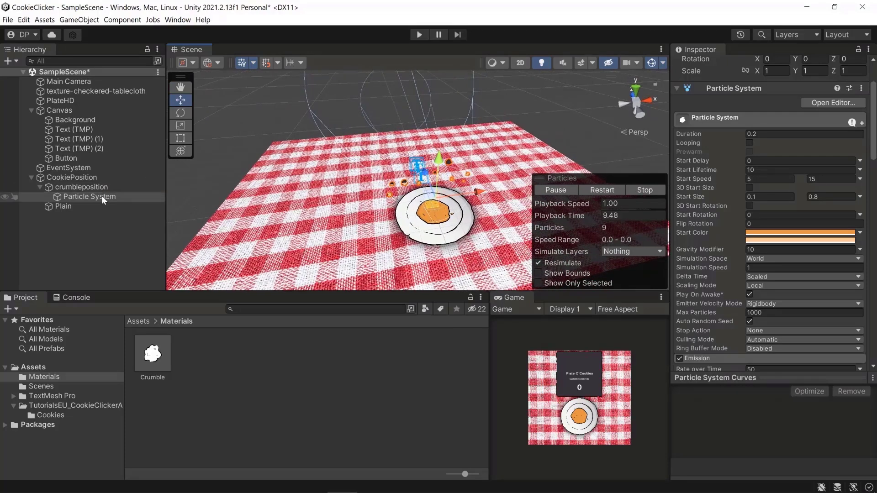
Step: Set the crumb Particle System's X rotation to -90
scroll(776, 133, "up", 2)
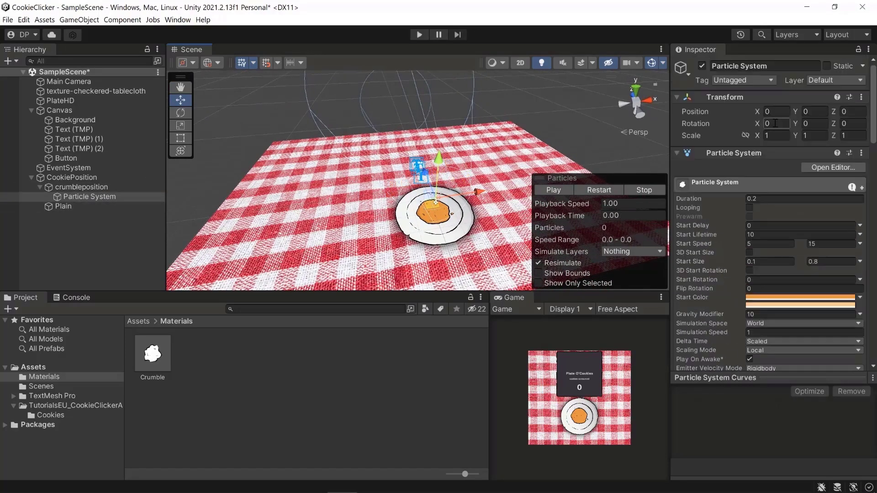
left_click(783, 124)
type("90")
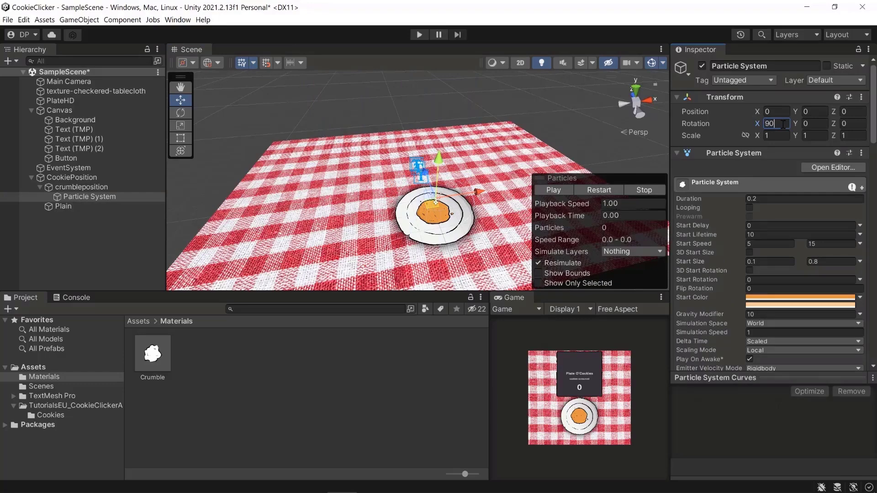
key("BackSpace")
key("BackSpace")
type("-90")
Step: Replay the rotated crumb particle system several times from different angles to check how the crumbs fall around the plate
left_click_drag(334, 219, 526, 224, "alt")
scroll(527, 224, "down", 4)
left_click_drag(507, 192, 388, 201, "alt")
left_click(547, 194)
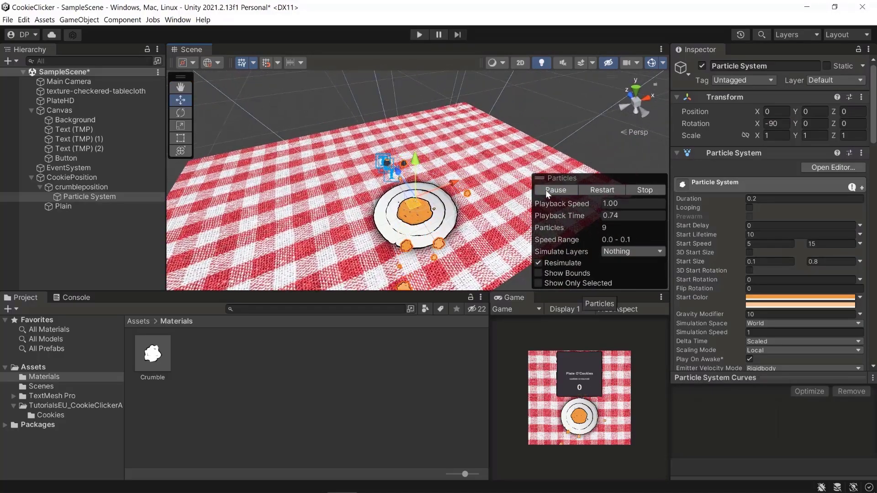
mouse_move(516, 197)
left_mouse_down("alt")
mouse_move(407, 192)
mouse_move(525, 191)
left_mouse_up("alt")
left_click(557, 190)
left_click(561, 191)
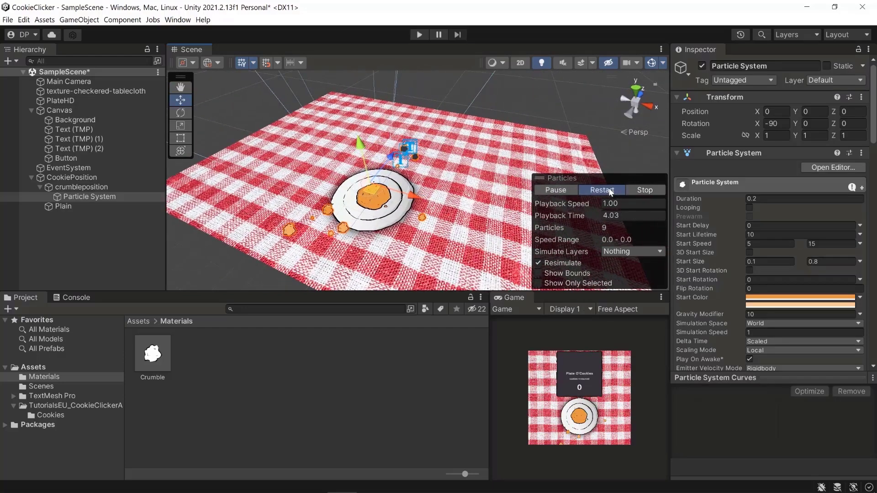
left_click(610, 190)
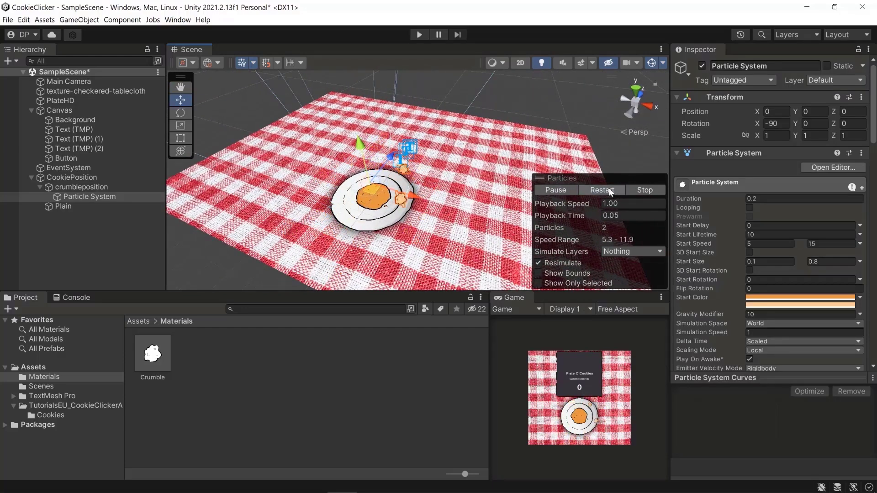
left_click(610, 191)
left_click(610, 191)
left_click_drag(525, 219, 572, 228, "alt")
left_click(607, 195)
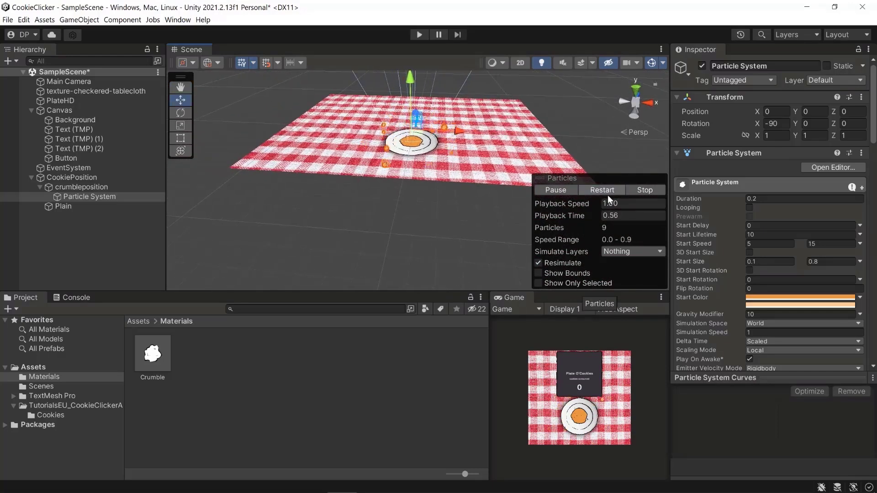
left_click(597, 189)
left_click(601, 191)
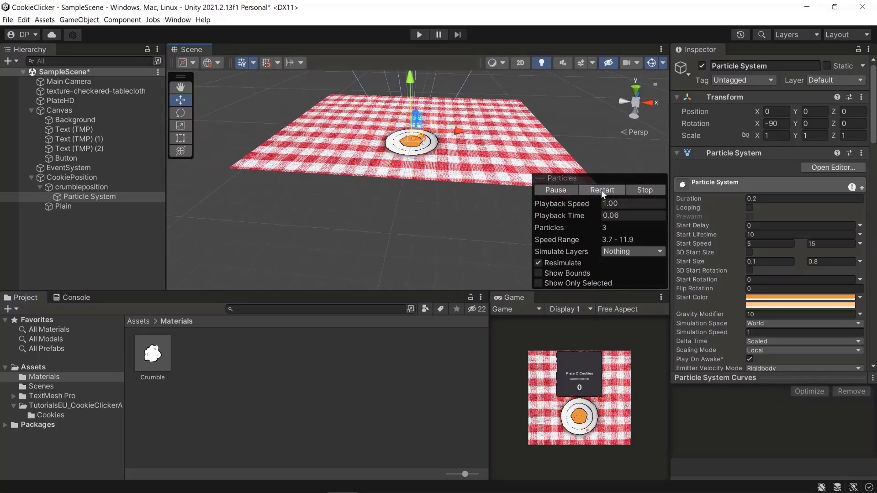
Step: Try raising the crumb Particle System to about 0.27 in Y, replay the crumbs, and undo the move
left_click_drag(408, 81, 407, 76)
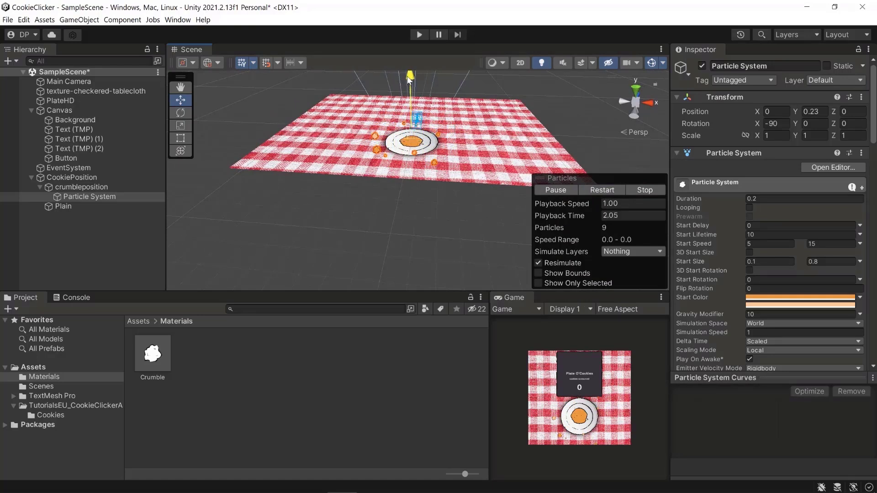
left_click(612, 190)
left_click(612, 191)
left_click(612, 191)
left_click(611, 189)
left_click(611, 189)
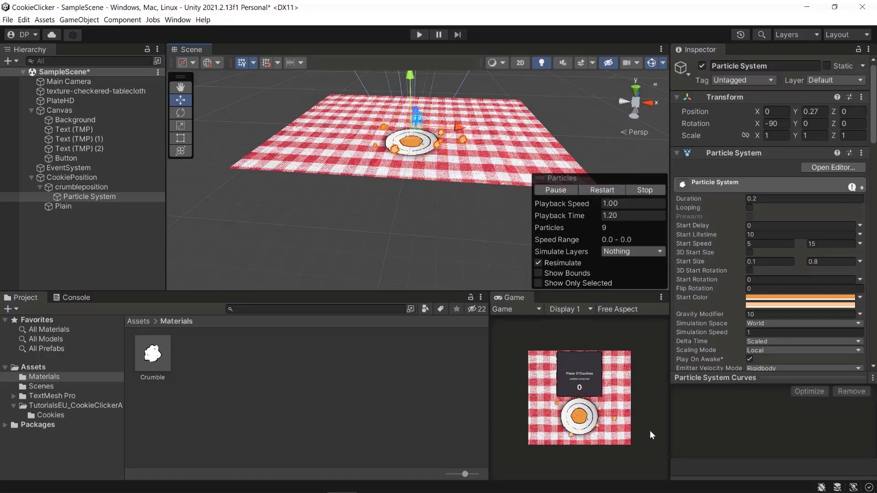
key("ctrl+z")
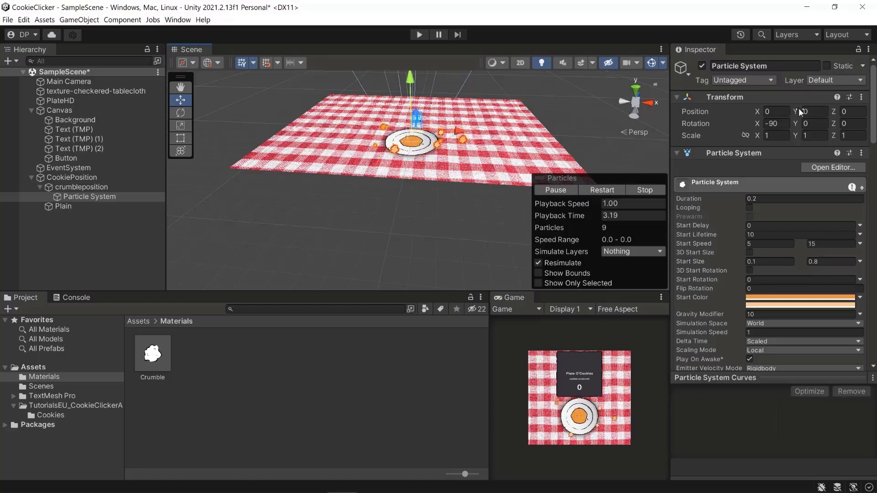
Step: Replay the crumb particle system at its original height to check the crumb burst once more
left_click(597, 190)
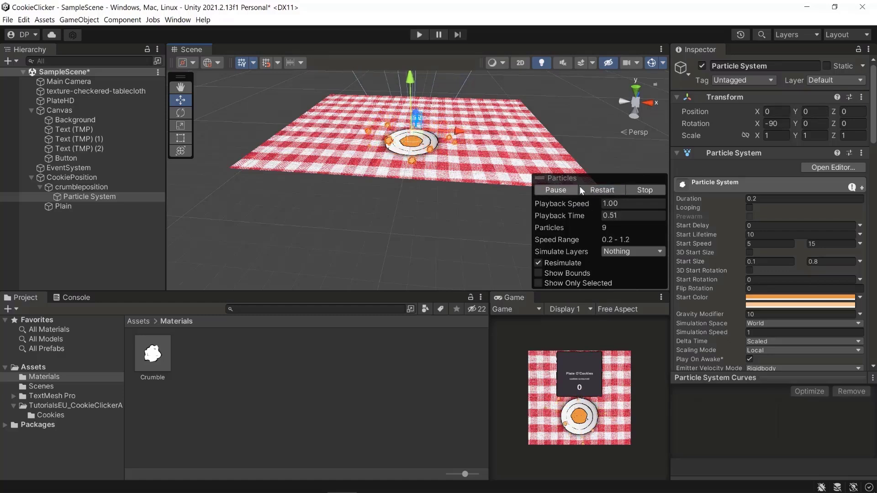
left_click(604, 188)
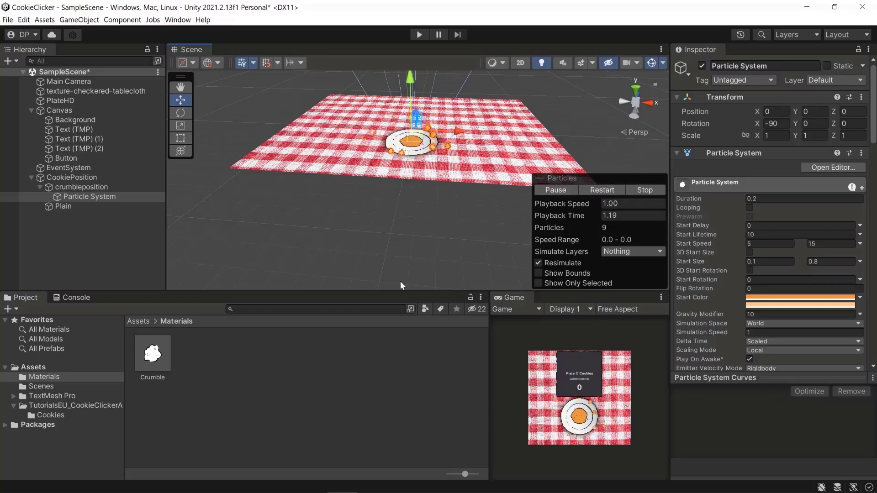
left_click(420, 200)
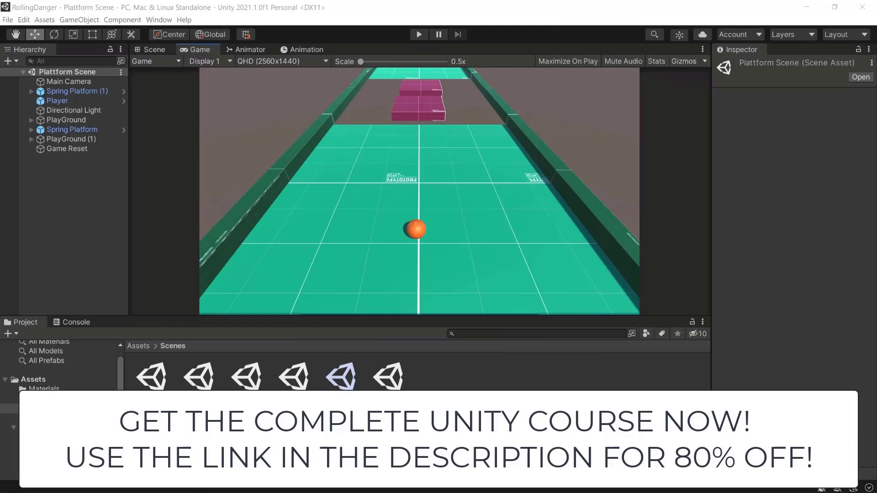
left_click(418, 36)
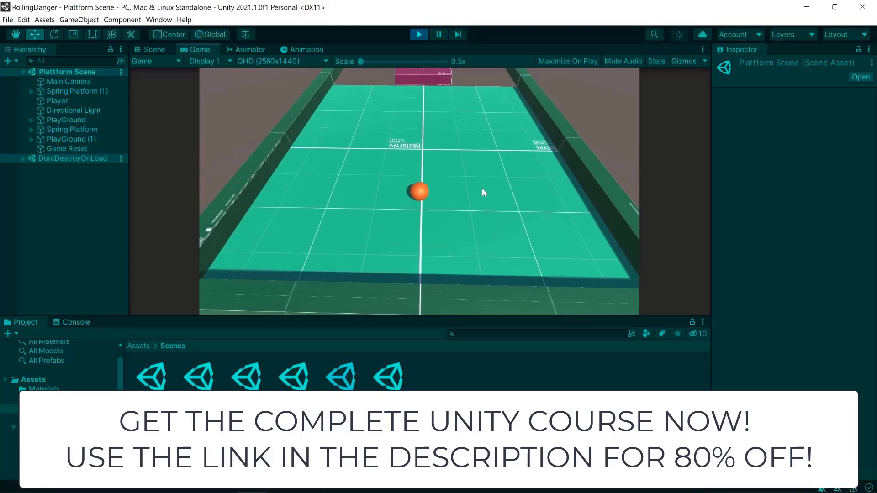
key("w")
key("space")
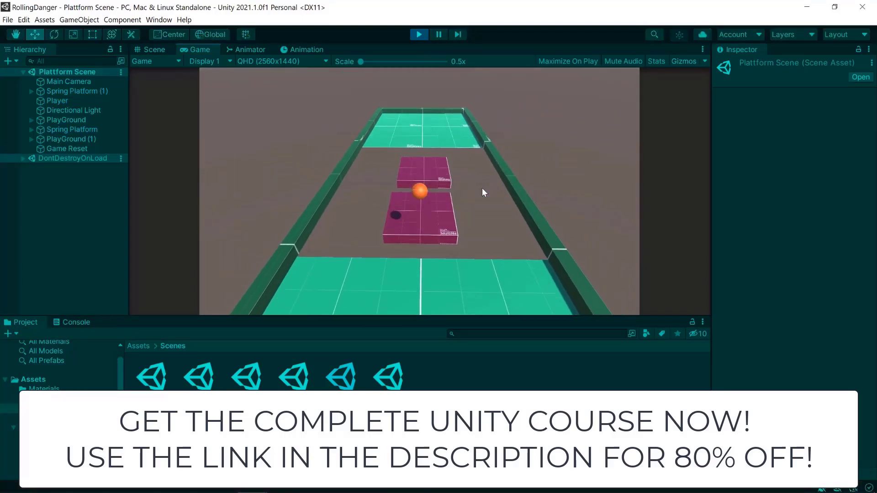
key("space")
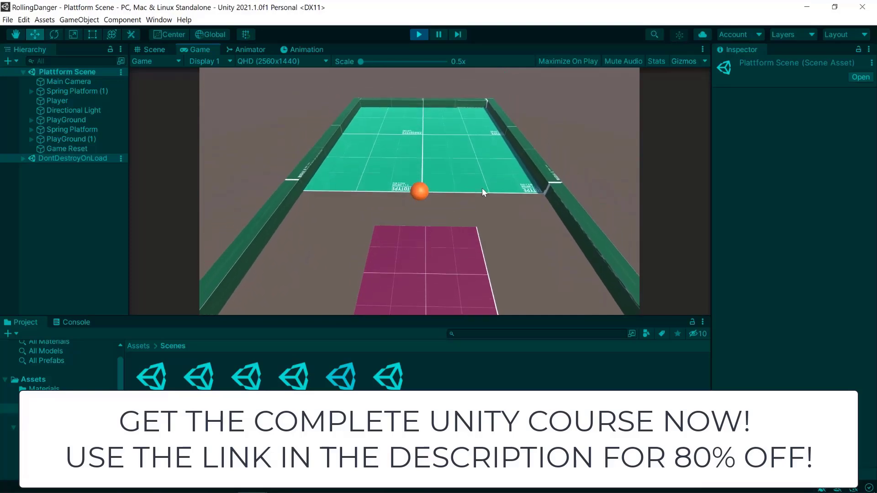
left_click(419, 35)
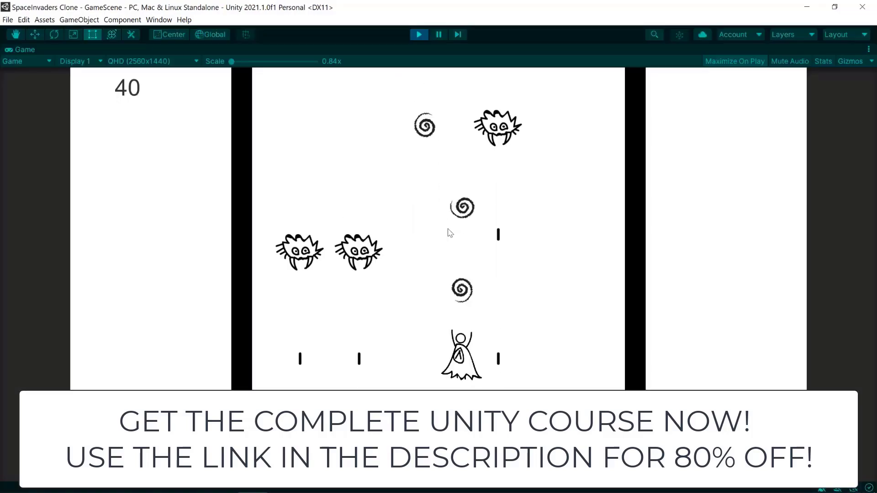
key("Right")
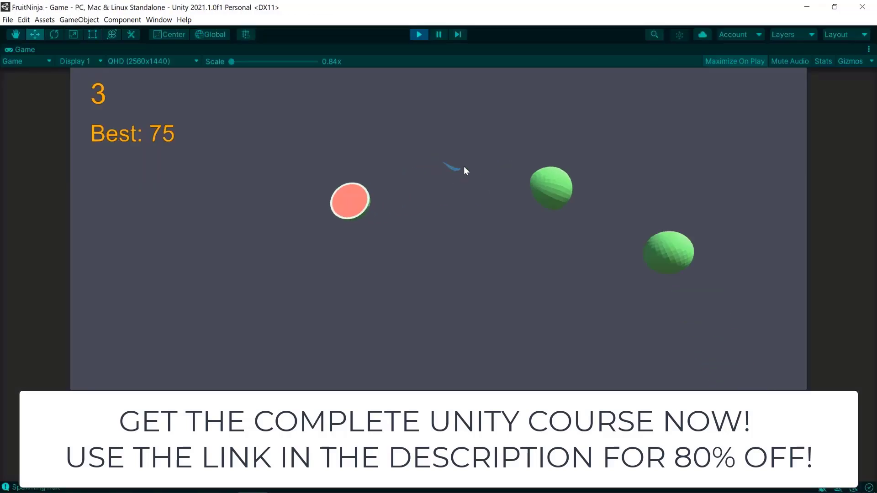
mouse_move(463, 169)
left_mouse_down()
mouse_move(503, 141)
mouse_move(347, 268)
mouse_move(358, 125)
mouse_move(708, 164)
mouse_move(201, 117)
mouse_move(386, 256)
mouse_move(589, 216)
mouse_move(67, 210)
mouse_move(450, 169)
left_mouse_up()
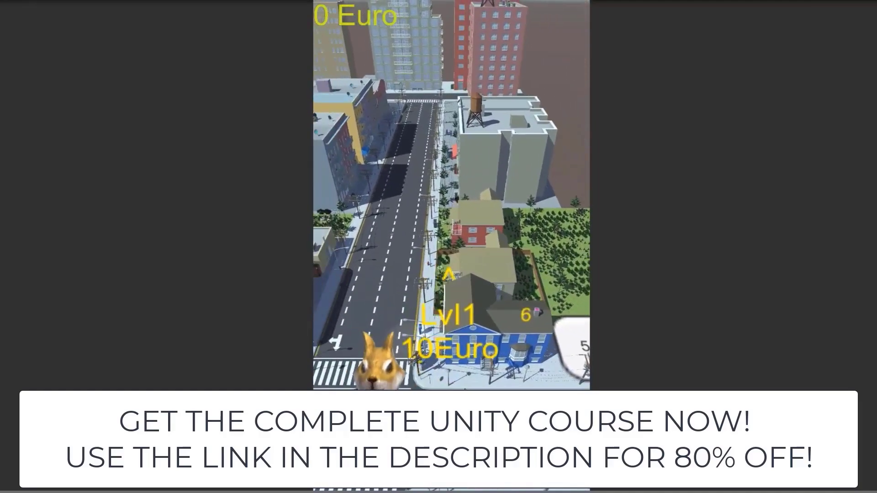
left_click(526, 316)
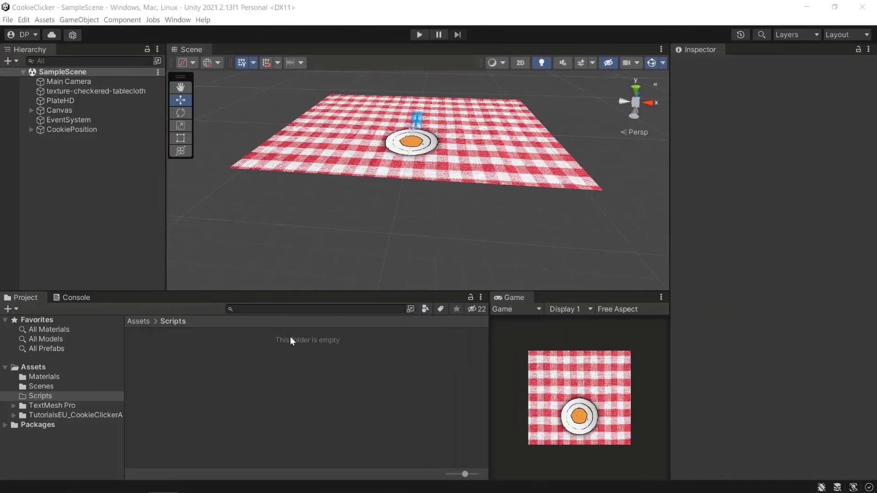
Step: Create a C# script named GameManager inside the Scripts folder under Assets
left_click(138, 321)
left_click(244, 356)
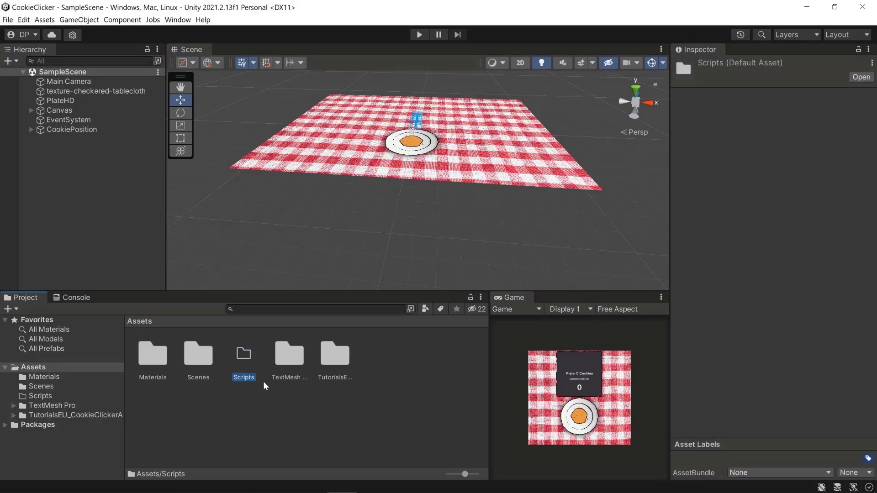
double_click(241, 356)
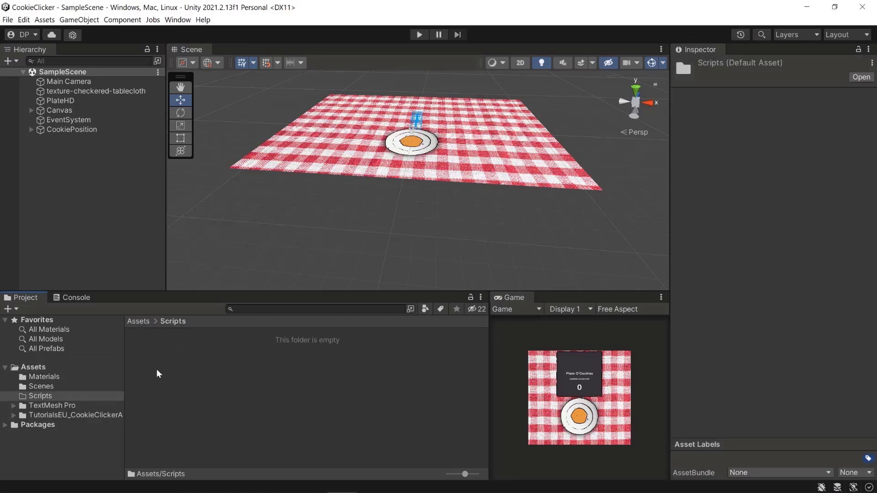
right_click(156, 369)
mouse_move(213, 123)
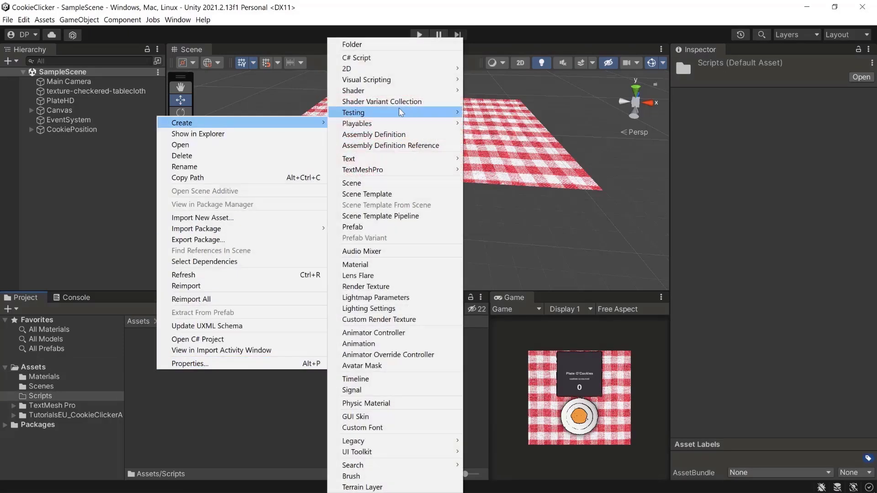
left_click(361, 58)
type("GameManager")
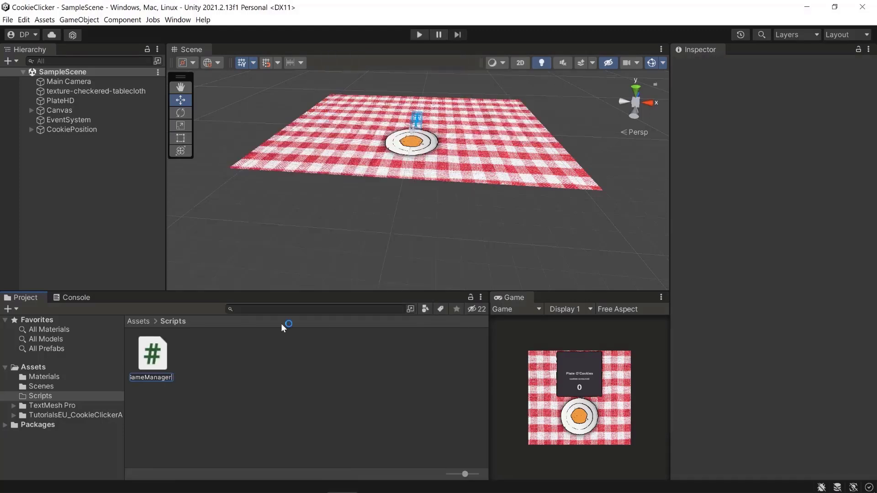
key("Return")
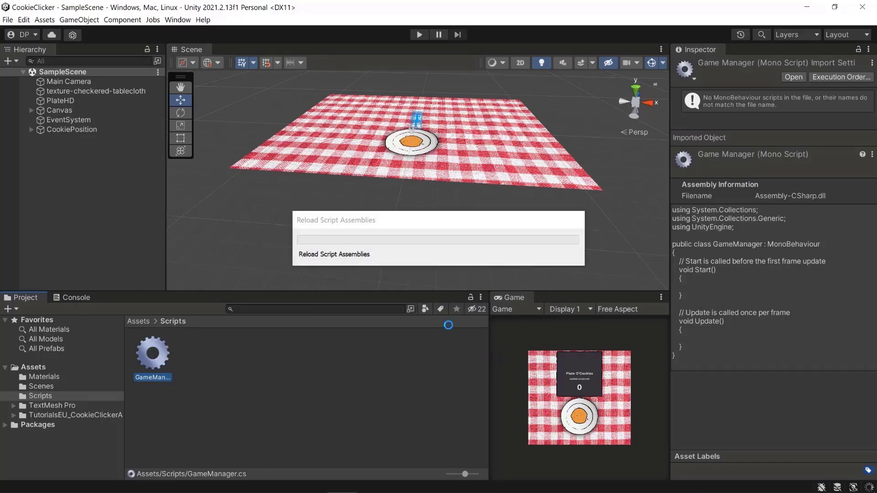
Step: Open the GameManager script in Visual Studio and declare a public GameObject variable named cookie at the start of the class
double_click(154, 353)
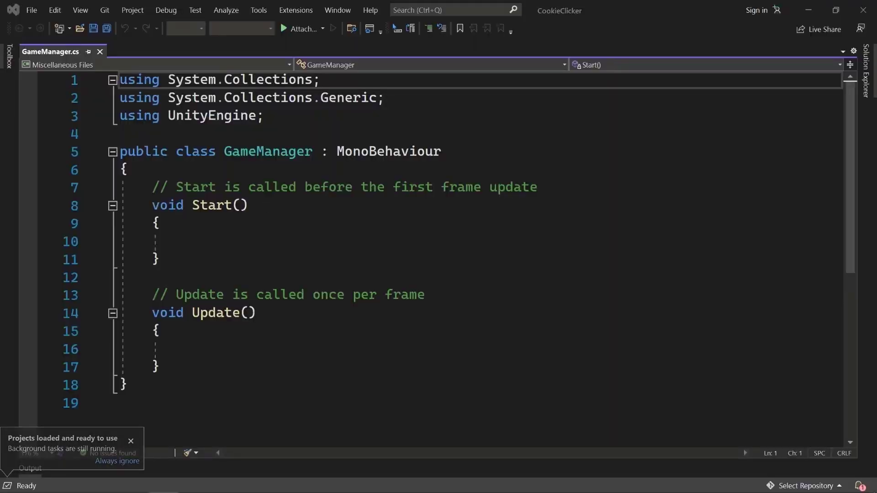
left_click(154, 175)
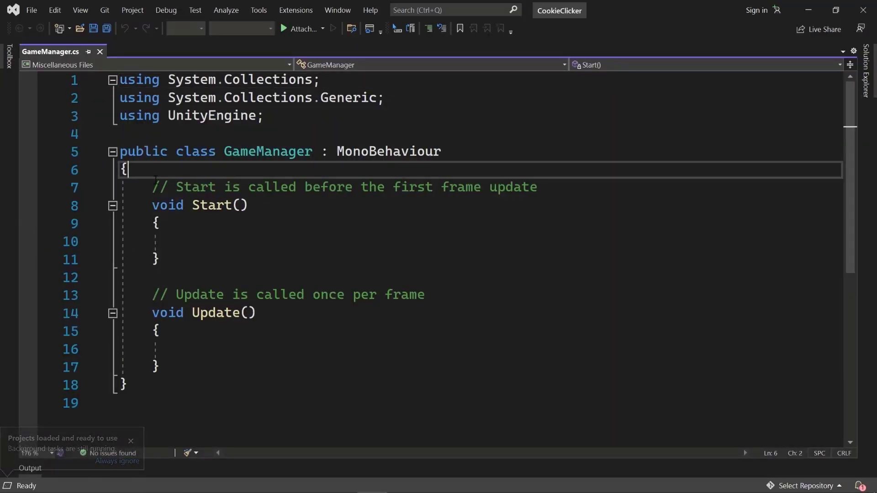
key("Return")
key("Return")
key("Return")
key("Up")
key("Up")
type("public")
key("BackSpace")
key("BackSpace")
type("ic GameObject cookie;")
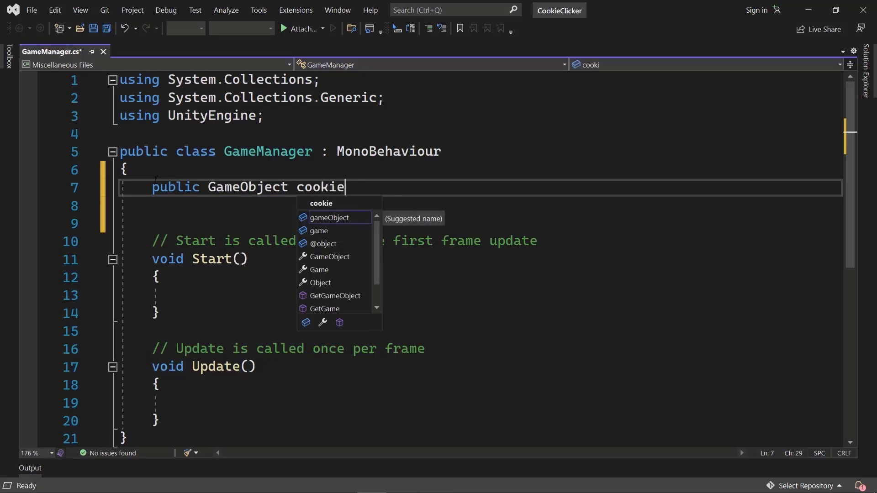
Step: Declare a public Transform variable named cookiePosition below the cookie variable
key("Return")
type("publ")
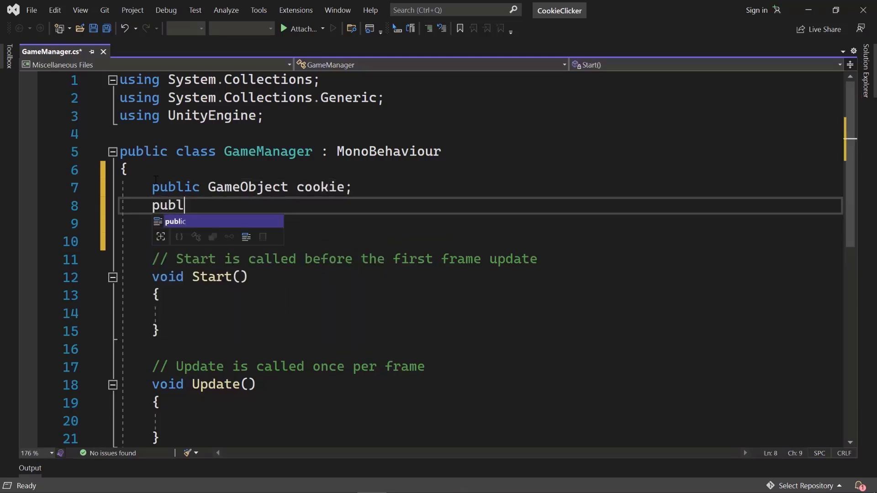
type("ic Transfor")
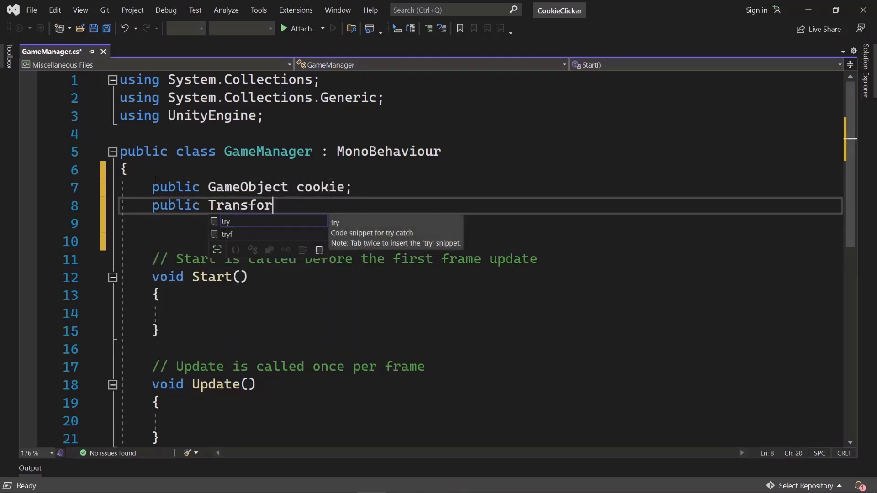
type("m cookiePosition")
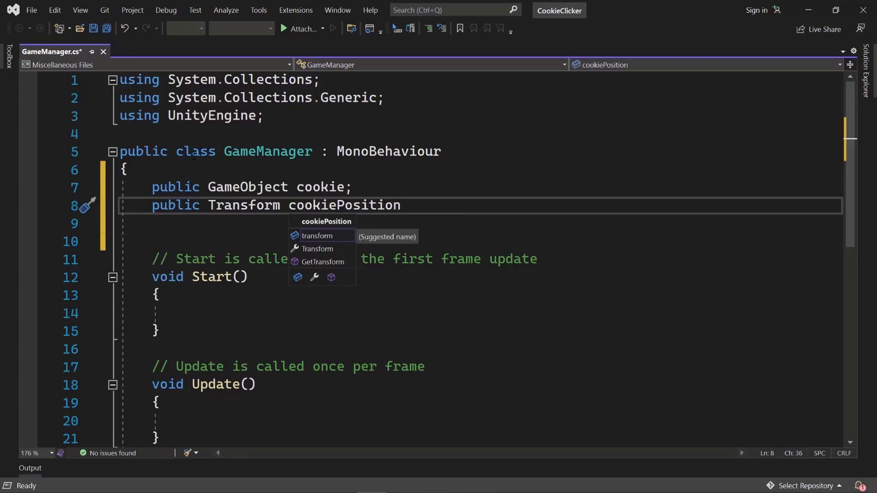
double_click(320, 187)
double_click(336, 207)
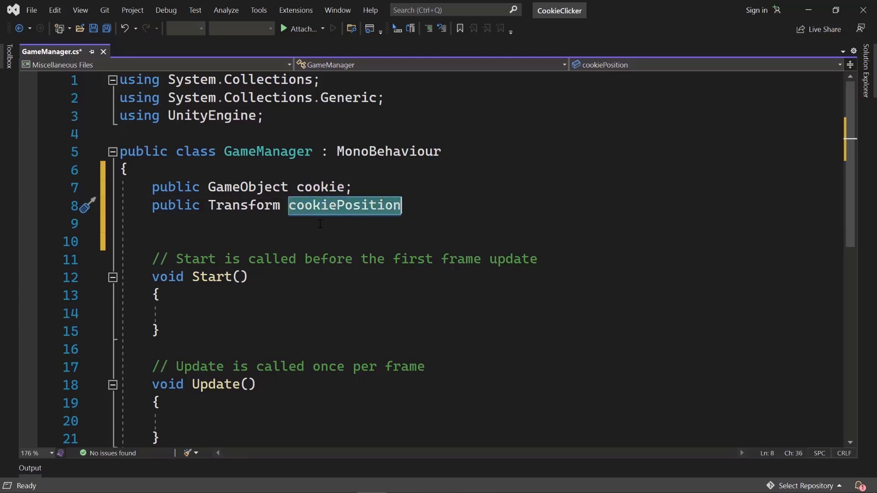
type(";")
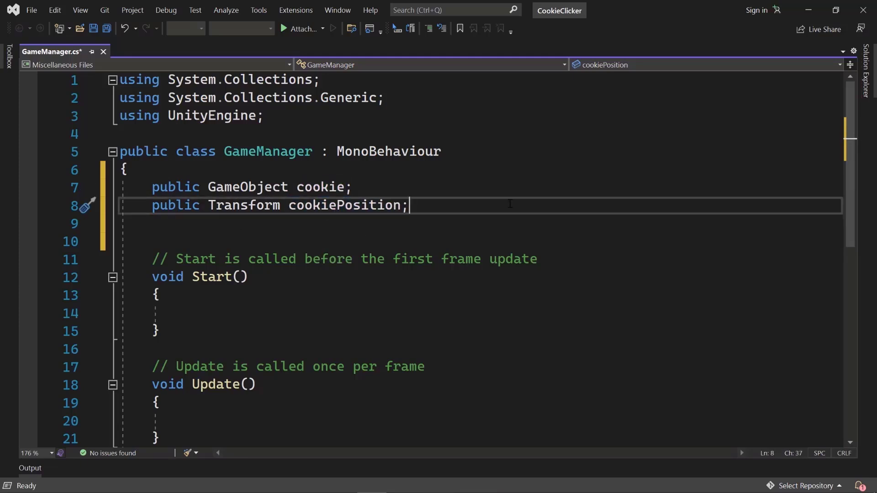
Step: Add an empty public void method SpawnCookie with a GameObject cookie parameter below the variables
key("Return")
key("Return")
key("Return")
type("puzb")
key("BackSpace")
key("BackSpace")
type("blic void SpawnCookie(GameObject cookie) {")
key("Return")
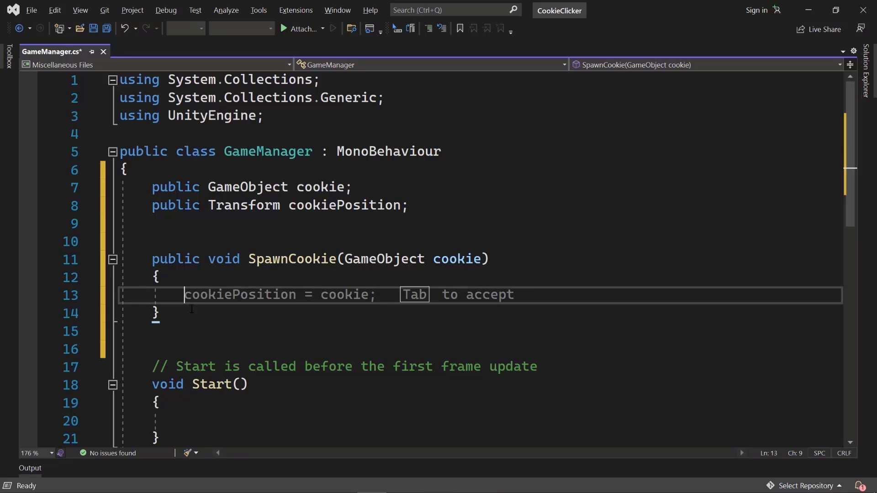
Step: Write the statement in SpawnCookie that instantiates cookie with cookiePosition.position and cookiePosition.rotation
type("Instat")
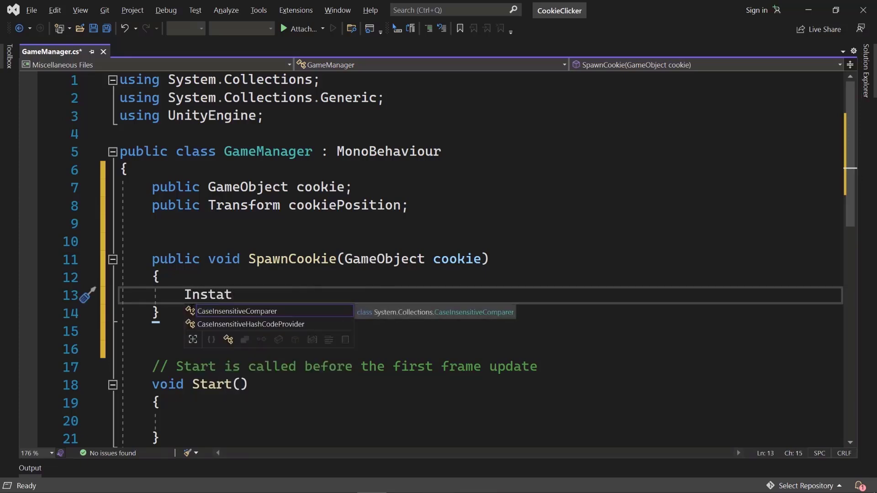
type("iate(co")
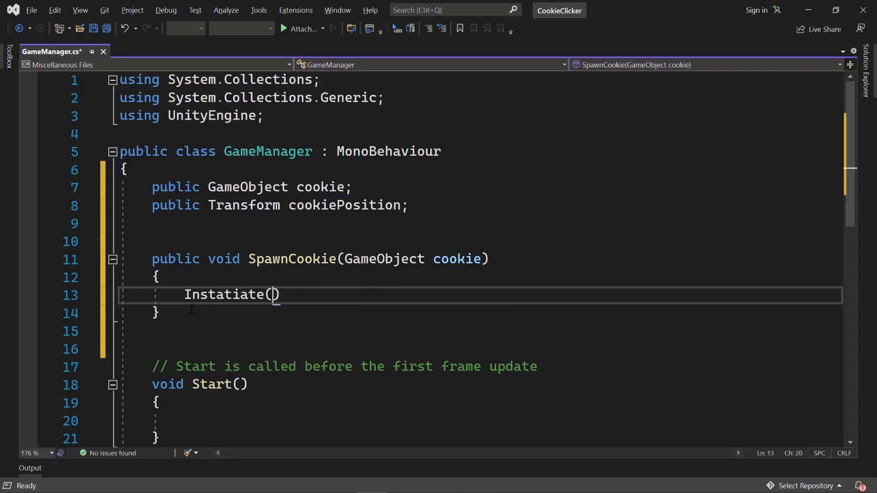
type("okie, cooki")
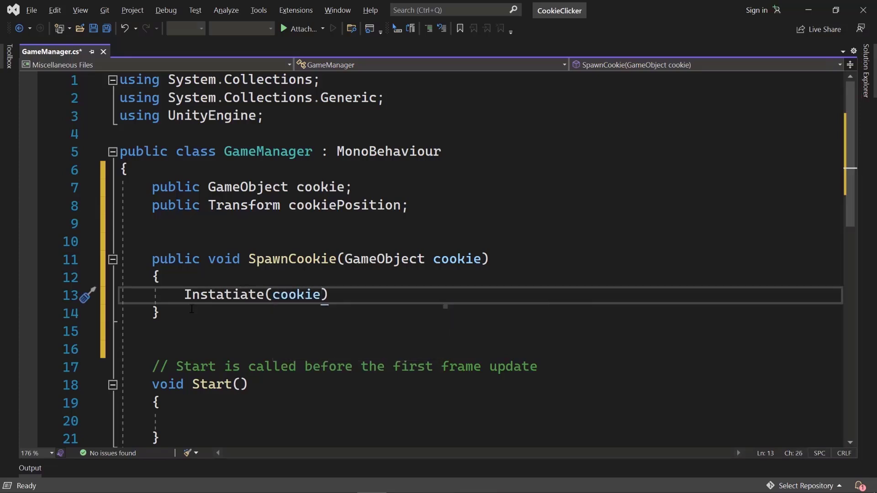
type("ePosition.p")
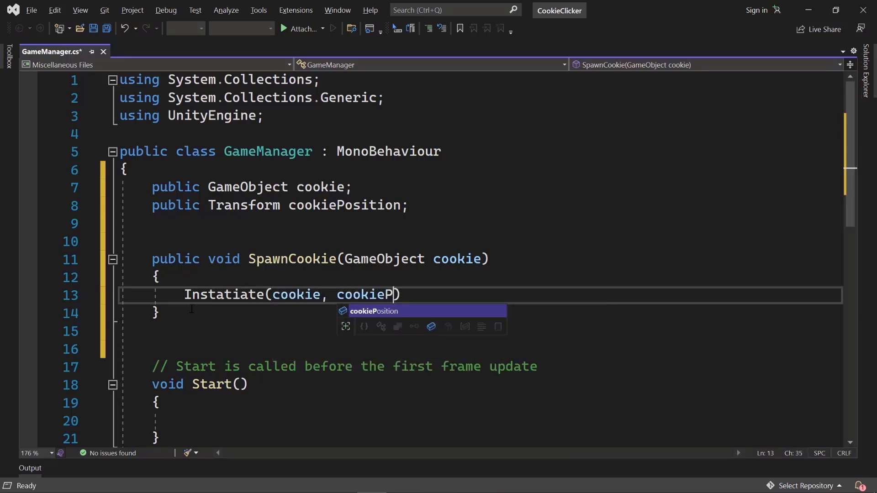
type("osition,")
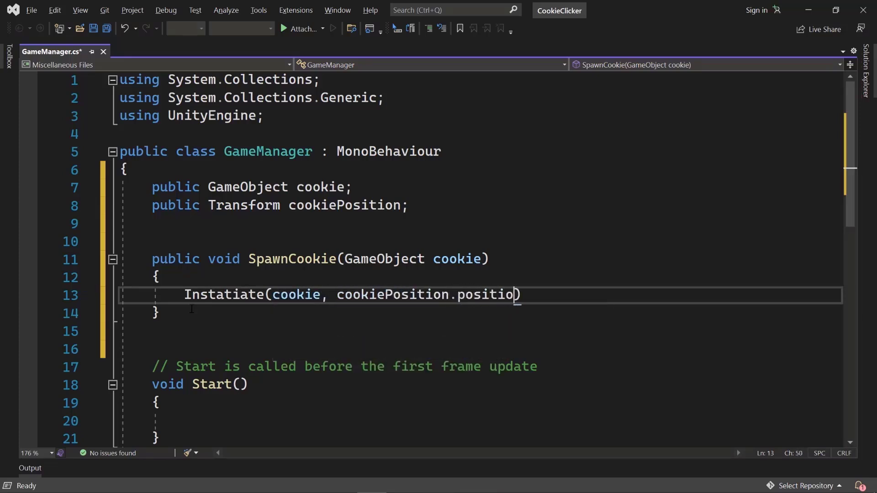
type(" cook")
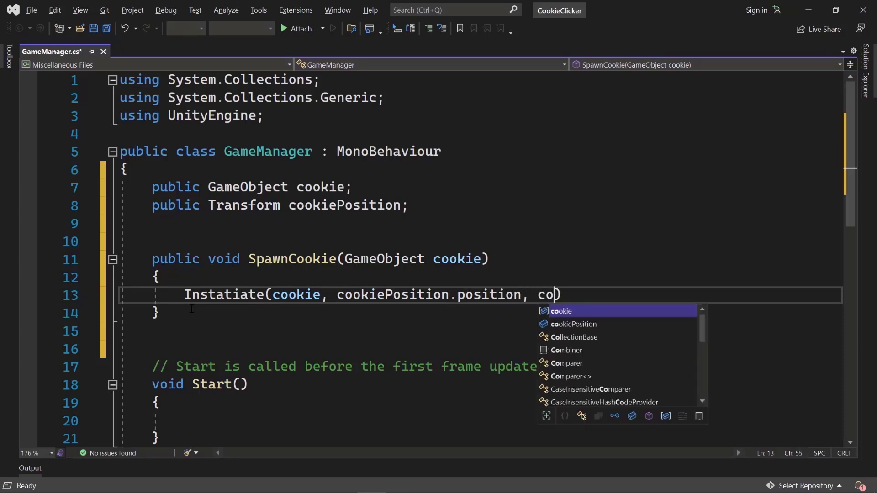
type("iePosition.rotation);")
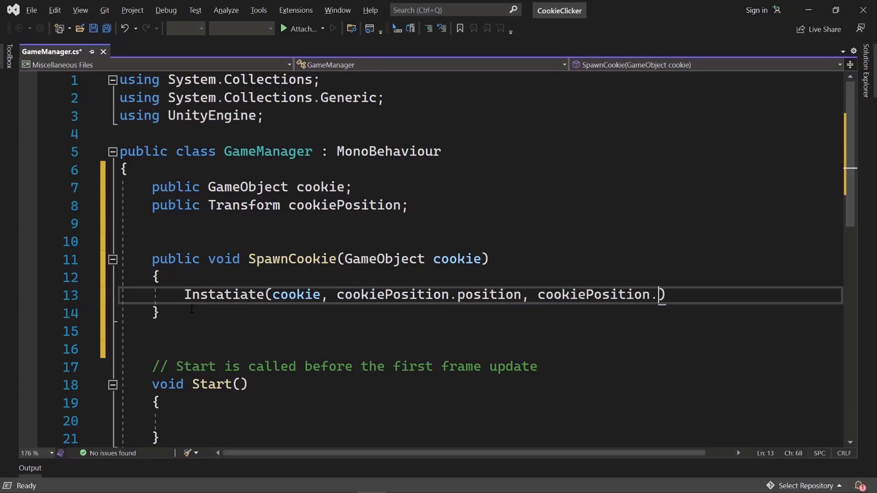
Step: Call SpawnCookie(cookie) inside the Start method and save the script
scroll(245, 205, "down", 2)
left_click(219, 301)
key("Down")
key("Down")
key("Up")
key("Tab")
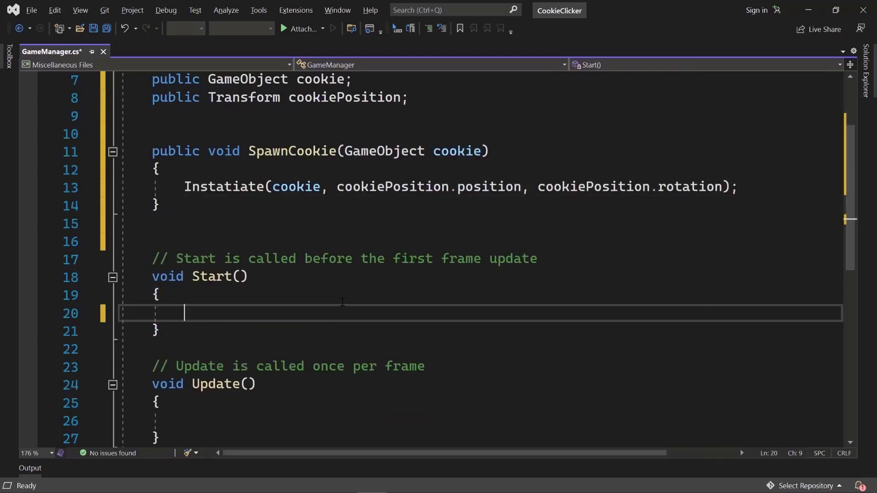
type("Spawn")
key("Tab")
type("(cook")
key("Tab")
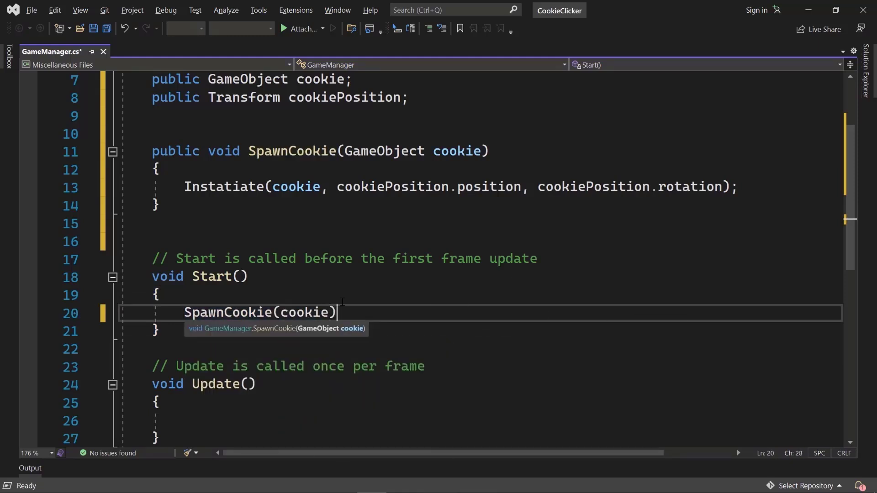
type(");")
key("ctrl+s")
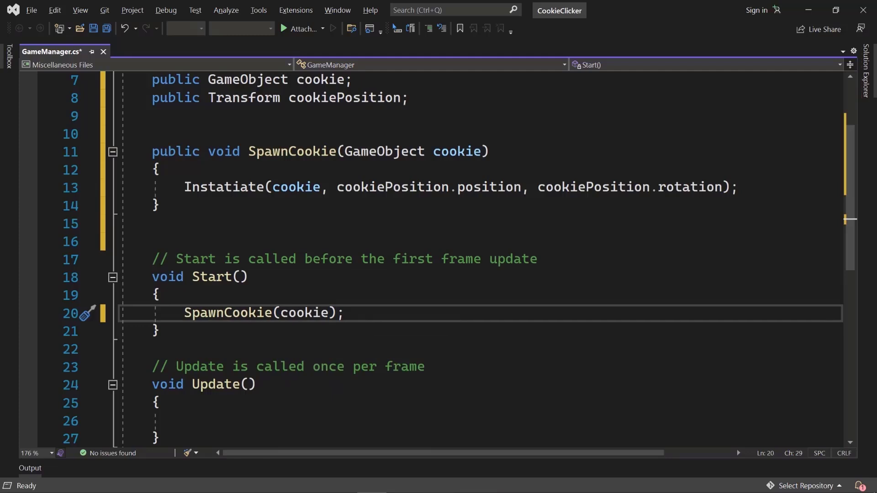
Step: Close Visual Studio to return to Unity and create an empty object named GameManager in SampleScene
left_click(863, 10)
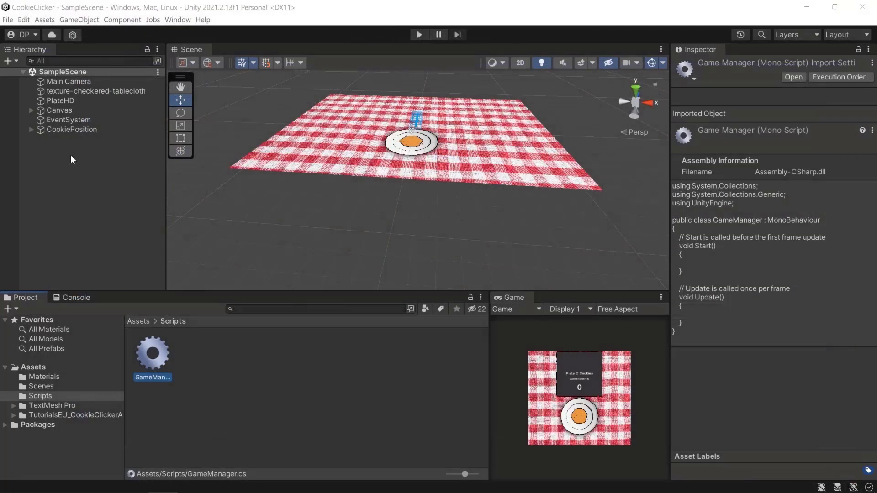
right_click(72, 156)
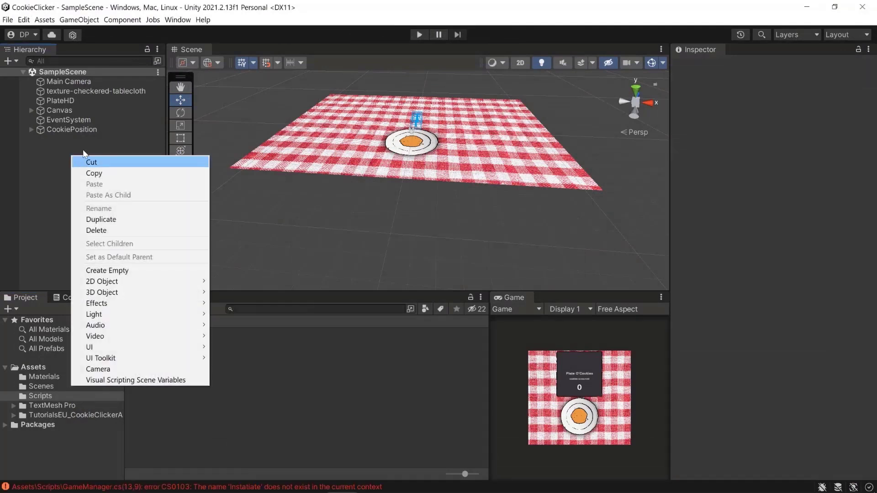
right_click(36, 155)
right_click(40, 156)
left_click(109, 271)
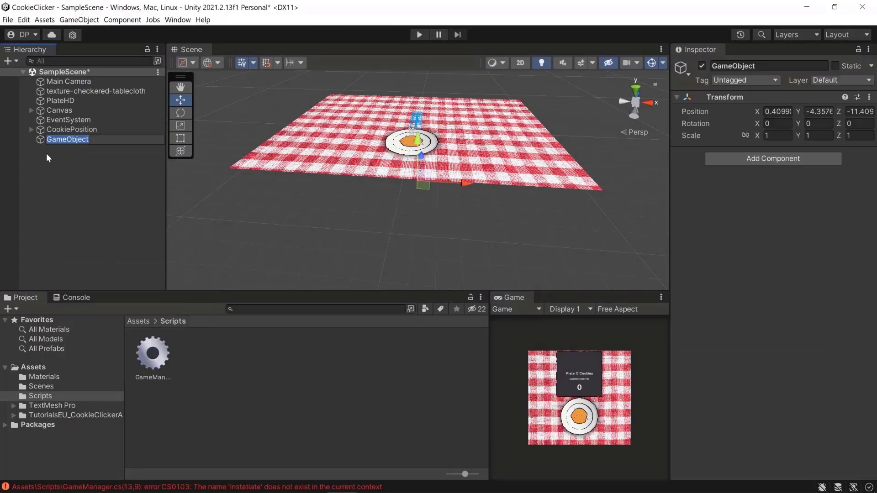
type("GameManager")
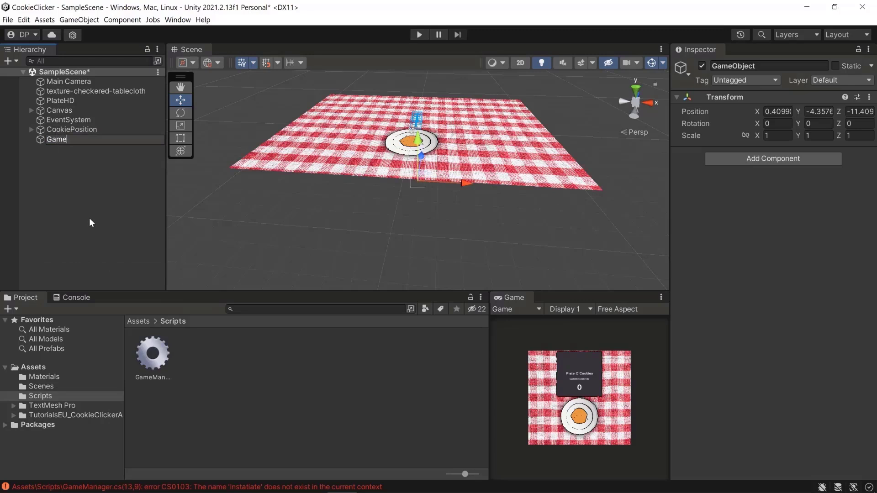
key("Return")
Step: Reset the GameManager object's transform and attach the GameManager script to it
left_click(869, 98)
left_click(813, 109)
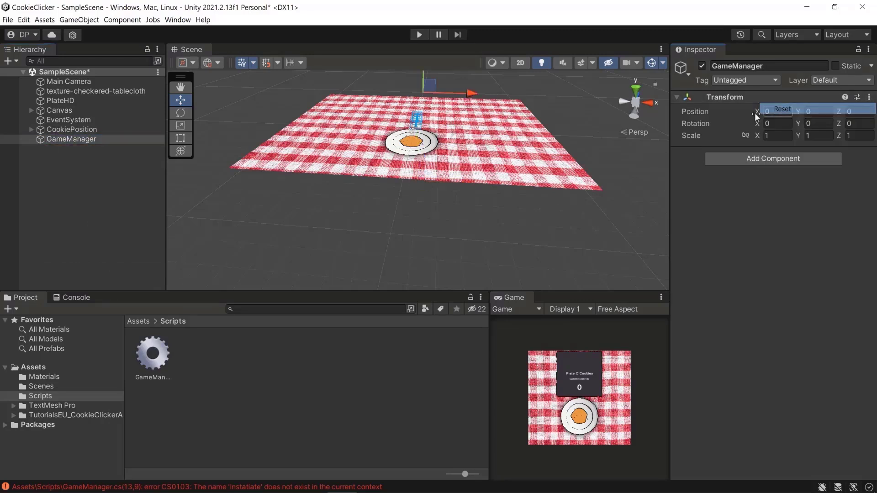
left_click_drag(160, 353, 758, 246)
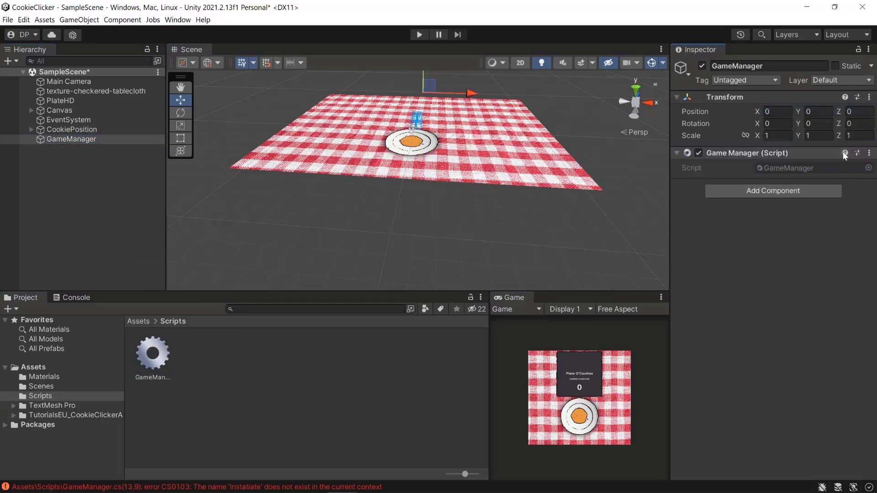
Step: Correct the misspelled call in SpawnCookie to Instantiate, save the script, and return to Unity
left_click(73, 173)
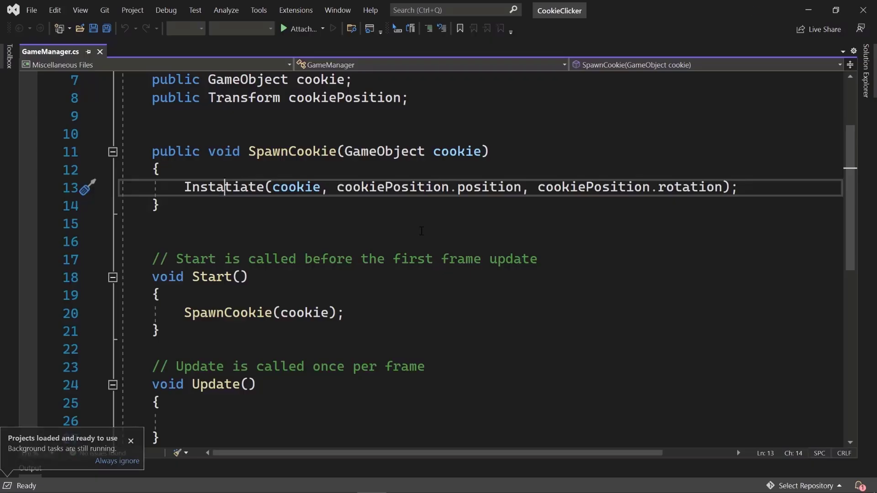
type("n")
key("ctrl+s")
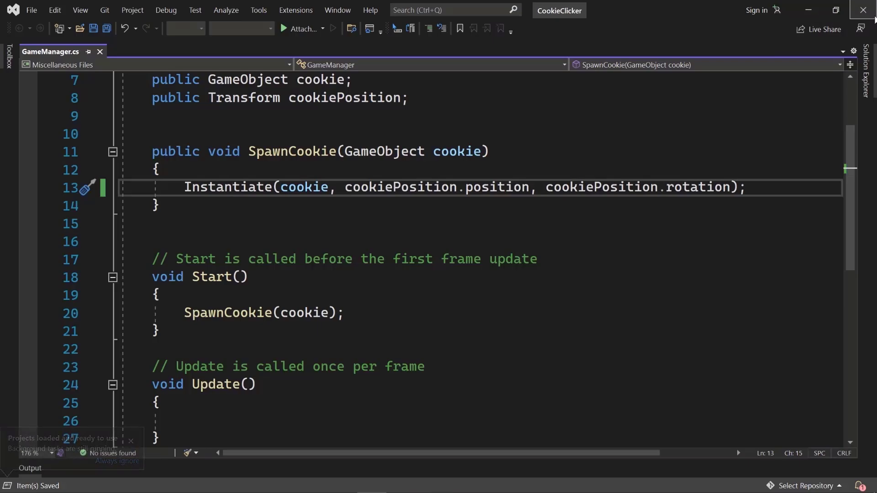
left_click(863, 9)
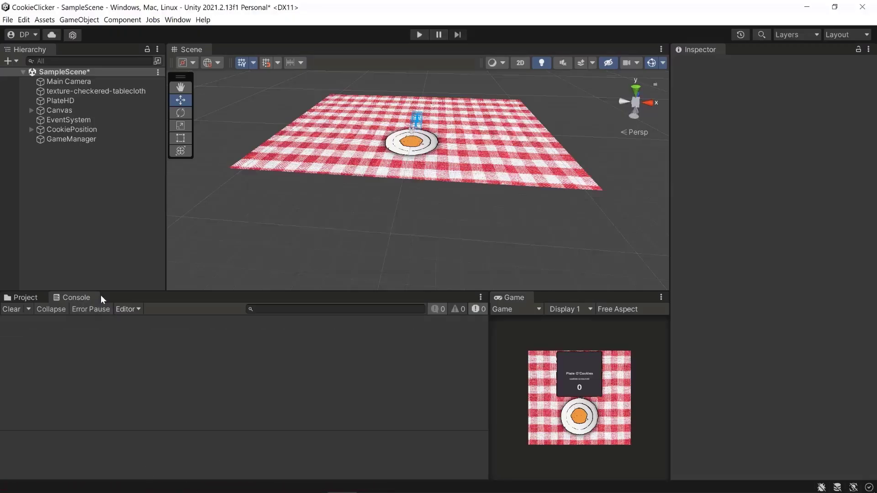
Step: View the GameManager object's script fields and expand CookiePosition and crumbleposition to list their children
left_click(28, 300)
left_click_drag(309, 293, 319, 350)
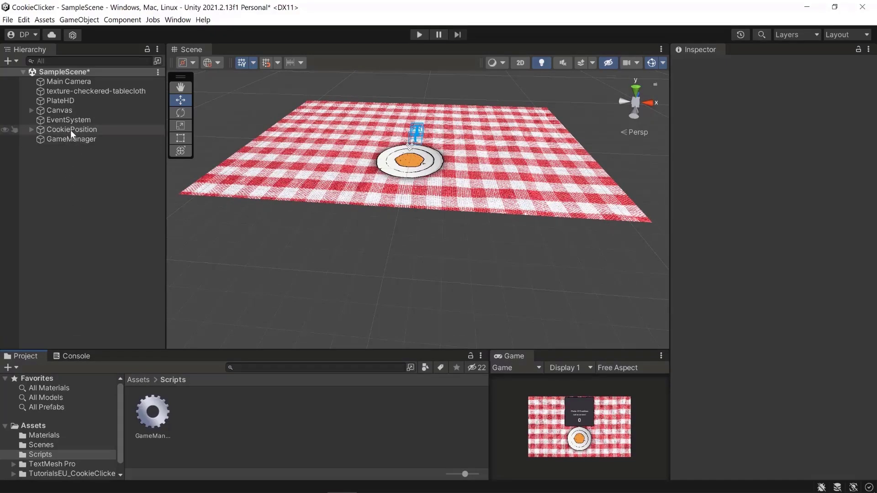
left_click(76, 140)
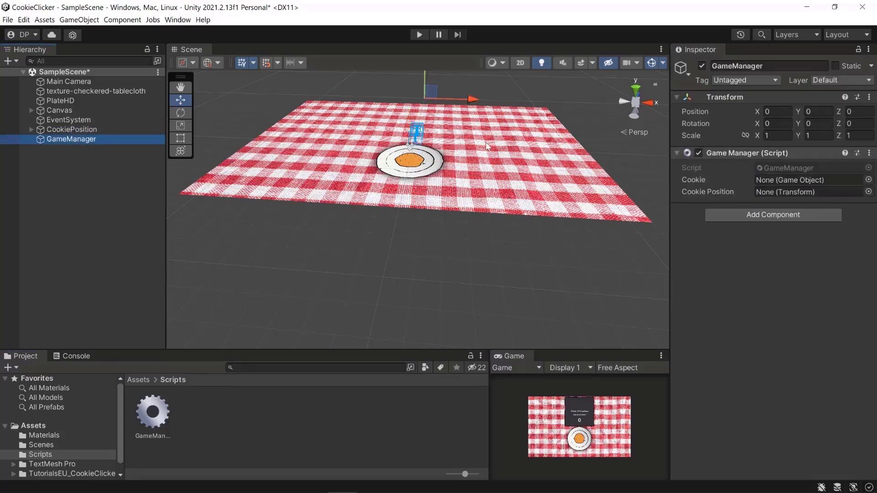
left_click(31, 129)
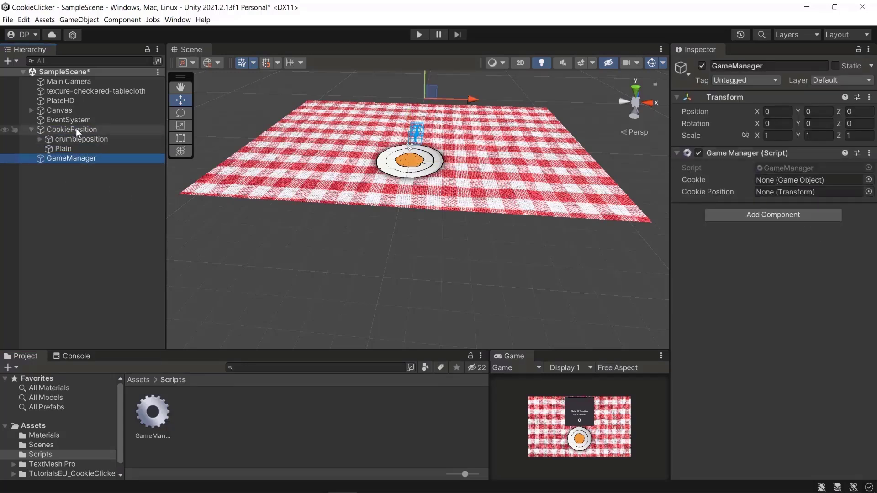
left_click(40, 139)
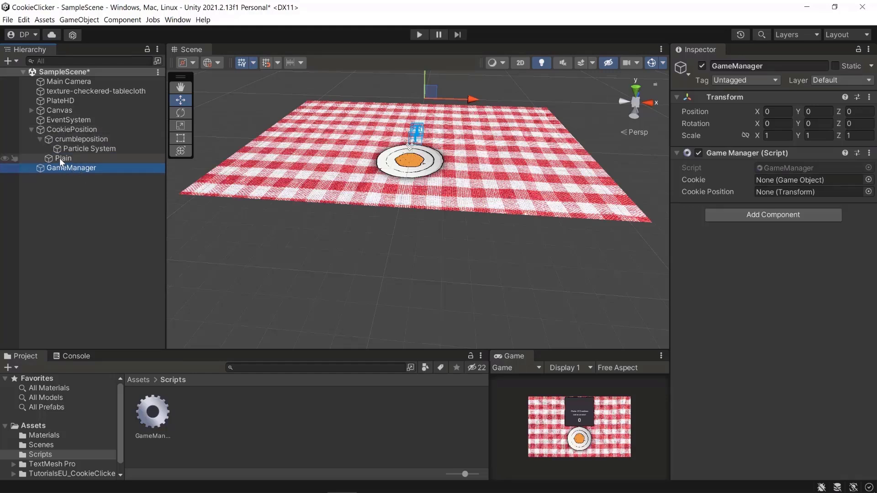
Step: Create a Prefabs folder under Assets and save the Plain cookie object in it as a prefab
left_click(132, 380)
right_click(406, 408)
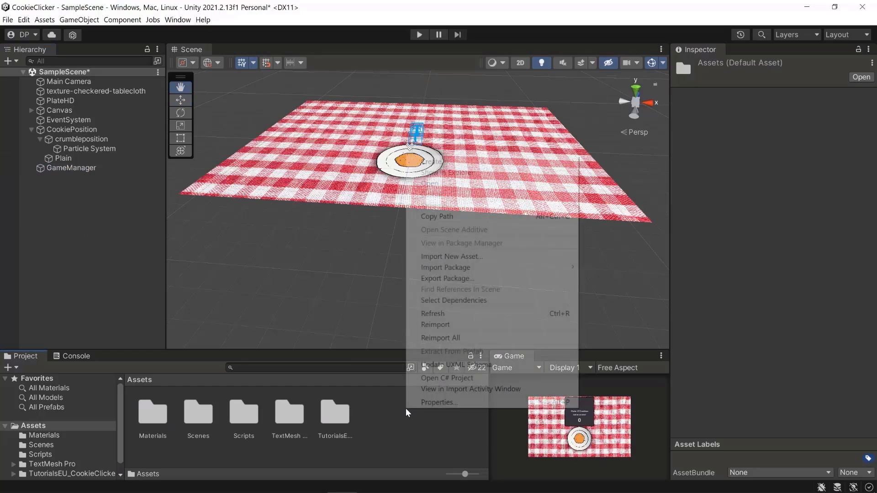
type("Prefabs")
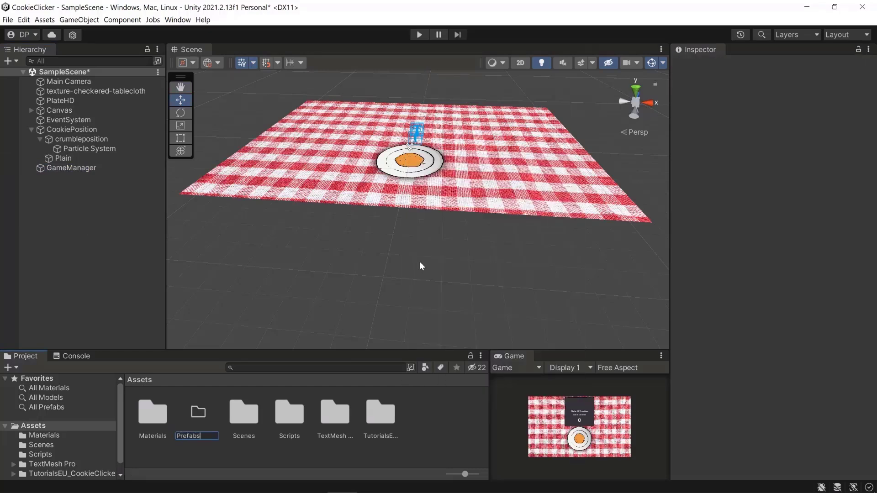
key("Return")
left_click_drag(80, 156, 204, 406)
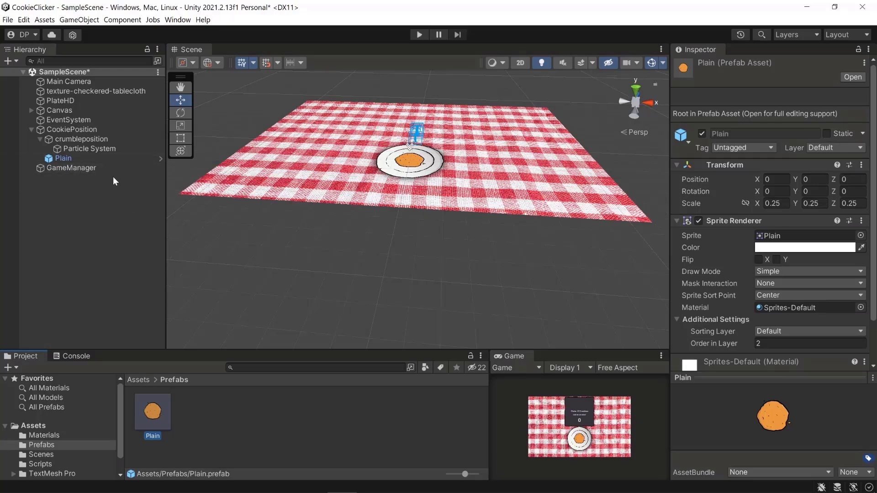
Step: Rename the crumb Particle System to Plain Grumble and save it as a prefab in the Prefabs folder
left_click(71, 150)
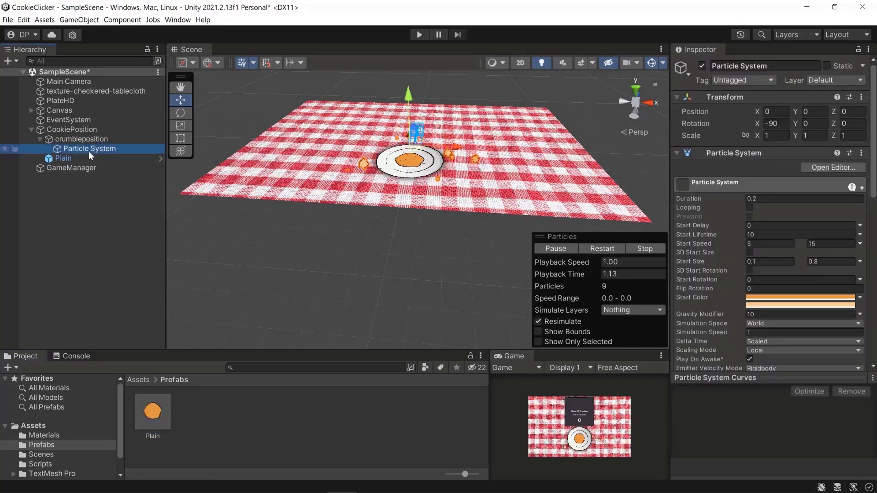
key("F2")
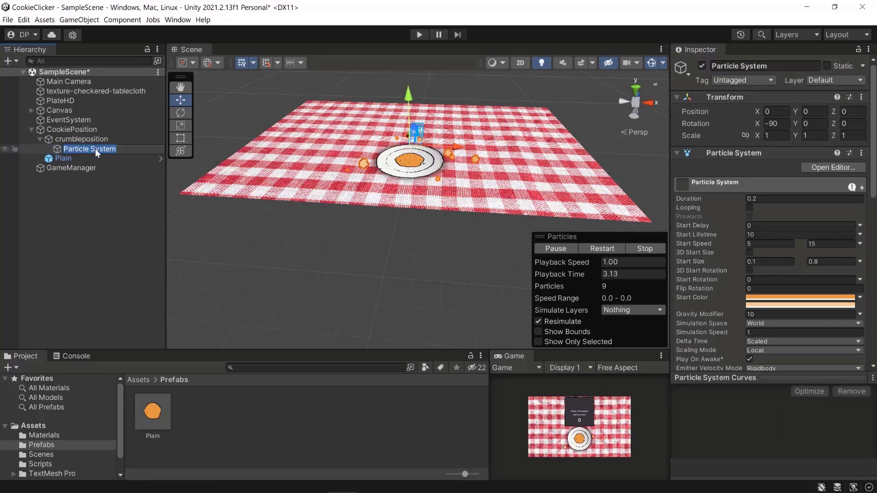
type("Plain Grumble")
key("Return")
left_click_drag(94, 149, 264, 418)
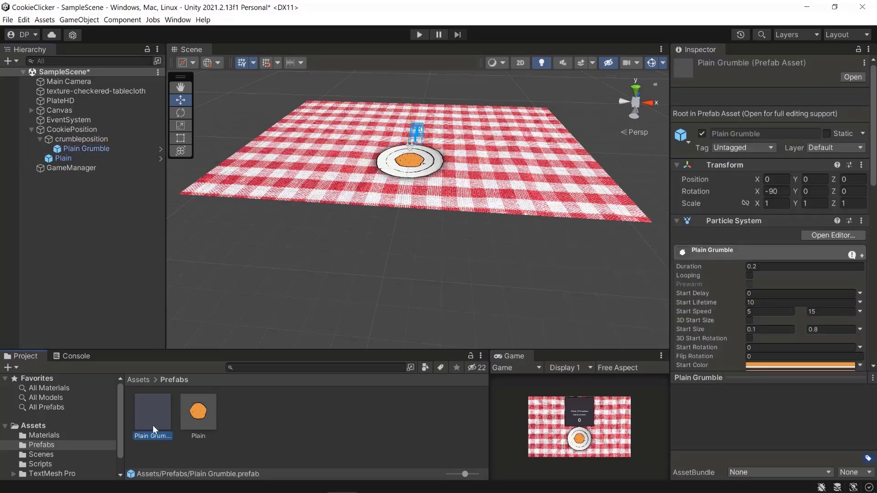
Step: Delete the Plain cookie and Plain Grumble objects from the scene, keeping their prefabs
left_click(64, 157)
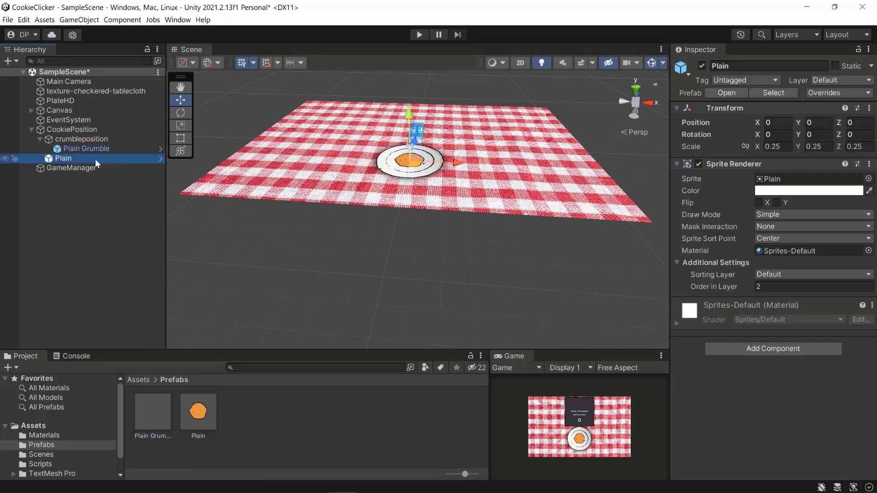
key("Delete")
left_click(97, 149)
key("Delete")
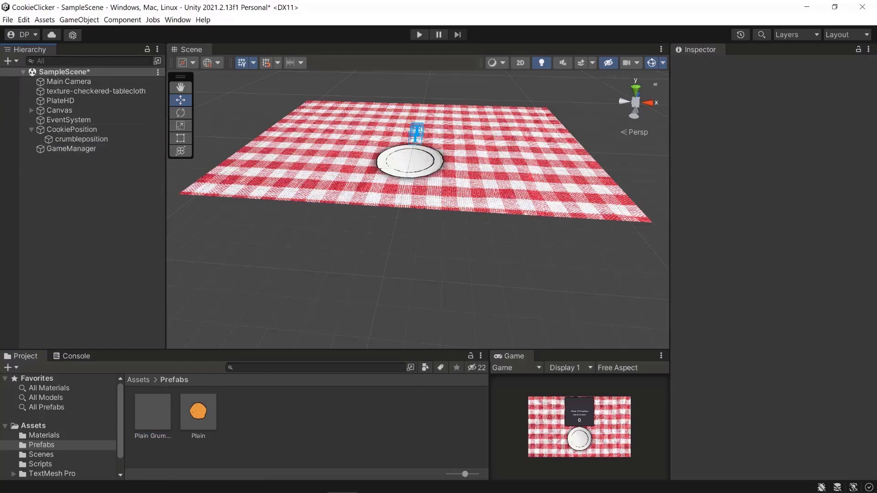
Step: Assign the CookiePosition object and the Plain prefab to the GameManager script's Cookie Position and Cookie fields
left_click(71, 148)
left_click_drag(72, 129, 780, 192)
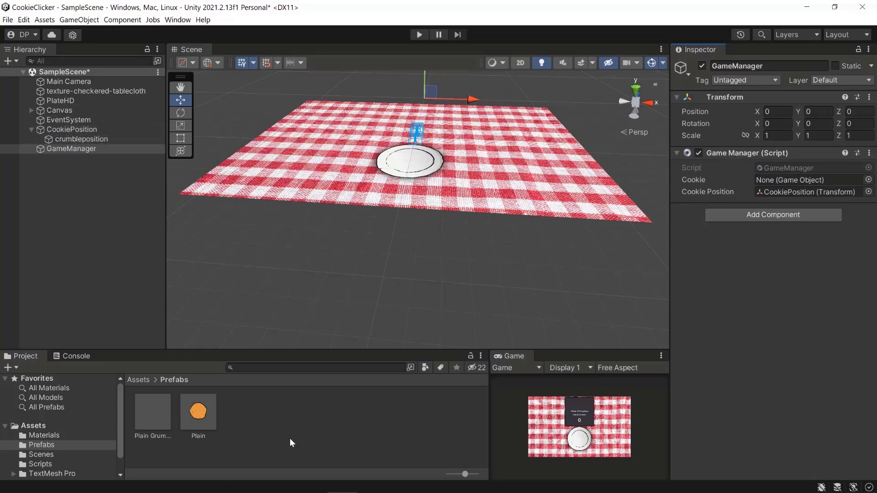
left_click_drag(198, 417, 795, 179)
Step: Run the game and examine the plate in the scene for the spawned cookie
left_click(419, 35)
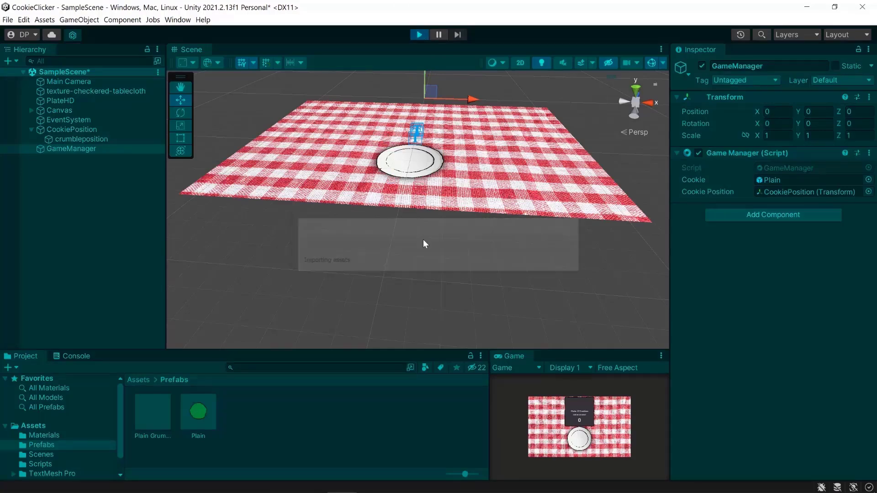
scroll(412, 174, "up", 4)
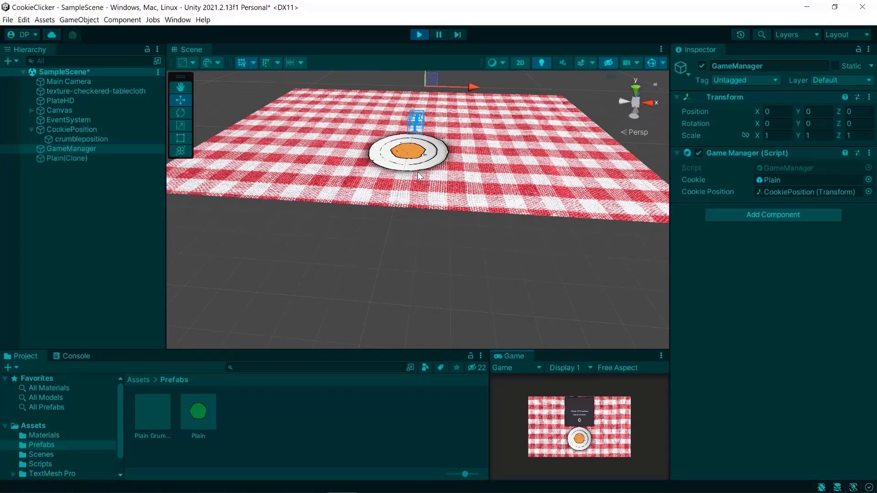
middle_click_drag(322, 133, 354, 221)
right_click_drag(525, 204, 516, 224)
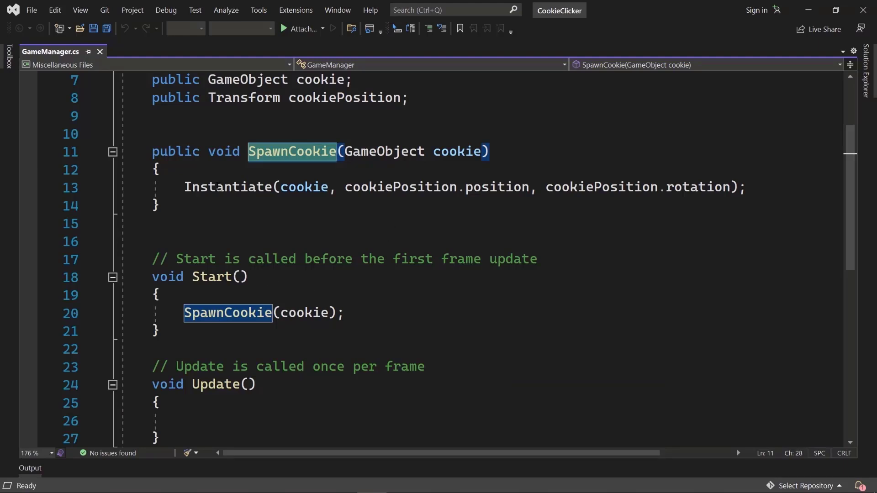
Step: Add an empty public void method named ClickedOnCookie below SpawnCookie in the GameManager script
left_click(225, 224)
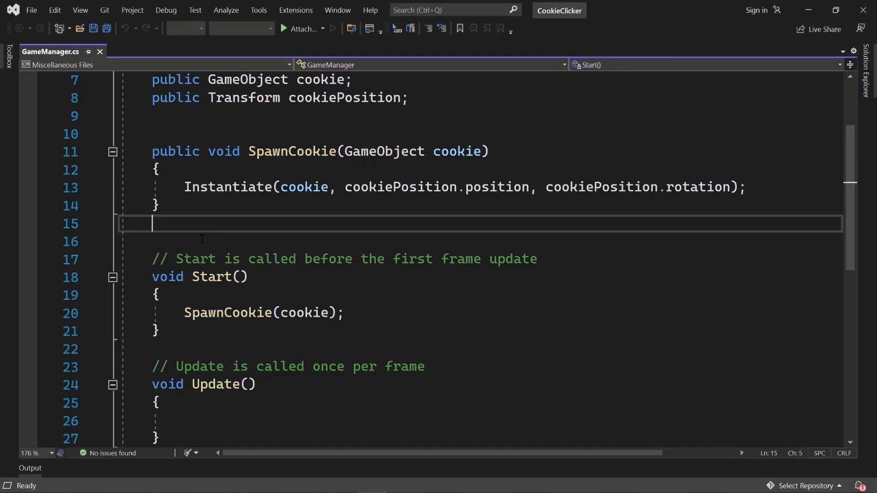
key("Return")
type("p")
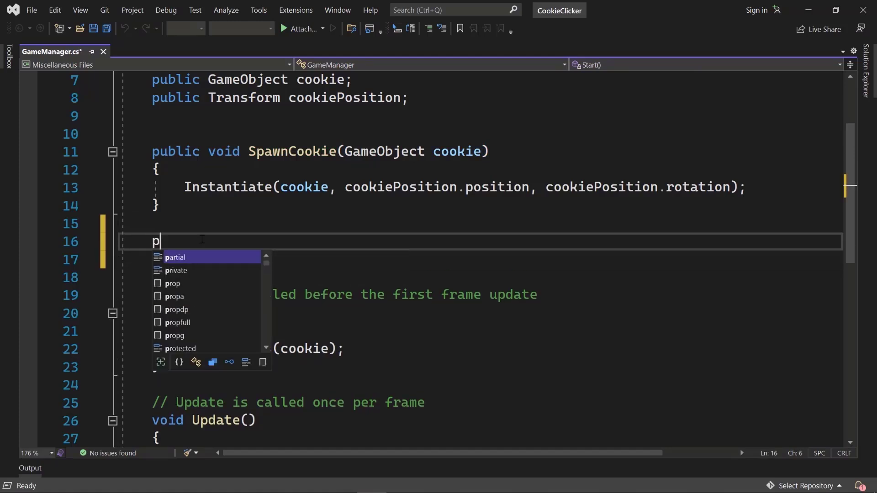
type("ublic void Clicked")
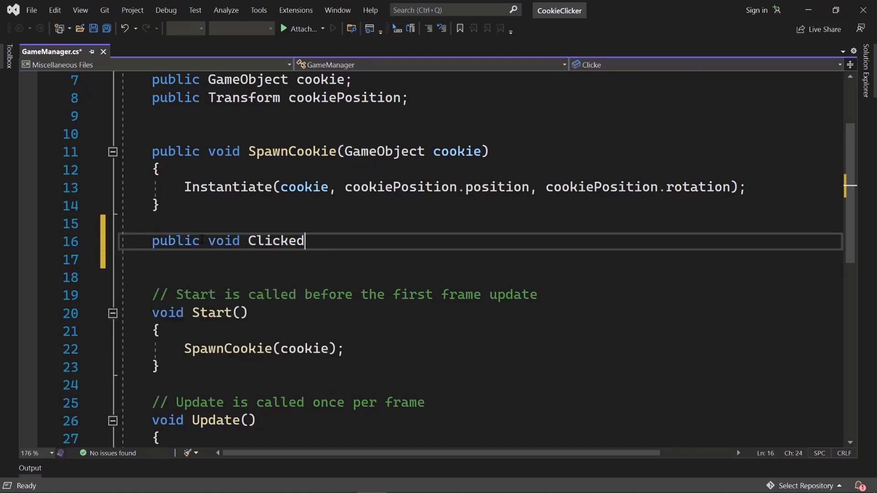
type("OnCookie()")
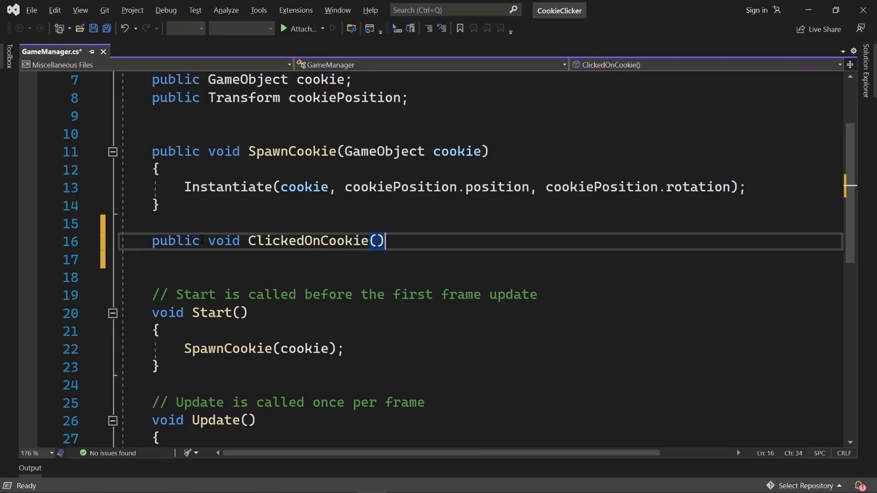
key("Return")
type("{")
key("Return")
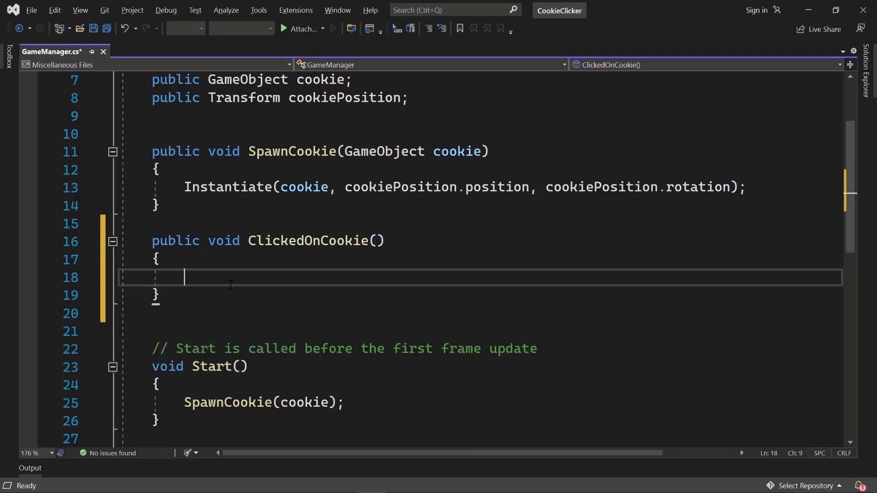
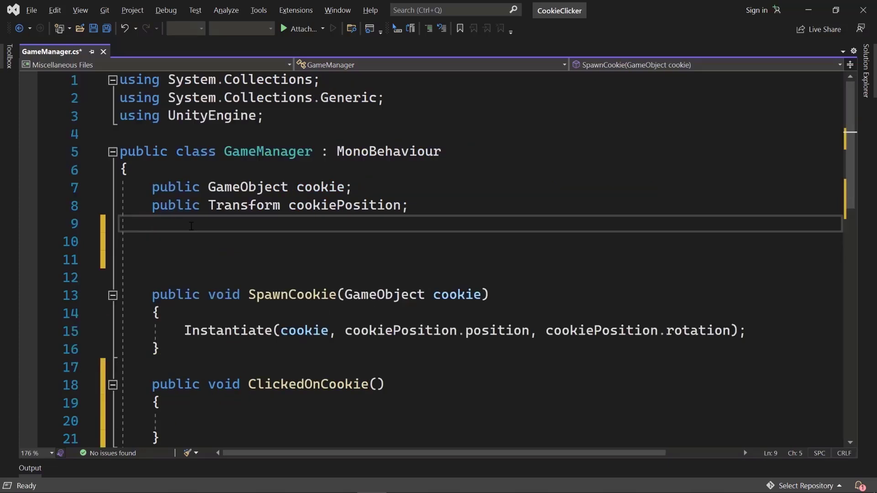
Step: Declare a public TextMeshProUGUI field named cookiesConsumedText below cookiePosition
type("p")
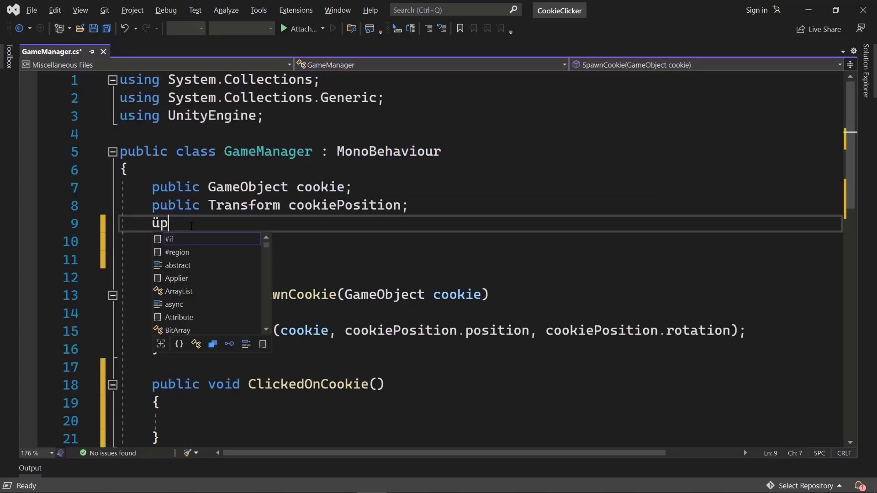
type("ublic ")
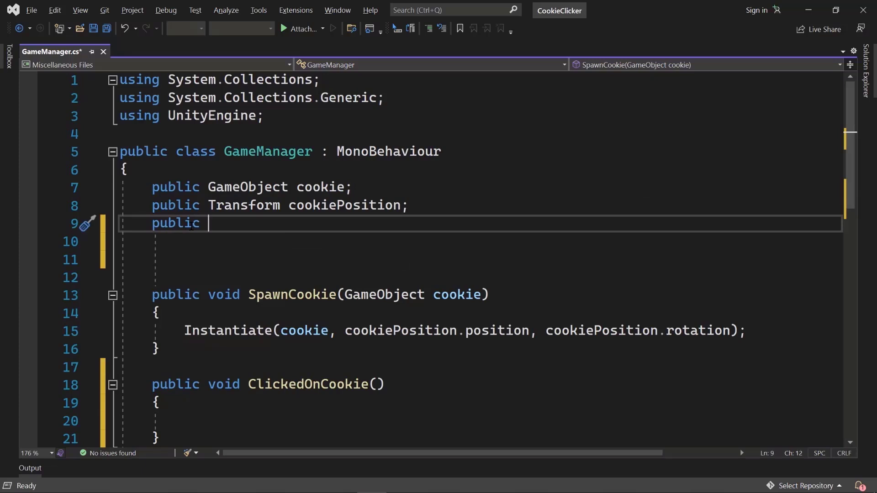
type("Text")
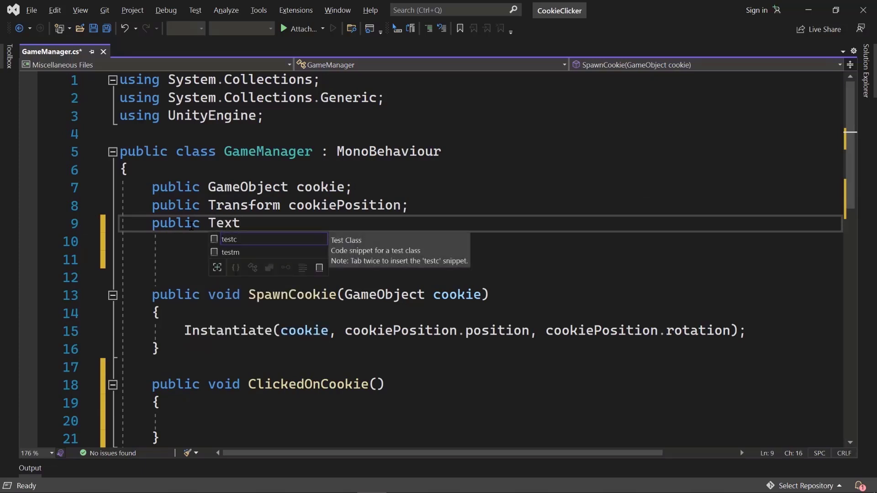
type("MeshProUGUI")
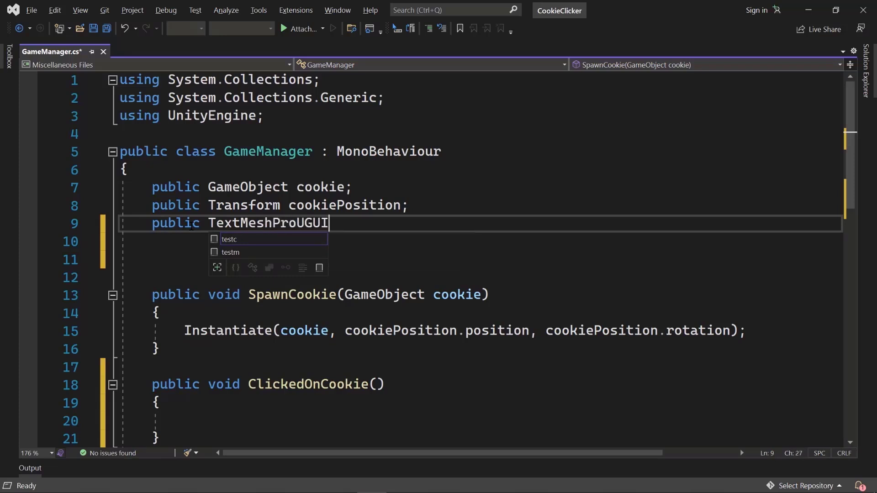
type(" cookiesConsume")
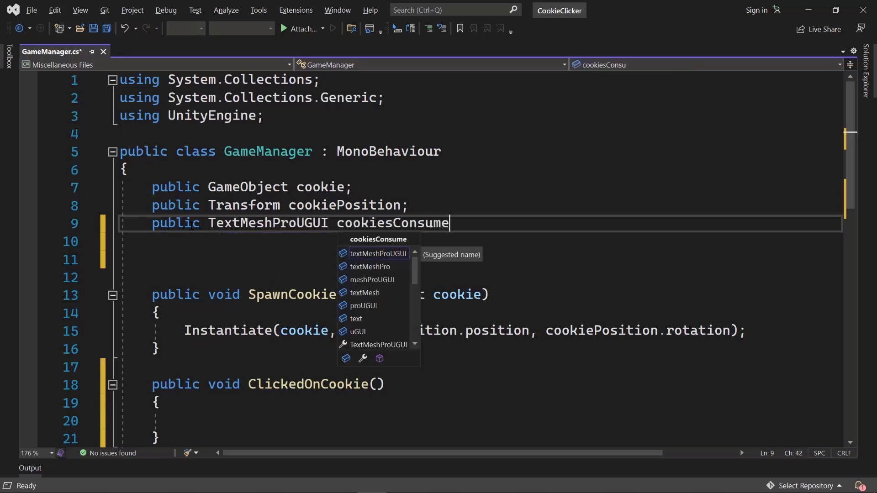
type("dText;")
Step: Declare a public float field named cookiesConsumed below cookiesConsumedText
key("Return")
type("pu")
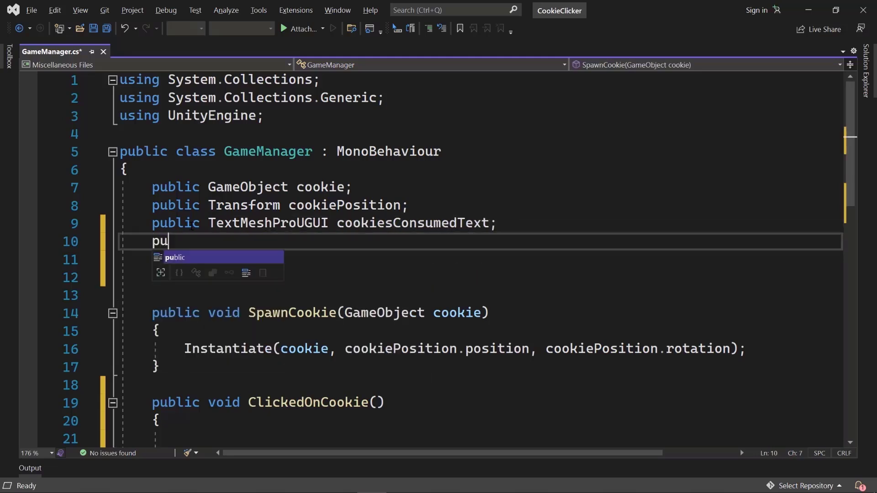
type("blic float cook")
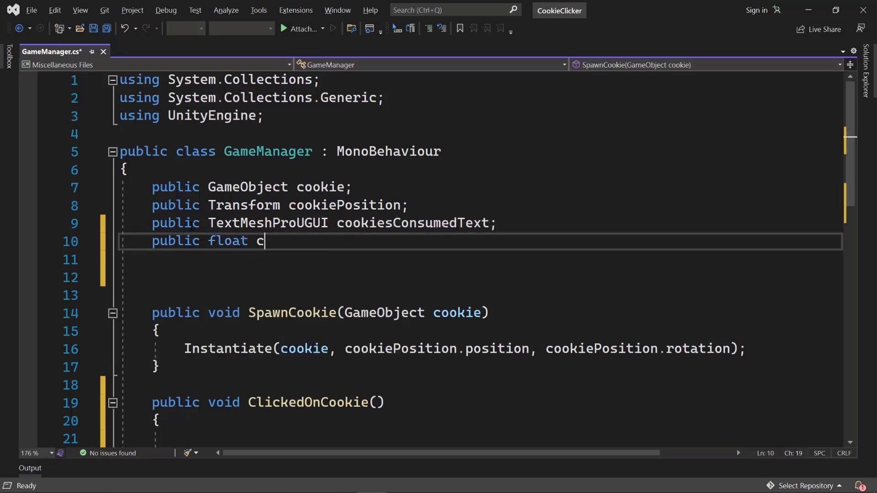
type("iesConsumed;")
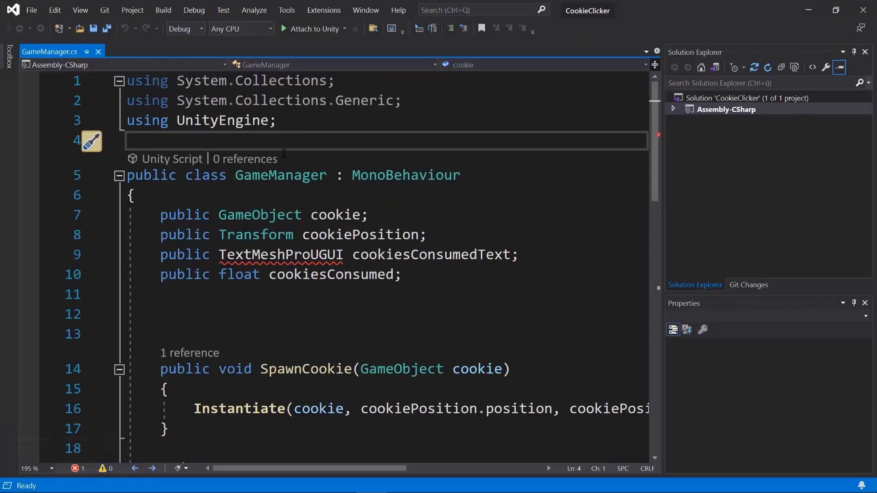
Step: Add the directive "using TMPro;" below the UnityEngine import and check the TextMeshProUGUI type
key("Left")
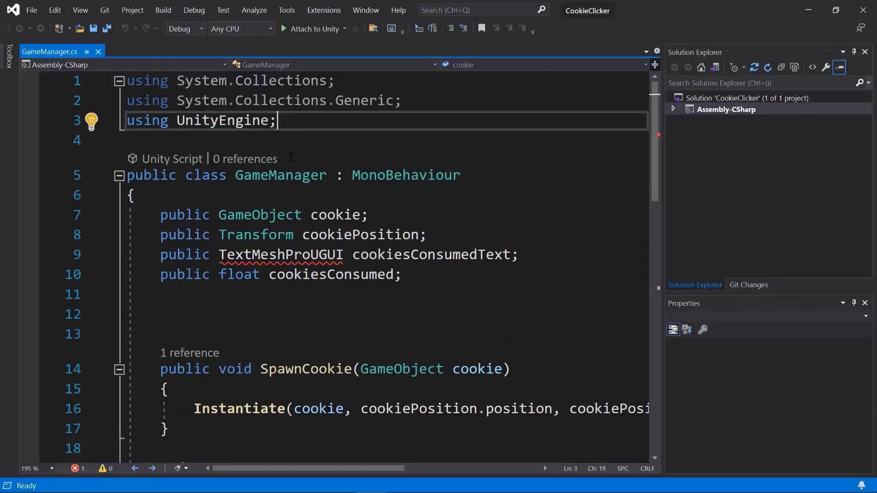
key("Return")
type("using TMP")
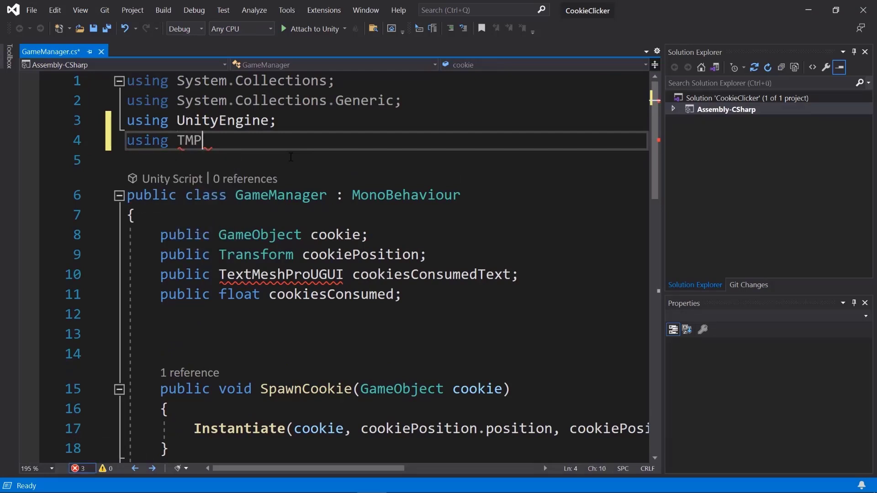
type("ro;")
left_click(287, 275)
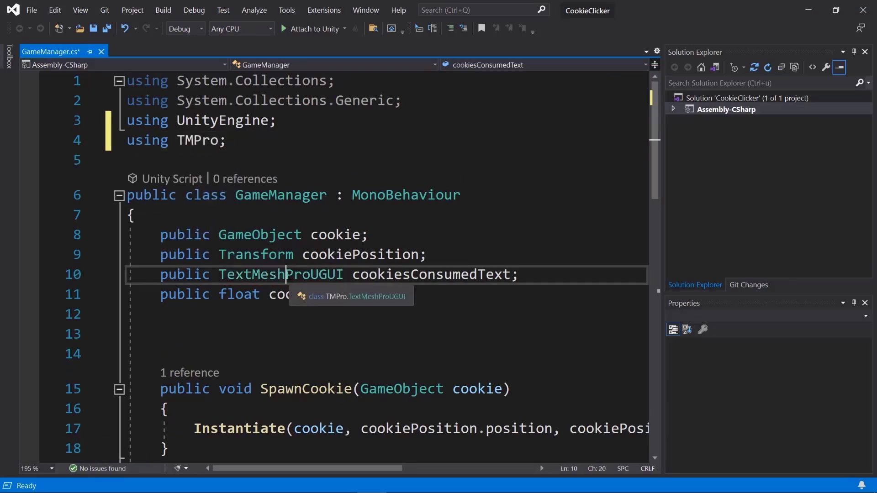
double_click(295, 274)
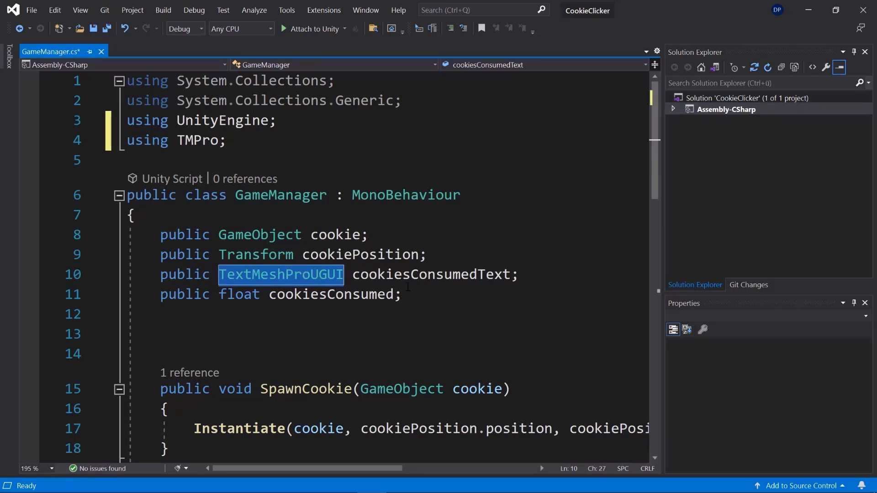
Step: Set cookiesConsumed to 0 in the body of the ClickedOnCookie method
scroll(408, 286, "down", 3)
left_click(361, 179)
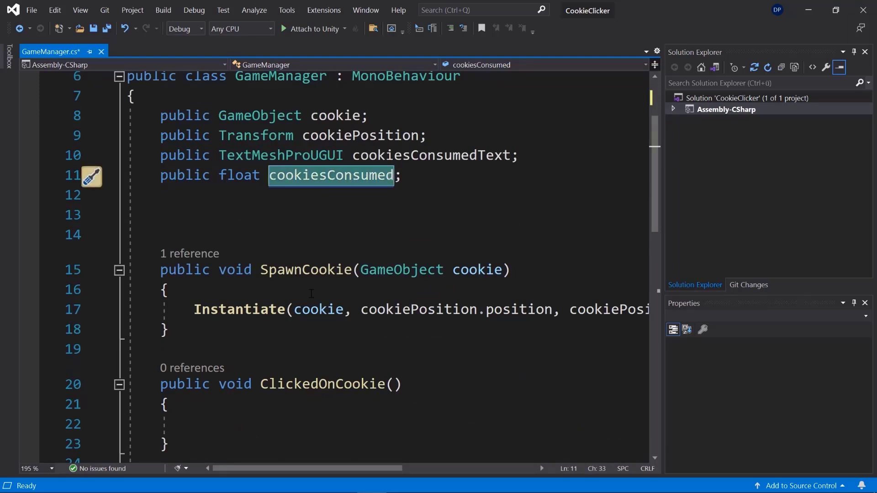
scroll(245, 303, "down", 2)
left_click(251, 313)
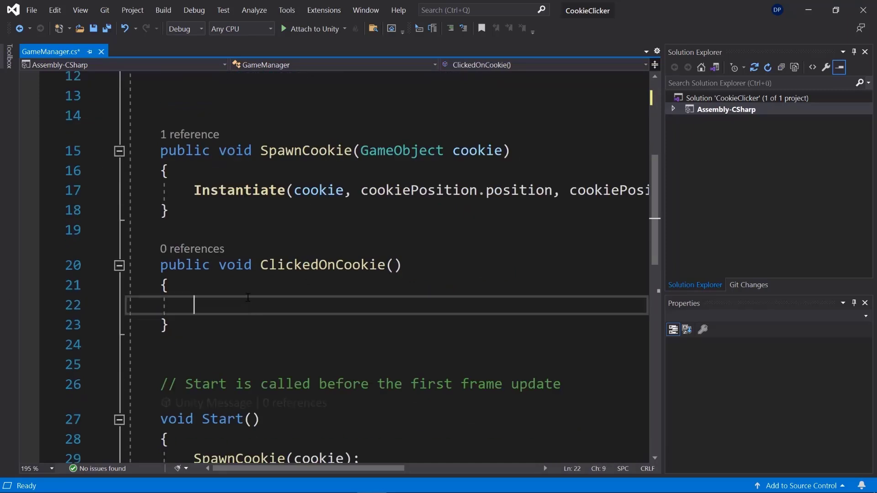
scroll(170, 300, "down", 2)
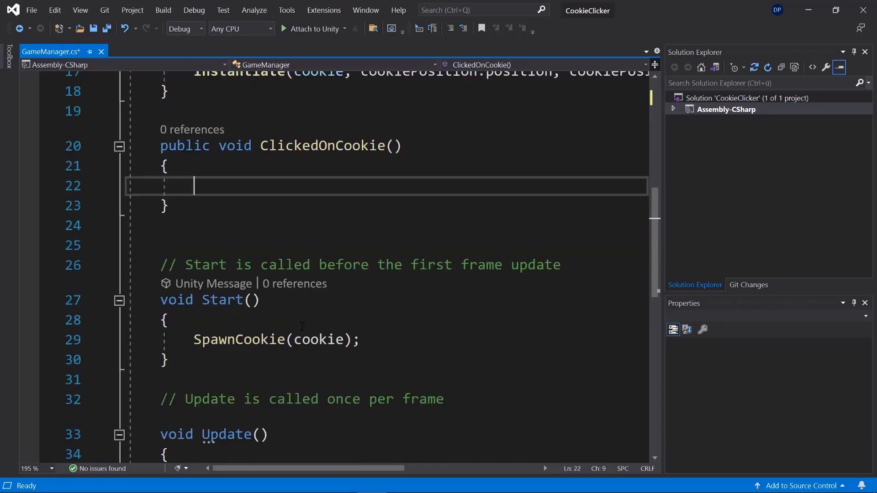
scroll(238, 233, "up", 1)
type("cookiesConsumed")
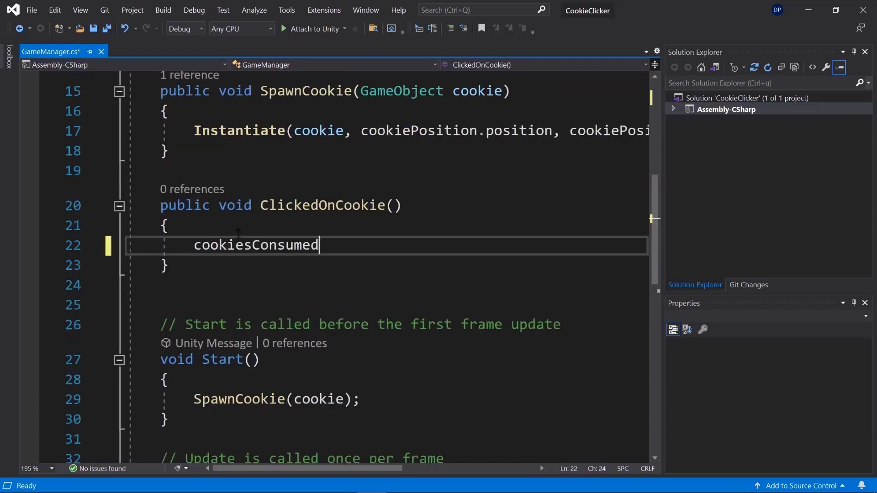
type(" = 0;")
key("Return")
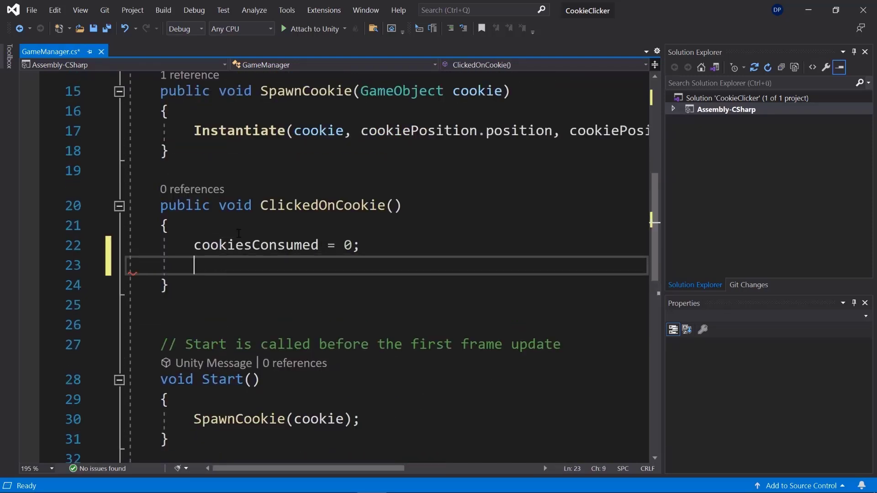
Step: Add a ClickedOnCookie line that assigns cookiesConsumed.ToString() to cookiesConsumedText.text
type("cookiesConsumedText")
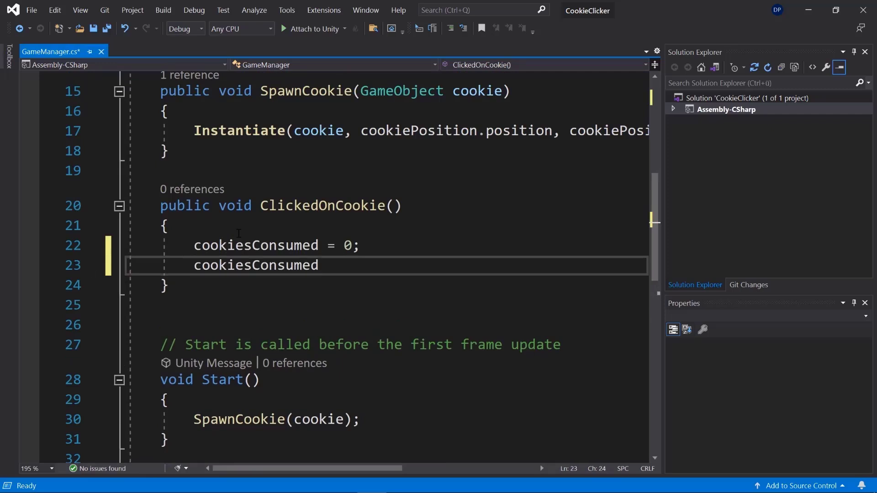
type(".text = co")
key("BackSpace")
type("ookiesConsumed.ToString")
type("))")
key("BackSpace")
key("BackSpace")
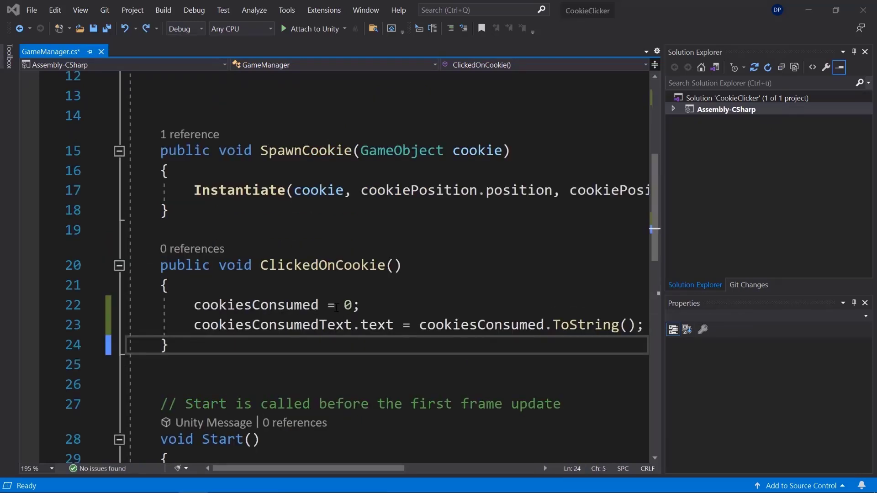
Step: Copy the cookiesConsumed = 0 and cookiesConsumedText.text lines from ClickedOnCookie() to the beginning of the Start() method
left_click_drag(336, 307, 466, 306)
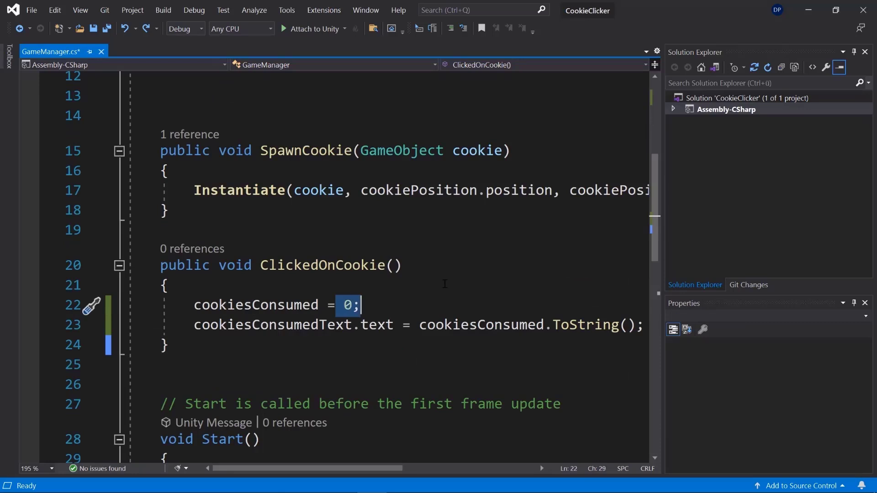
left_click(244, 325)
scroll(209, 235, "down", 2)
left_click_drag(196, 187, 609, 211)
key("ctrl+c")
left_click(283, 350)
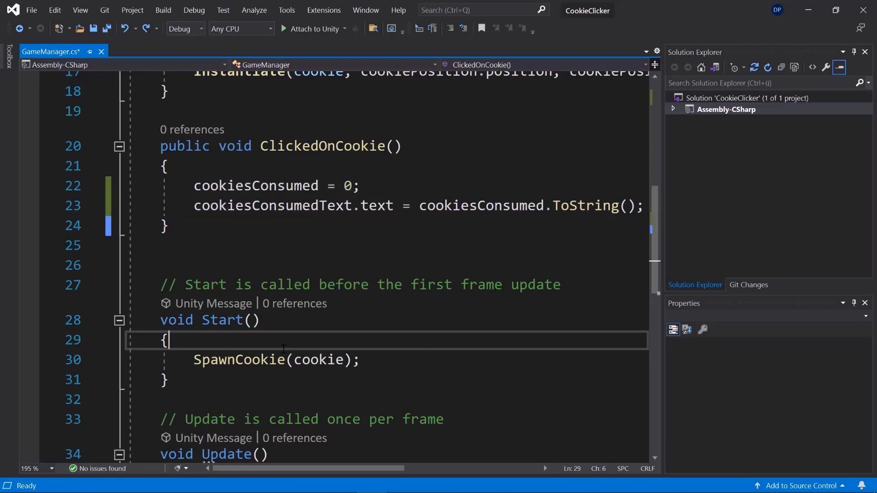
key("Return")
key("ctrl+v")
Step: Change the first line in ClickedOnCookie() to cookiesConsumed++; so the counter is incremented
double_click(348, 185)
left_click(361, 184, "shift")
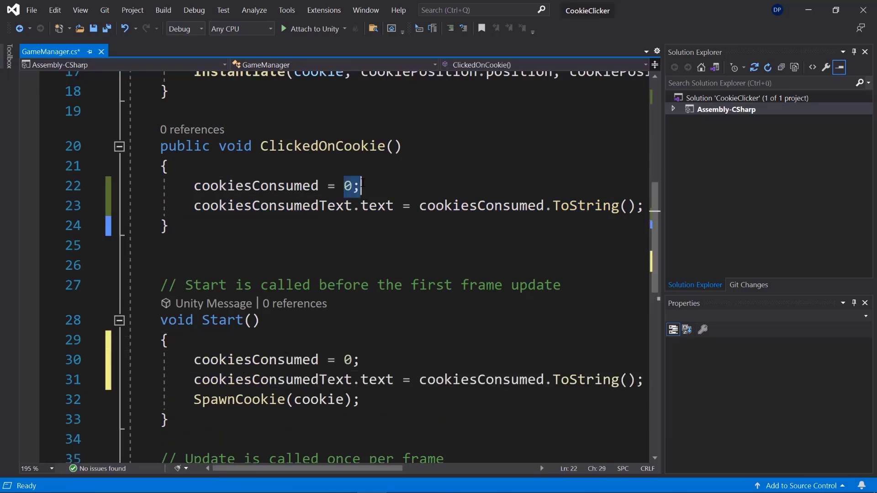
key("BackSpace")
key("BackSpace")
key("BackSpace")
type("++;")
key("Left")
key("shift+Left")
key("shift+Left")
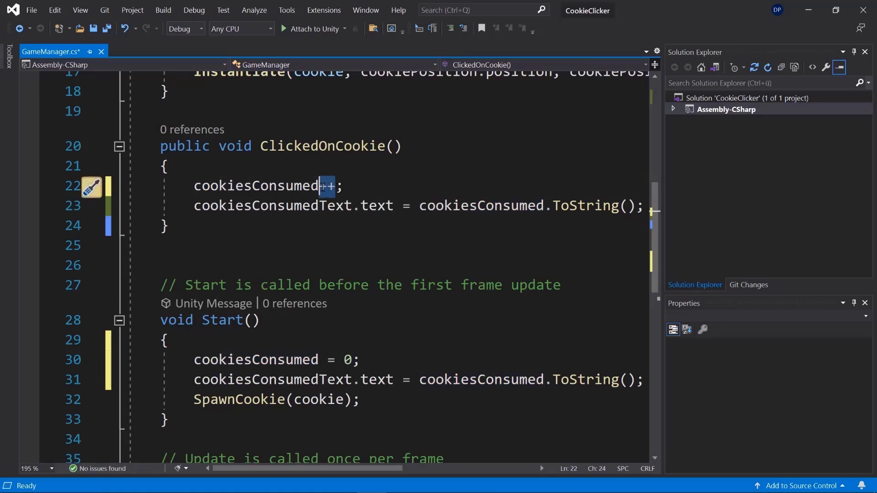
Step: Review the counter reset and SpawnCookie call in Start(), and the increment and text update in ClickedOnCookie()
left_click_drag(159, 320, 167, 438)
double_click(271, 365)
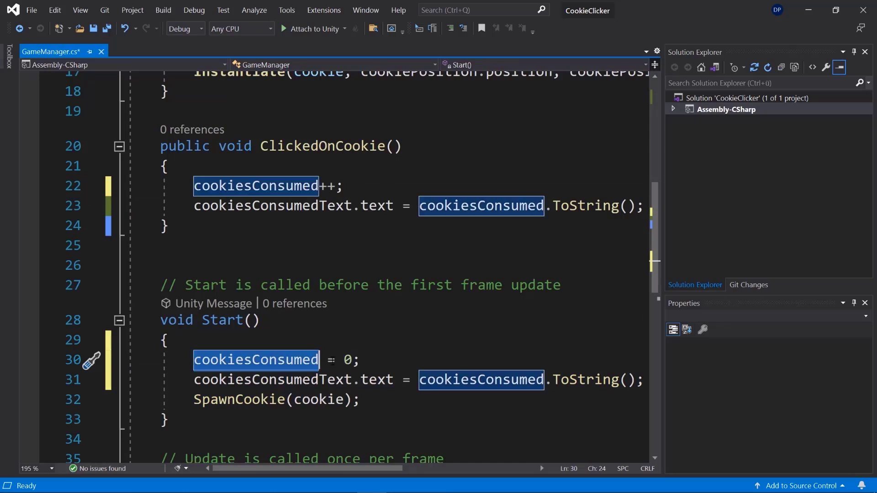
double_click(296, 379)
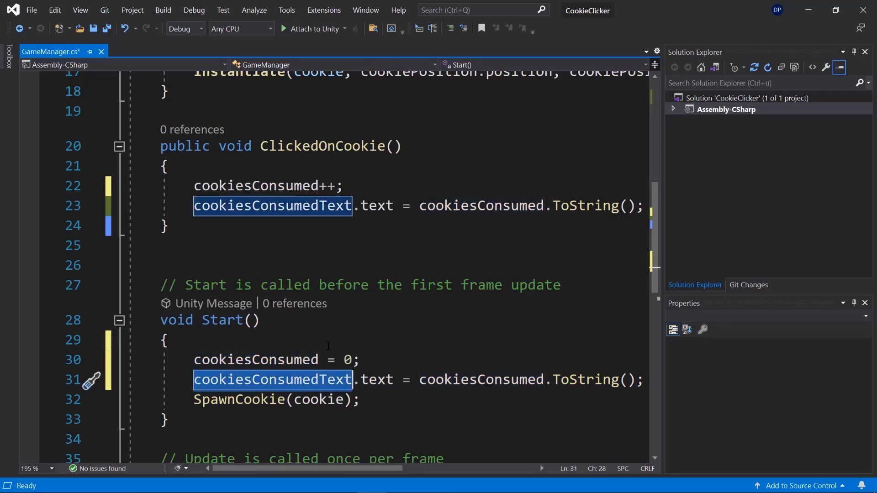
left_click_drag(360, 360, 177, 365)
left_click_drag(388, 401, 178, 402)
double_click(320, 147)
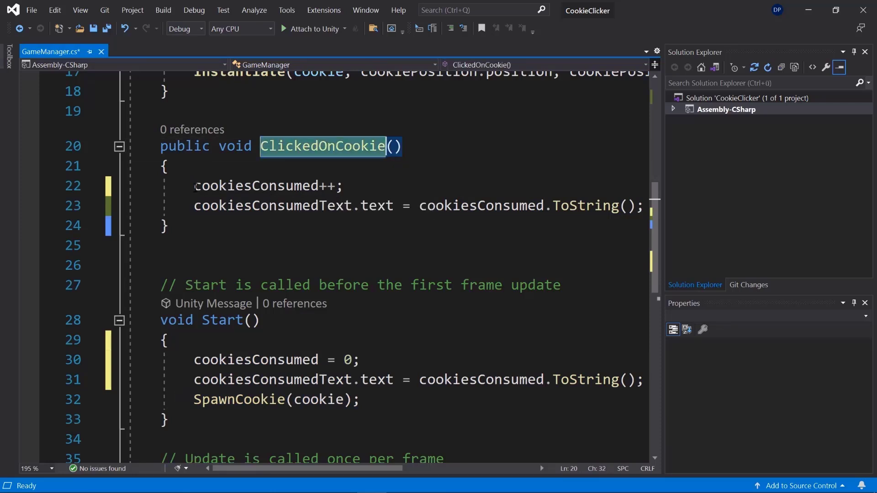
left_click_drag(193, 185, 343, 185)
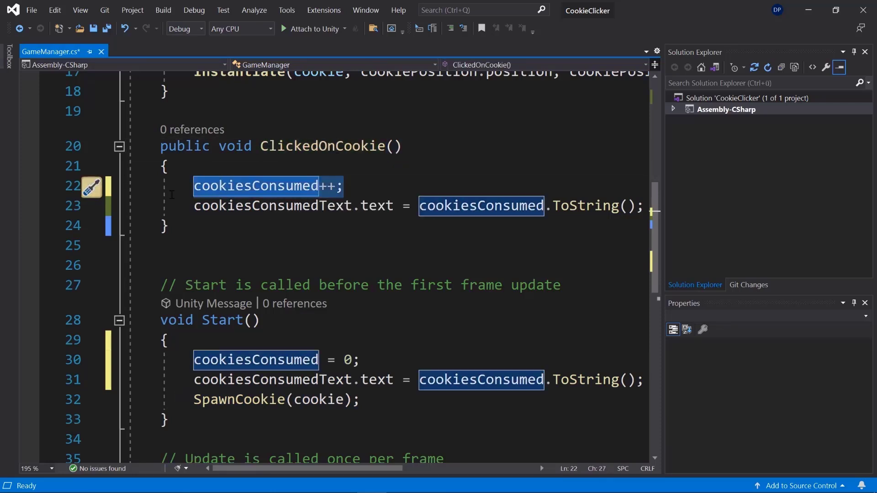
double_click(510, 205)
double_click(315, 213)
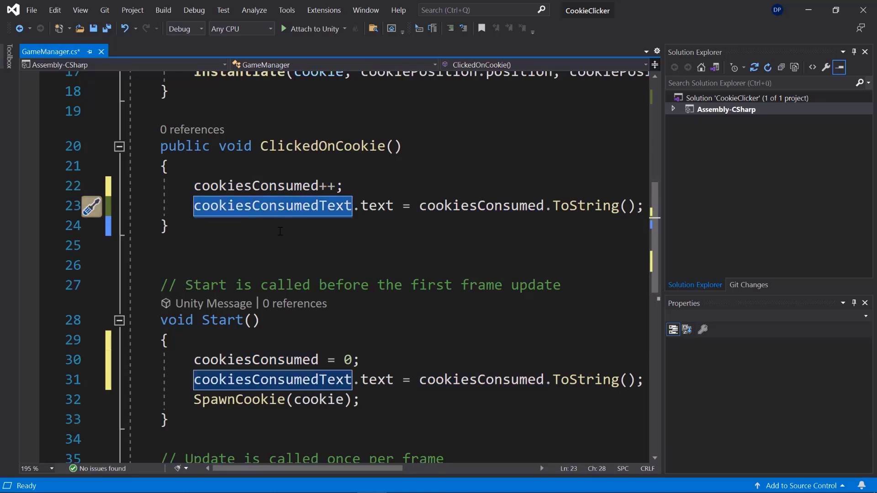
Step: Save the script and, in Unity, assign Text (TMP) (2) to the GameManager's Cookies Consumed Text field
key("ctrl+s")
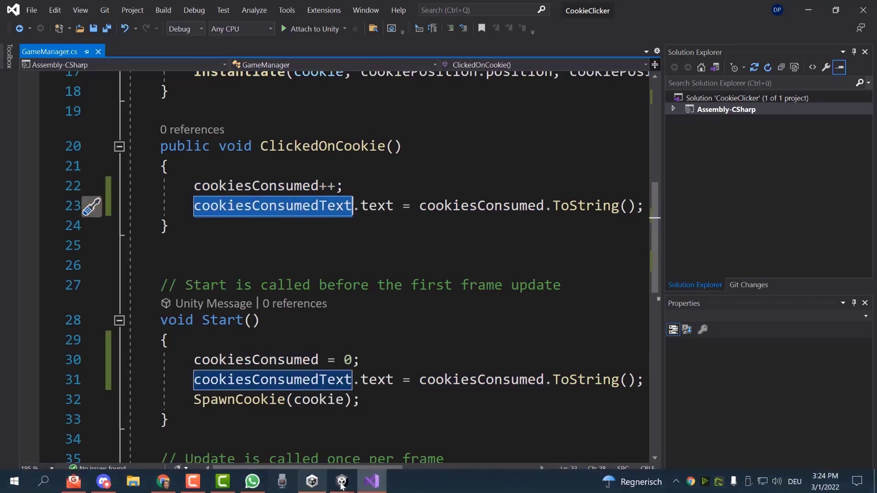
mouse_move(342, 481)
left_click(276, 429)
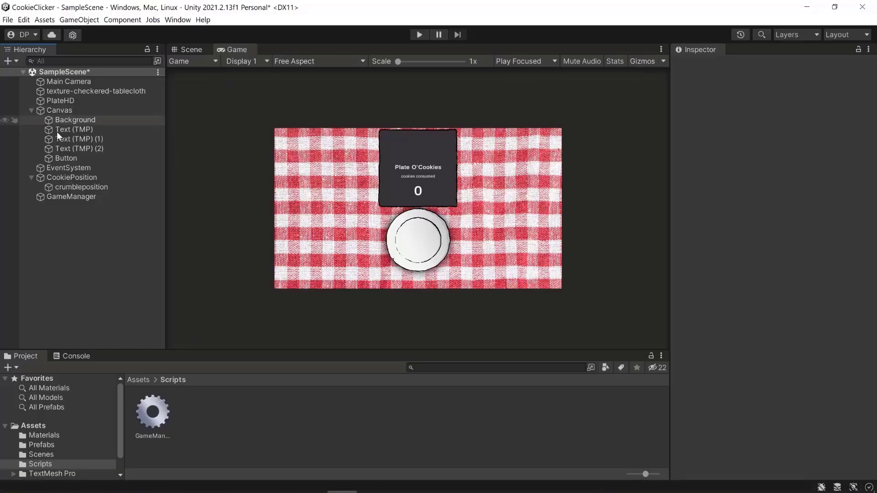
left_click(64, 196)
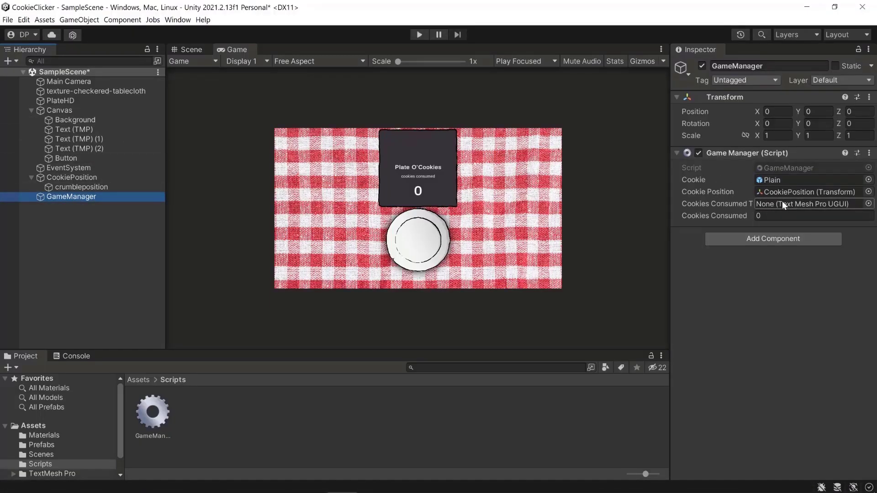
left_click_drag(64, 148, 783, 211)
Step: Rename the Text (TMP) (2) object under Canvas to CookiesConsumedText
left_click(80, 150)
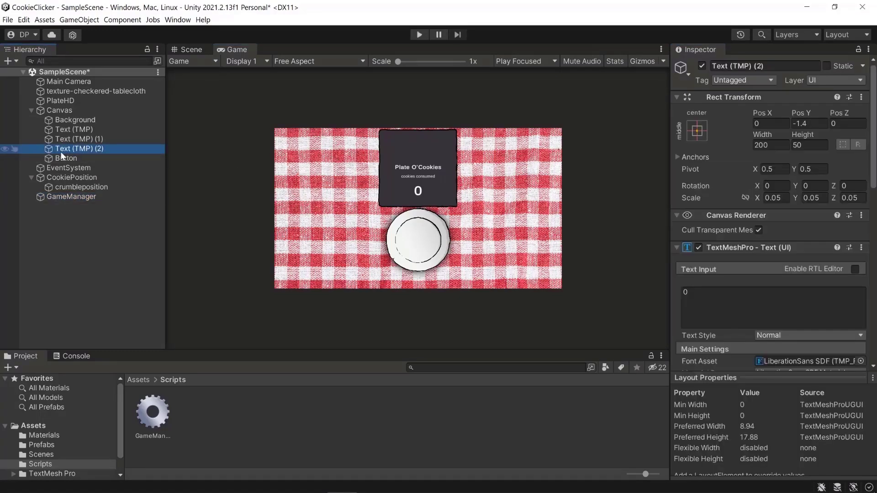
left_click(72, 148)
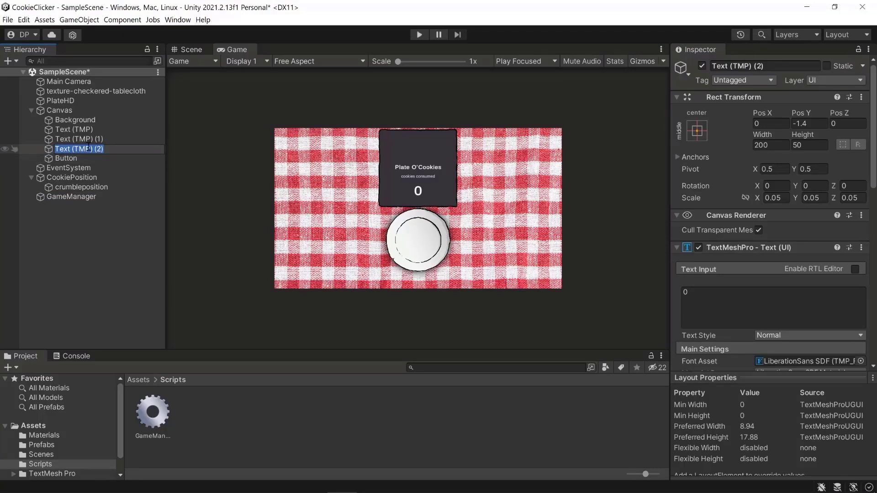
type("Coo")
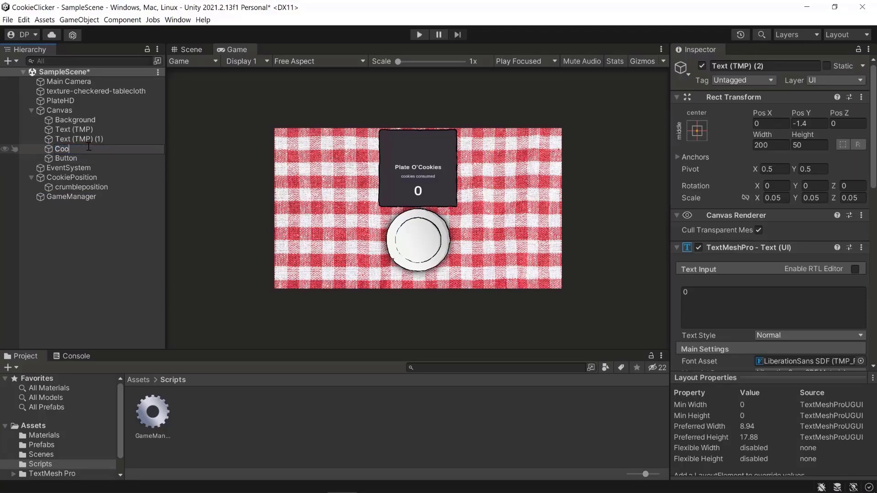
type("kiesConsumedText")
key("Return")
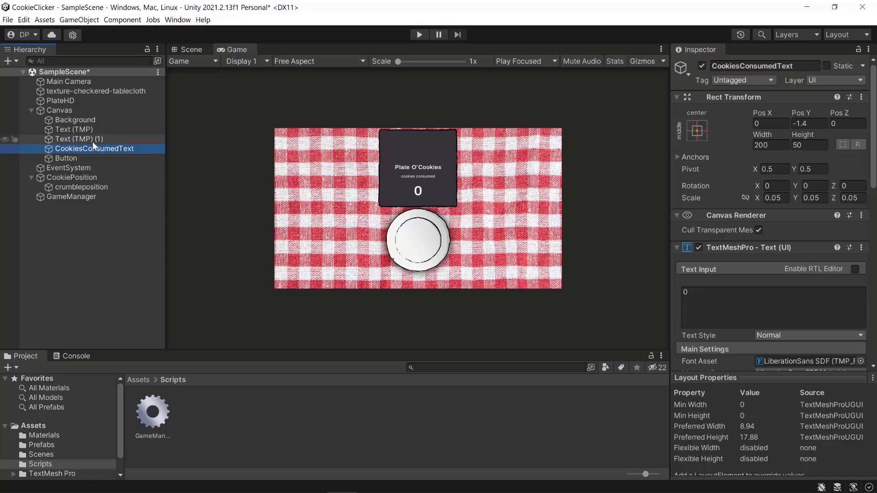
Step: Add an On Click event to the Canvas Button that calls ClickedOnCookie() on the GameManager scene object
left_click(75, 155)
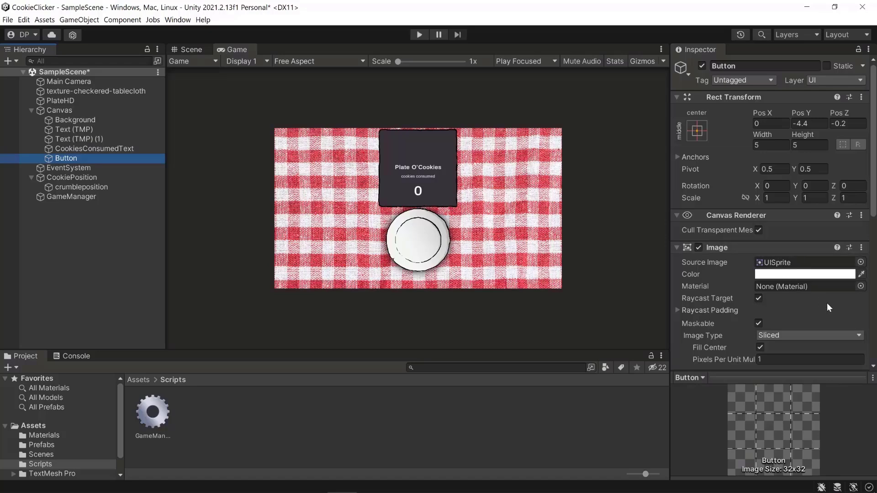
scroll(827, 303, "down", 10)
left_click(834, 292)
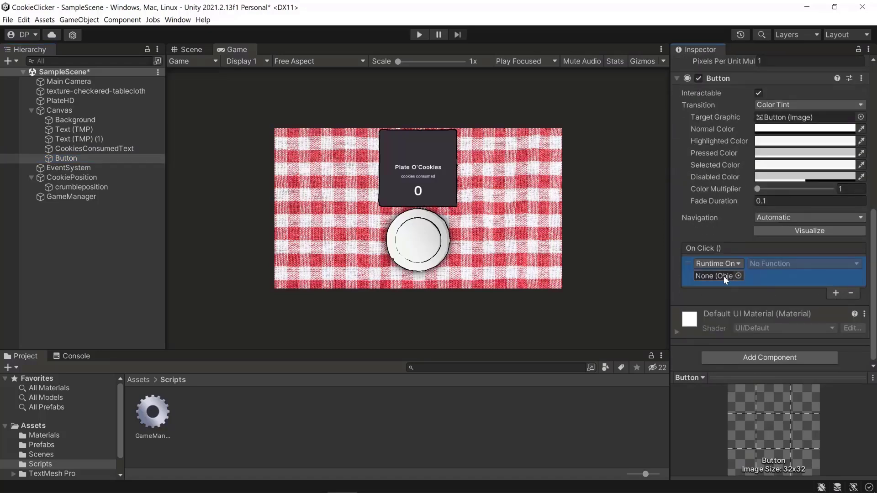
left_click(738, 276)
left_click(634, 274)
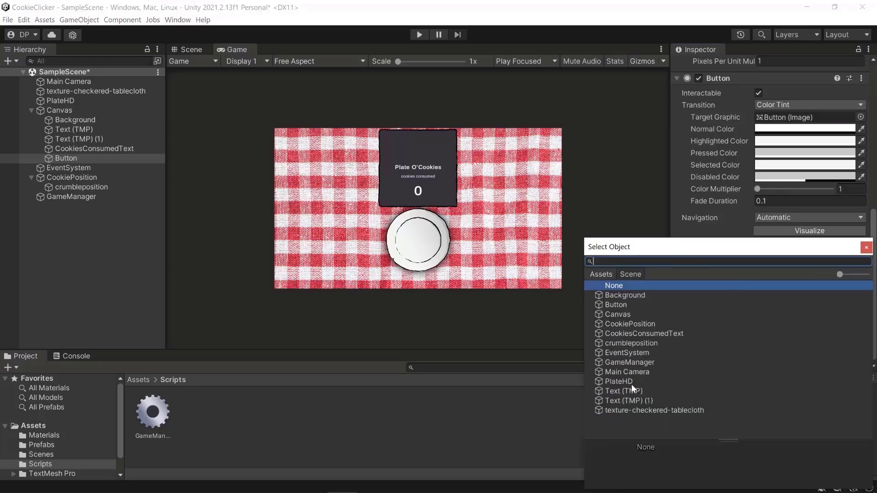
left_click(631, 365)
double_click(632, 363)
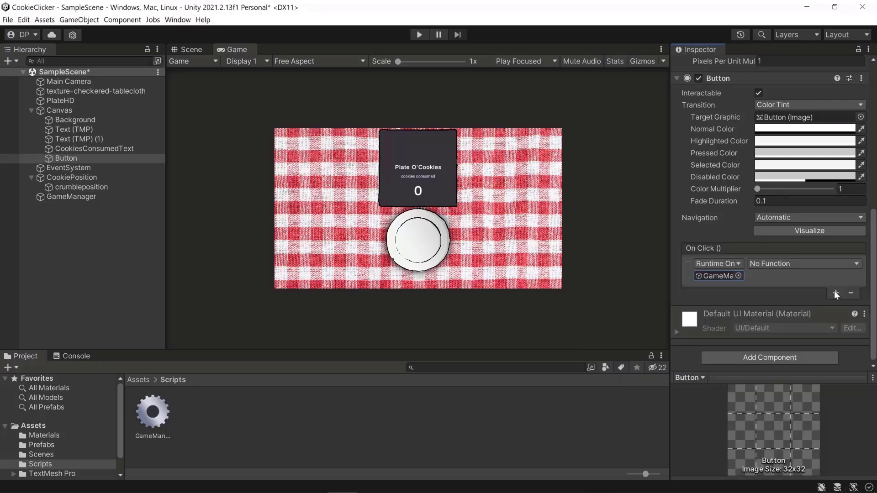
left_click(781, 263)
mouse_move(783, 311)
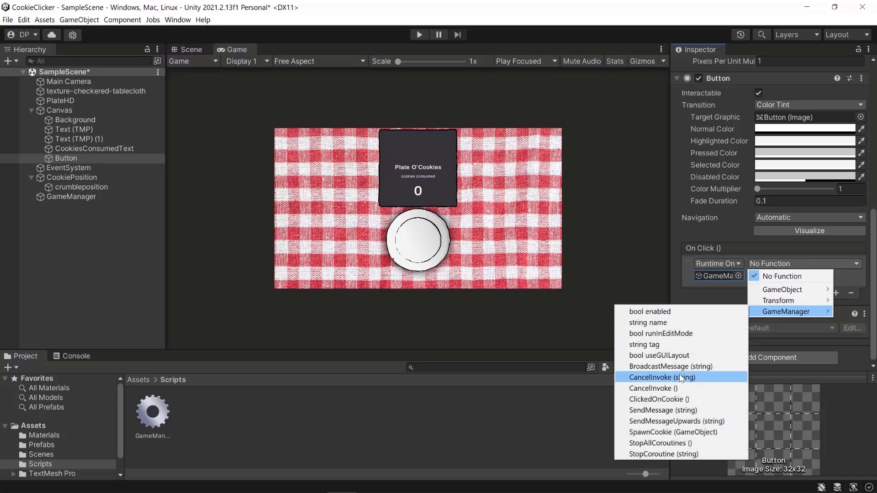
left_click(639, 400)
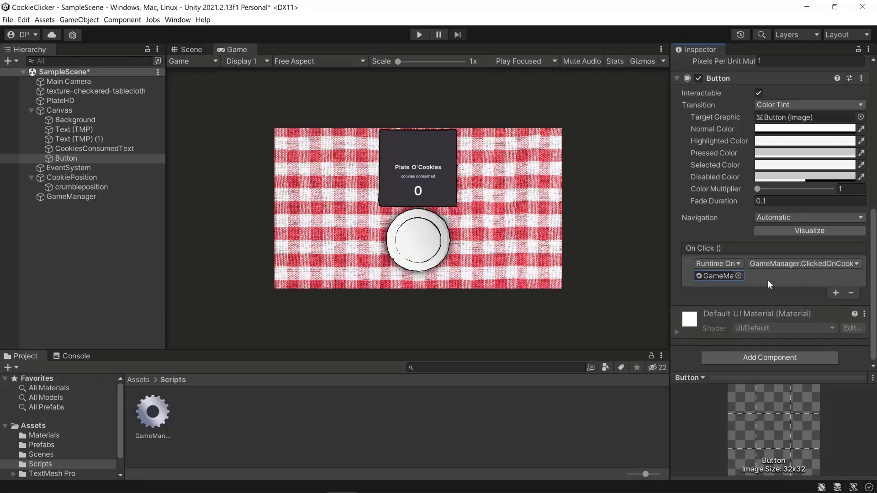
Step: Run the game and test the cookie button repeatedly to check the cookies consumed counter
left_click(417, 35)
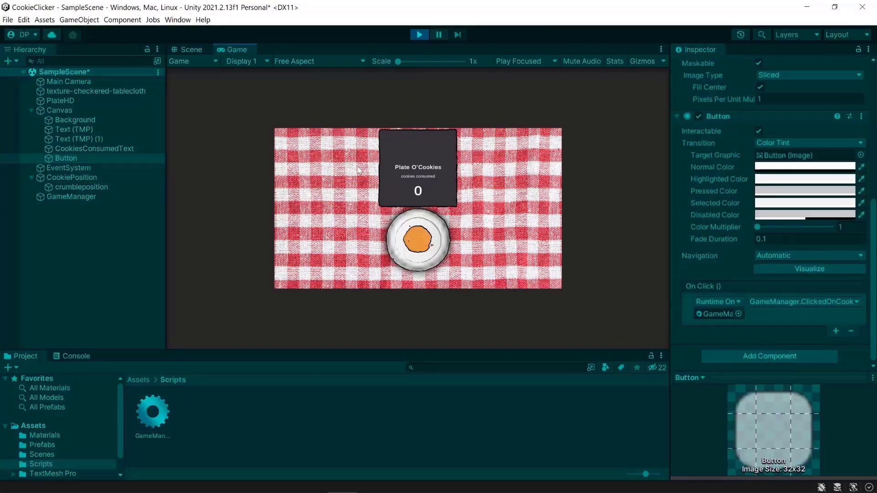
left_click(421, 230)
left_click(421, 230)
left_click(421, 233)
left_click(420, 237)
left_click(419, 240)
left_click(420, 241)
double_click(419, 242)
triple_click(418, 242)
triple_click(418, 243)
triple_click(416, 239)
triple_click(416, 239)
left_click(416, 240)
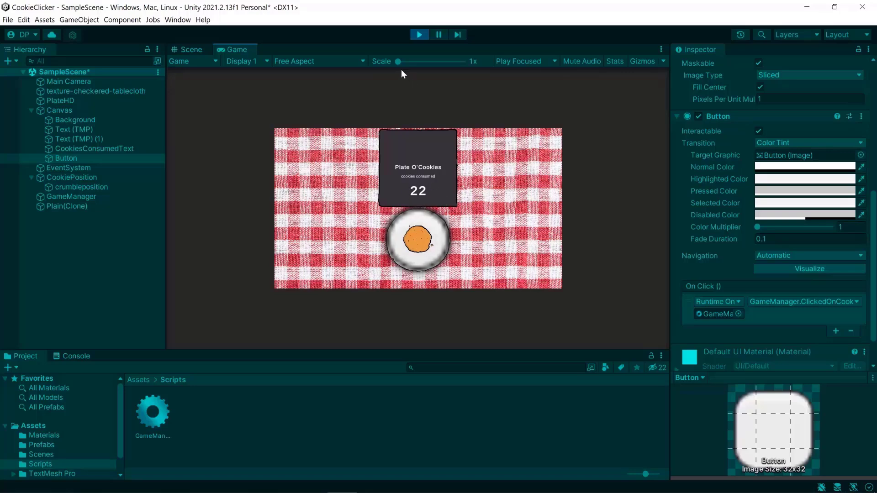
Step: Enlarge the Game view scale to 1.7x, test the cookie button several more times, and stop play mode
left_click_drag(398, 62, 416, 62)
left_click(406, 259)
double_click(411, 259)
double_click(411, 259)
triple_click(411, 258)
double_click(411, 258)
key("ctrl+p")
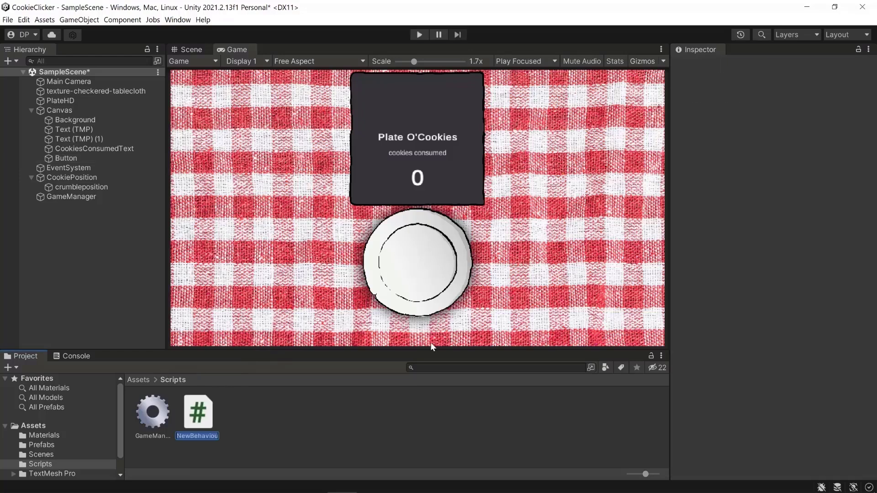
Step: Name the new script Cookie and declare a public GameObject variable Crumbles at the start of its class
type("C")
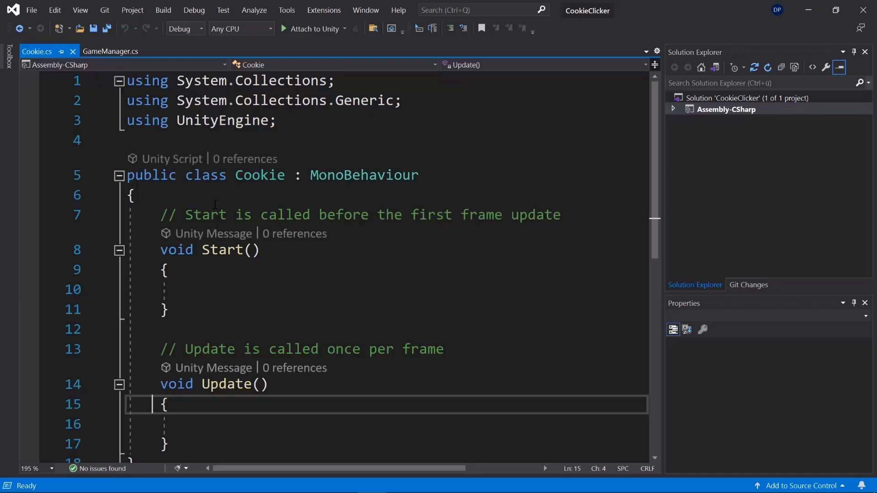
left_click(205, 199)
key("Tab")
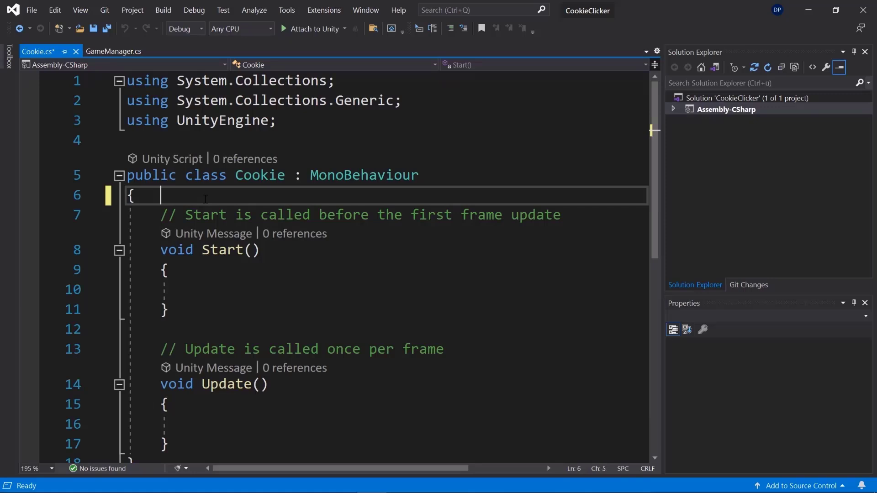
key("Return")
type("public")
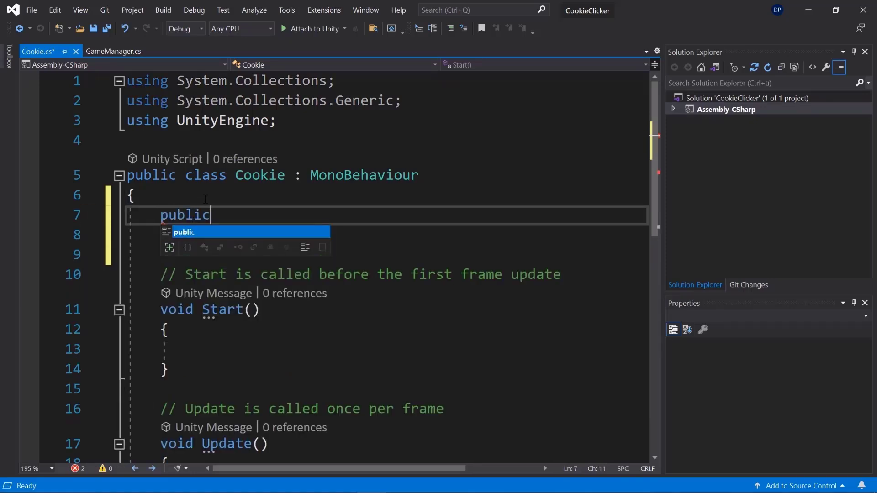
type(" GameObje")
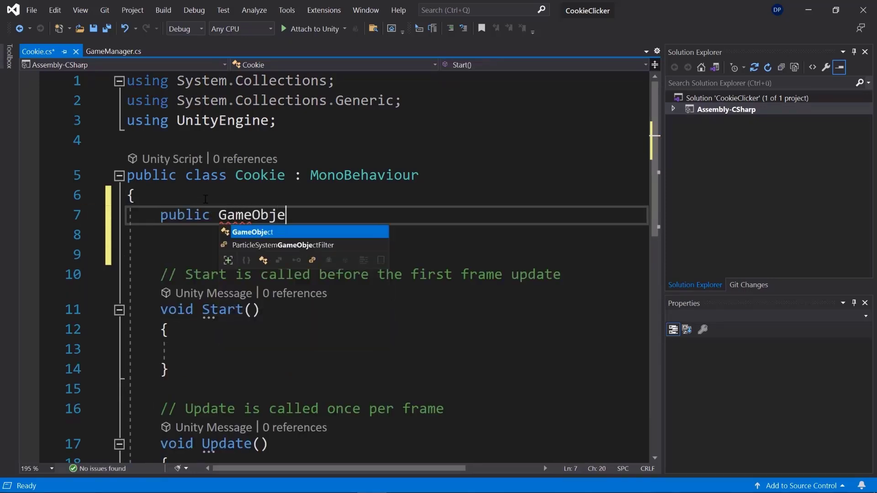
type("ct Crumbl")
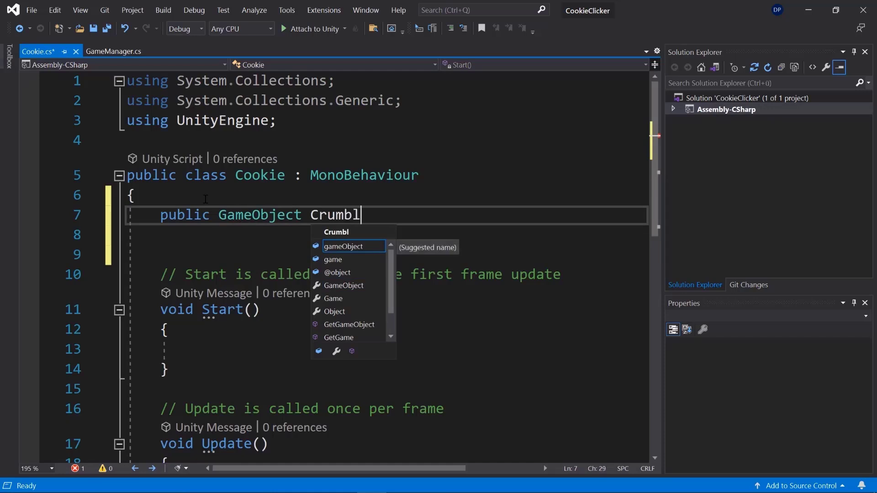
type("es;")
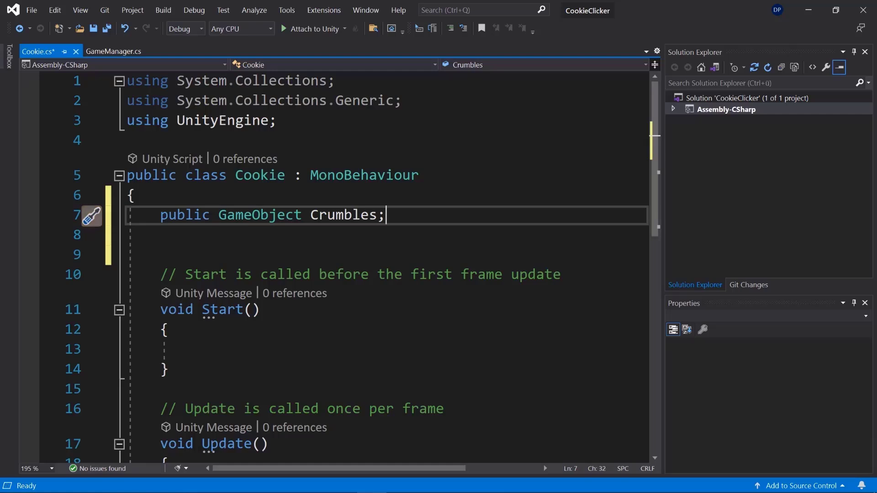
Step: In the GameManager script, declare a public Cookie variable named spawnedCookie below cookiesConsumed
left_click(114, 51)
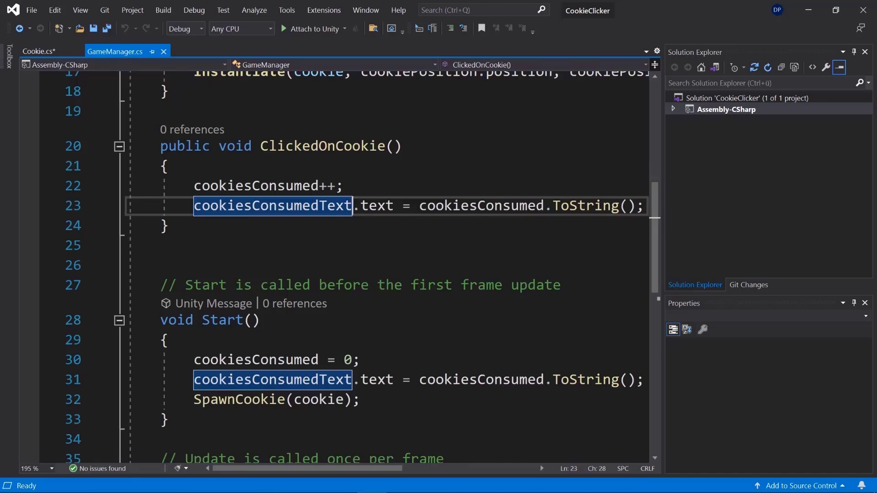
scroll(334, 297, "up", 6)
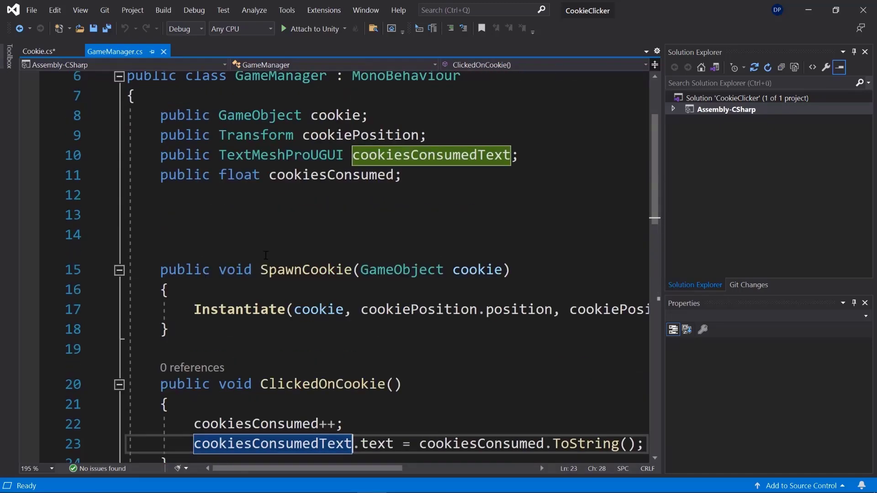
left_click(230, 315)
type("publ")
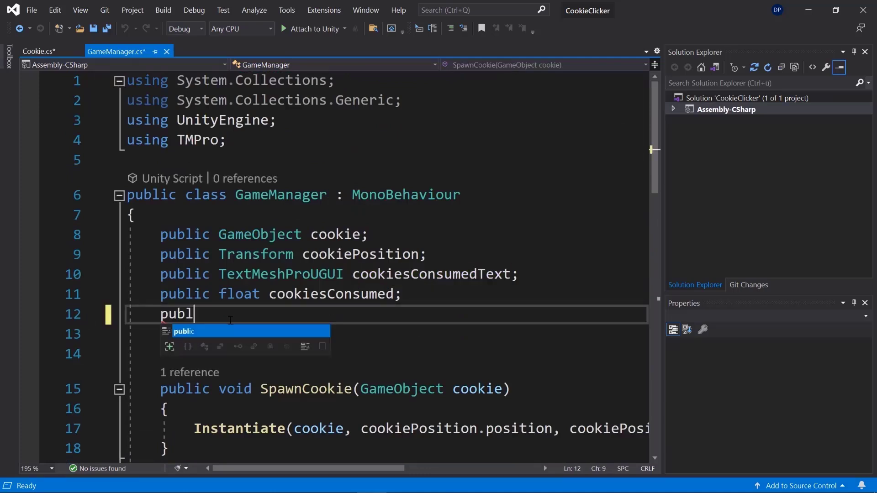
type("ic Cookie spawnedCokie")
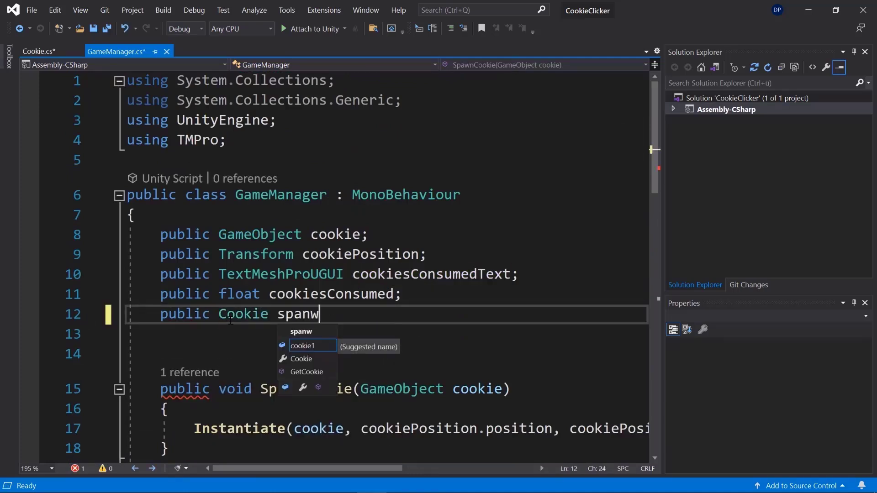
key("BackSpace")
key("BackSpace")
key("BackSpace")
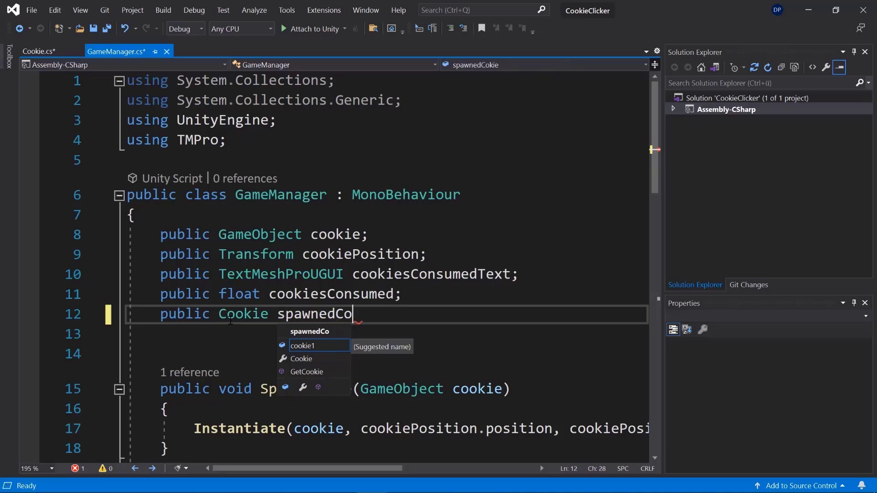
type("okie;")
Step: Declare a public Transform variable named crumblePosition below spawnedCookie and save the GameManager script
key("Return")
type("public s")
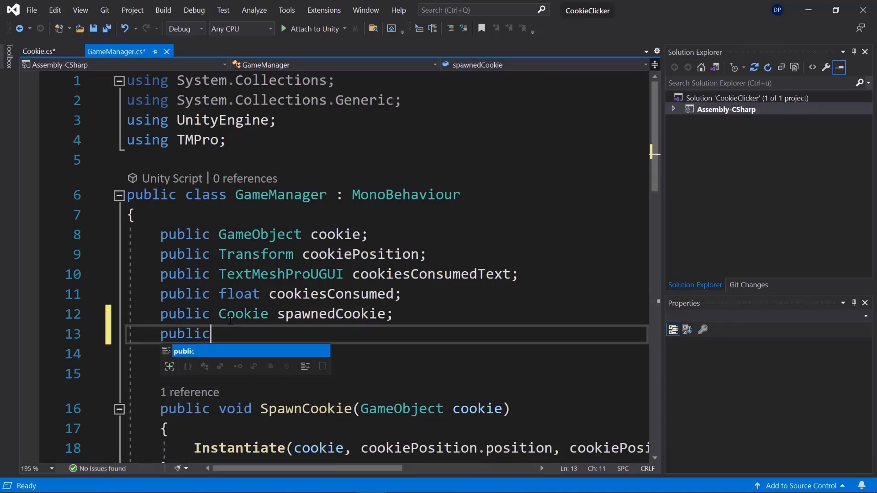
key("BackSpace")
key("BackSpace")
type("Tra")
key("BackSpace")
key("BackSpace")
key("BackSpace")
type("Tran")
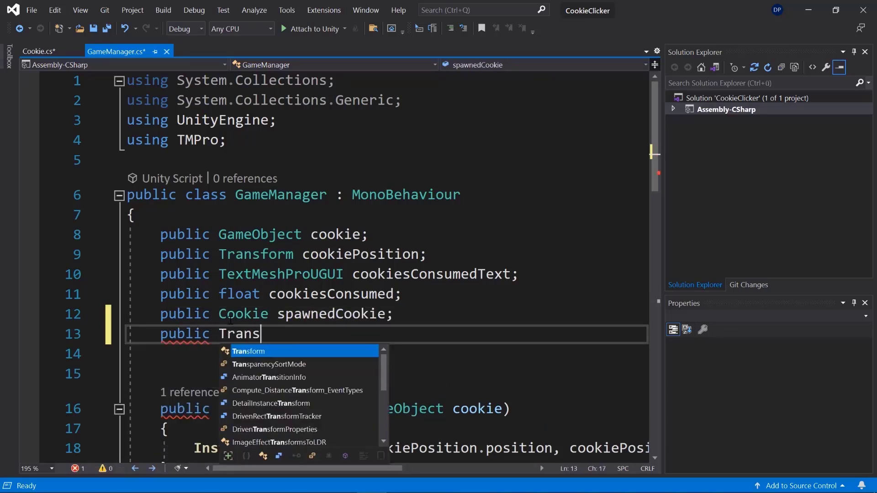
type("s")
key("Tab")
type("cumbl")
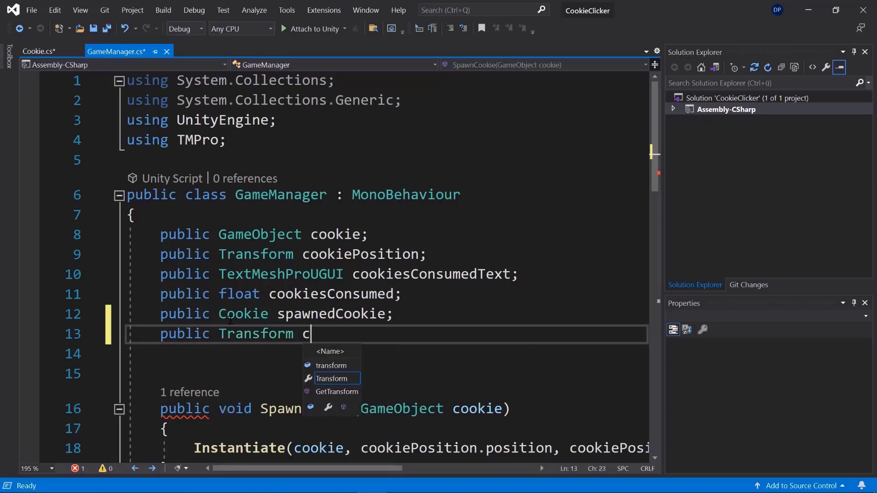
key("BackSpace")
key("BackSpace")
key("BackSpace")
key("BackSpace")
type("rumblePosition;")
key("ctrl+s")
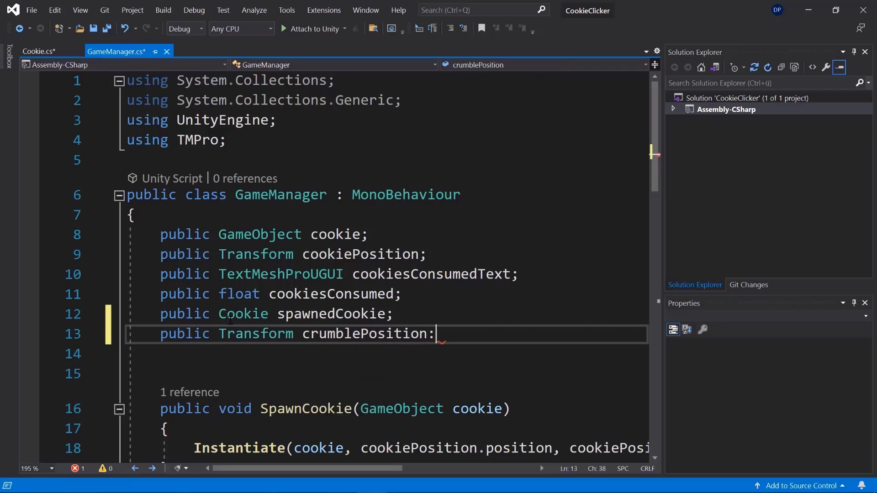
Step: Add an empty line after the Instantiate call in SpawnCookie, and close the Solution Explorer and Properties windows to widen the editor
key("ctrl+minus")
key("F12")
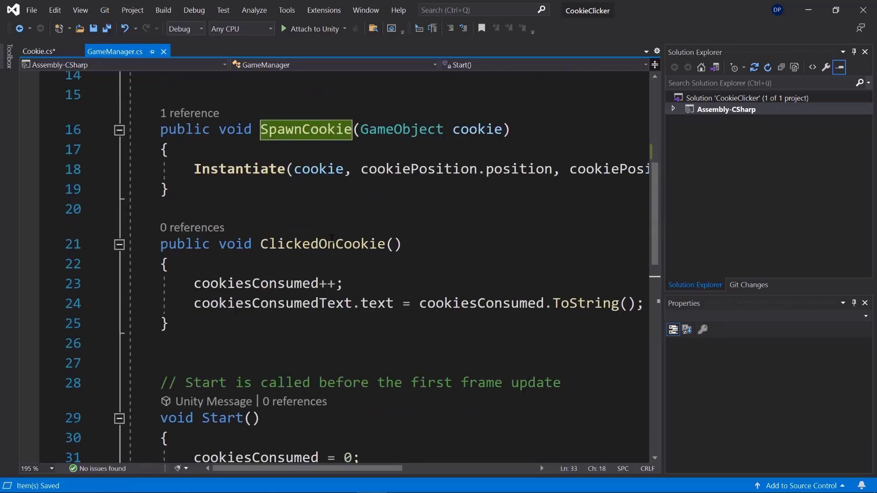
scroll(332, 238, "up", 3)
double_click(294, 213)
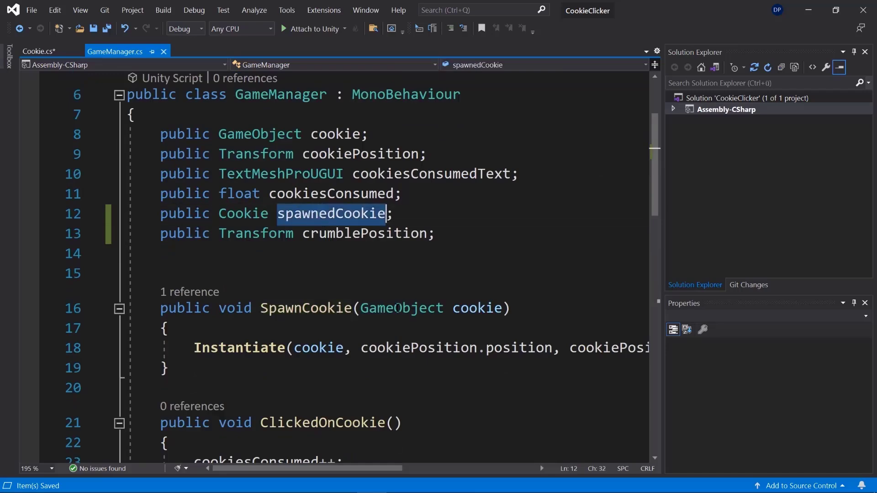
scroll(249, 359, "down", 2)
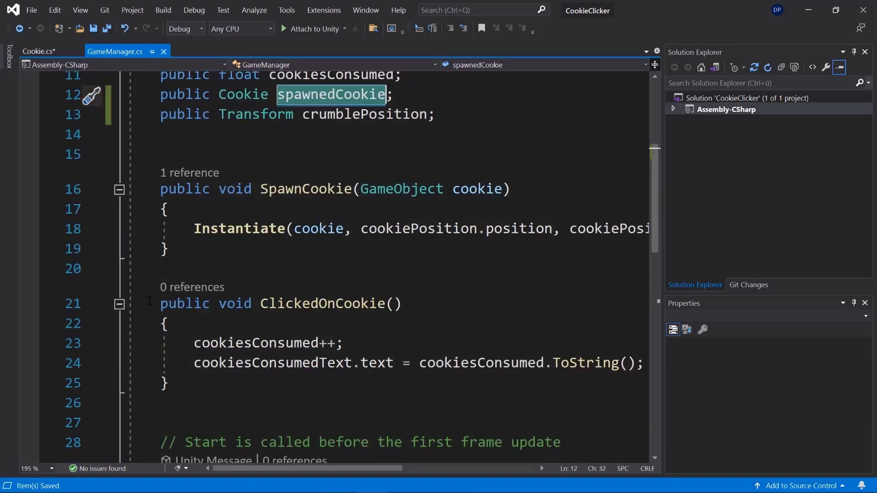
left_click(161, 248)
key("Return")
key("Up")
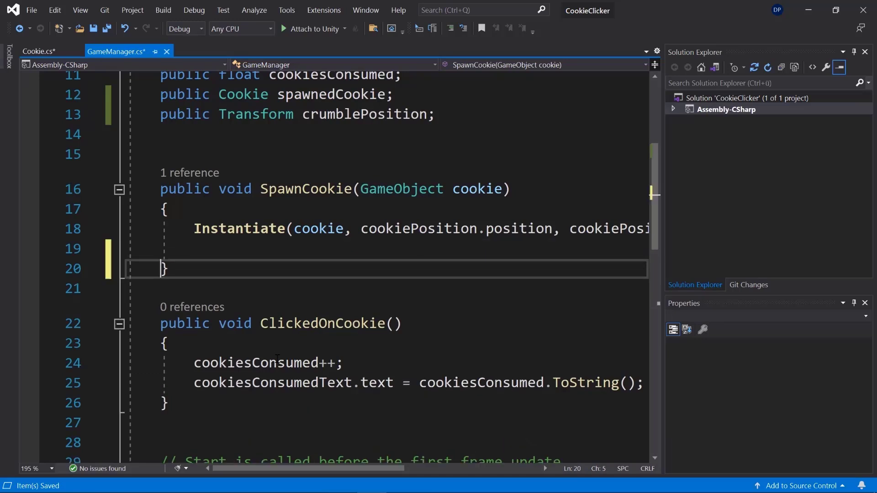
left_click(866, 53)
left_click(866, 53)
left_click(866, 53)
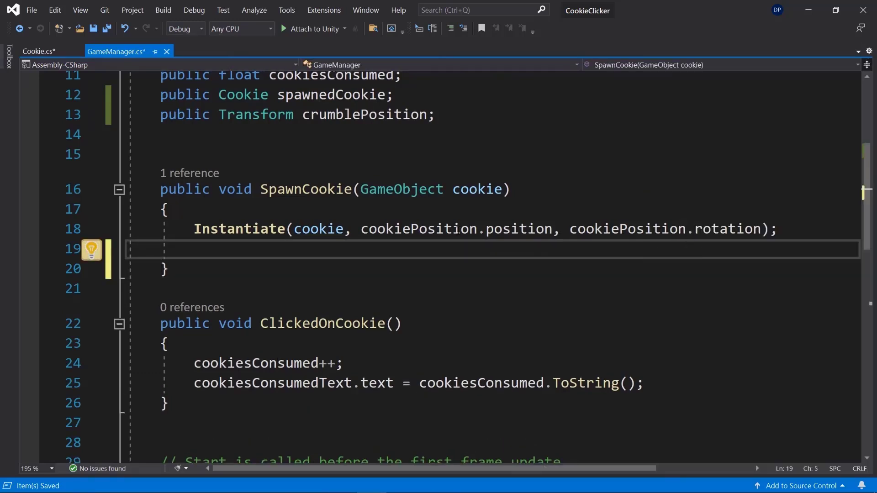
Step: Assign the result of the Instantiate call in SpawnCookie to spawnedCookie
left_click(195, 231)
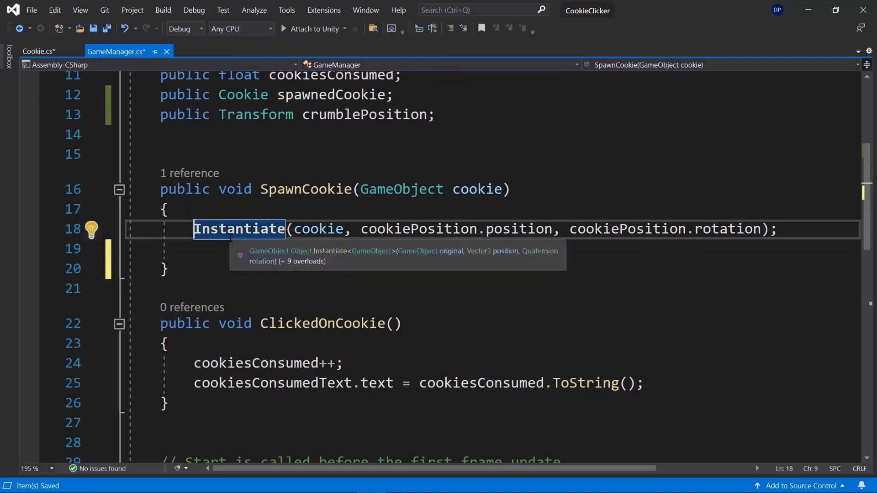
type("spawnedCookie =")
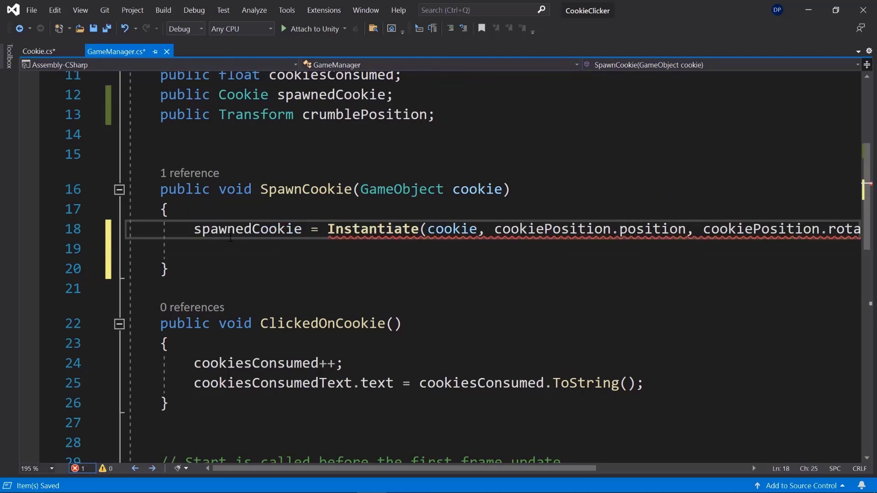
double_click(233, 230)
scroll(198, 154, "right", 2)
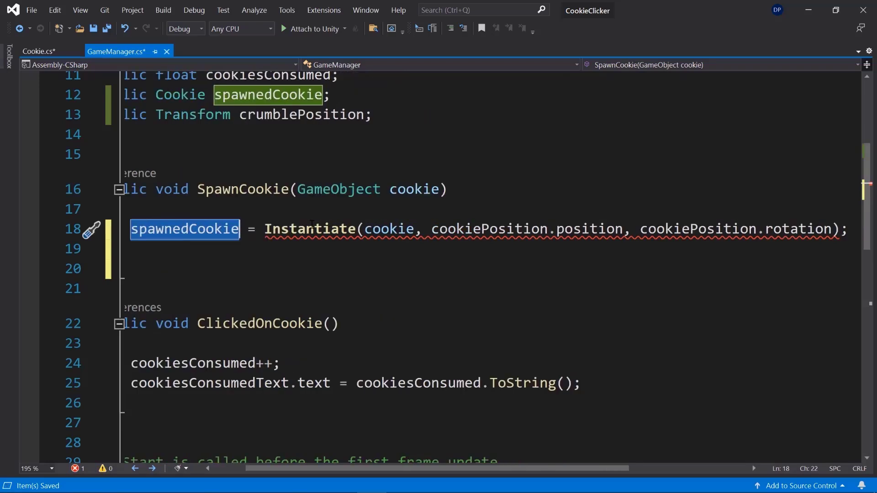
mouse_move(315, 227)
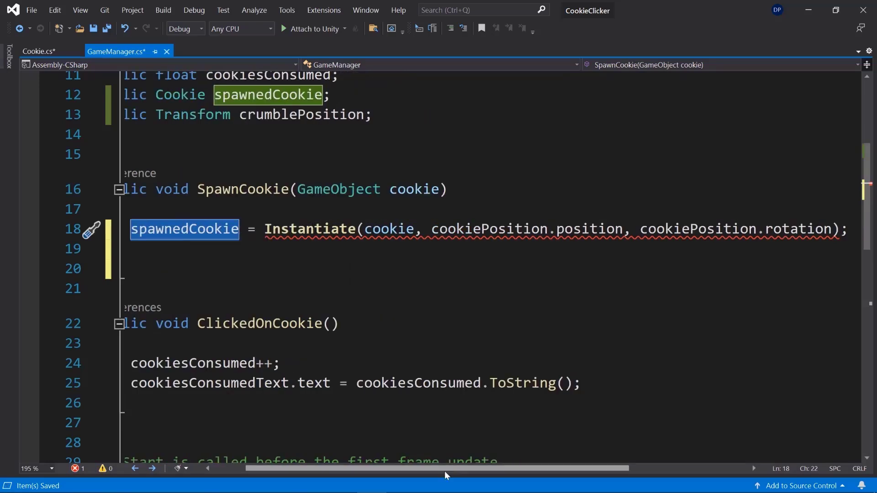
Step: Append .GetComponent<Cookie>() to the Instantiate call in SpawnCookie
scroll(446, 470, "right", 2)
left_click(767, 229)
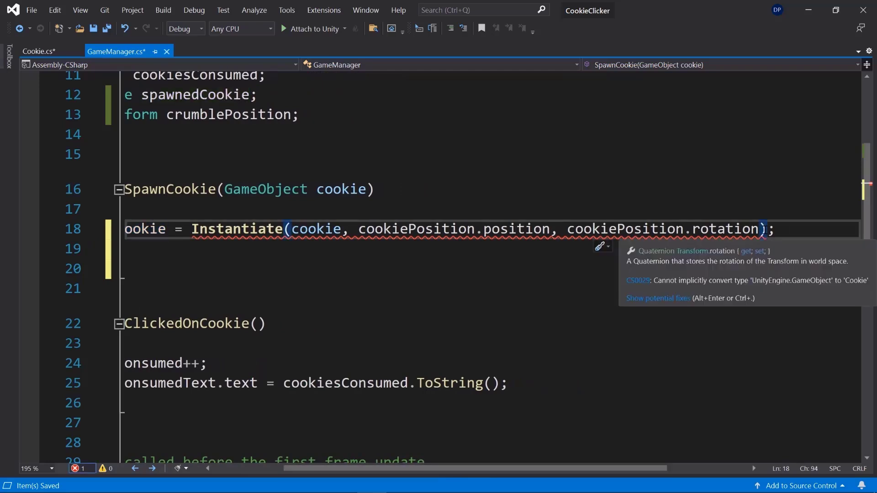
type(".GetComp")
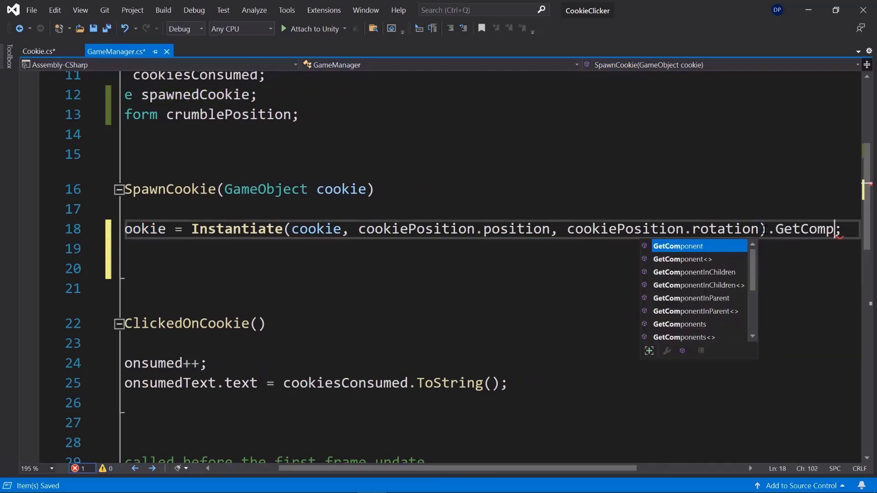
key("Tab")
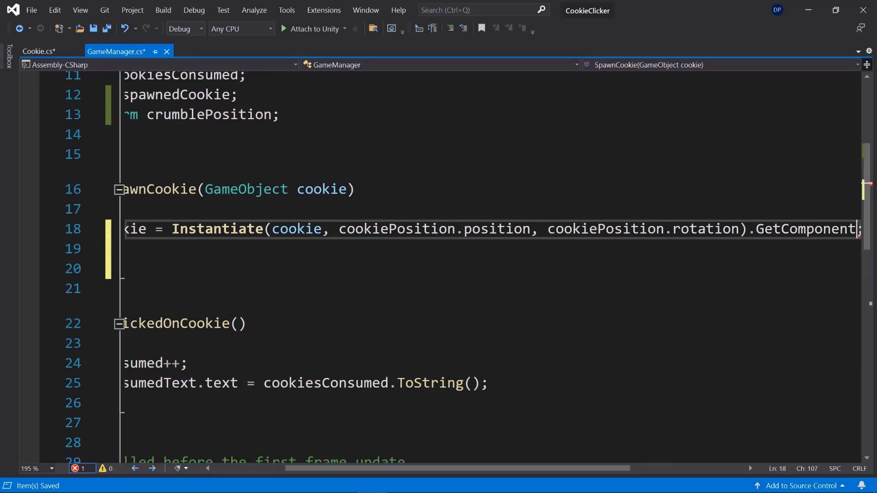
type("<Cookie")
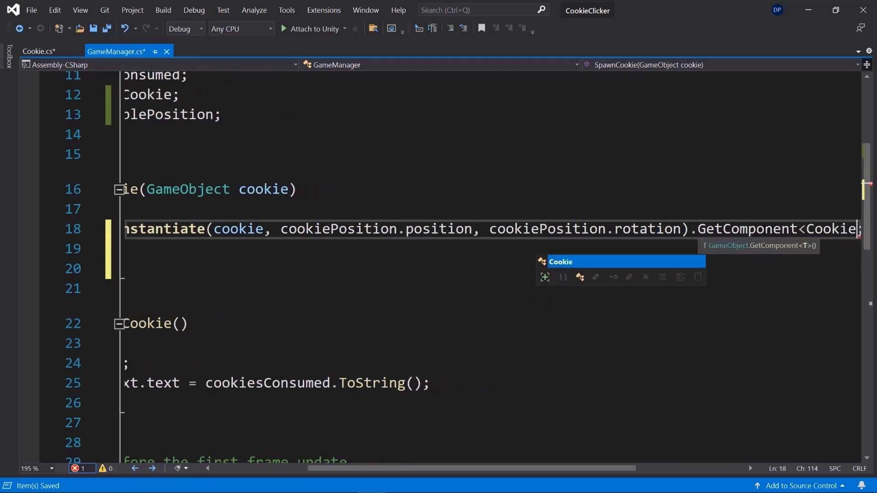
type(">()")
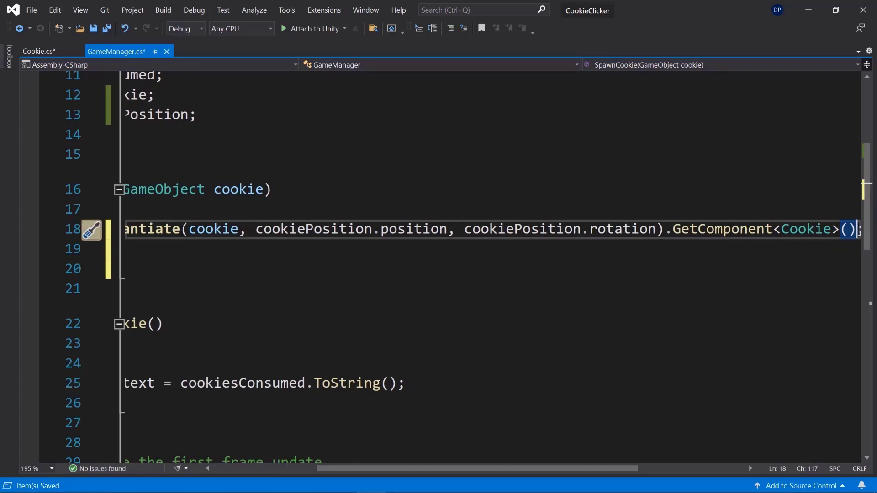
Step: Break the SpawnCookie Instantiate call so cookiePosition.position and cookiePosition.rotation each start on their own line
left_click(255, 228)
key("Return")
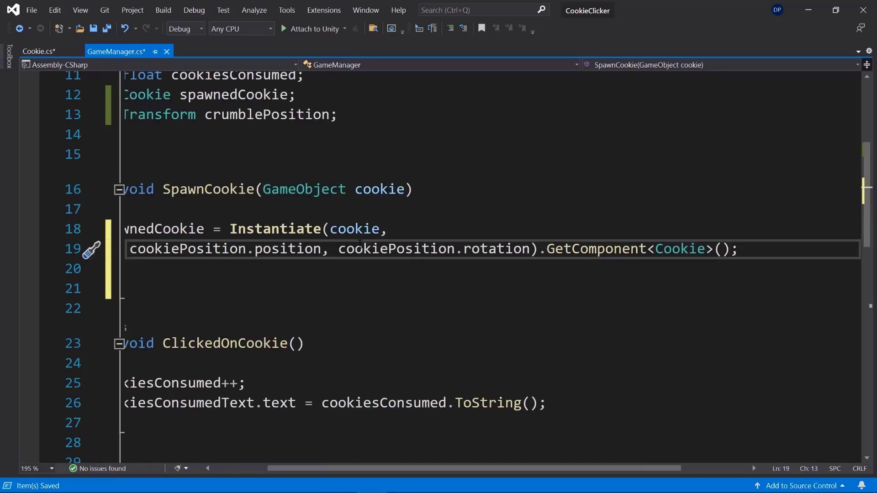
left_click(338, 249)
key("Return")
left_click_drag(389, 467, 326, 467)
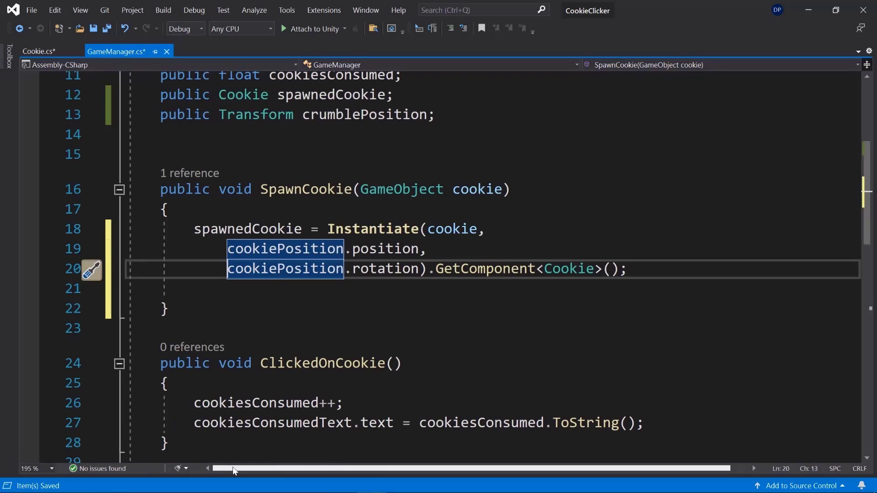
left_click(253, 229)
left_click(403, 224)
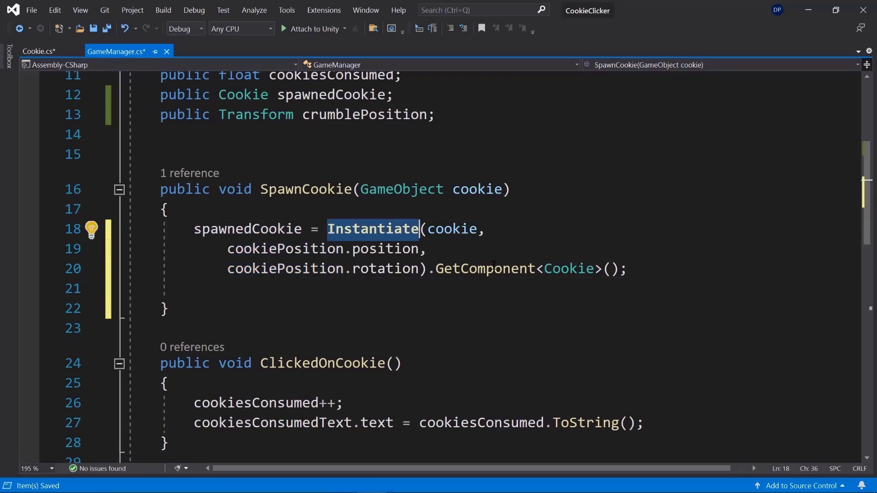
left_click(535, 271)
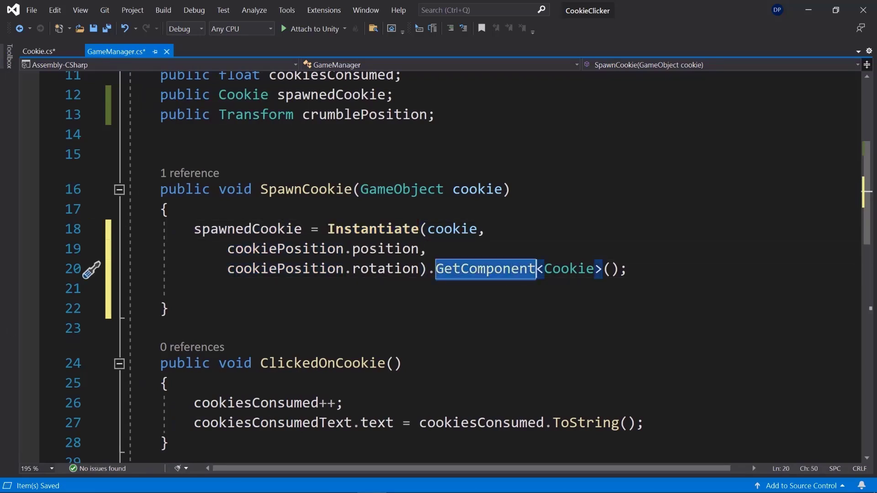
Step: At the end of ClickedOnCookie, add an Instantiate call with spawnedCookie.Crumbles and crumblePosition.position as its first arguments
scroll(601, 301, "down", 2)
left_click(645, 304)
key("Return")
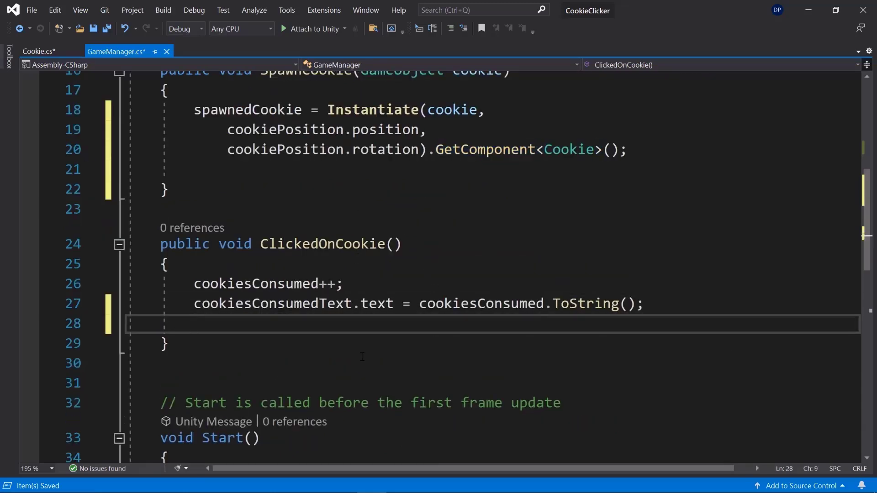
type("Instantiate")
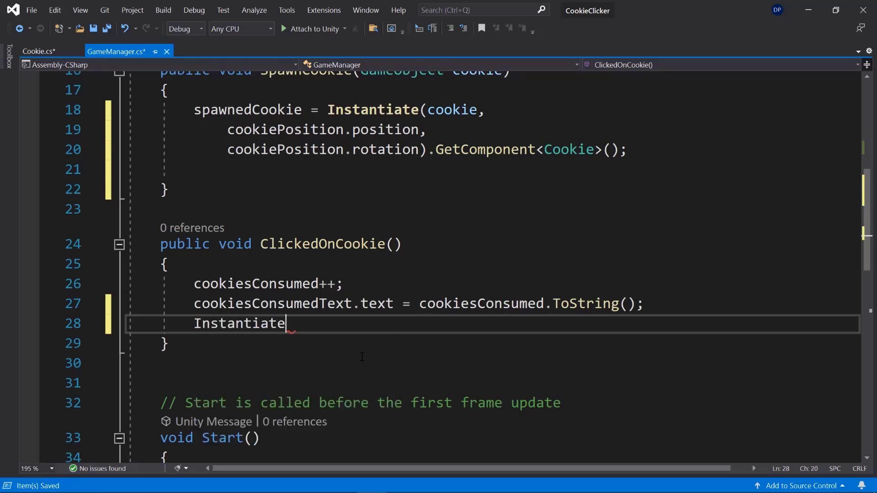
type("(spawnedCookie.Crumbles")
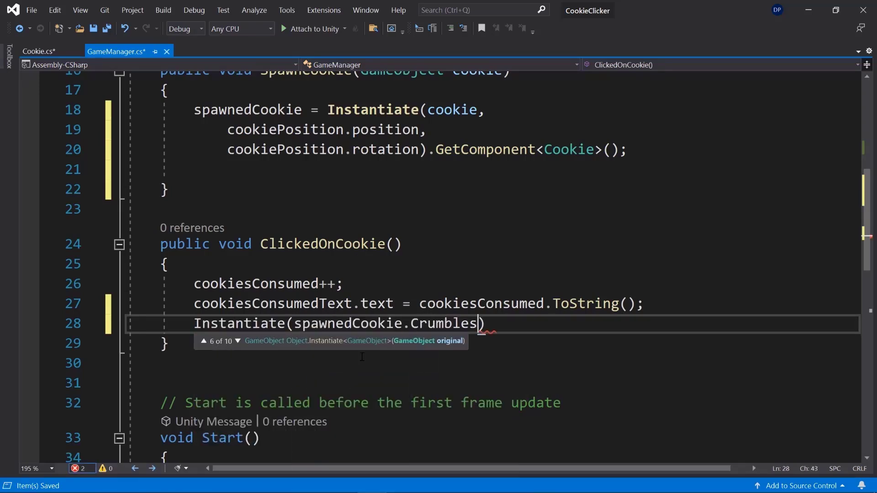
type(", crumblePosition.ps")
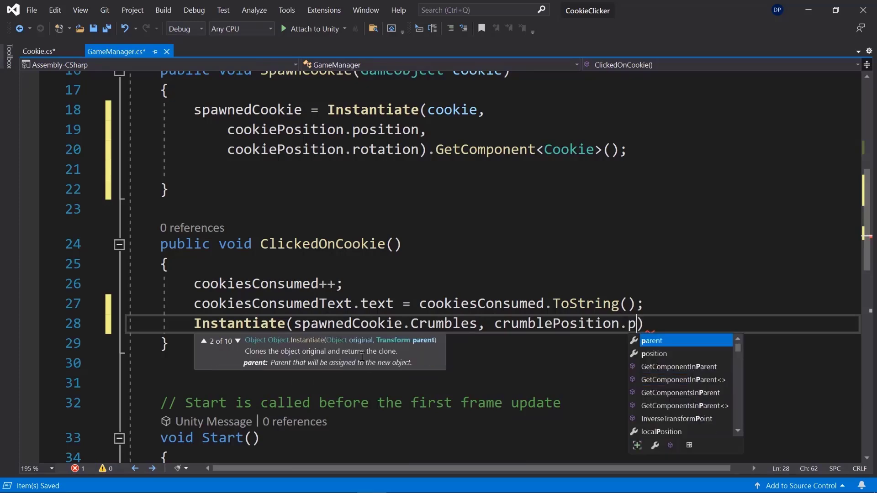
key("BackSpace")
type("o")
key("Tab")
type(",")
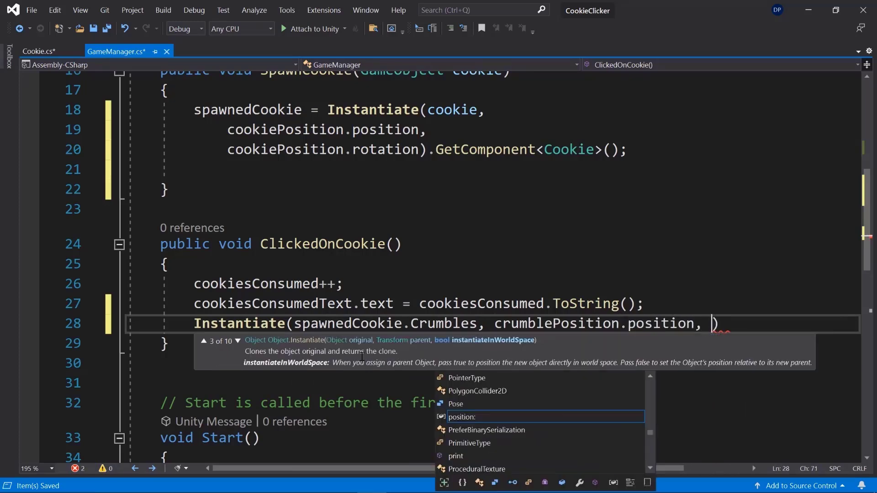
Step: Complete the crumbles Instantiate call with crumblePosition.localRotation on a new line, and save the script
key("Return")
type("crumblePosition.")
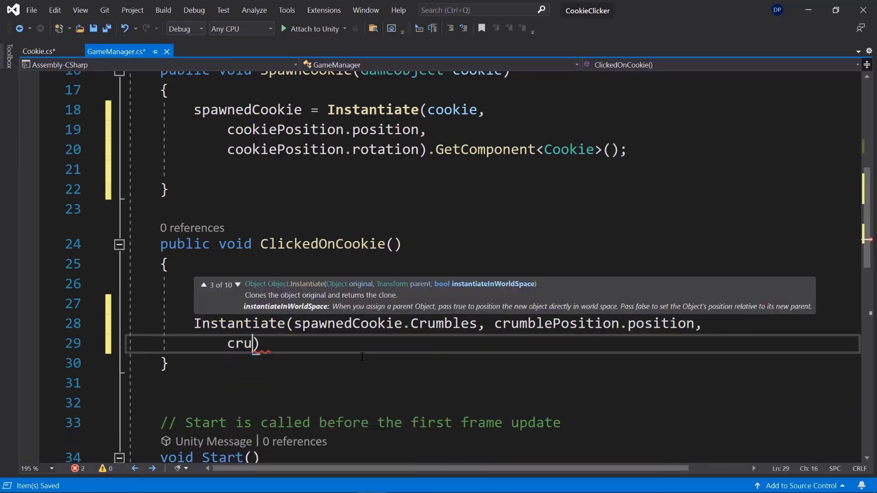
type("ro")
key("Tab")
type(");")
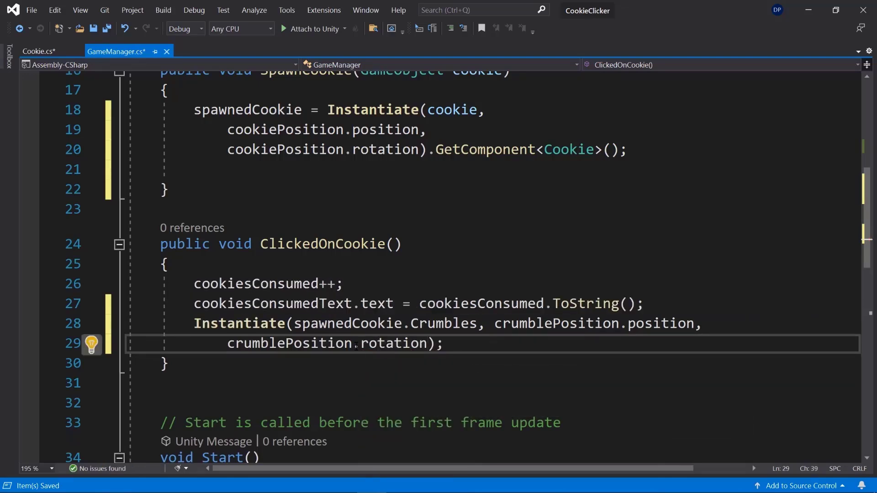
type("locatio")
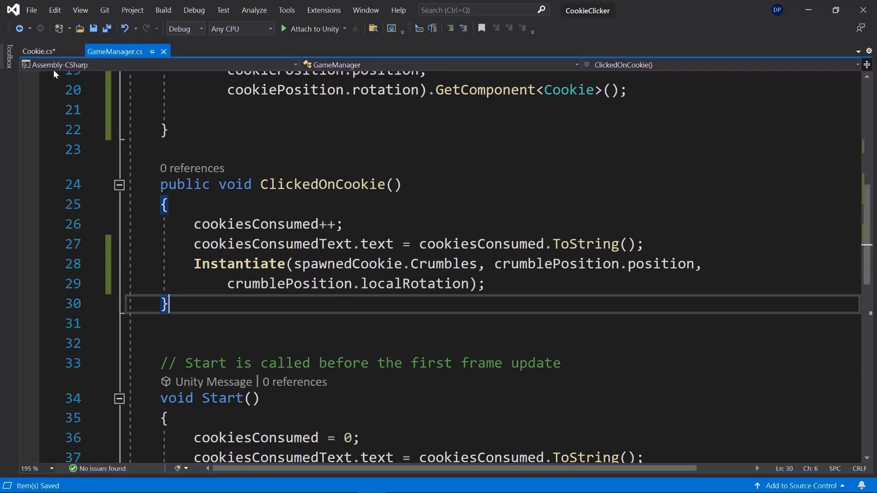
Step: Save the Cookie script with its public Crumbles variable and switch back to Unity
left_click(52, 48)
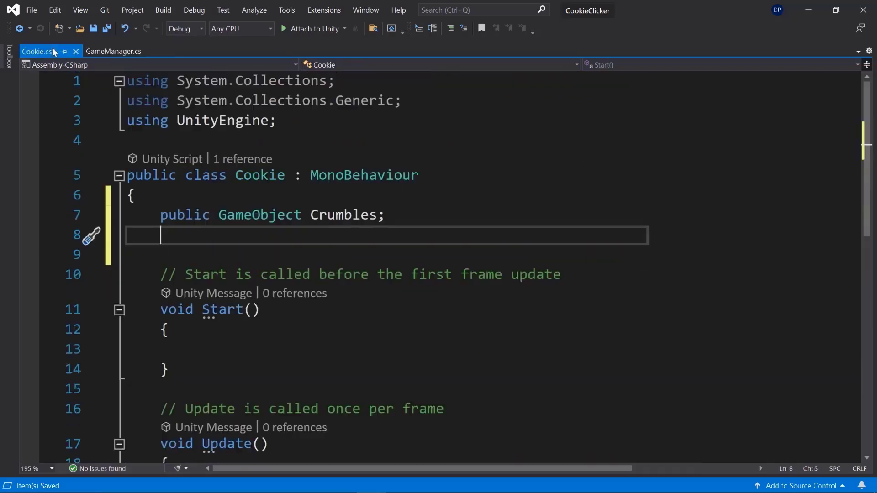
key("ctrl+z")
scroll(348, 263, "down", 1)
scroll(348, 263, "down", 1)
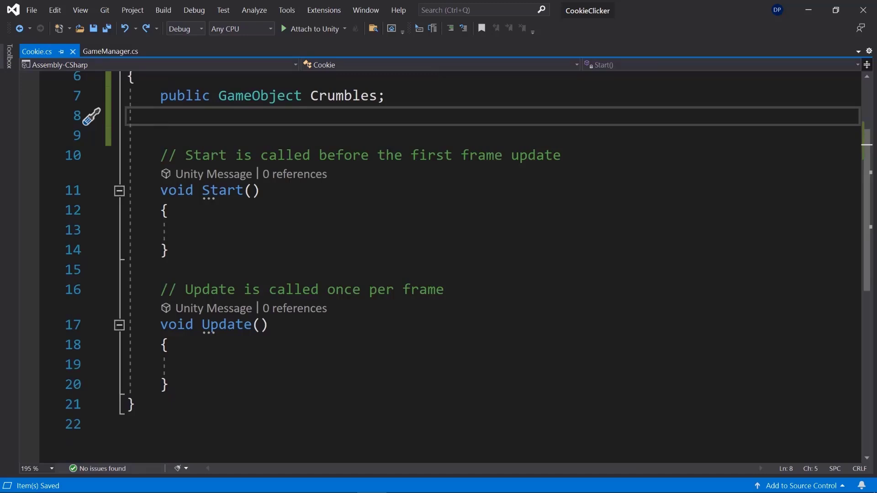
left_click(799, 12)
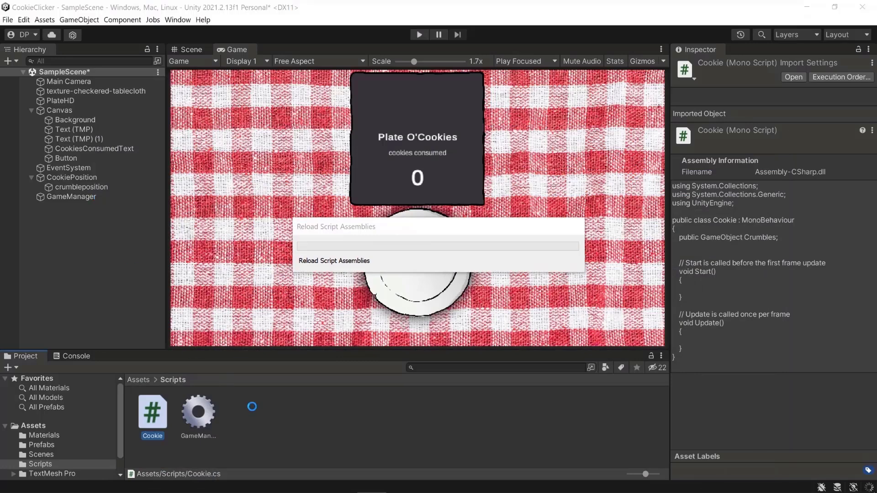
Step: Add the Cookie script to the Plain prefab and assign the Plain Grumble prefab as its Crumbles
left_click(145, 379)
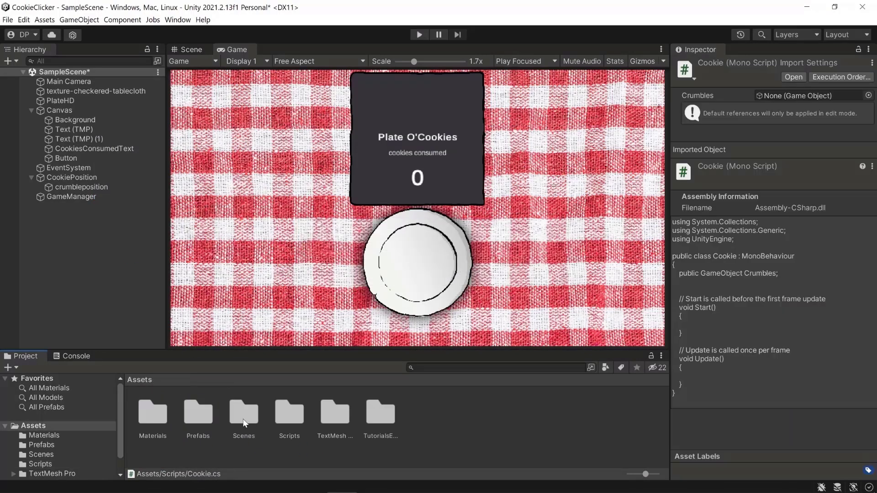
double_click(197, 413)
left_click(198, 413)
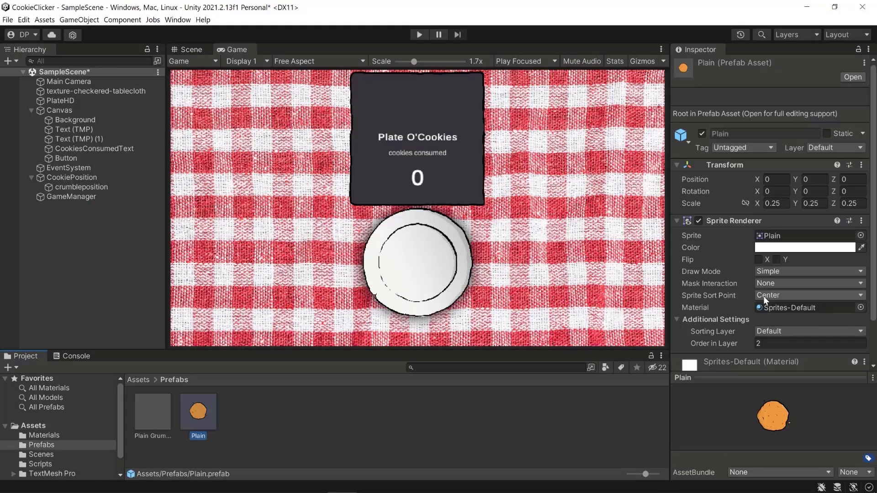
left_click(201, 412)
scroll(724, 244, "down", 2)
left_click(676, 171)
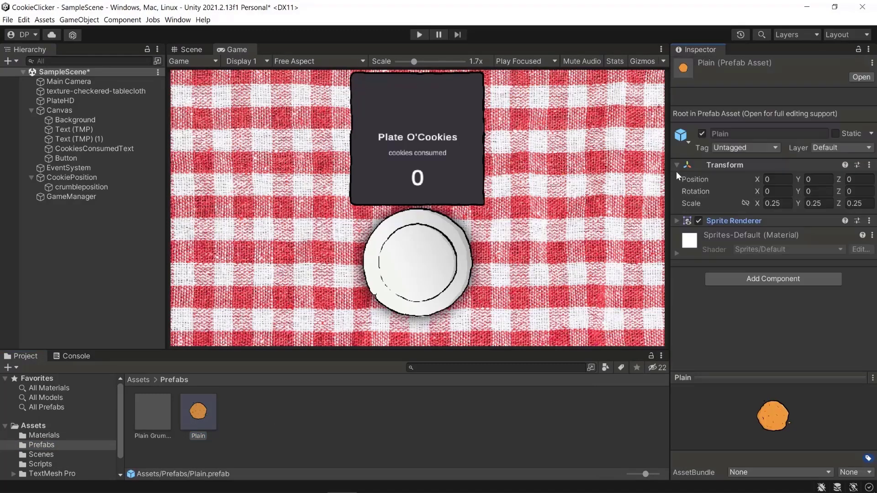
left_click(731, 276)
type("cookie")
left_click(733, 322)
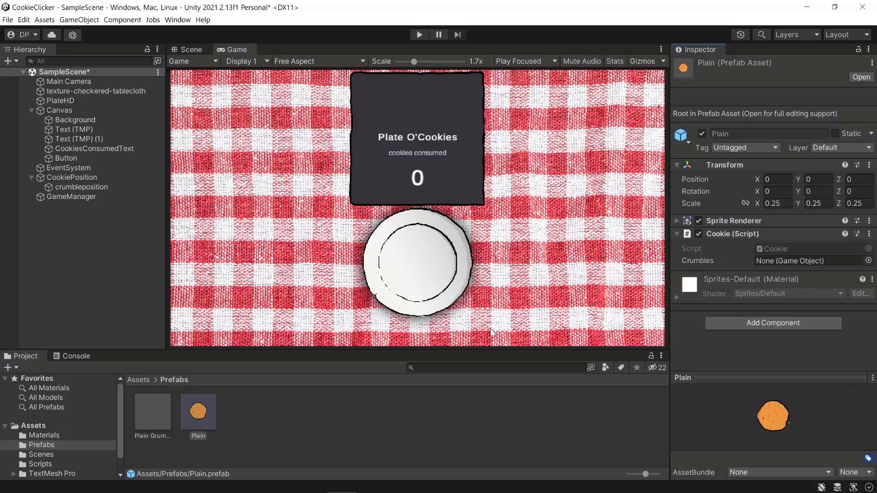
left_click_drag(152, 413, 788, 262)
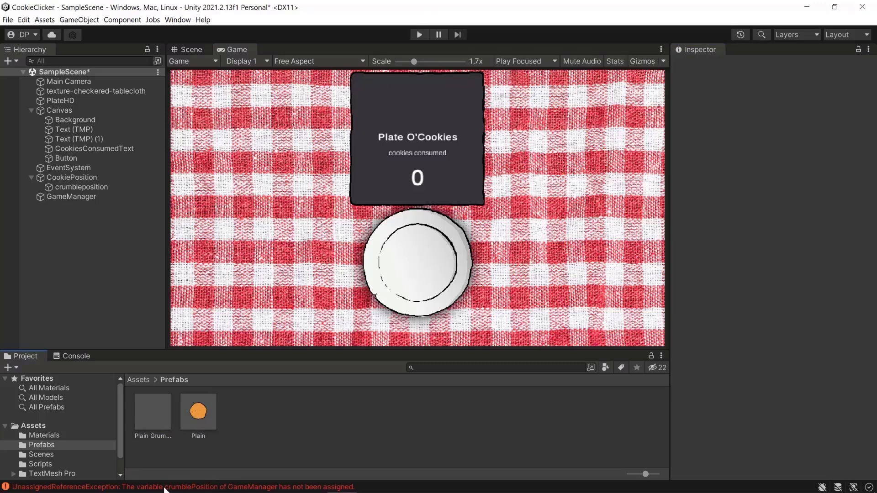
Step: Check the unassigned-reference error and assign the crumbleposition object to the GameManager's Crumble Position
left_click(219, 488)
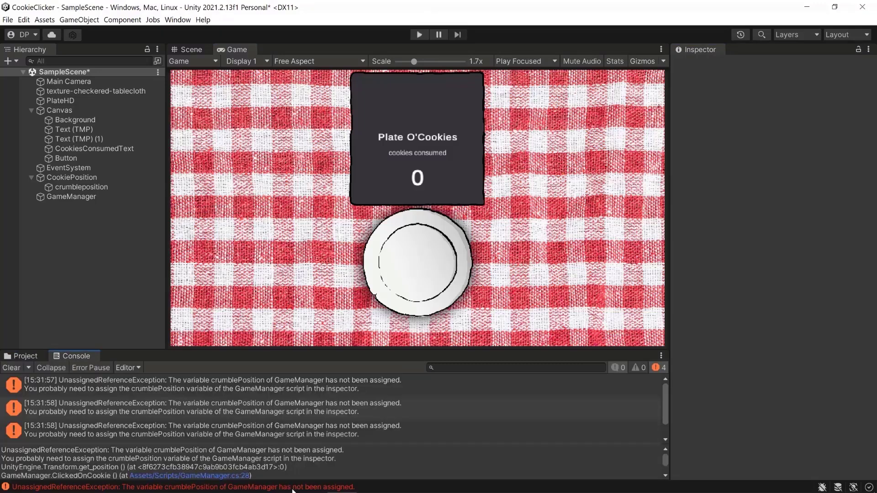
left_click(37, 356)
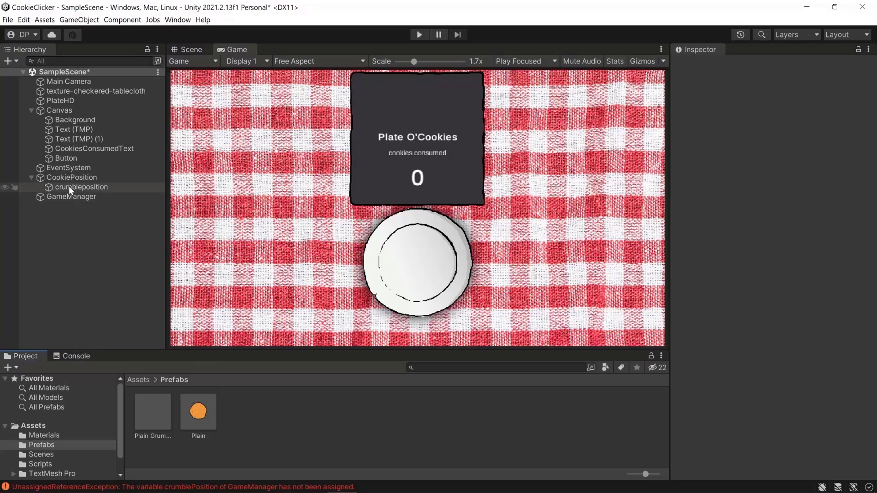
left_click(73, 196)
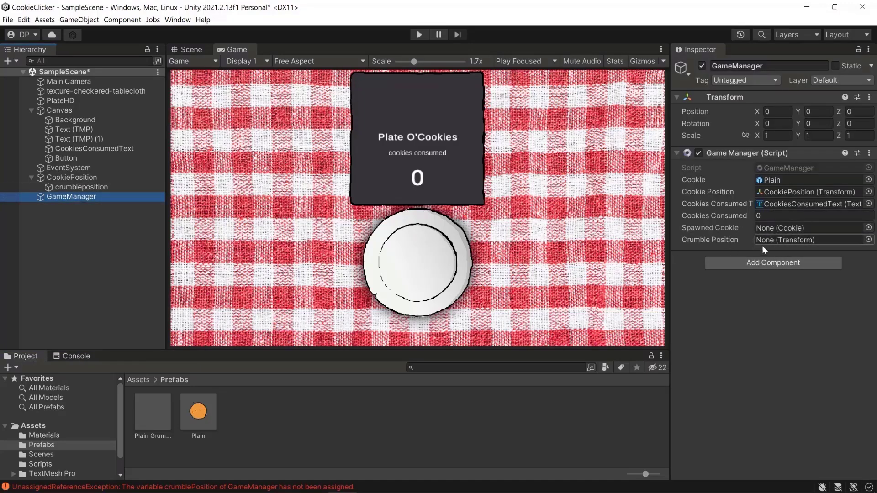
left_click_drag(75, 186, 777, 249)
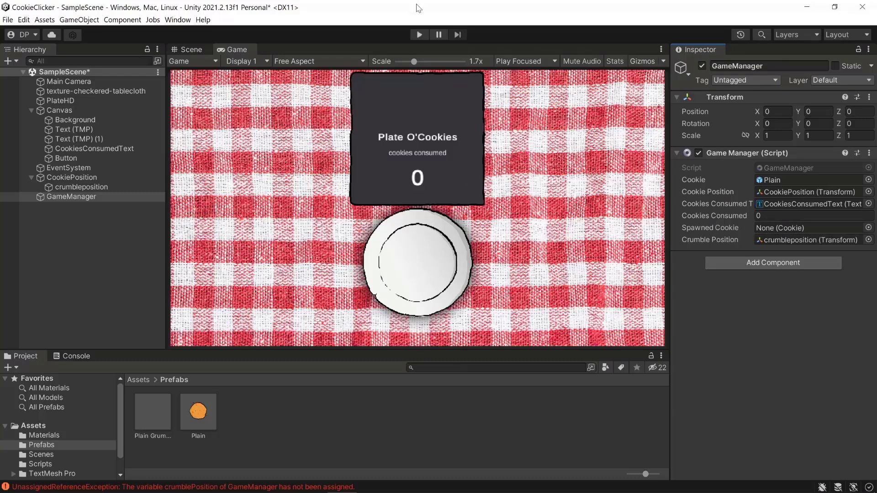
Step: Run the game, consume the cookie repeatedly to test the counter and the crumbles, and stop the game
left_click(418, 36)
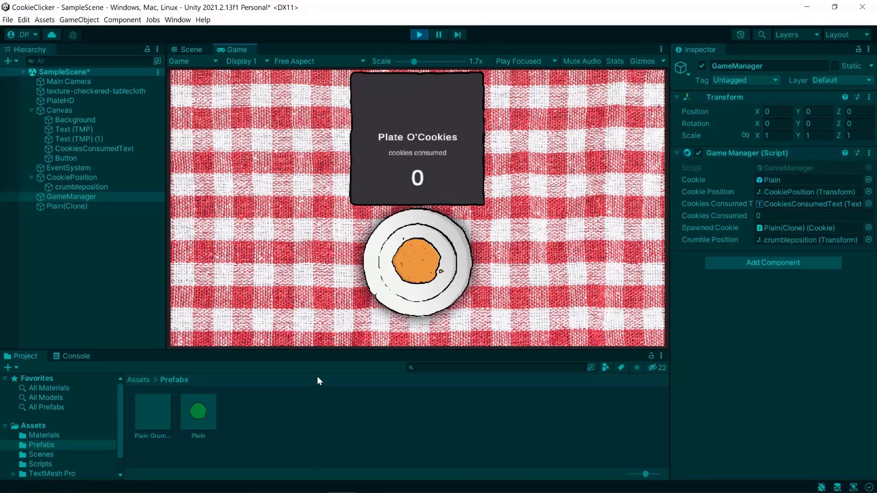
left_click(428, 267)
left_click(429, 268)
left_click(429, 268)
left_click(429, 267)
left_click(428, 267)
left_click(421, 271)
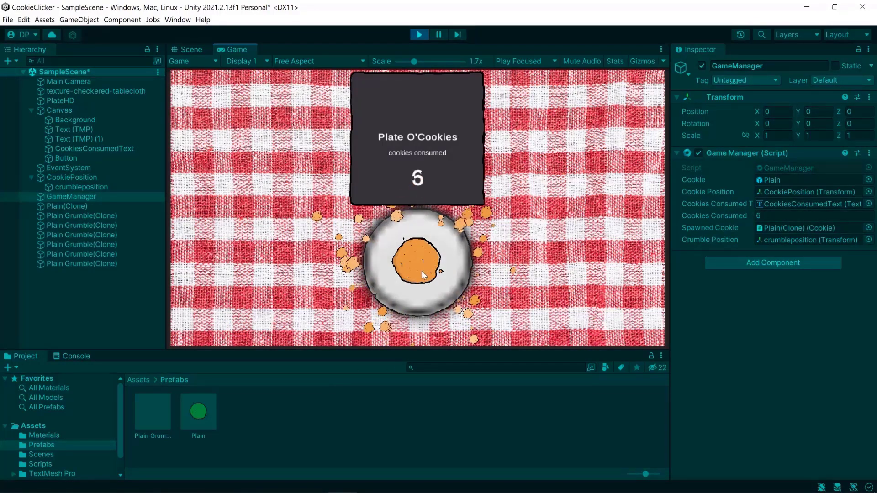
left_click(421, 270)
left_click(421, 270)
left_click(421, 270)
left_click(421, 265)
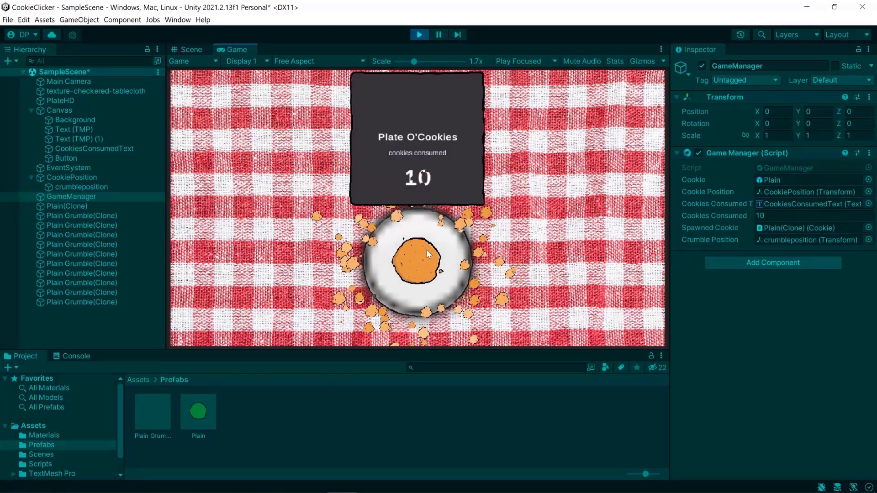
left_click(422, 251)
left_click(414, 259)
left_click(415, 259)
left_click(414, 258)
left_click(414, 258)
left_click(415, 258)
left_click(415, 259)
left_click(414, 259)
left_click(417, 260)
left_click(418, 262)
left_click(418, 262)
left_click(417, 262)
left_click(418, 262)
left_click(418, 262)
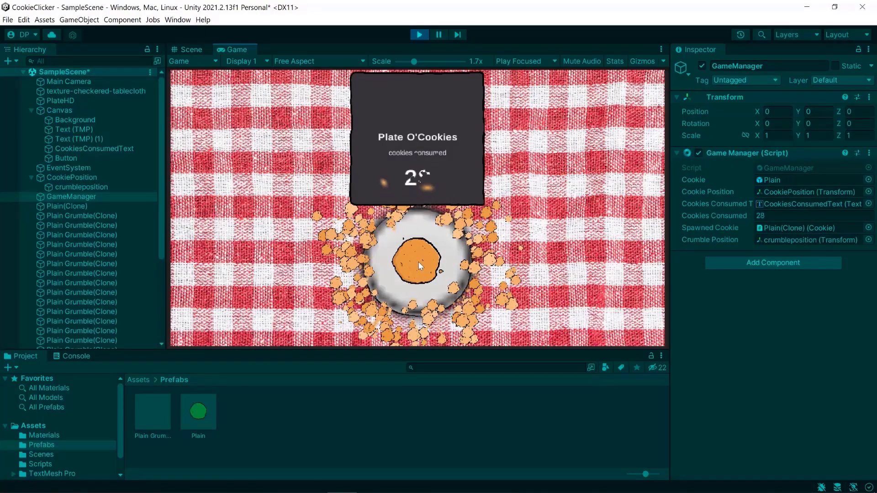
left_click(419, 262)
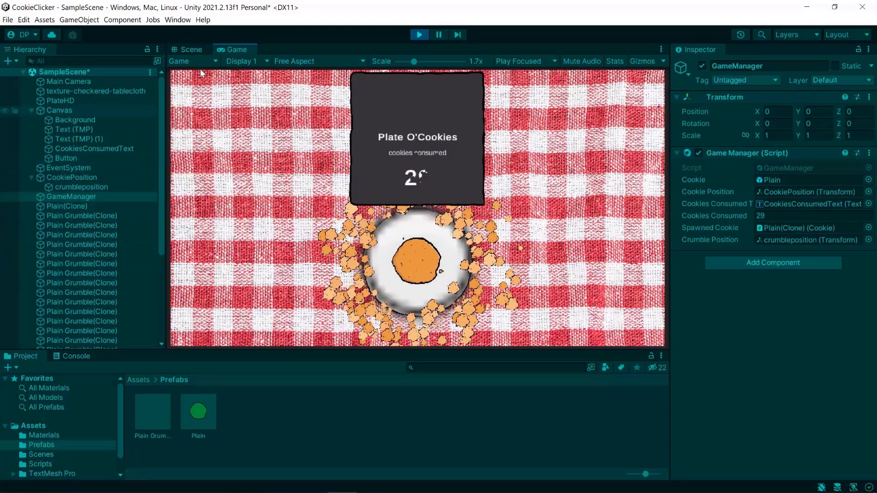
left_click(419, 35)
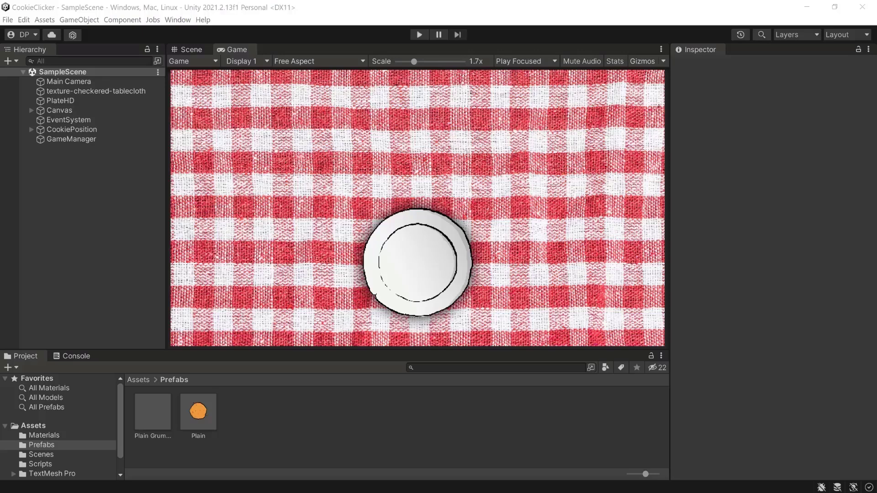
Step: Add a new UI canvas to the scene and name it Menu
right_click(108, 219)
mouse_move(164, 411)
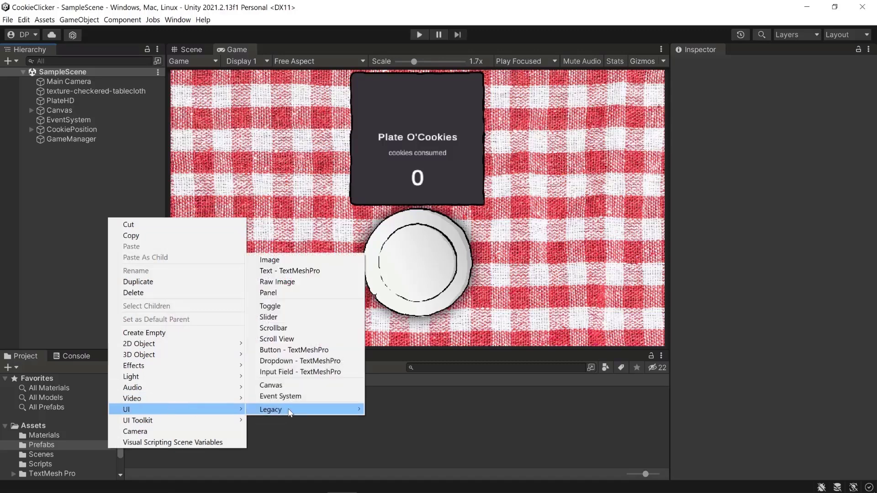
left_click(274, 386)
type("Menu")
key("Return")
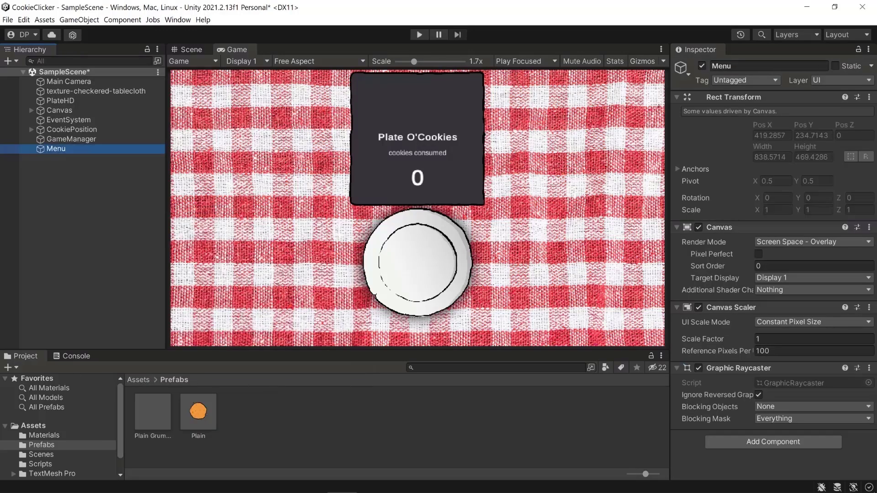
Step: Set the Menu canvas to Screen Space - Camera with the Main Camera as render camera and a plane distance of 1
left_click(804, 241)
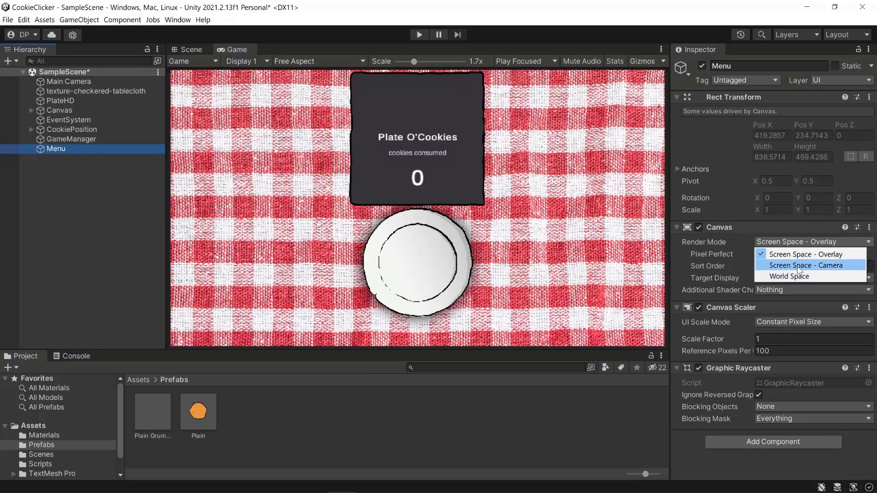
left_click(798, 266)
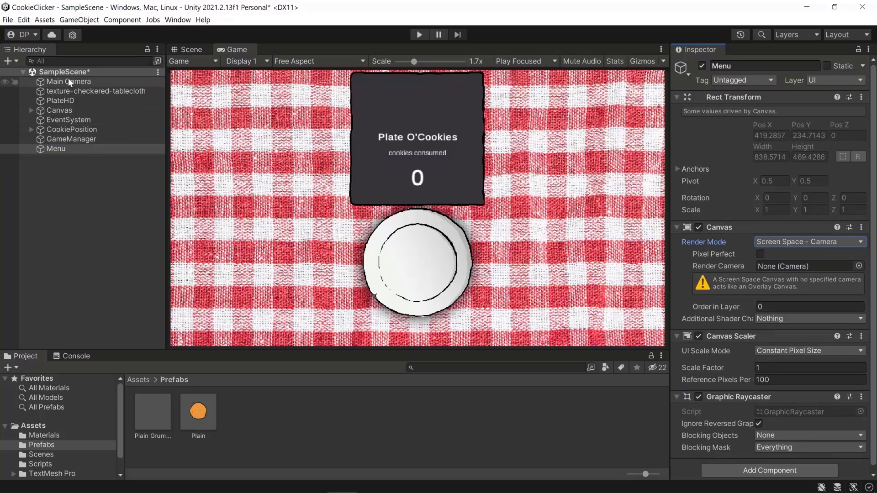
left_click_drag(64, 80, 804, 266)
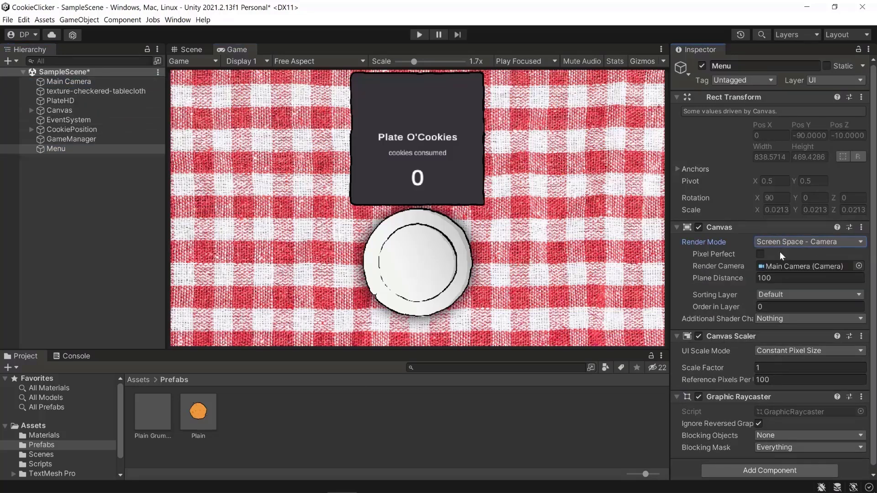
left_click(786, 278)
type("1")
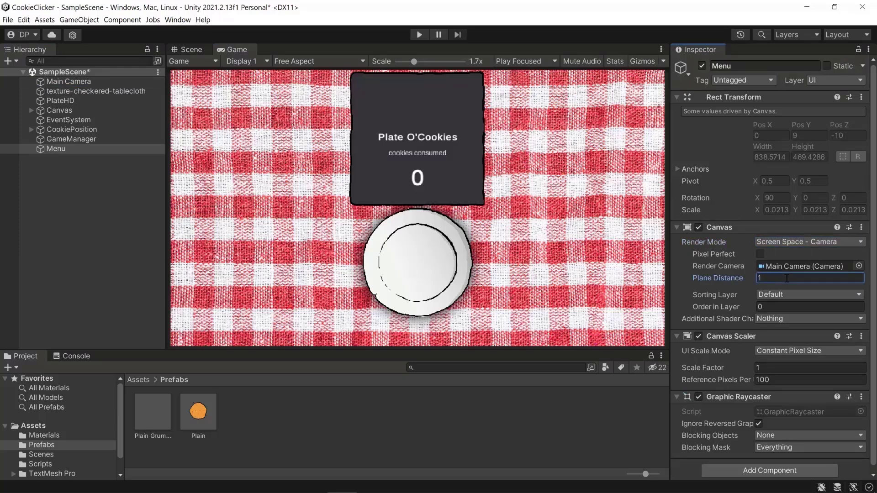
Step: Add a UI image inside Menu and set its anchors to stretch both horizontally and vertically
right_click(63, 147)
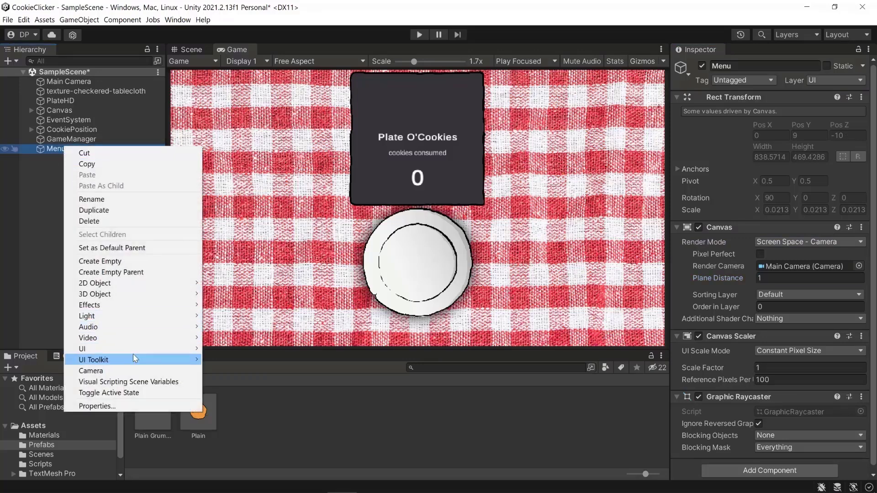
mouse_move(135, 348)
left_click(237, 200)
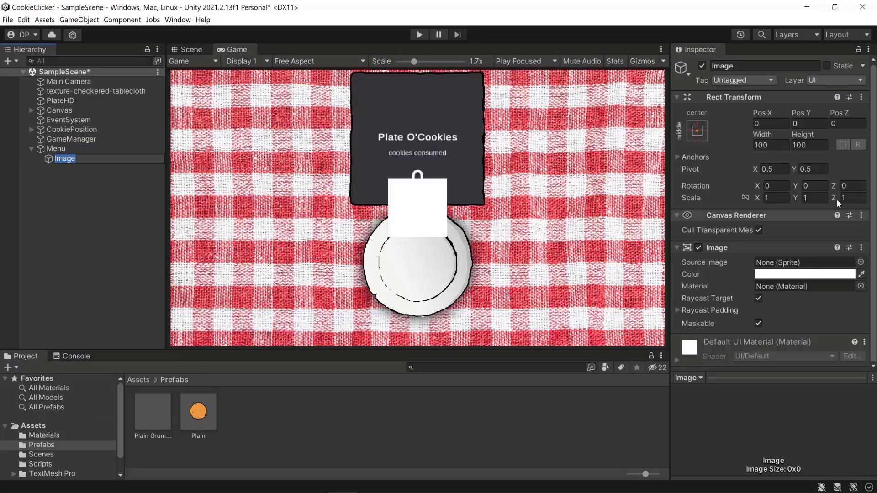
left_click(702, 136)
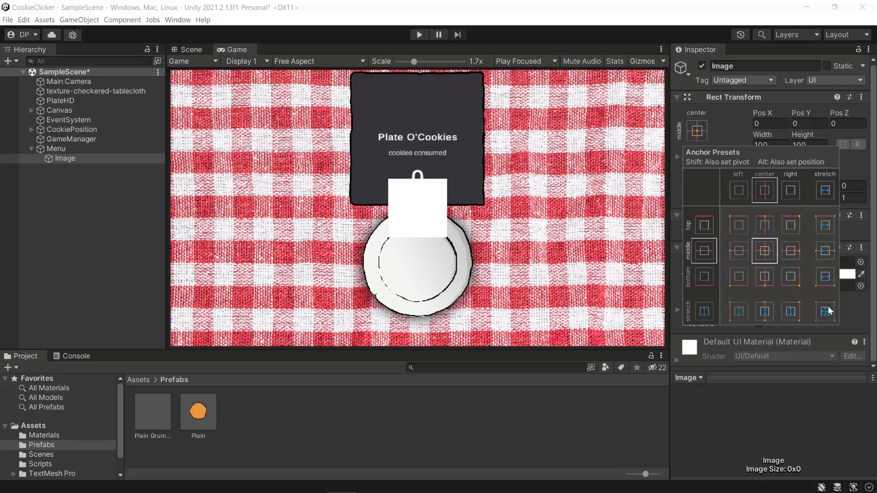
left_click(826, 312)
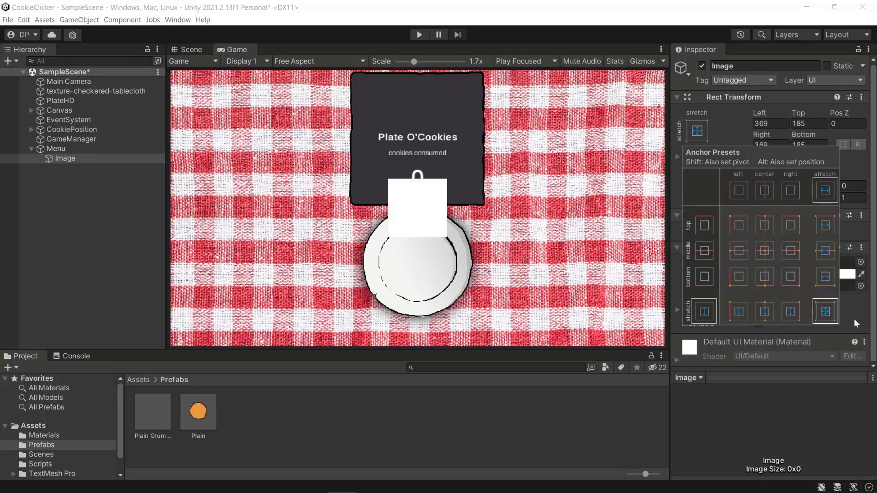
Step: Set the image's Left, Top, Right and Bottom offsets to 0 so it fills the canvas
left_click(765, 124)
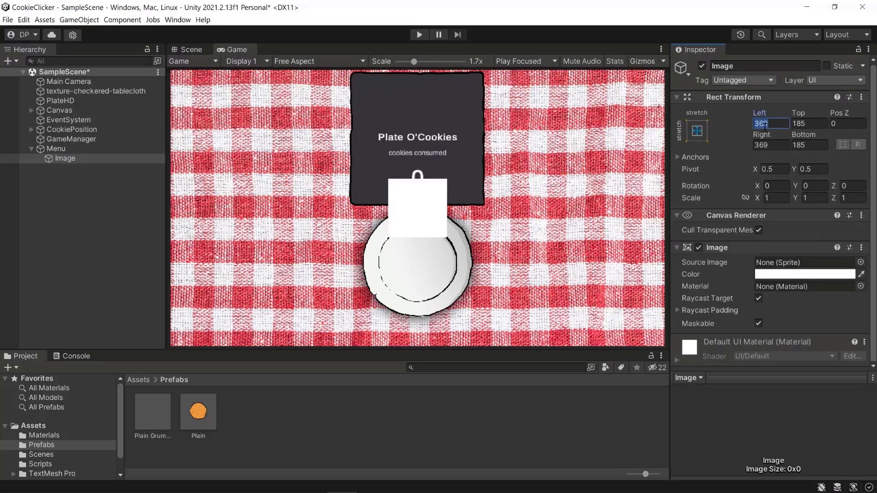
type("0")
key("Tab")
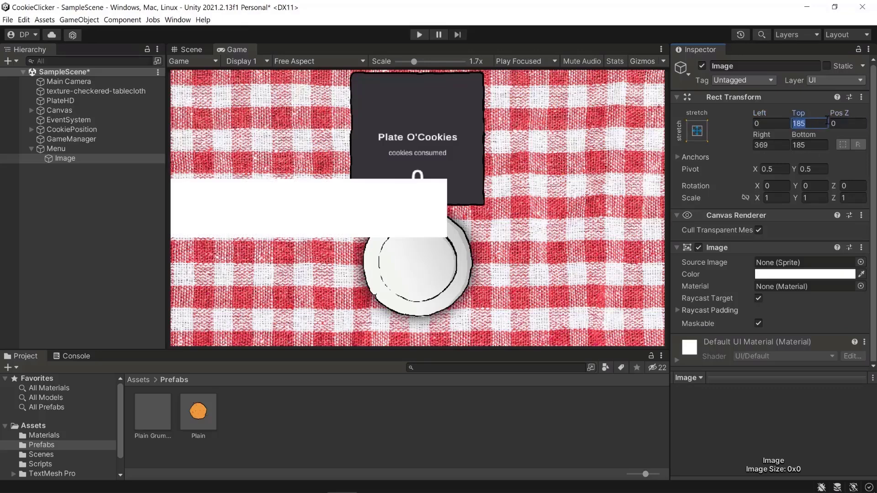
type("0")
left_click(782, 144)
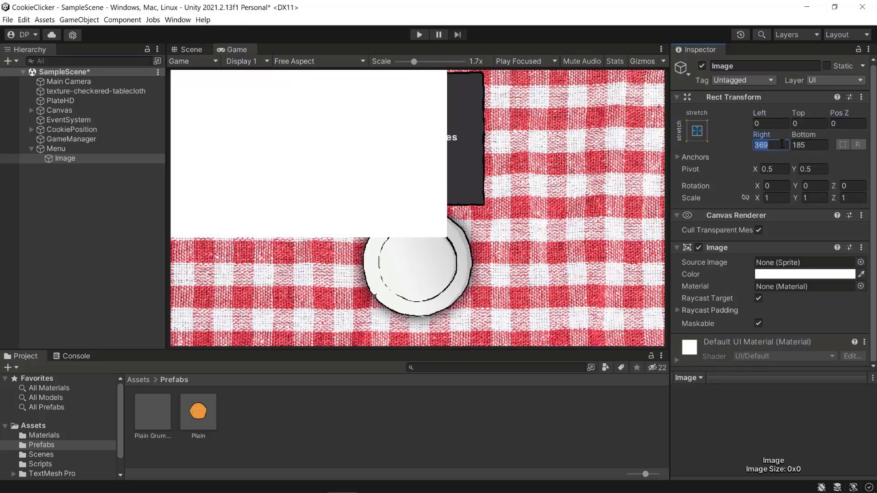
type("0")
key("Tab")
type("0")
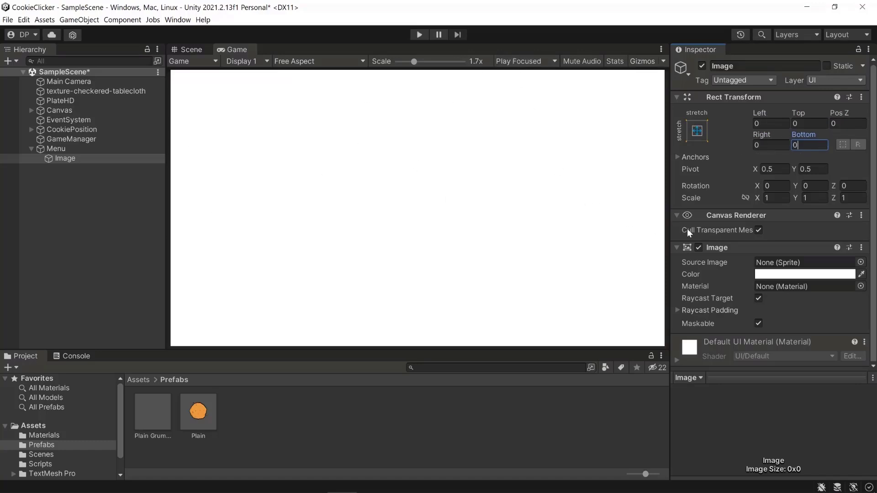
Step: Set the image's color to hexadecimal 323232
left_click(770, 276)
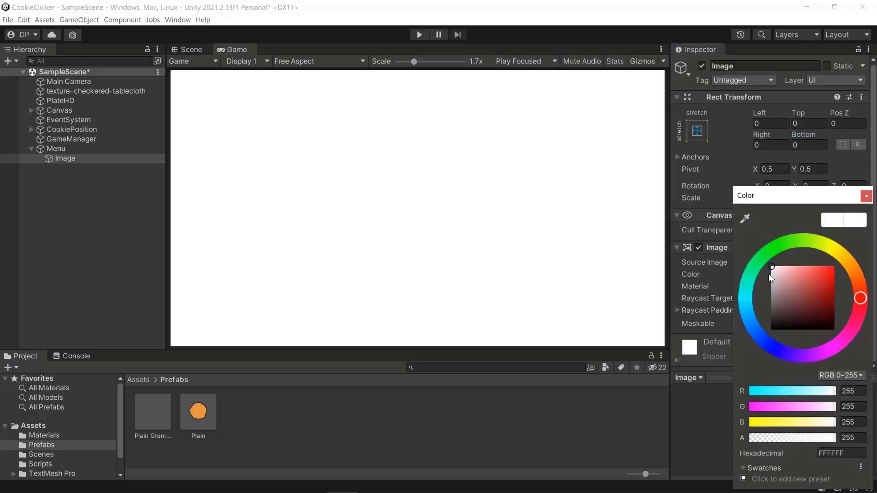
left_click(826, 453)
type("323232")
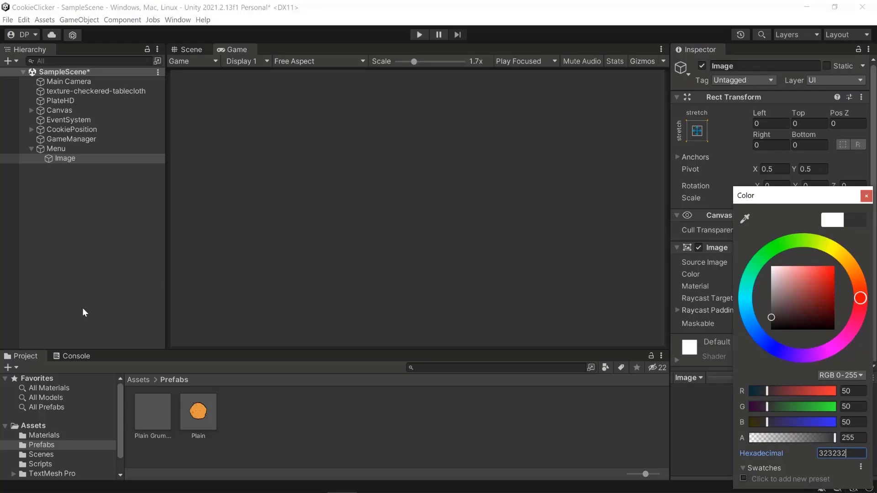
Step: Dock the Game view beside the Project window so the Scene view can be seen at the same time
left_click_drag(232, 50, 655, 426)
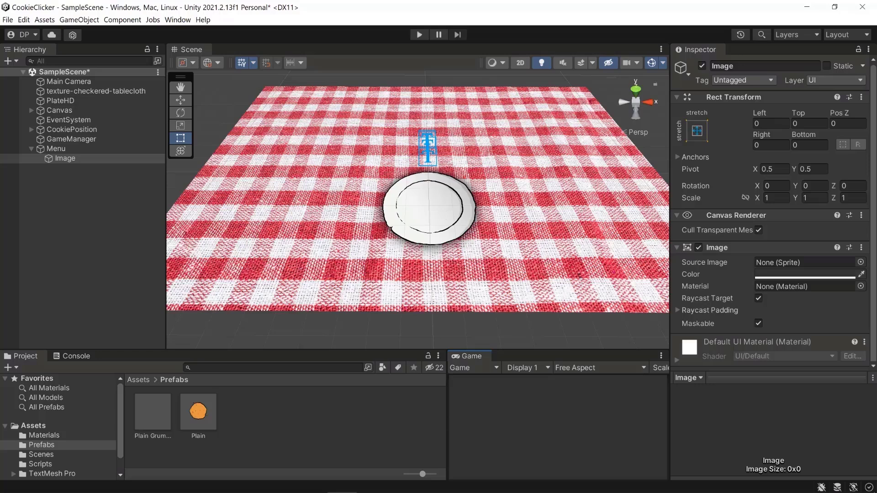
Step: Set the Menu canvas's Order in Layer to 10 and rename its child image MainMenu
left_click(14, 148)
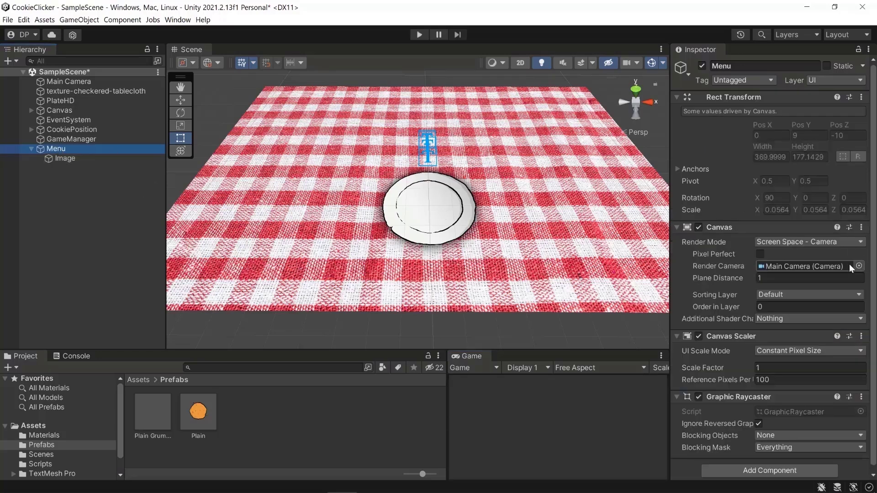
left_click(780, 307)
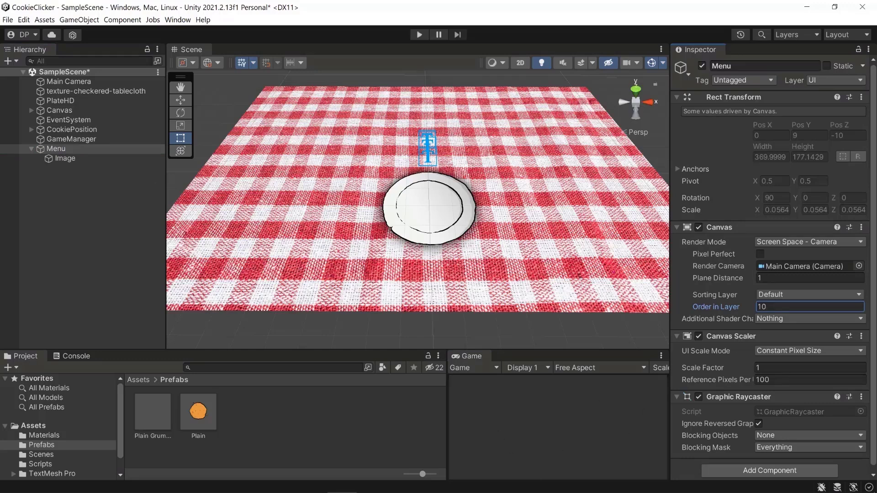
left_click(72, 160)
key("F2")
type("MainMenu")
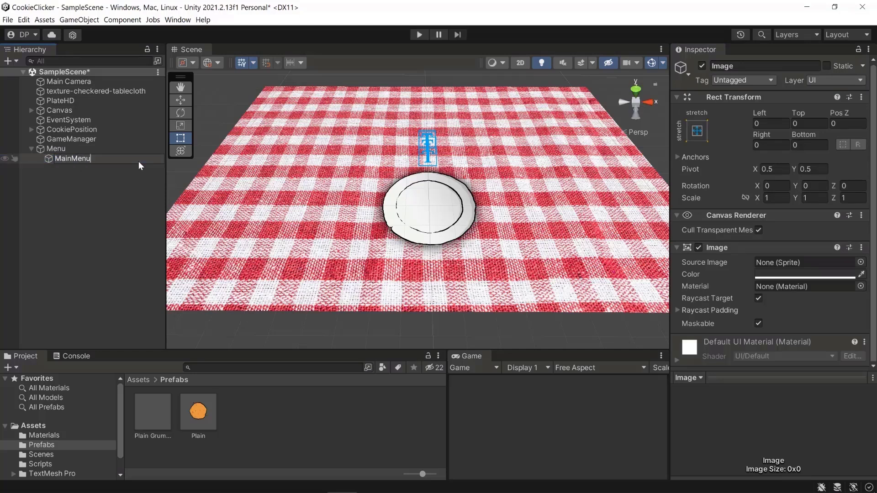
key("Return")
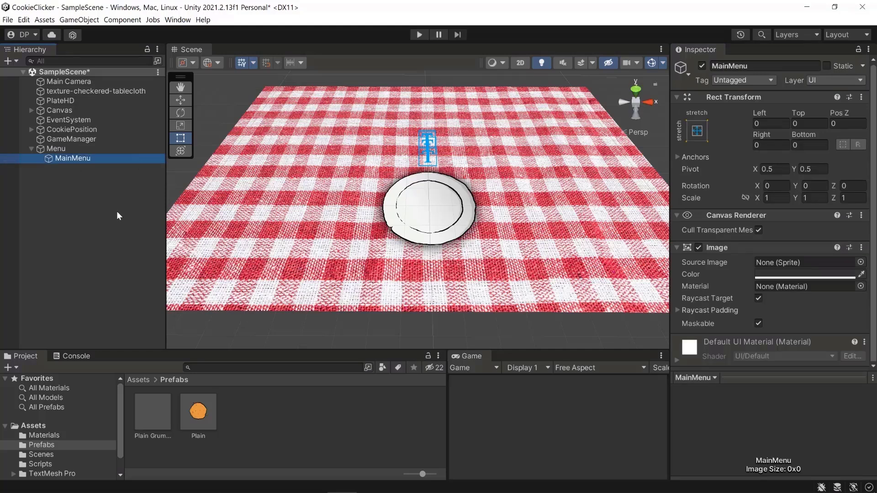
Step: Add a TextMeshPro UI text element as a child of MainMenu
right_click(79, 160)
mouse_move(167, 324)
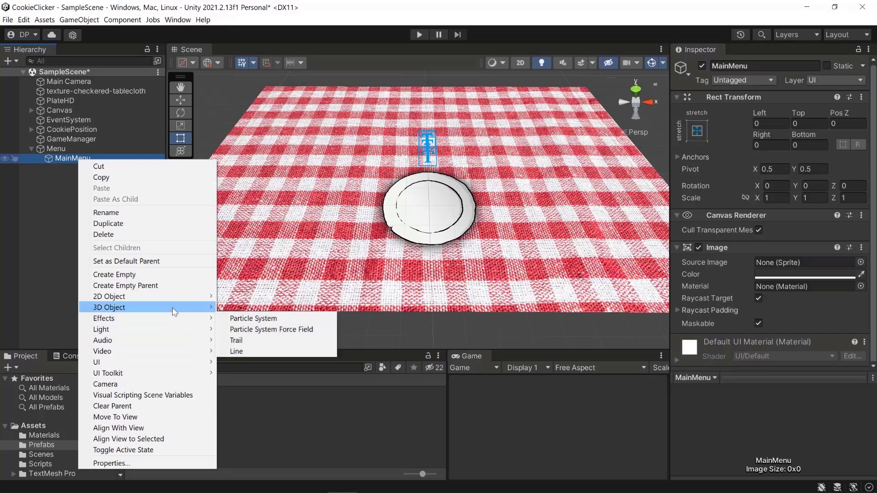
mouse_move(157, 362)
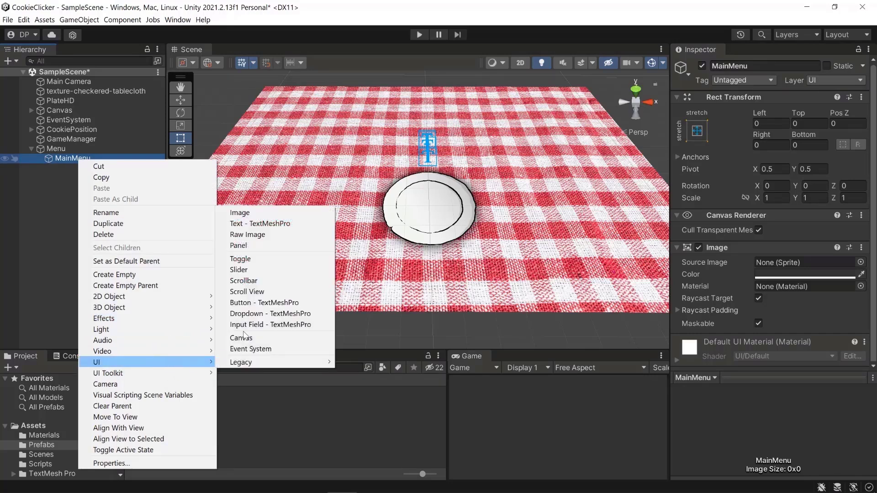
left_click(249, 223)
Step: Set the new text element's Pos Y to -50 and its width to 275
left_click(813, 125)
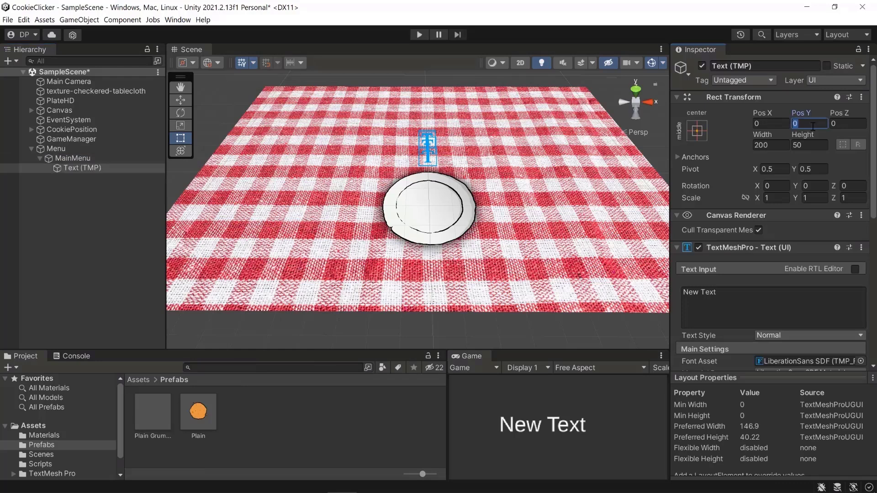
type("-50")
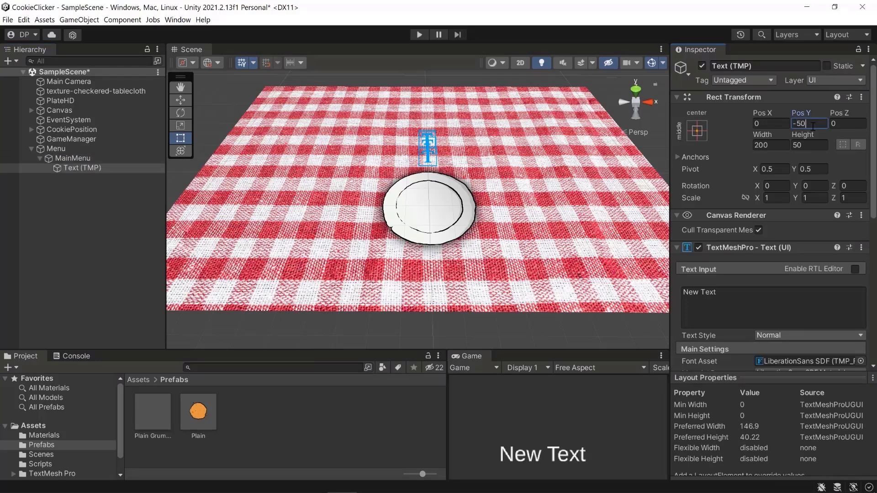
key("Tab")
key("Tab")
type("275")
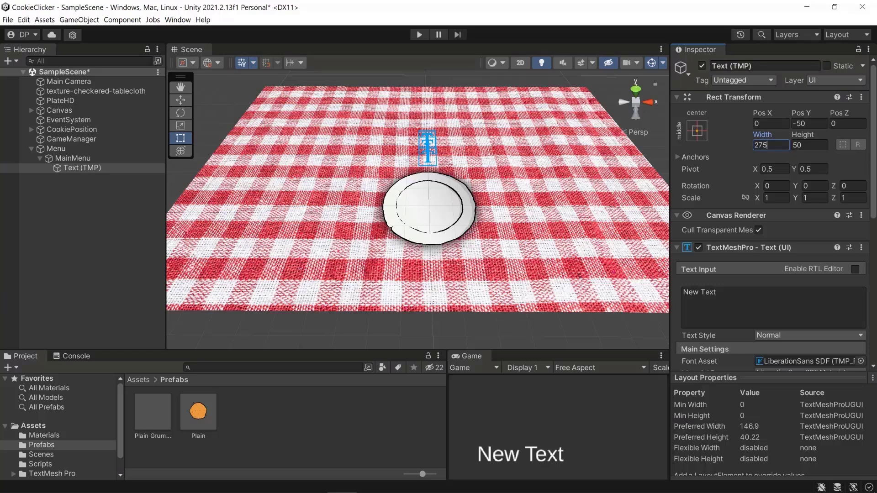
Step: Change the text content to "Cookie Clicker" and format it bold at font size 30
double_click(734, 299)
key("ctrl+a")
type("okie Clicker")
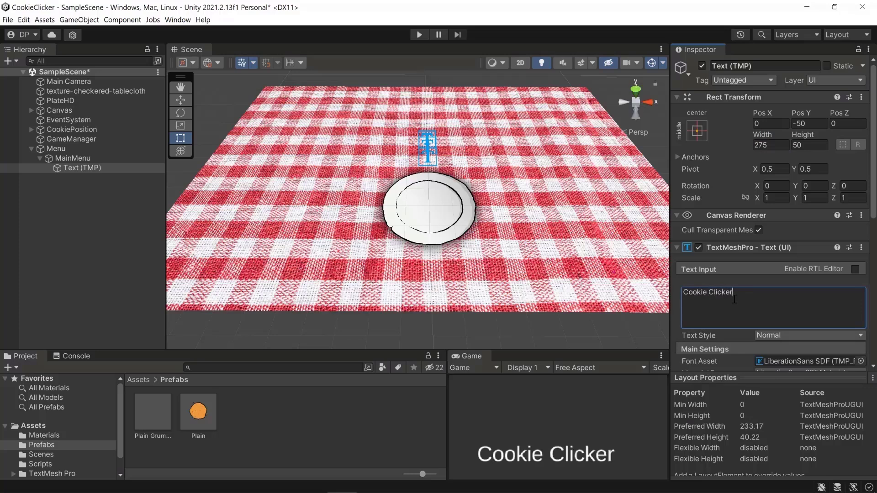
scroll(733, 299, "down", 5)
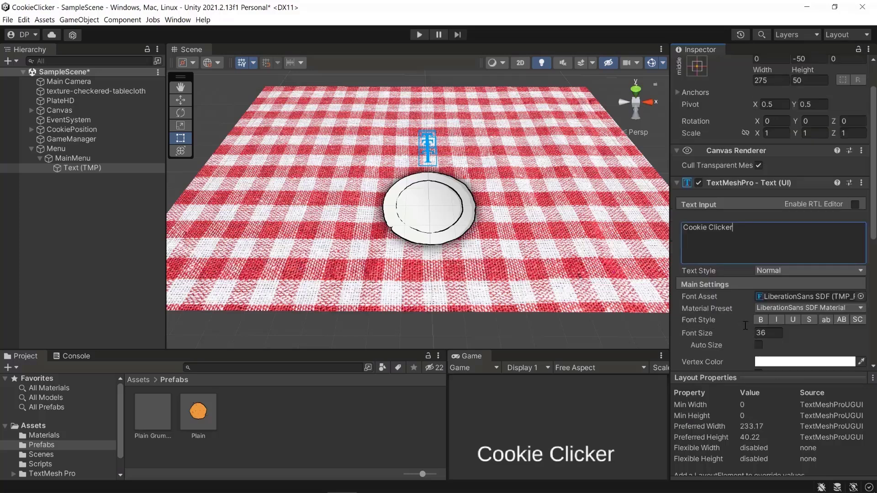
left_click(768, 269)
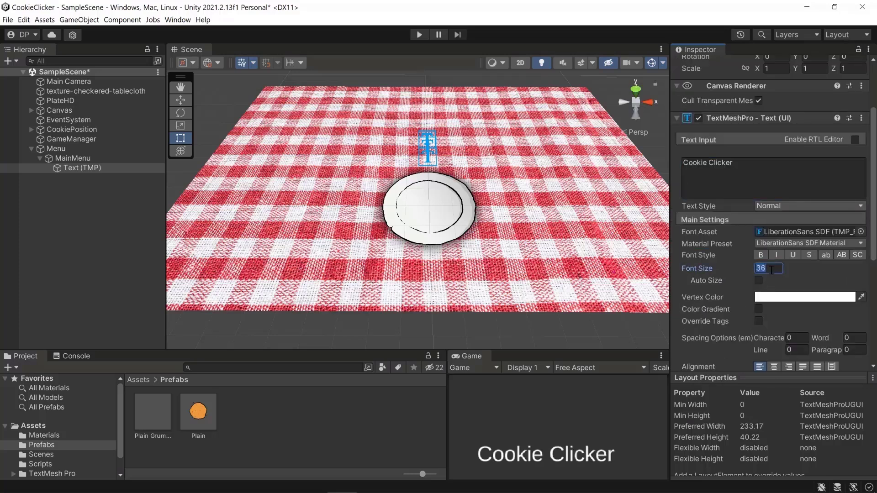
type("30")
left_click(760, 255)
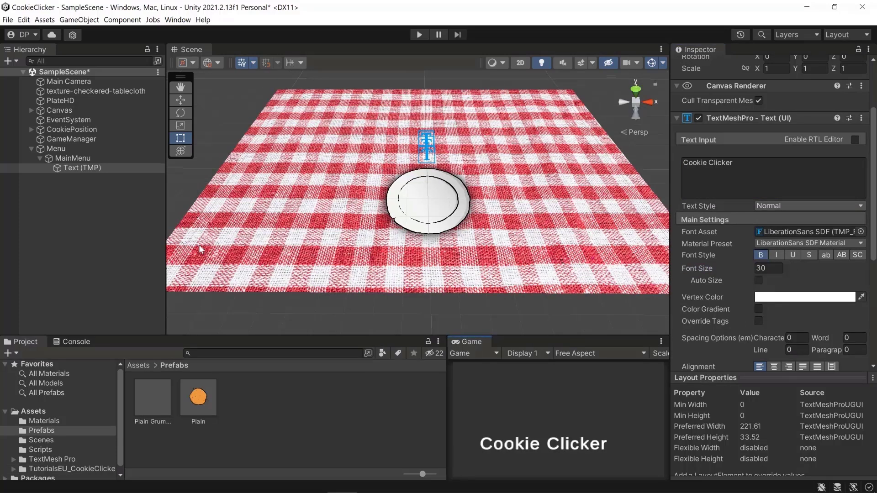
Step: Duplicate the title text element and change the copy's text to "THE GAME"
left_click(94, 169)
key("ctrl+d")
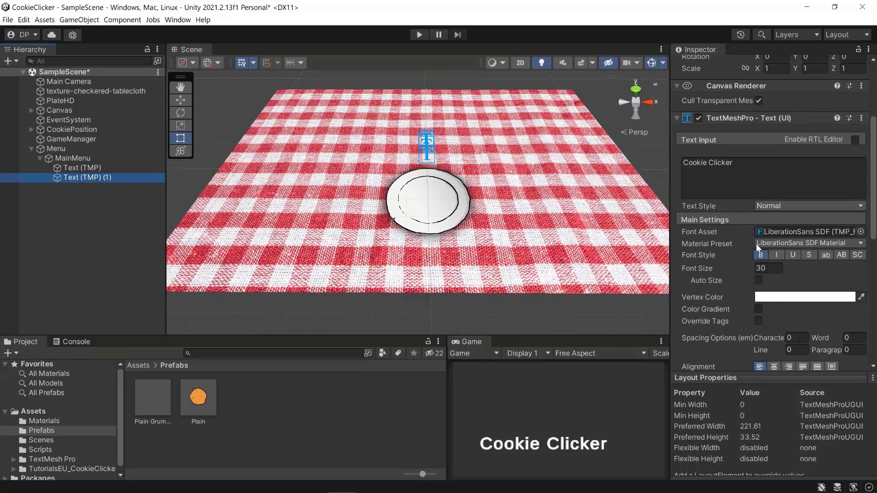
left_click(754, 169)
type("T")
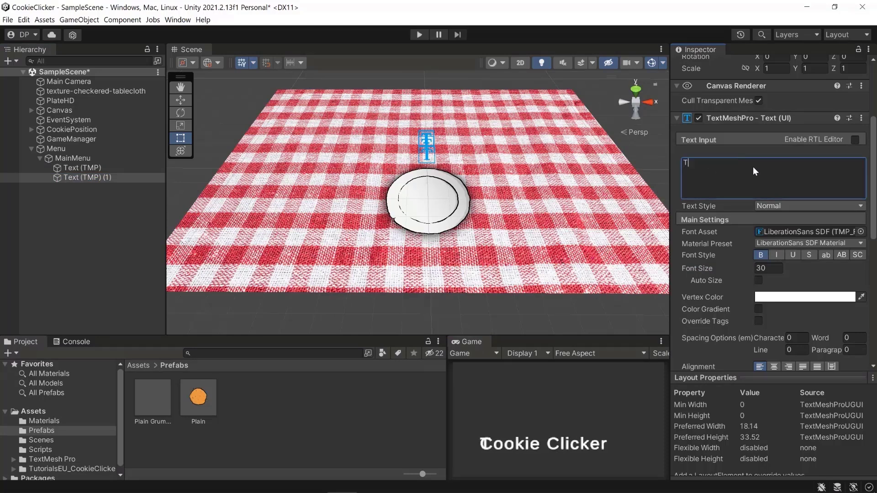
type("HE GAME")
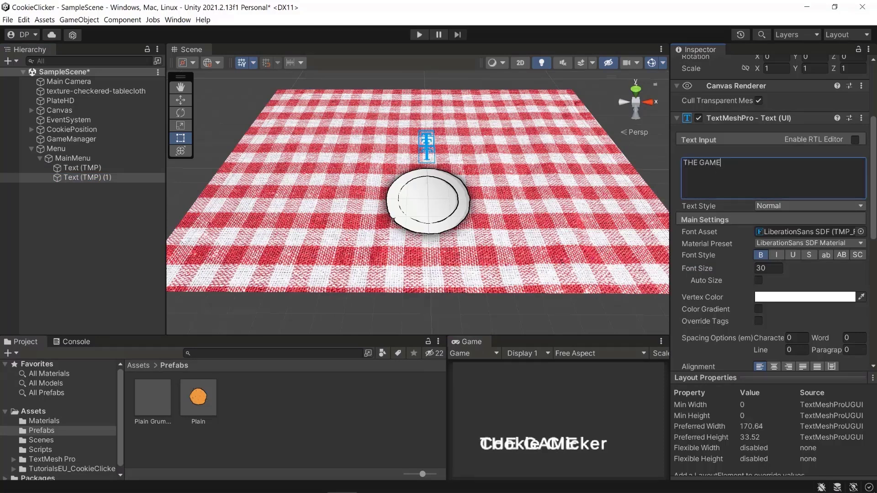
Step: Insert spaces between the letters of the "THE GAME" text to spread it out
left_click(688, 163)
left_click(696, 164)
left_click(709, 163)
left_click(716, 163)
triple_click(723, 163)
key("ctrl+z")
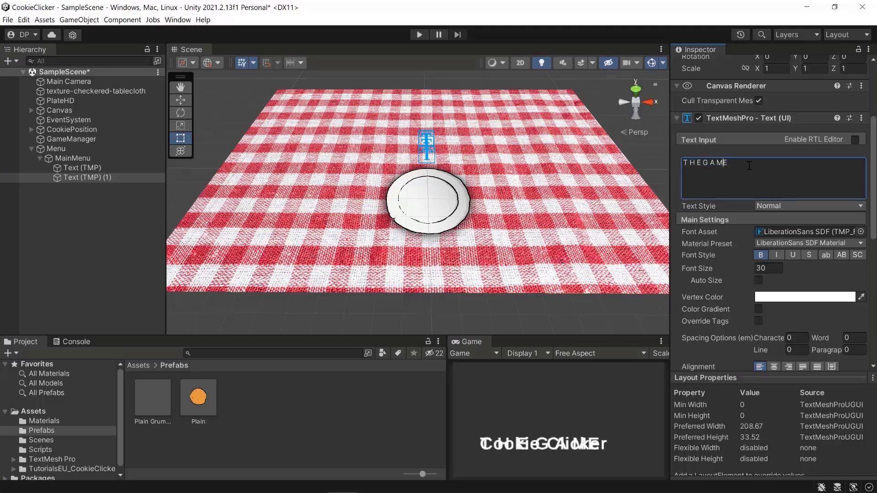
left_click(704, 162)
key("ctrl+a")
Step: Turn off bold on the "THE GAME" text and set its font size to 20 and character spacing to 100
left_click(763, 258)
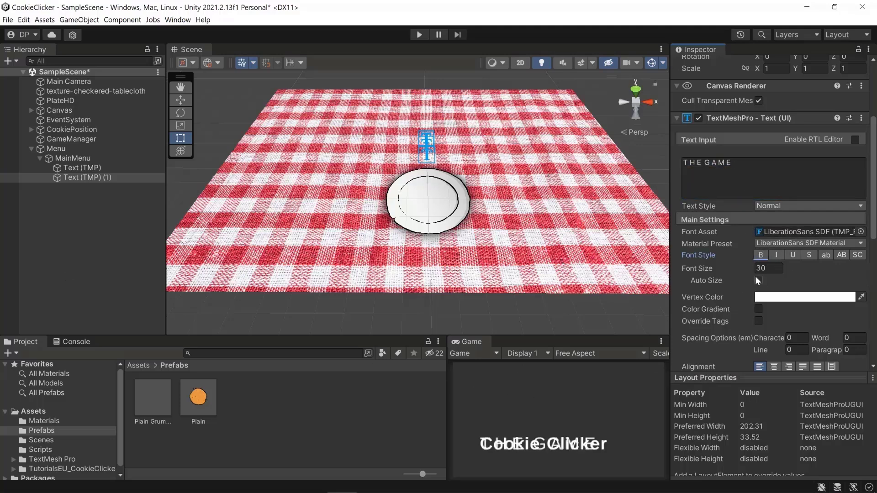
left_click(768, 269)
type("20")
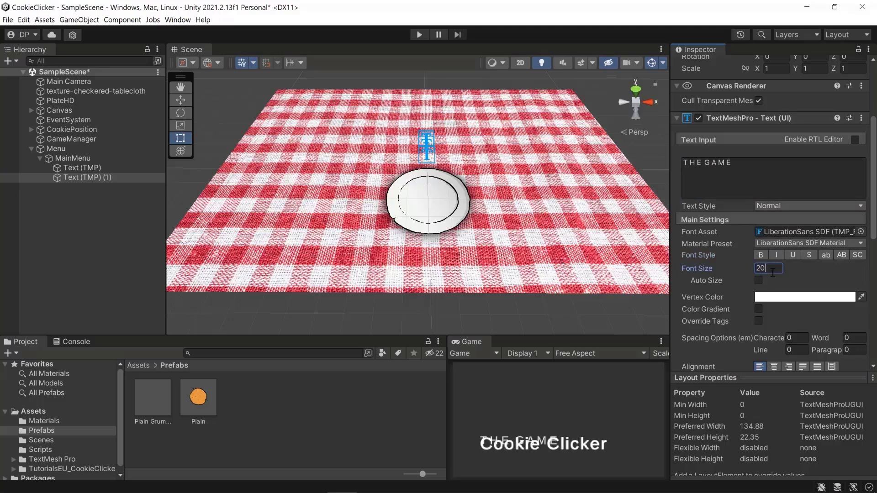
left_click(797, 338)
type("100")
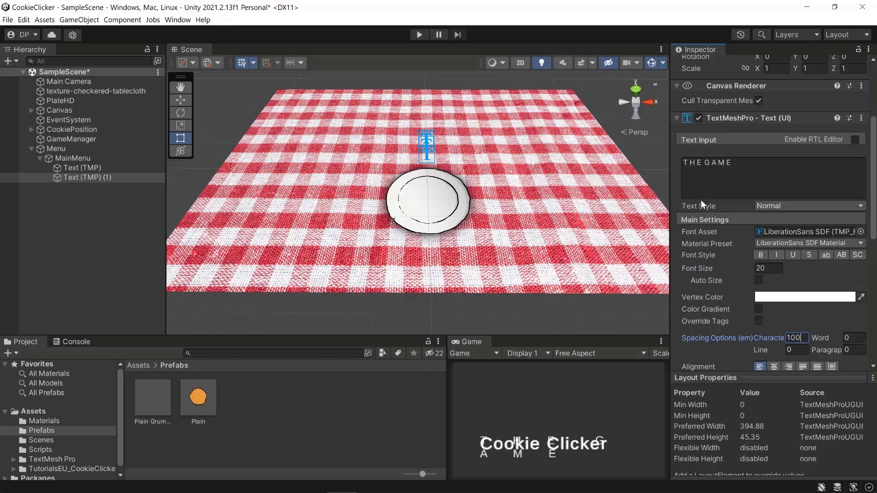
Step: Remove the extra spaces between the individual letters so the subtitle reads "THE GAME"
left_click(691, 163)
left_click(692, 163)
key("BackSpace")
left_click(694, 164)
key("BackSpace")
left_click(709, 163)
key("BackSpace")
left_click(713, 164)
key("BackSpace")
left_click(718, 165)
key("BackSpace")
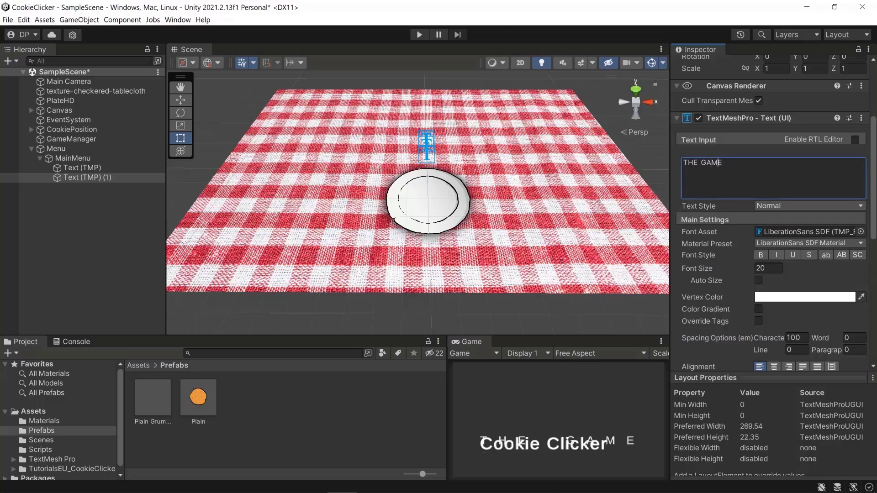
Step: Set the "THE GAME" text's Pos Y to -90 so it sits below the title
scroll(776, 183, "up", 5)
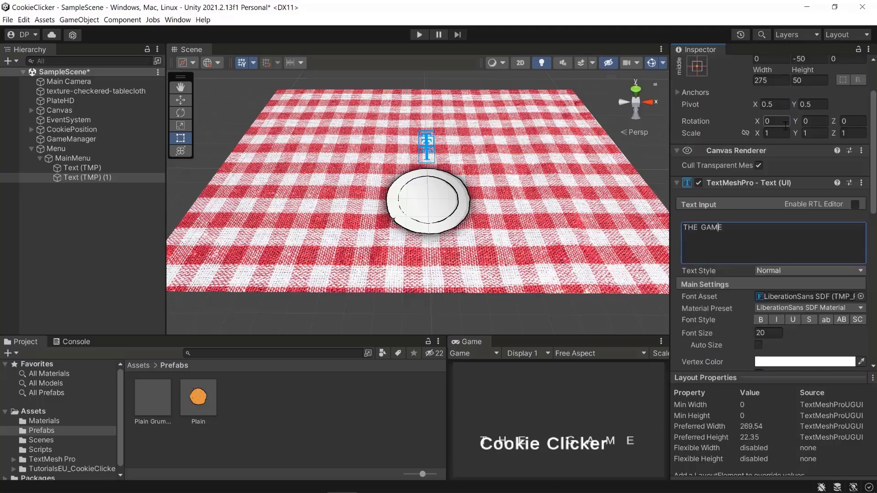
left_click(812, 123)
left_click(812, 122)
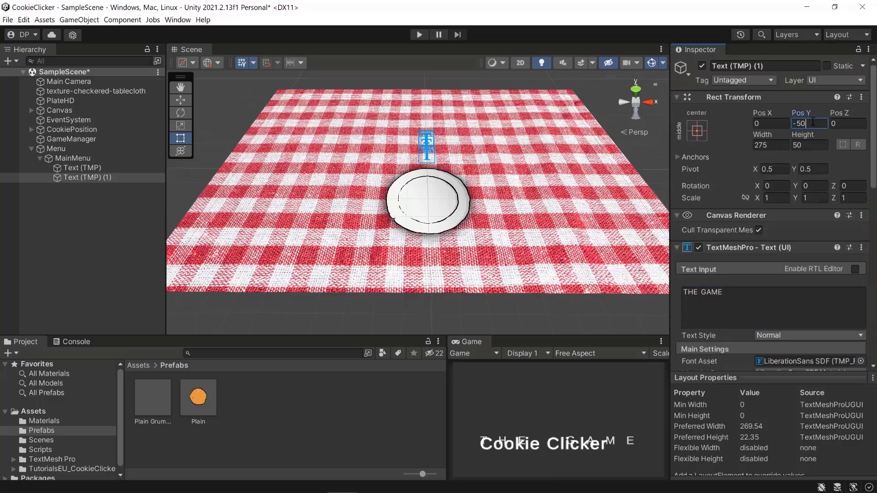
key("BackSpace")
key("BackSpace")
type("9")
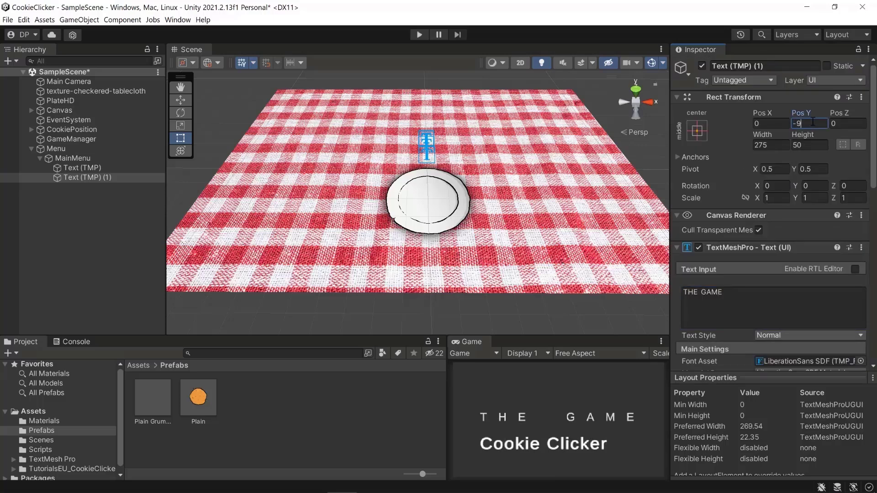
type("0")
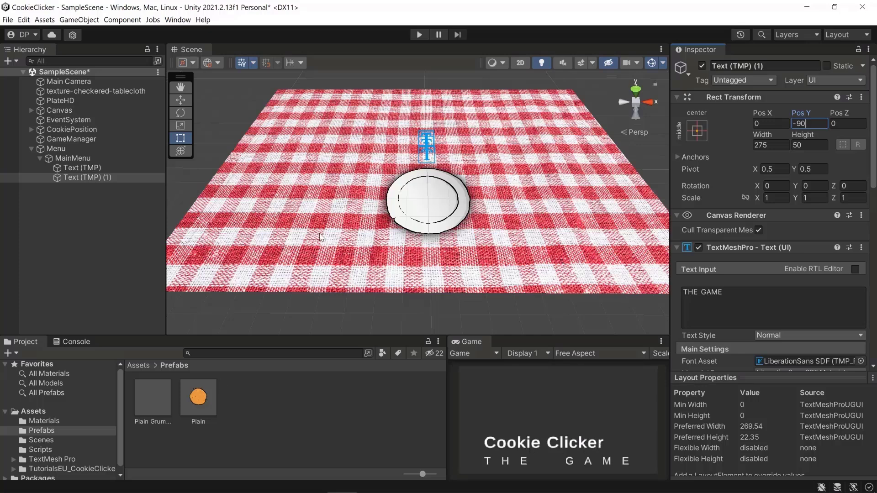
Step: Replace the "Cookie Clicker" title text with "Plate O'Cookies"
left_click(82, 168)
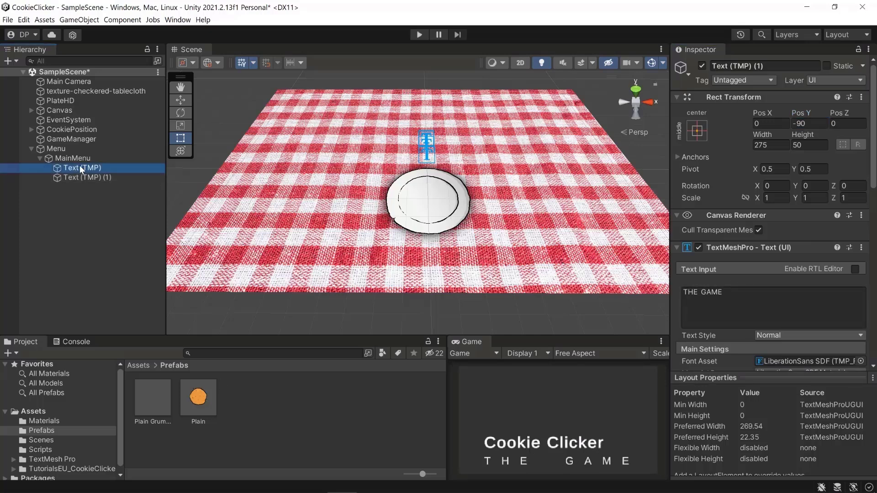
double_click(762, 305)
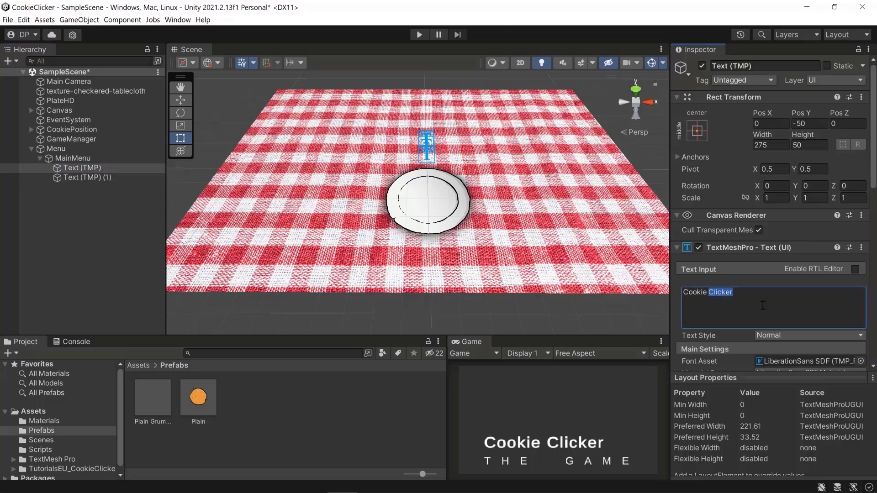
key("ctrl+a")
key("BackSpace")
type("Plate O' Cooklie")
key("BackSpace")
key("BackSpace")
key("BackSpace")
type("ies")
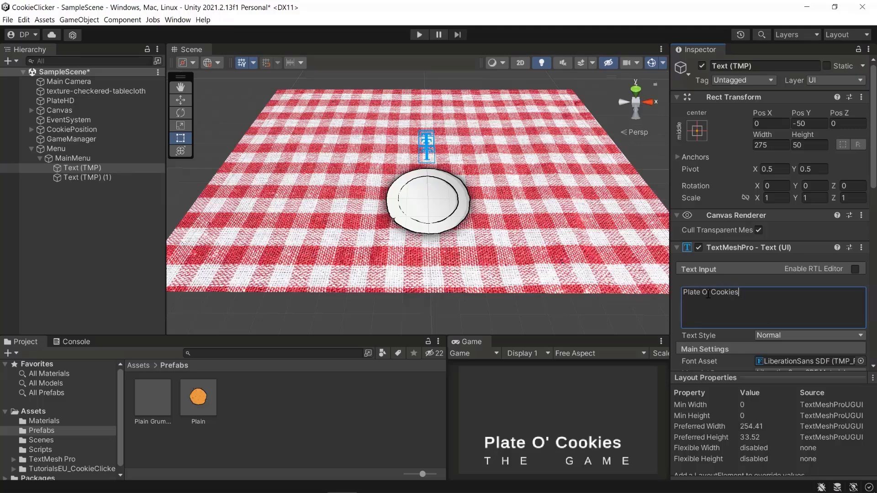
left_click(708, 292)
key("Delete")
Step: Center-align the "Plate O'Cookies" title text horizontally
scroll(771, 320, "down", 5)
scroll(788, 321, "down", 3)
left_click(773, 301)
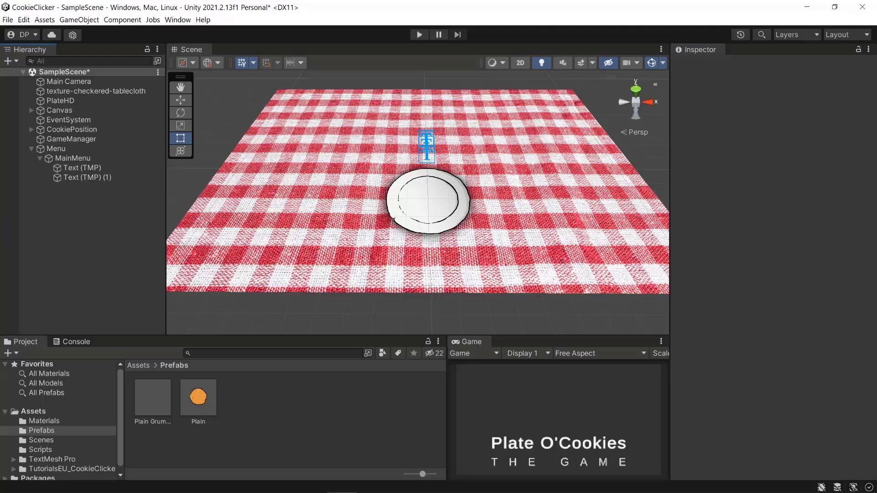
Step: Add a TextMeshPro button as a child of MainMenu and name it Subscribe
right_click(71, 158)
mouse_move(137, 359)
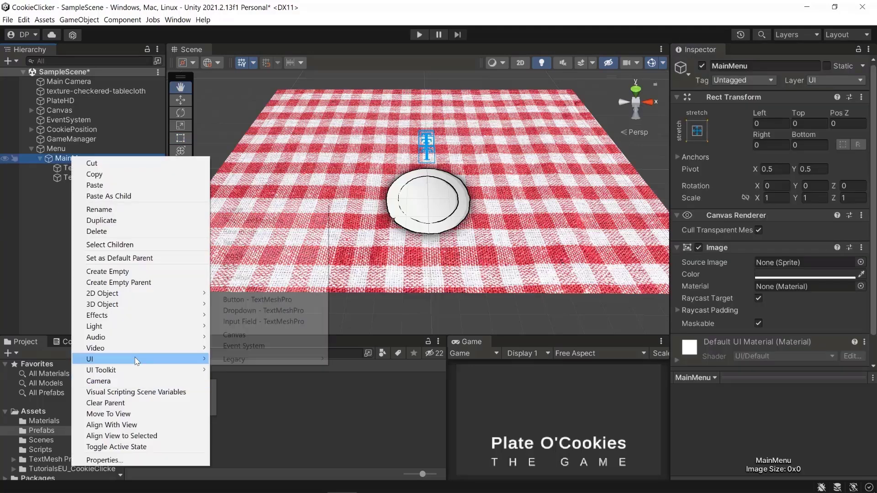
left_click(246, 301)
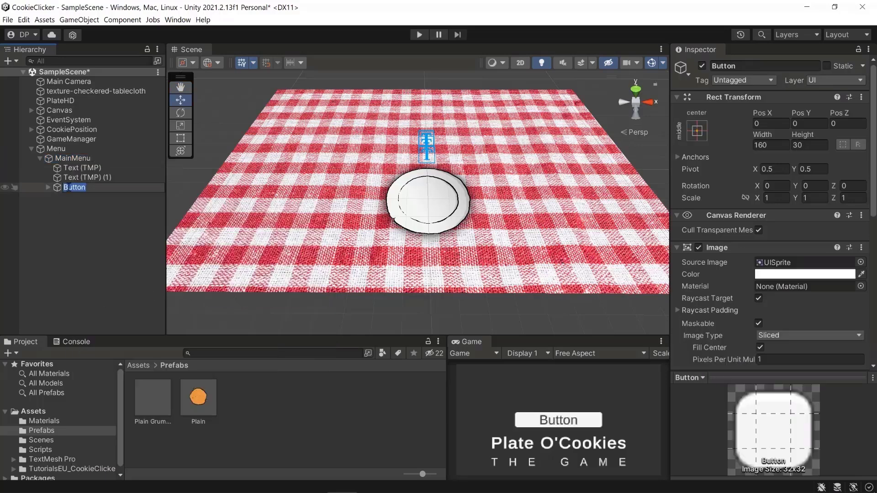
type("Subscribe")
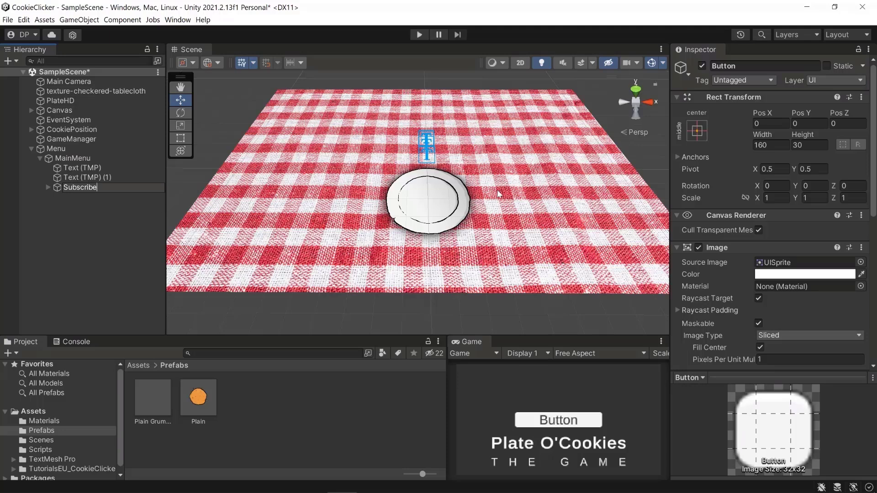
key("Return")
Step: Set the Subscribe button's Pos Y to -125
left_click(808, 123)
type("-1")
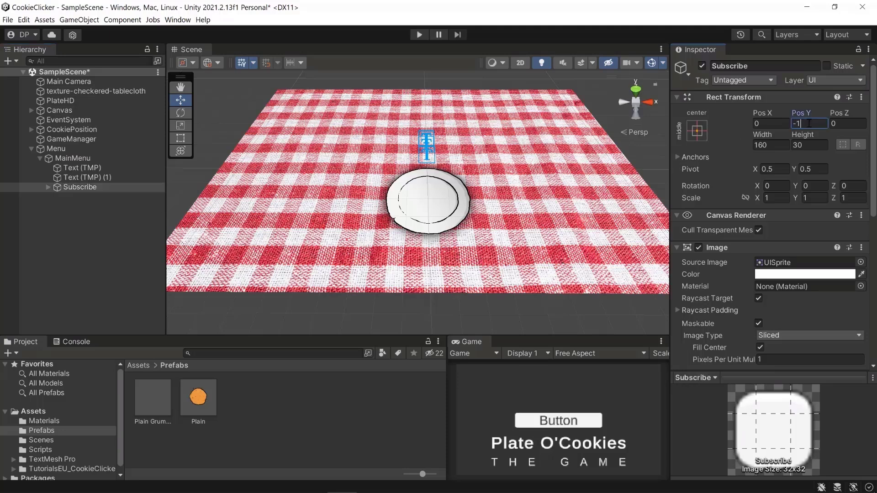
type("25")
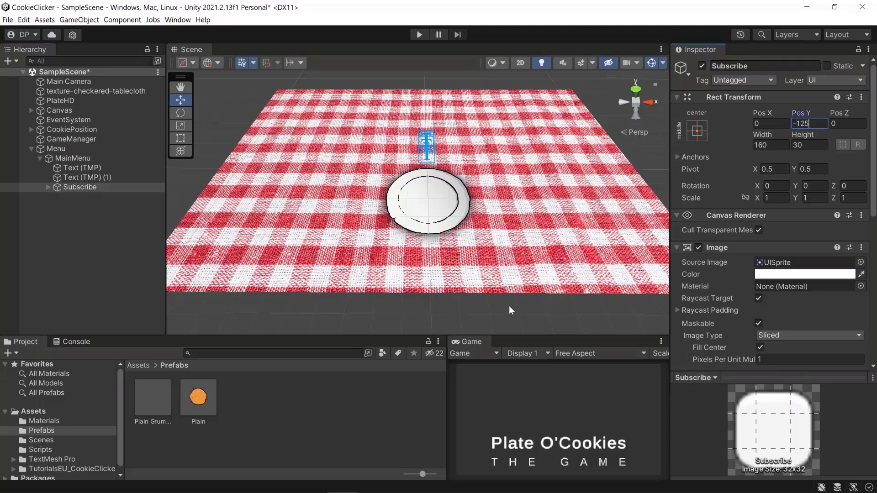
Step: Set the Game view to the 16:9 aspect ratio and check the Menu canvas settings
left_click(570, 352)
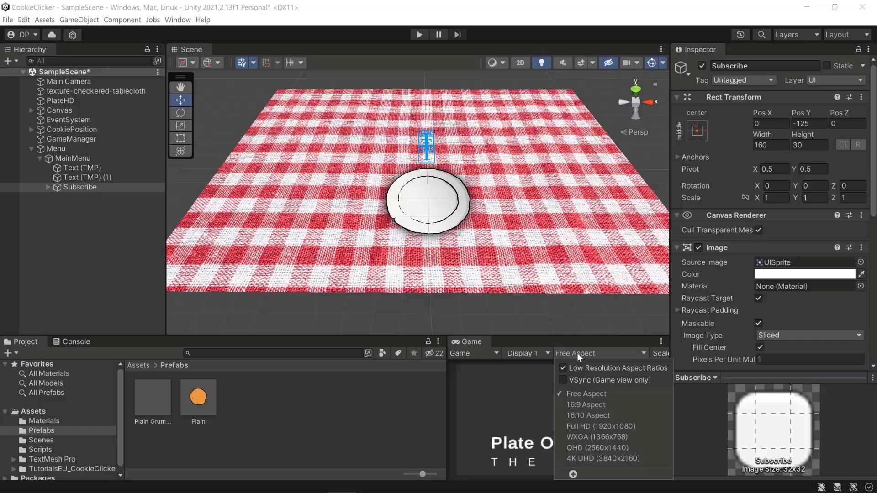
left_click(587, 406)
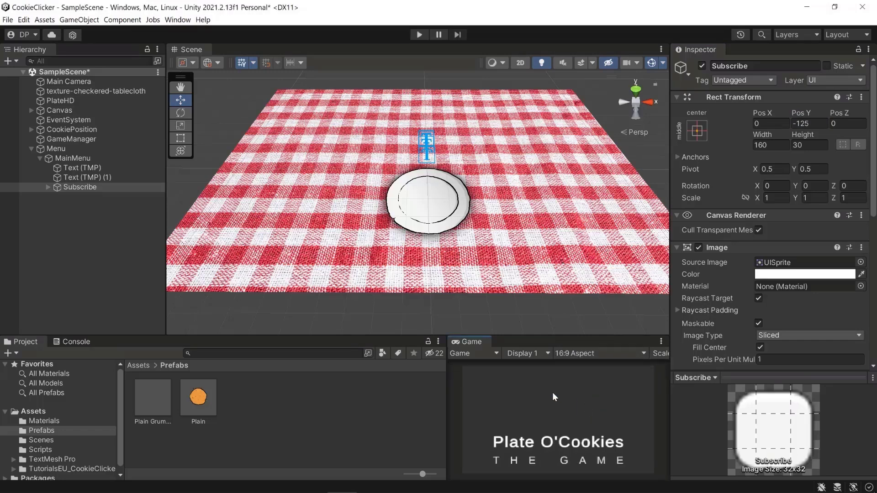
left_click(70, 158)
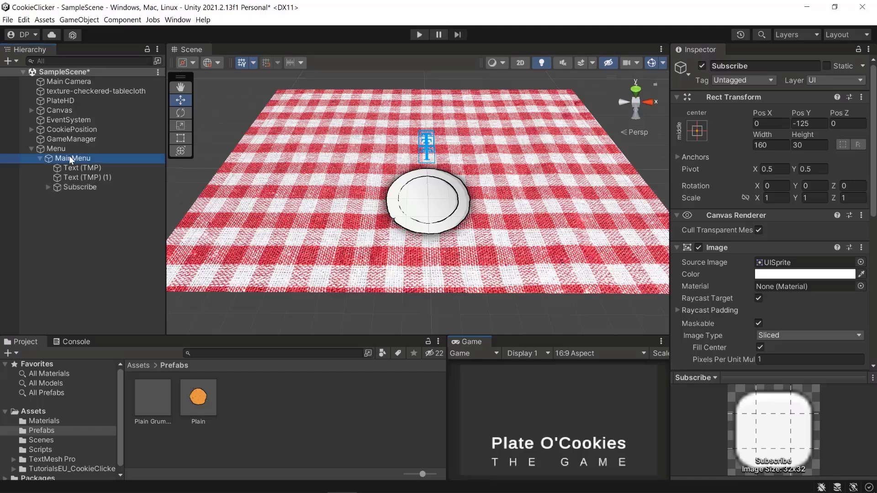
left_click(66, 150)
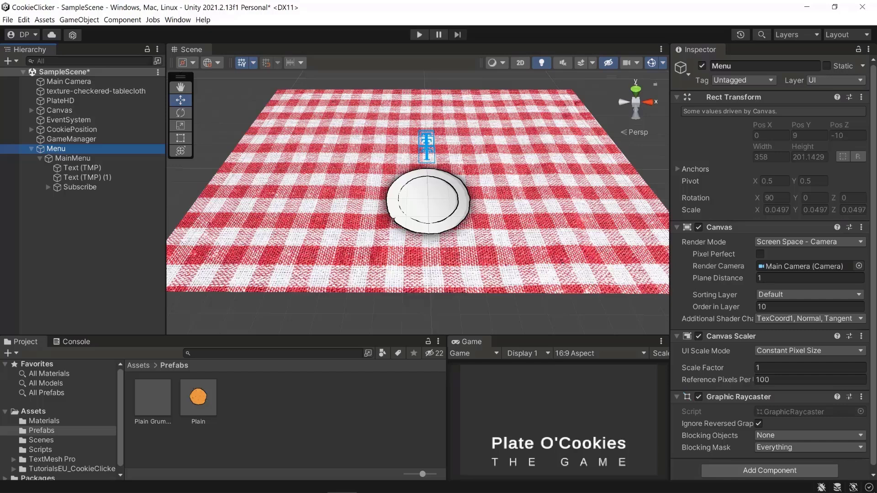
scroll(763, 251, "down", 1)
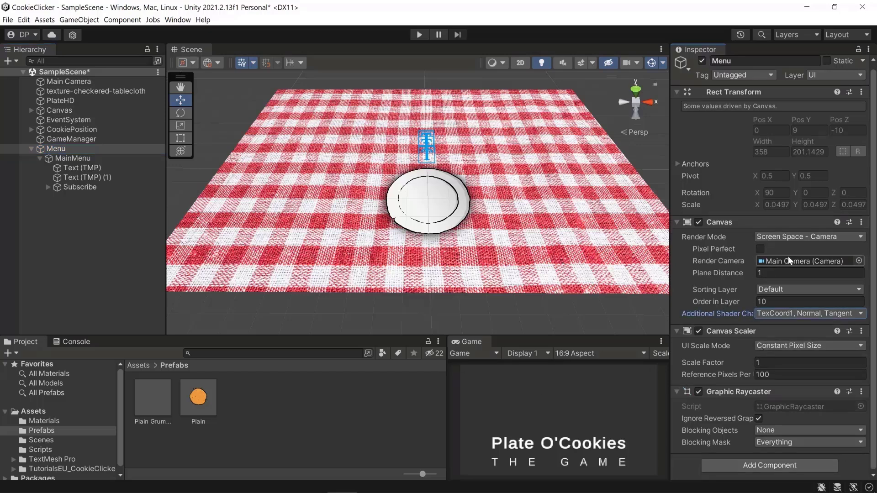
Step: Move both title texts and the Subscribe button up together, placing the button at about Pos Y -51
left_click(69, 169)
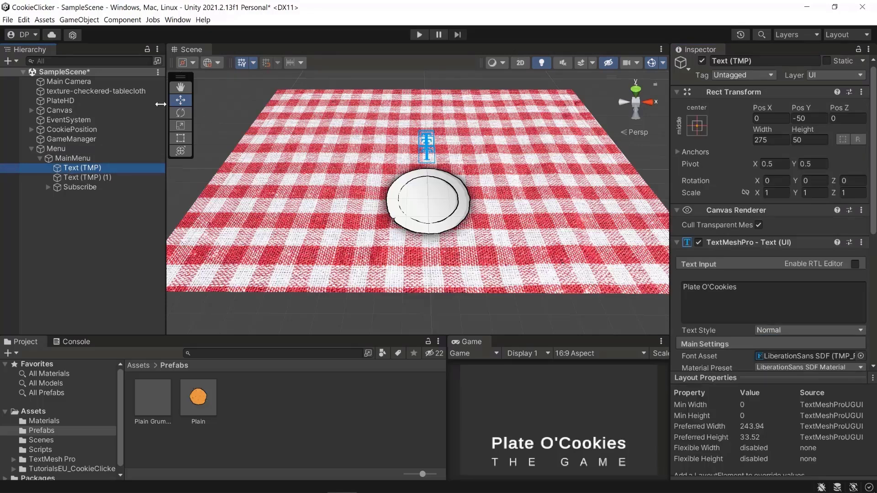
key("f")
right_click_drag(483, 172, 482, 214)
left_click(79, 187, "shift")
left_click_drag(584, 127, 470, 98, "alt")
left_click_drag(402, 171, 443, 143)
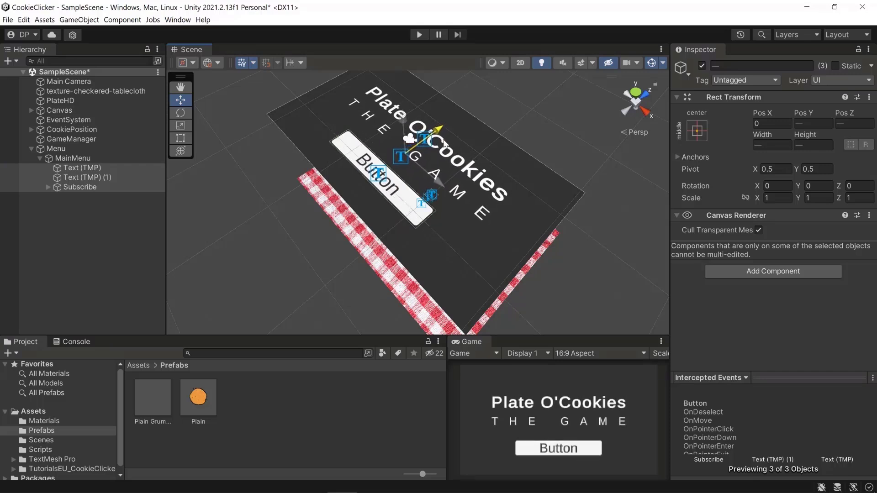
Step: Set the Subscribe button's Pos Y to -50
left_click(82, 186)
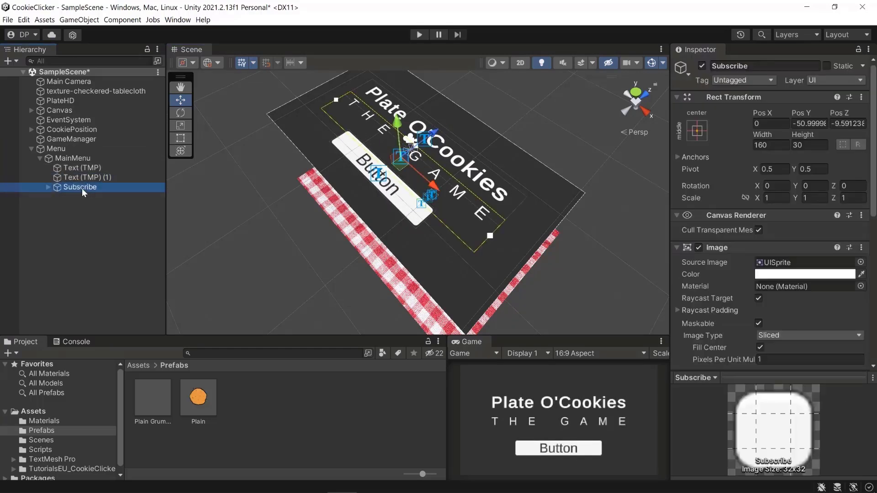
left_click(808, 124)
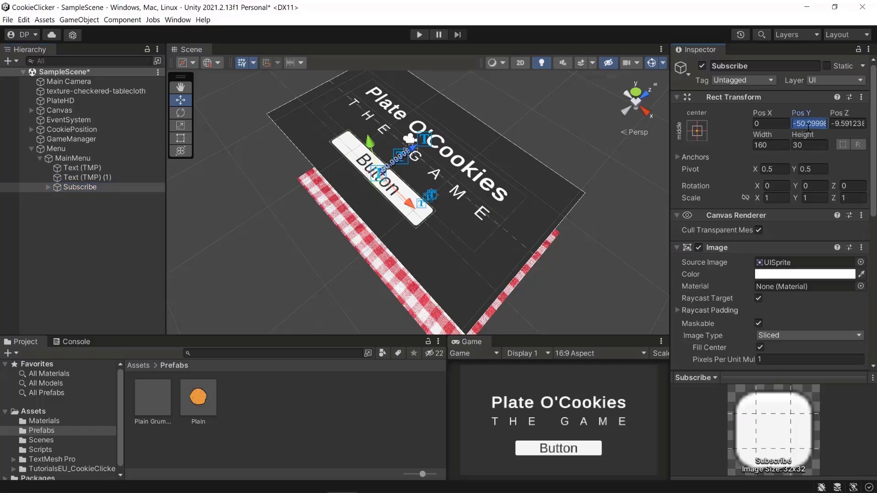
type("-50")
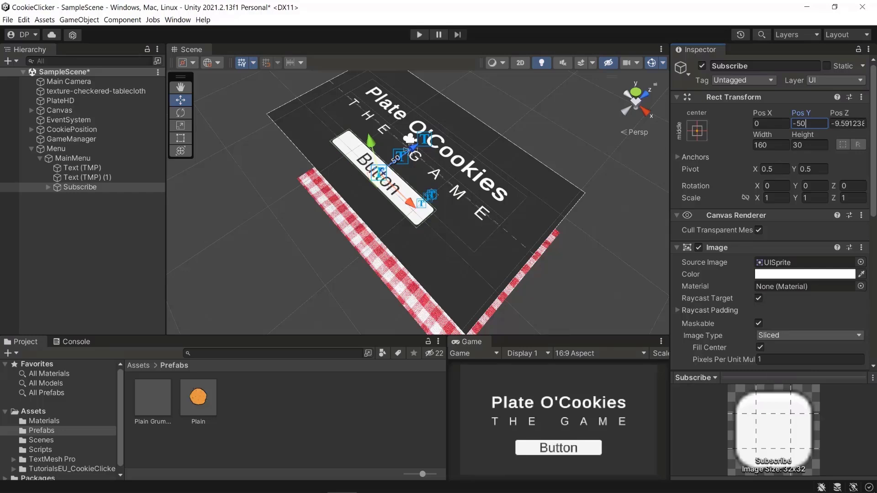
key("Return")
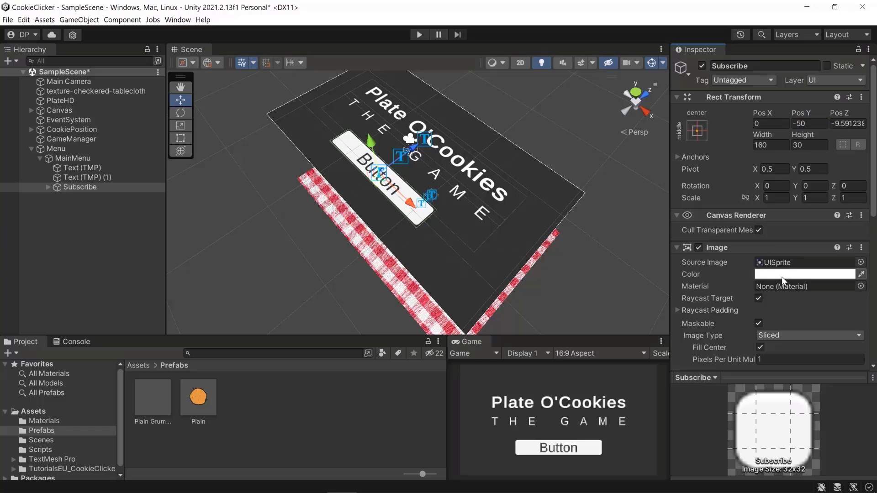
Step: Make the Subscribe button's background image fully transparent by setting its color alpha to 0
left_click(804, 274)
left_click(845, 438)
type("0")
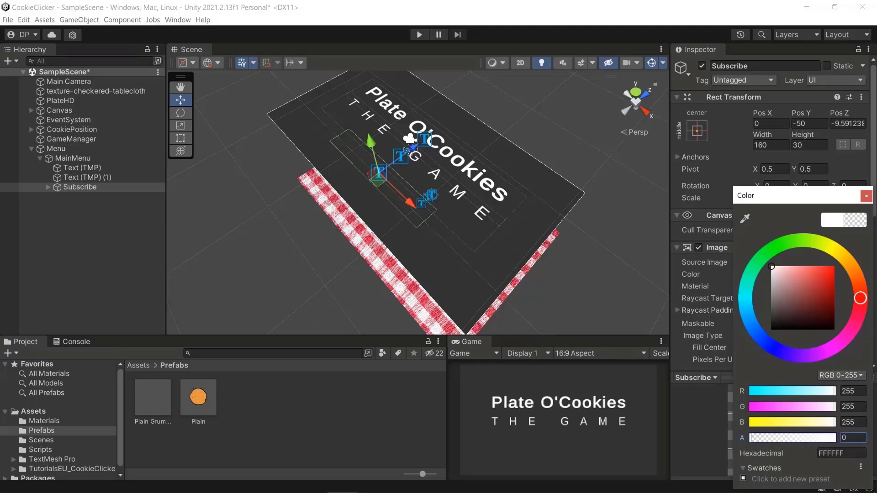
Step: Set the vertex color of the Subscribe button's child text to white
left_click(75, 187)
left_click(46, 186)
left_click(72, 197)
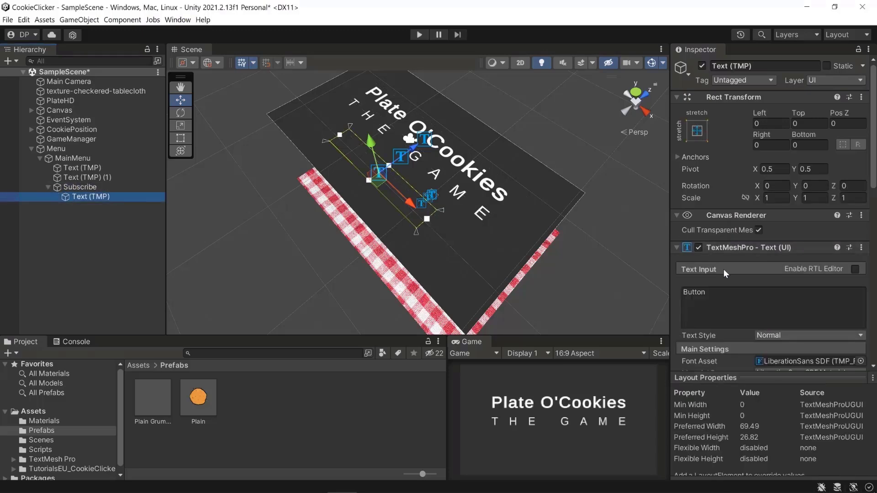
scroll(739, 270, "down", 5)
left_click(786, 263)
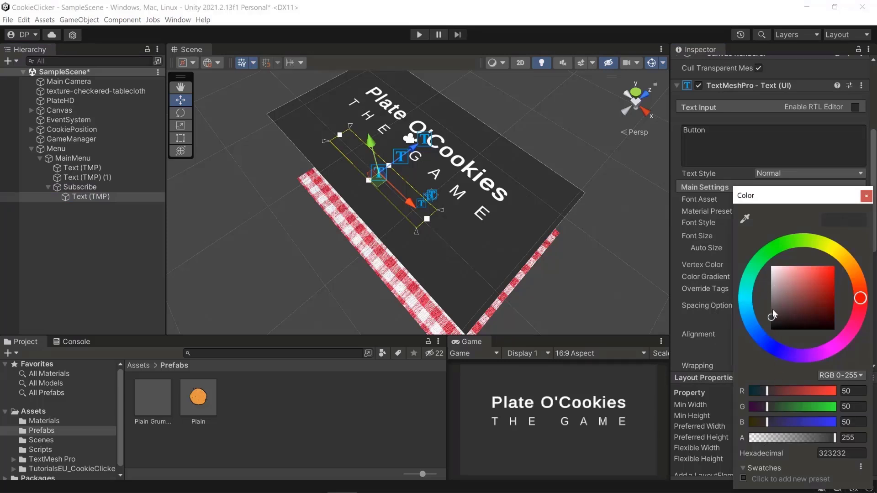
left_click(771, 267)
left_click(866, 195)
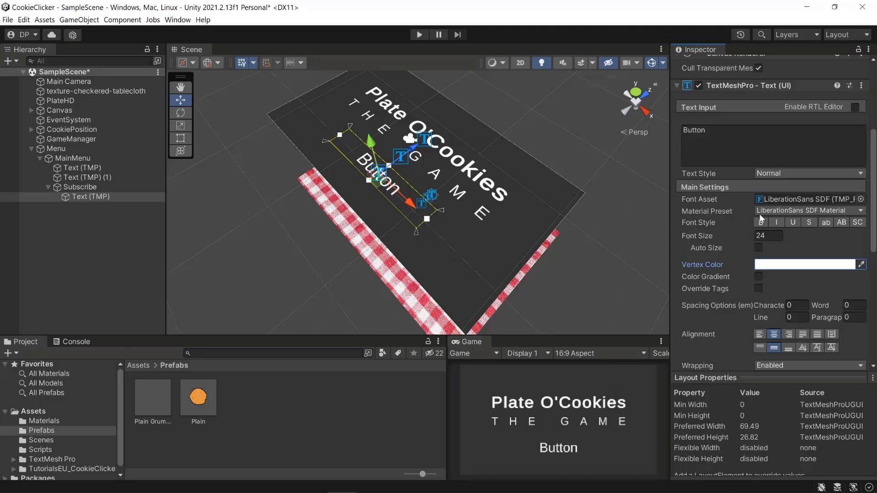
Step: Replace the Subscribe button's label with "SUBSCRIBE TO REMOVE ADS"
left_click(726, 137)
type("Su")
key("BackSpace")
type("UBSCR")
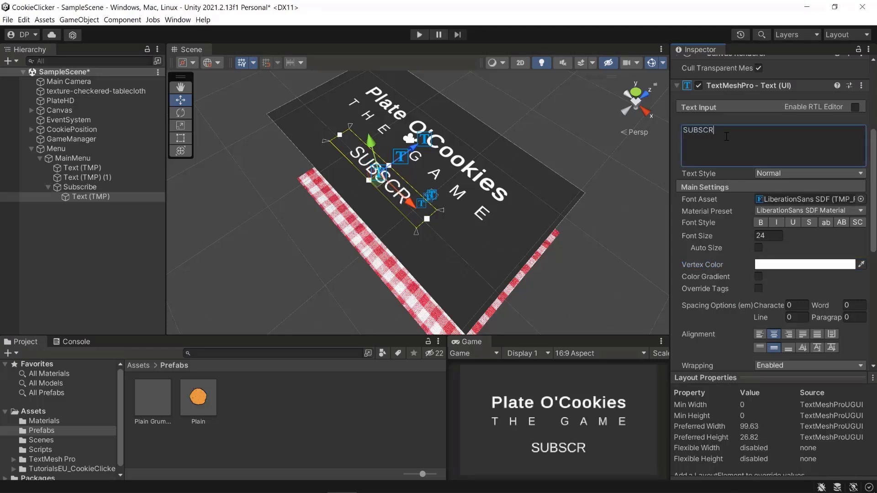
type("IBE TO REMOVE ADS")
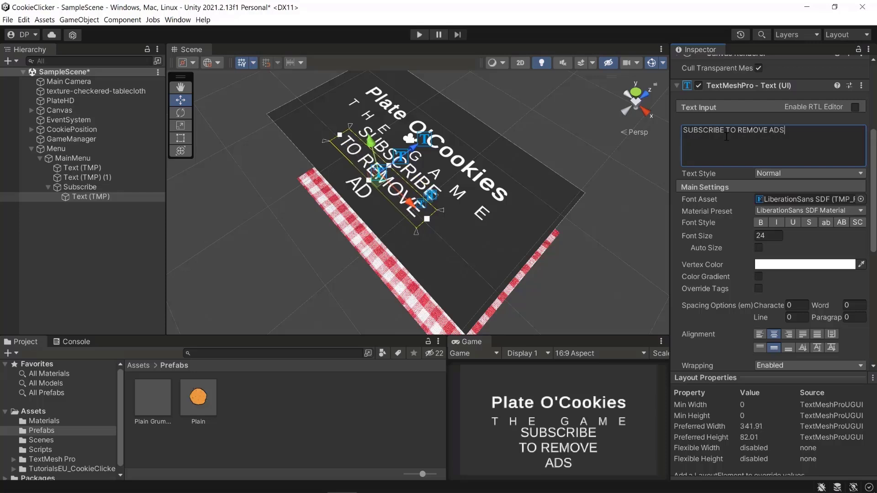
Step: Set the subscribe label's font size to 16 and make it italic and underlined
left_click(770, 235)
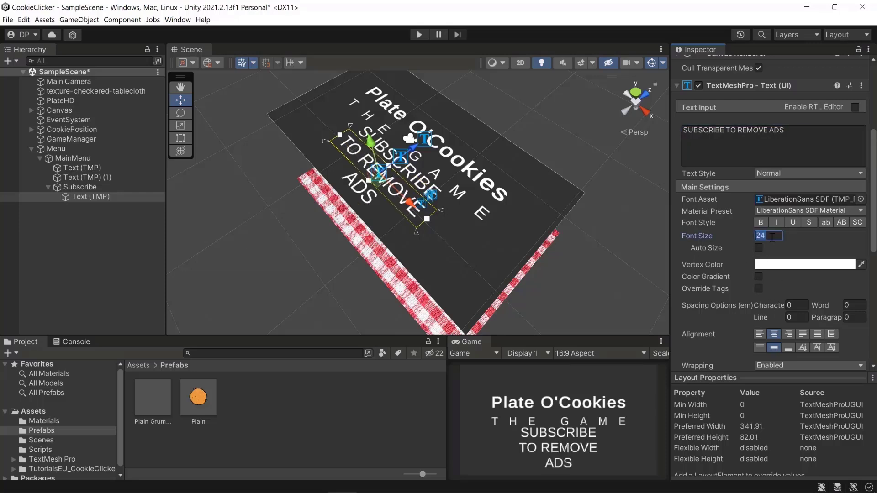
key("BackSpace")
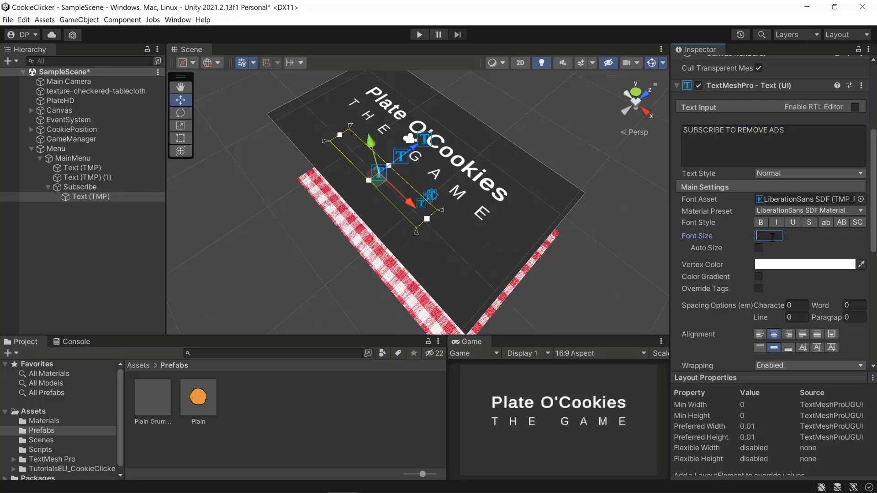
type("16")
left_click(776, 222)
left_click(792, 222)
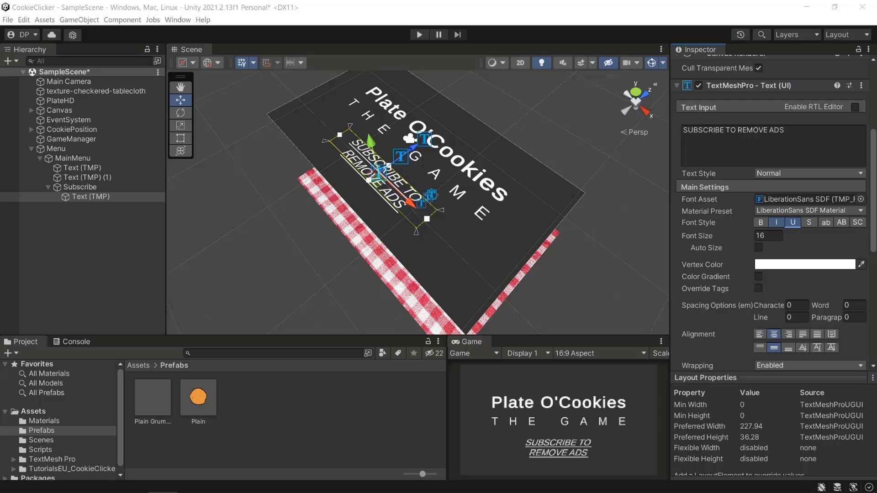
Step: Move both title texts and the Subscribe button further up together so the title nears the top of the menu
left_click(68, 185, "shift")
left_click_drag(439, 130, 468, 112)
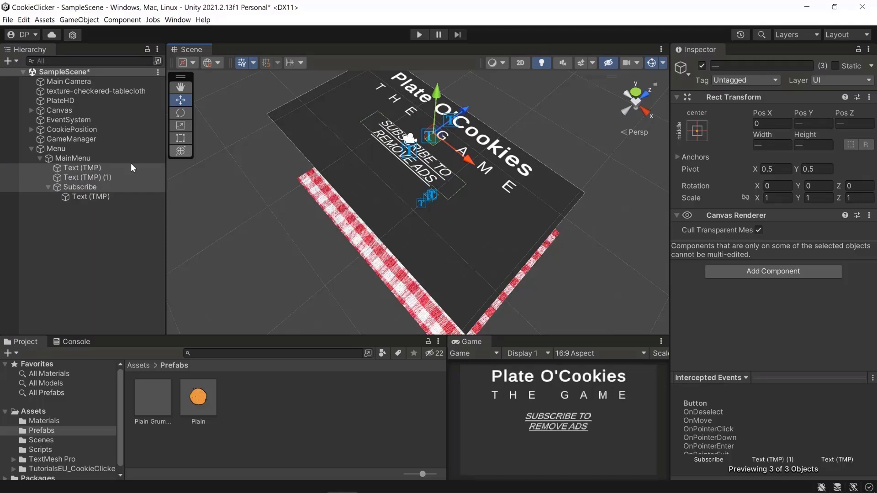
left_click(84, 229)
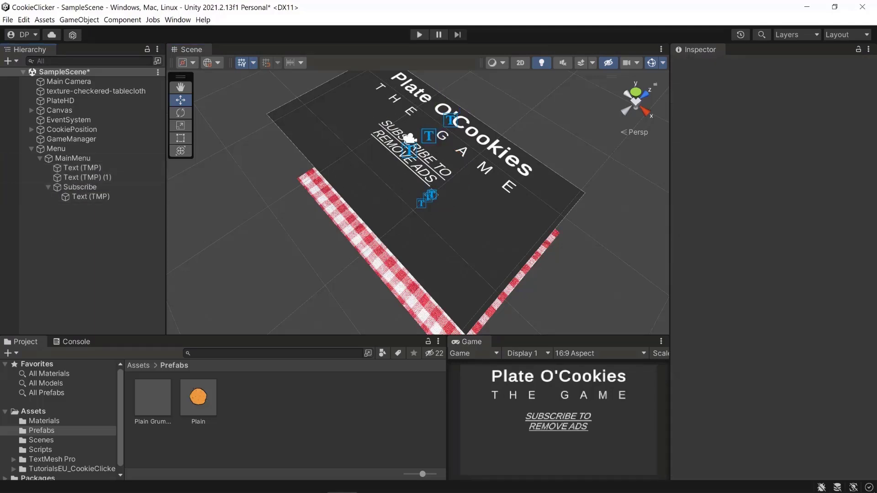
Step: Add another TextMeshPro button as a child of MainMenu and use BackgroundSimple as its source image
right_click(73, 158)
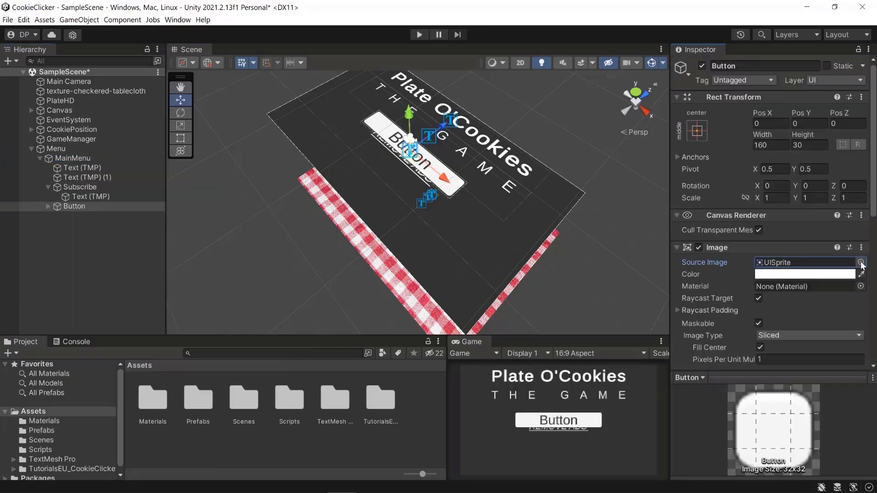
left_click(860, 263)
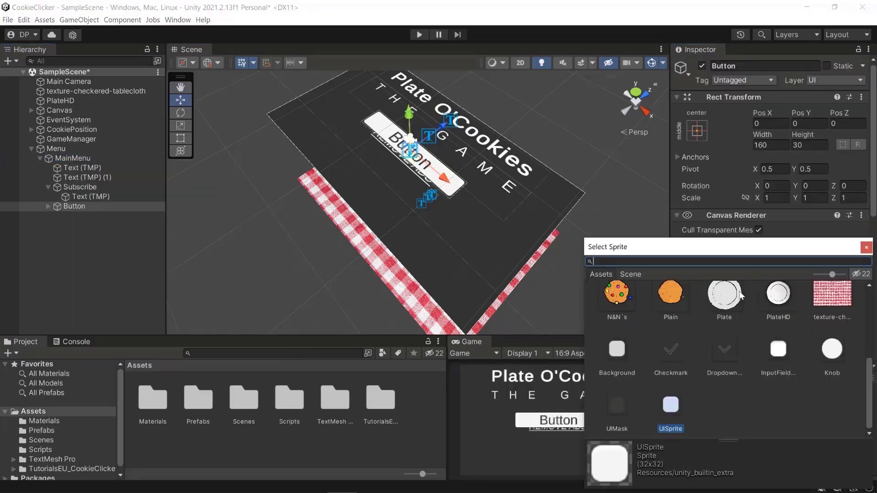
scroll(713, 358, "up", 2)
scroll(726, 307, "up", 2)
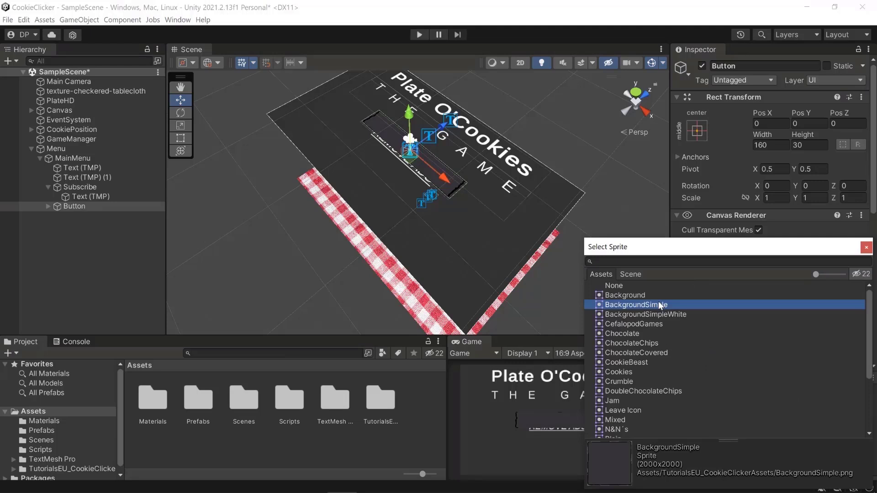
Step: Set the new button's width and height to 100
left_click(773, 143)
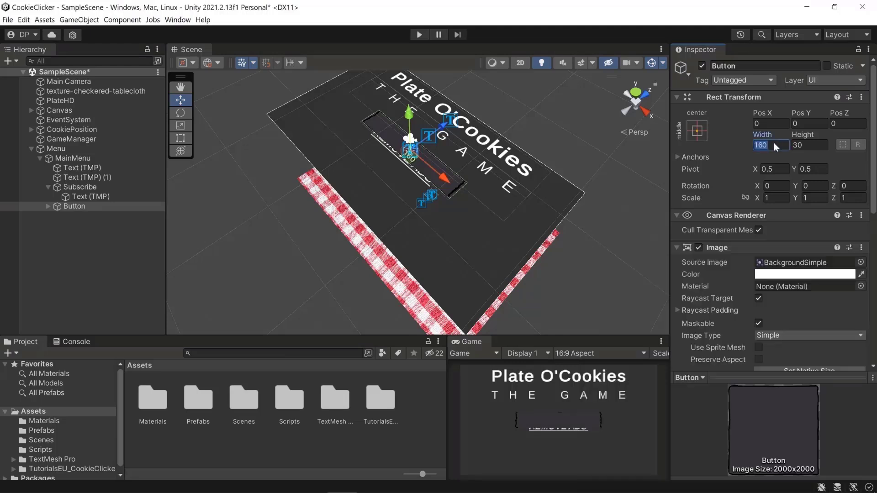
type("100")
key("Tab")
type("100")
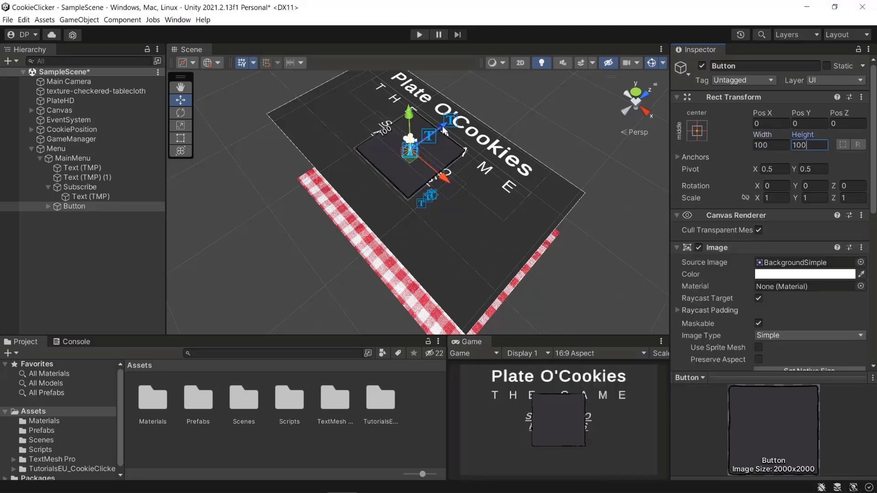
Step: Resize the new button to 70 by 70 and place it below the subscribe label at about Pos Y -61.2
left_click_drag(445, 127, 387, 159)
left_click(772, 145)
type("70")
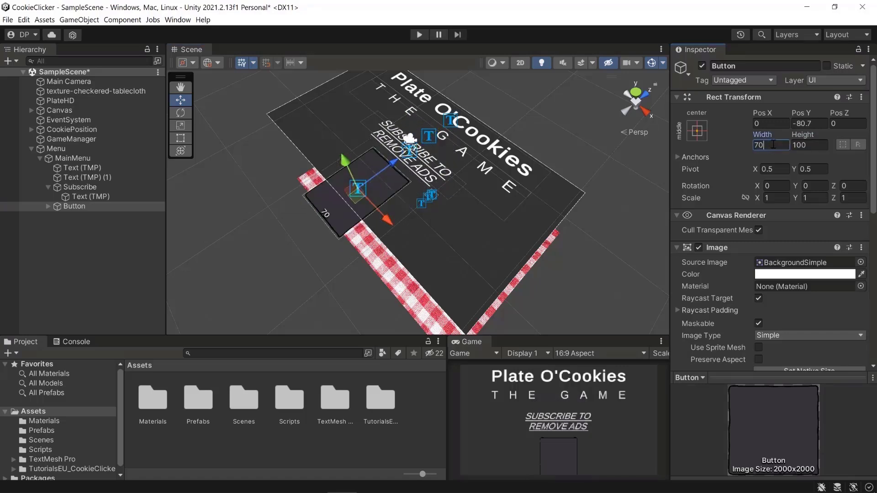
key("Tab")
type("70")
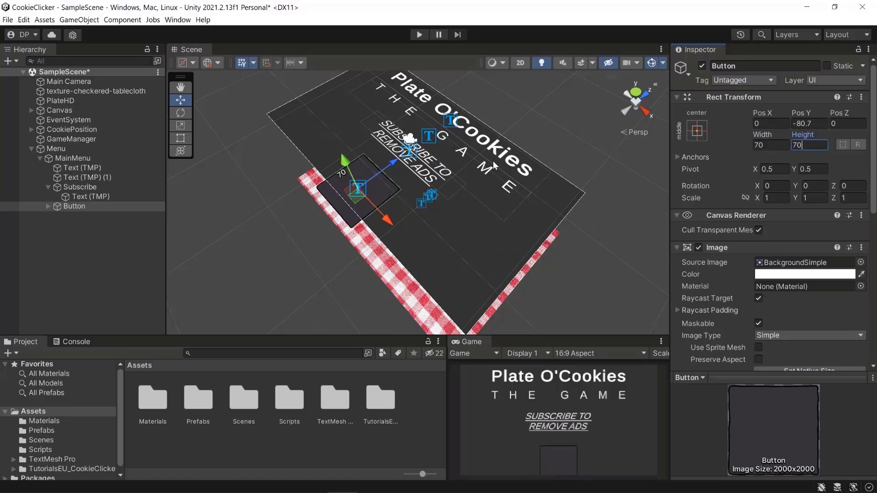
left_click_drag(393, 167, 410, 165)
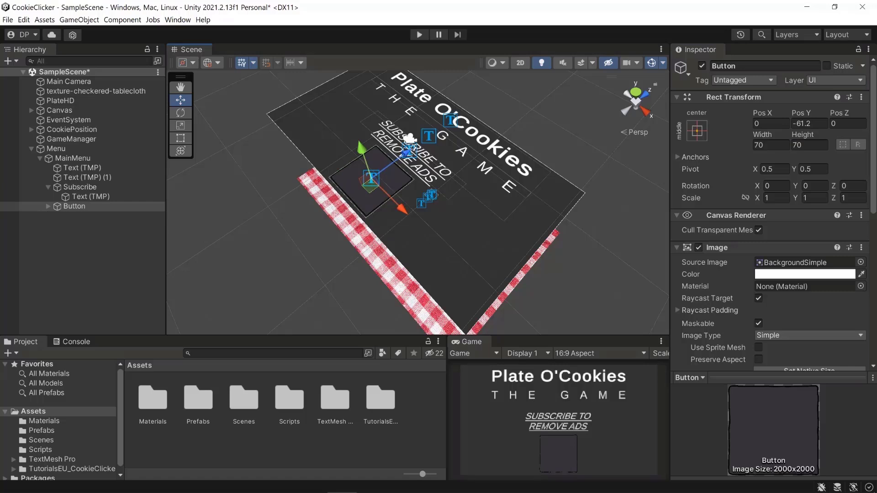
Step: Delete the child text object of the new 70 by 70 button
left_click(51, 206)
left_click(46, 206)
left_click(73, 214)
key("Delete")
Step: Add a UI Image as a child of the new button, keeping the name Image
right_click(77, 208)
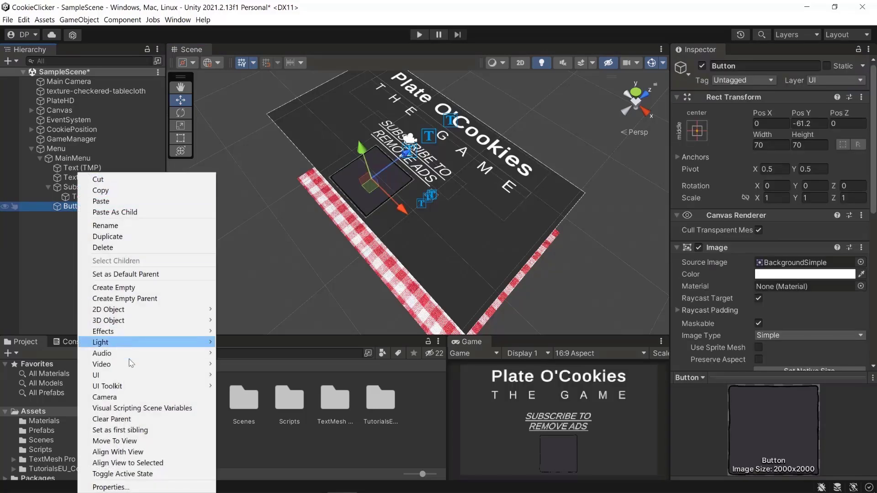
mouse_move(191, 375)
left_click(263, 225)
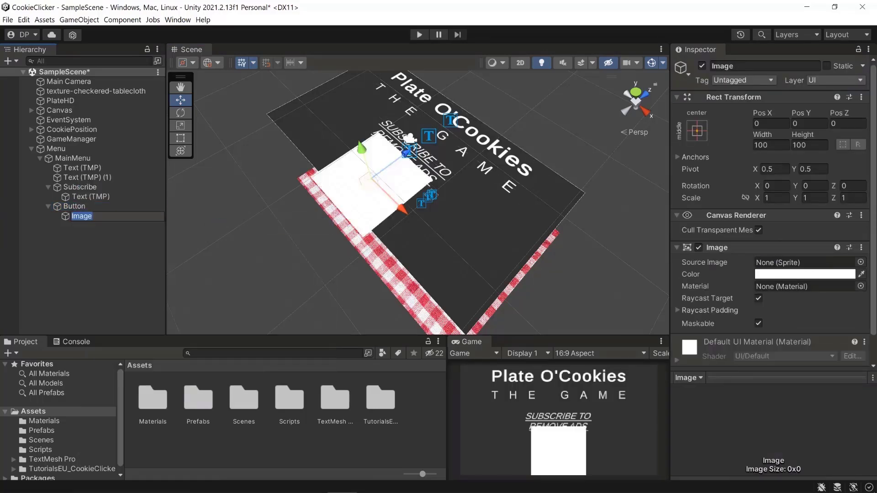
left_click(44, 277)
left_click(82, 209)
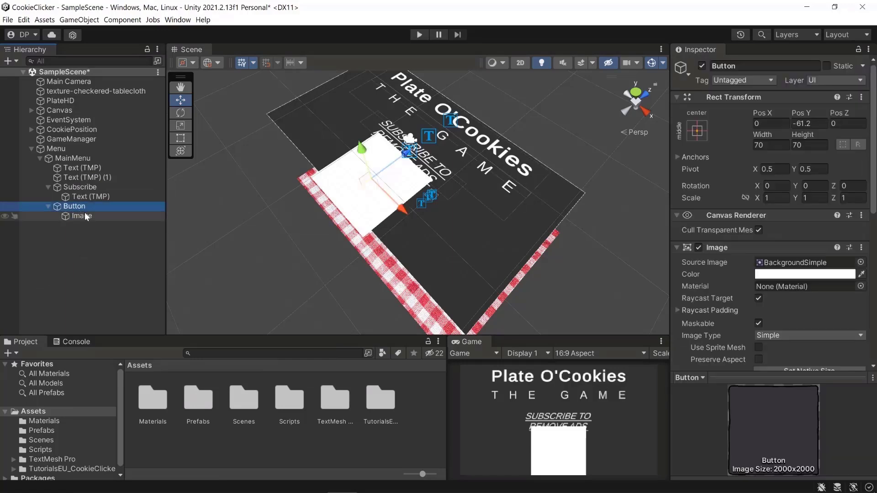
Step: Assign the ChocolateChips sprite as the source image of the button's child Image
left_click(84, 215)
left_click(861, 262)
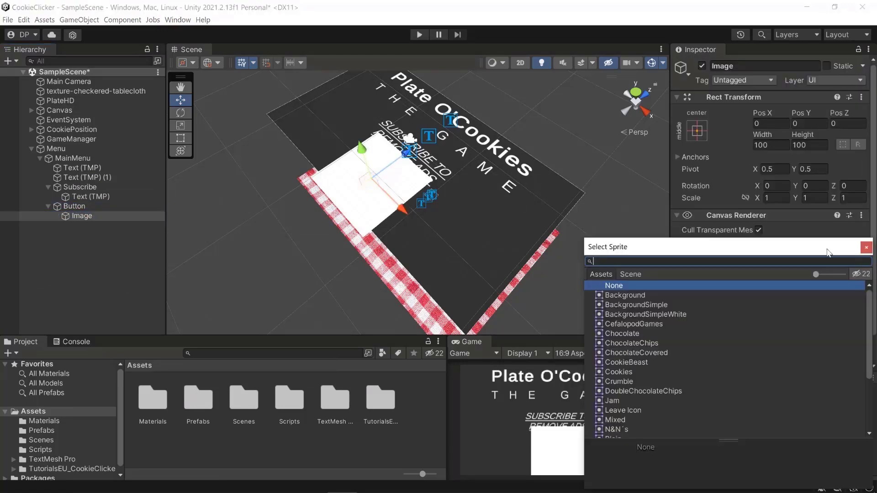
left_click_drag(816, 274, 845, 275)
left_click(777, 382)
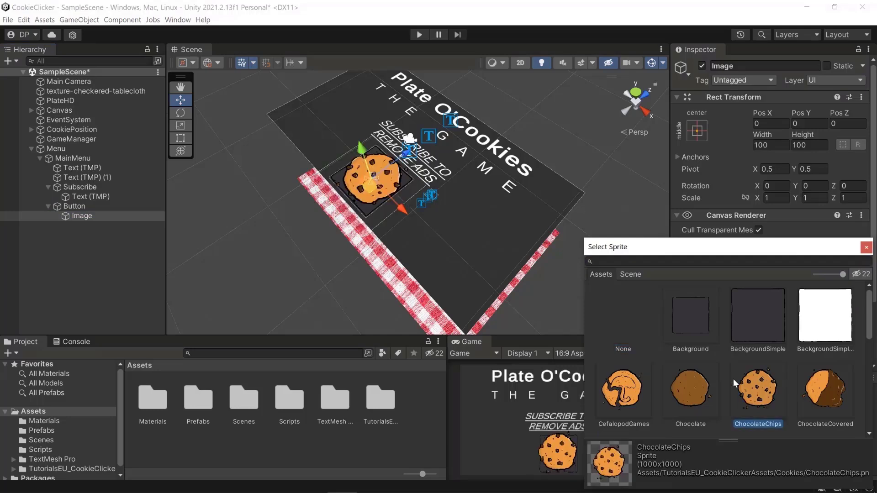
Step: Set the width and height of the cookie button's child Image to 80
scroll(754, 341, "down", 3)
scroll(755, 341, "up", 1)
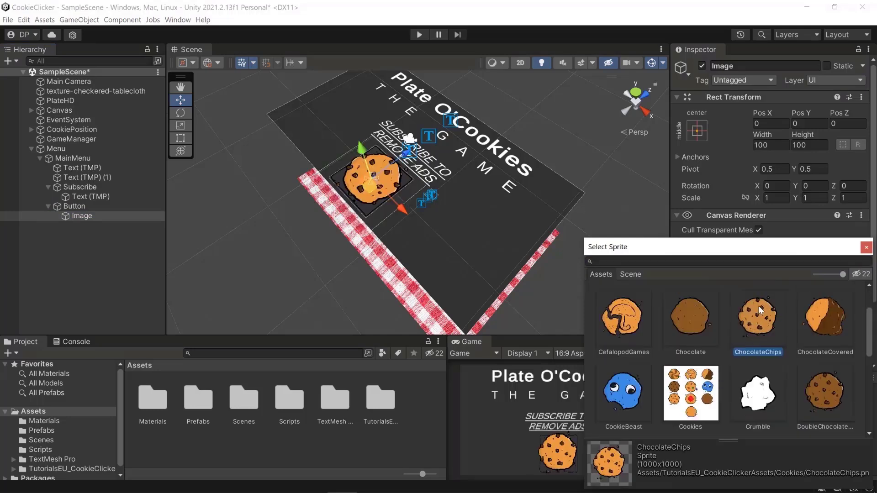
left_click(863, 247)
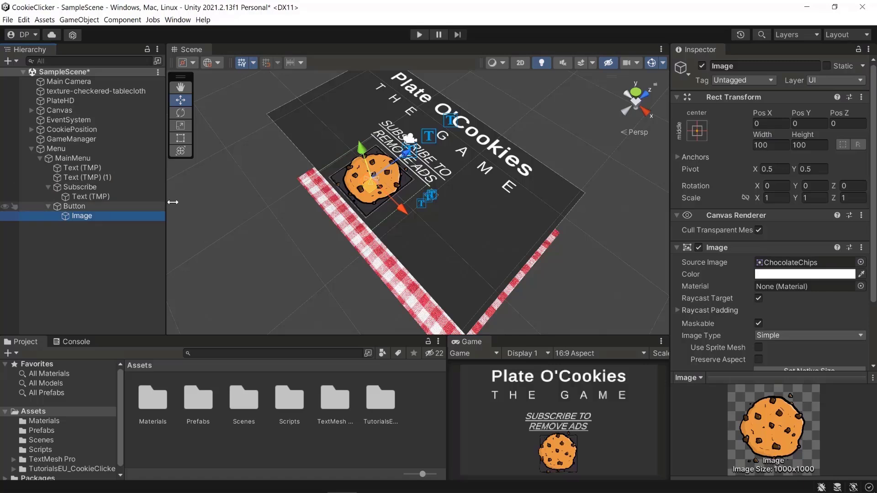
left_click(771, 144)
key("ctrl+a")
type("80")
key("Tab")
type("80")
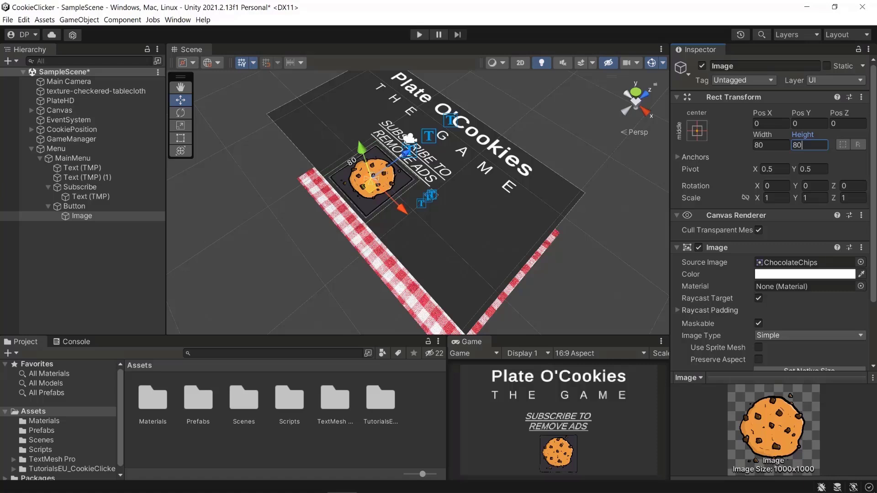
Step: Add a TextMeshPro UI button as a child of Menu and name it ToggleMenuButton
left_click(54, 151)
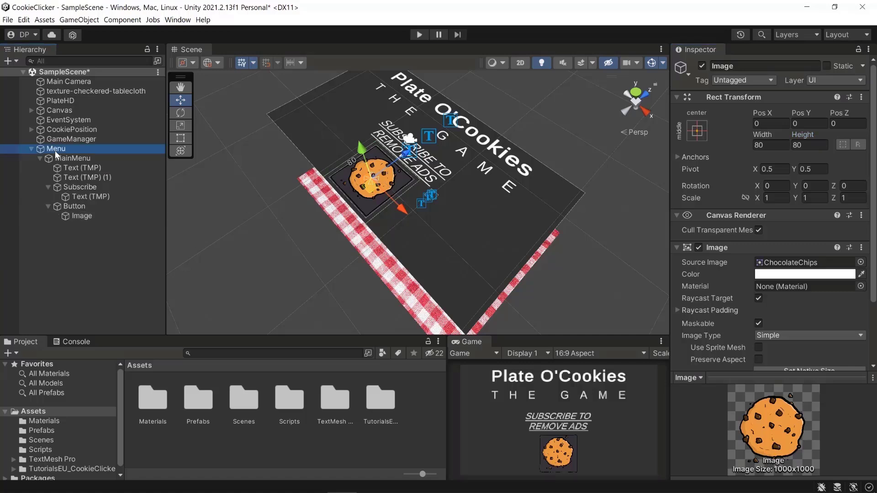
right_click(55, 150)
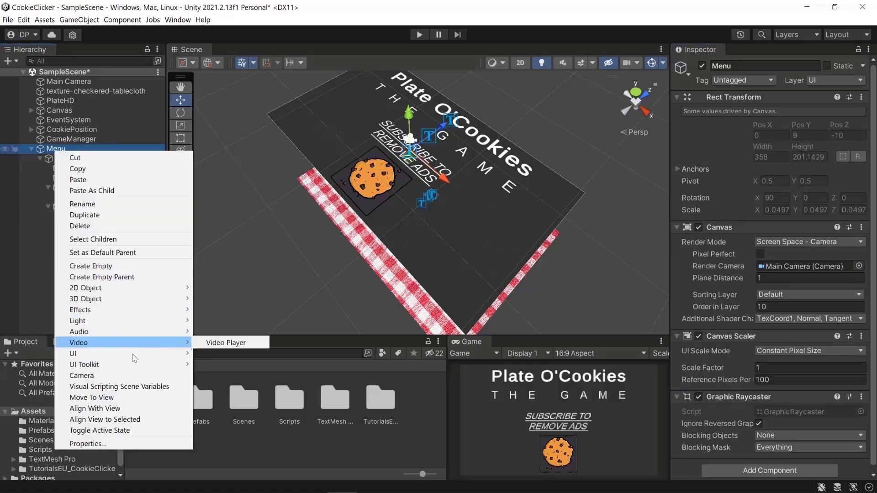
mouse_move(170, 354)
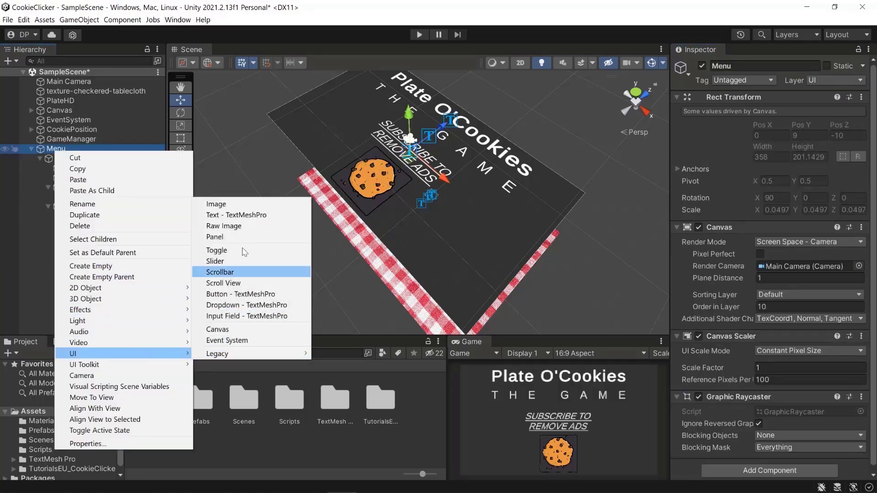
left_click(231, 294)
type("ToggleMenu")
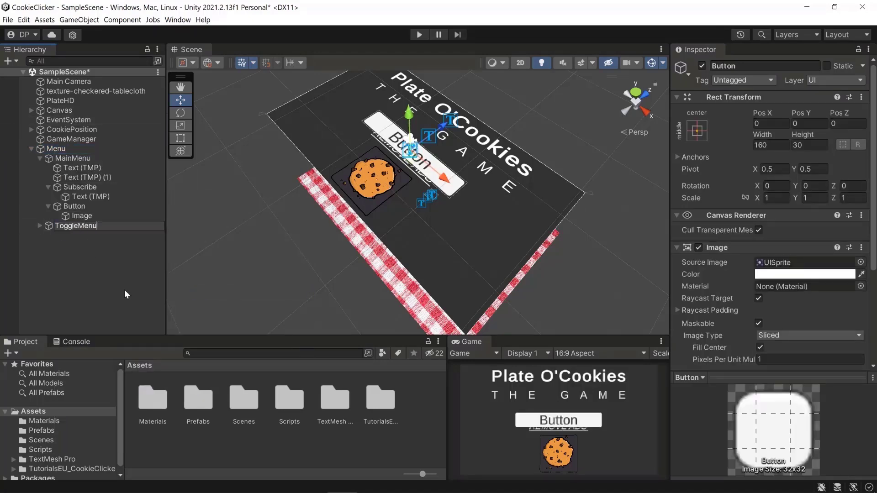
key("Return")
key("F2")
left_click(104, 229)
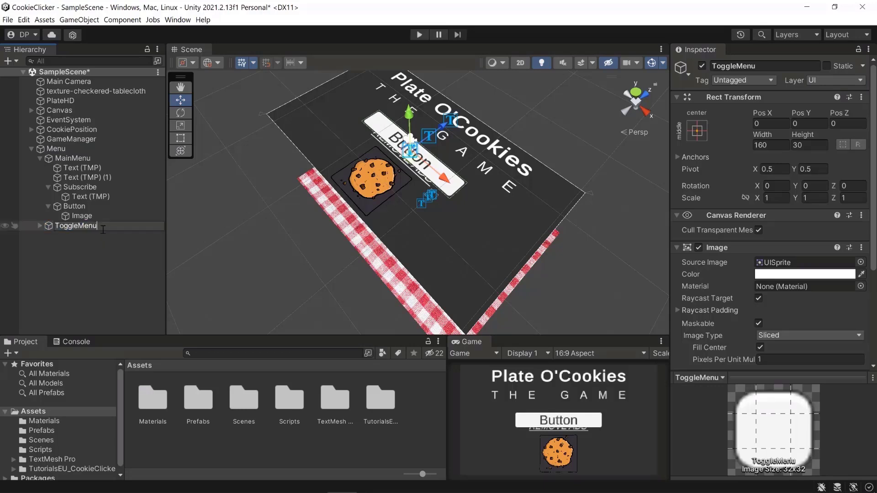
type("Button")
key("Return")
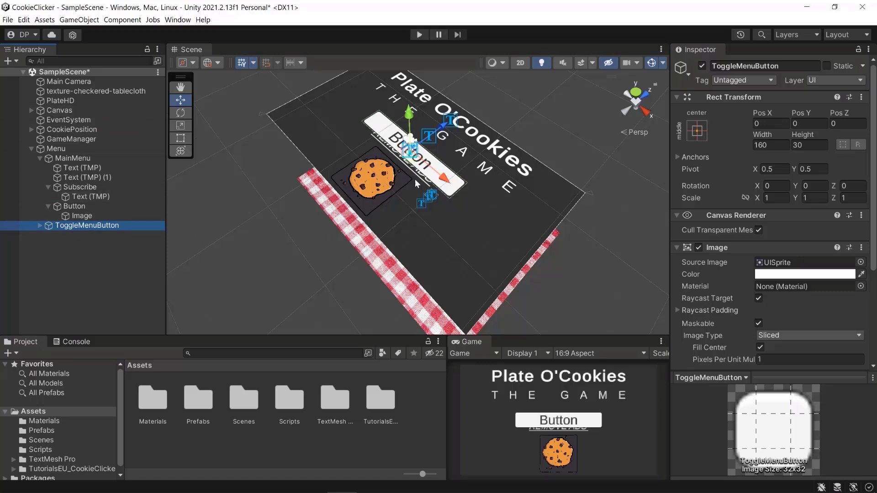
Step: Anchor ToggleMenuButton to the top left of Menu and set its Pos X and Pos Y to 0
left_click(843, 197)
left_click(697, 131)
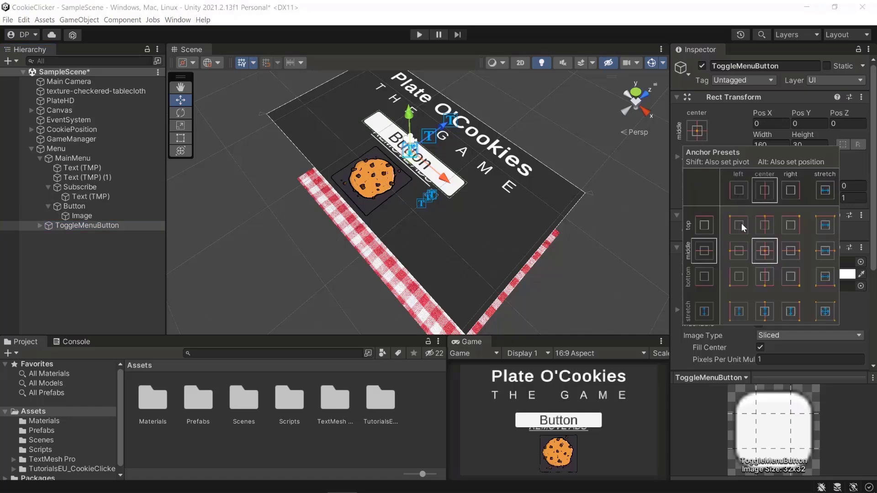
left_click(739, 225)
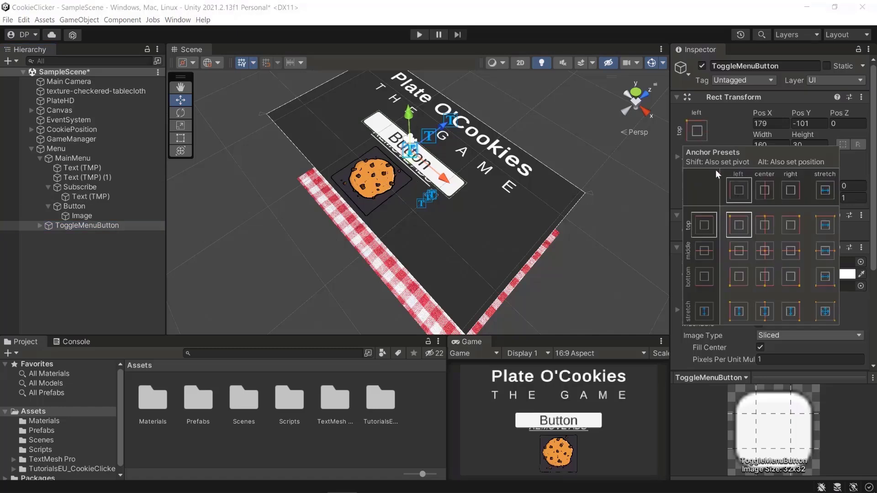
left_click(778, 123)
type("0")
key("Tab")
type("0")
Step: Try lowering ToggleMenuButton in the scene to about Pos Y -17.2
left_click(645, 94)
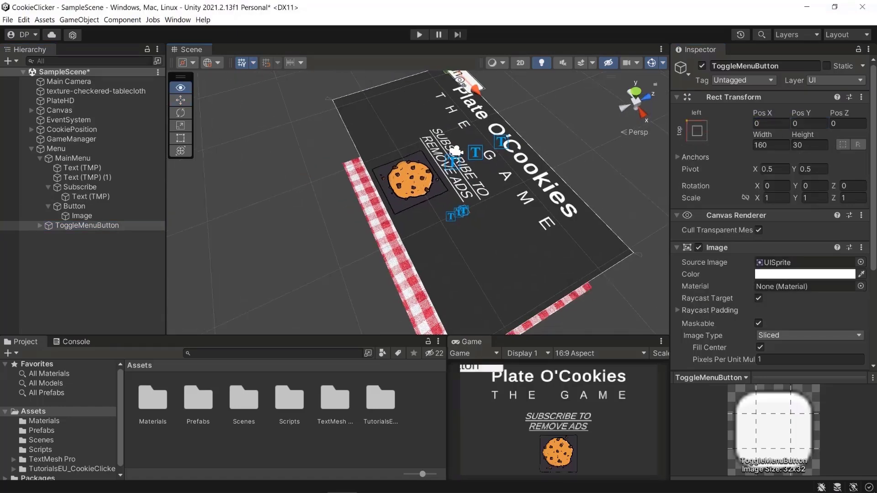
key("a")
right_click_drag(662, 68, 641, 67)
key("w")
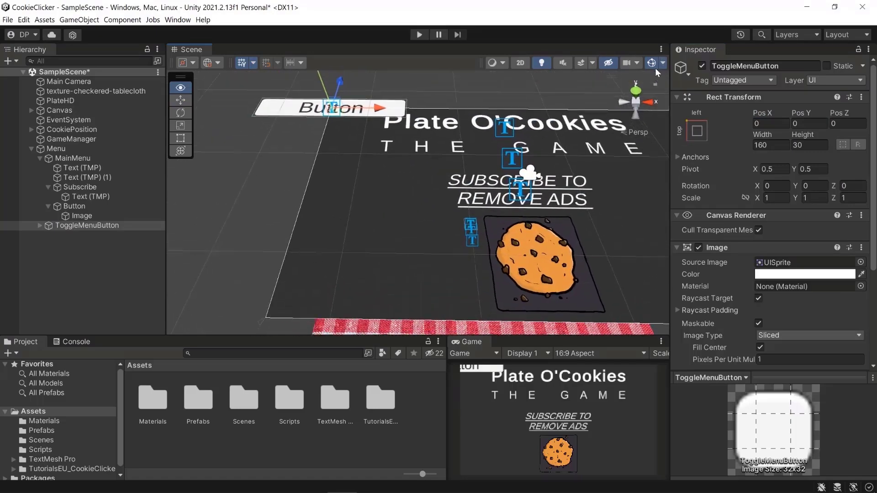
left_click_drag(343, 83, 346, 95)
Step: Set ToggleMenuButton's height to 25 and its Pos Y to -15
left_click(809, 122)
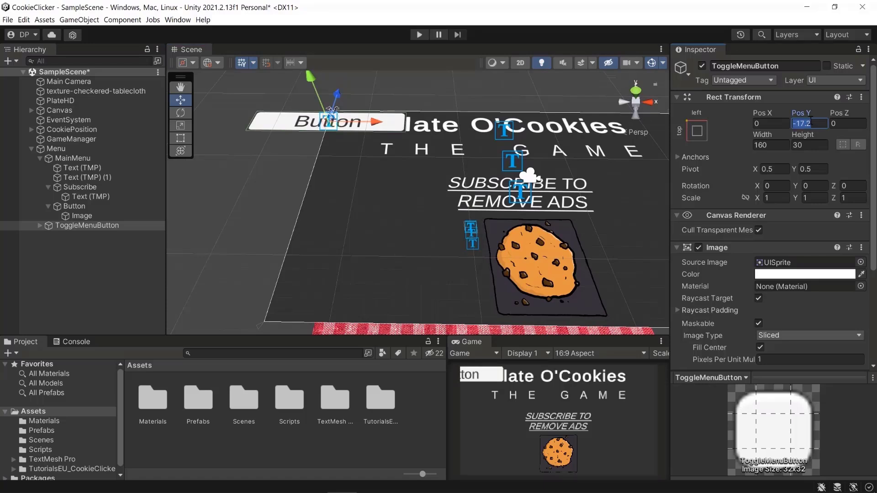
type("-")
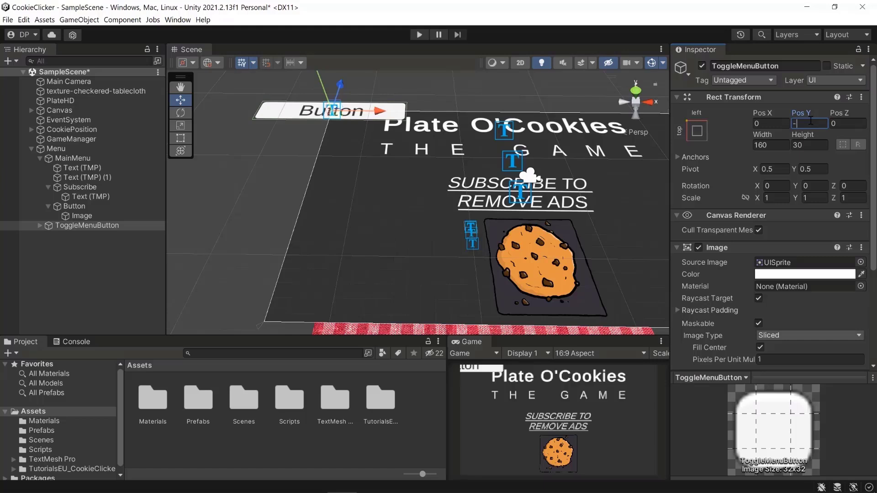
left_click(806, 144)
type("25")
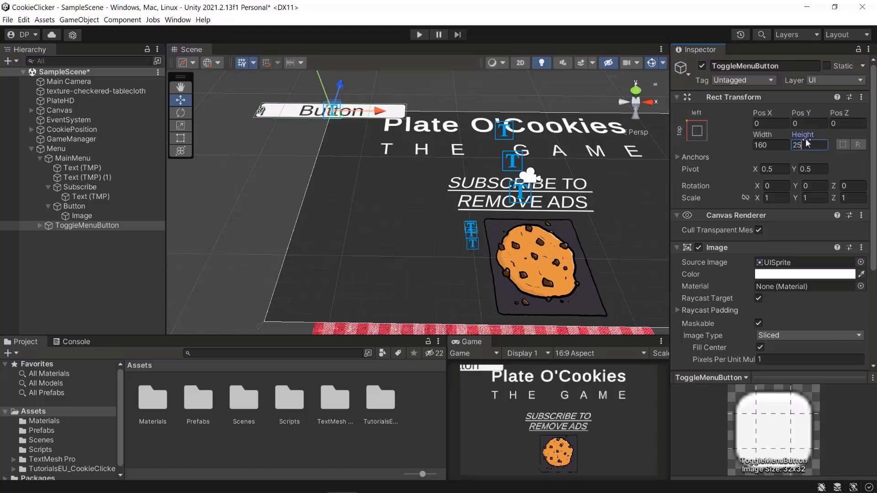
left_click(808, 124)
type("12")
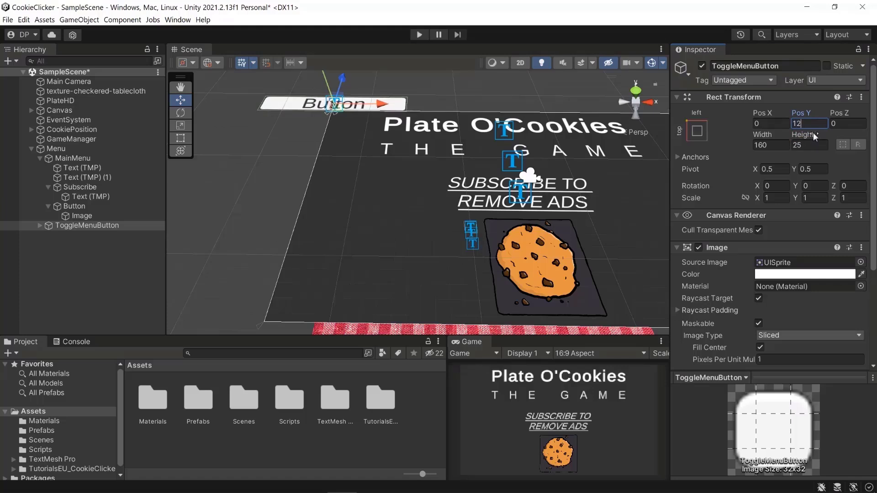
key("BackSpace")
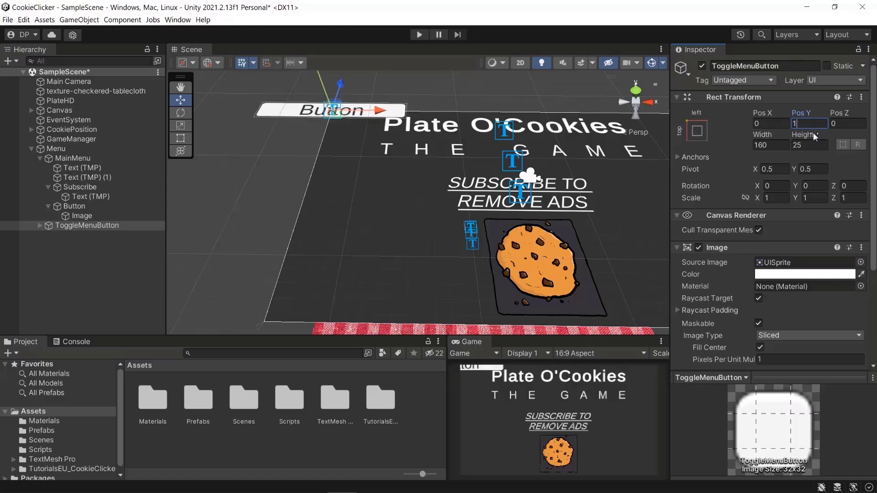
key("BackSpace")
type("-15")
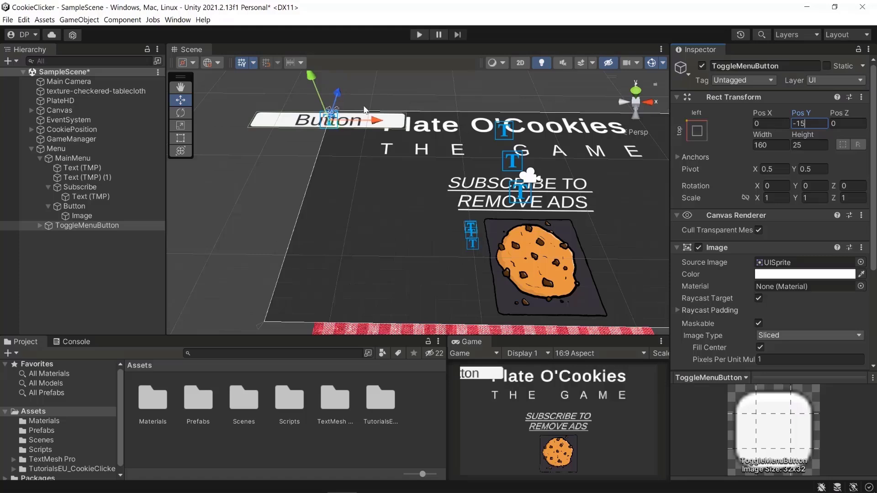
Step: Set ToggleMenuButton's width to 25 and its Pos X to 15
left_click(768, 144)
type("25")
left_click(764, 124)
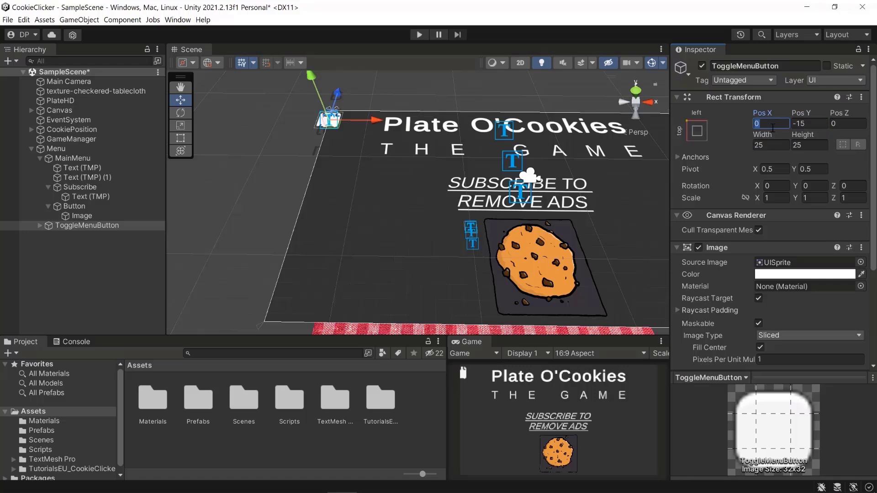
type("-")
key("BackSpace")
type("15")
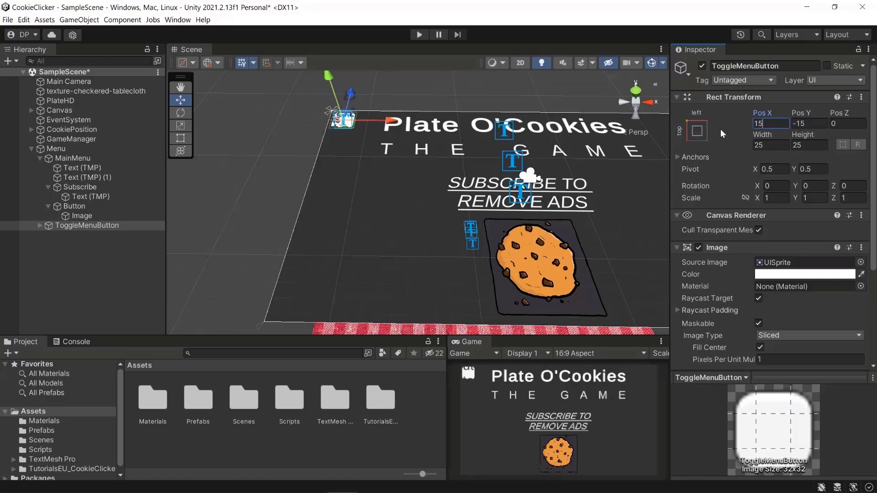
Step: Replace the label text of ToggleMenuButton's child text object with "+"
left_click(40, 226)
double_click(78, 235)
left_click(721, 289)
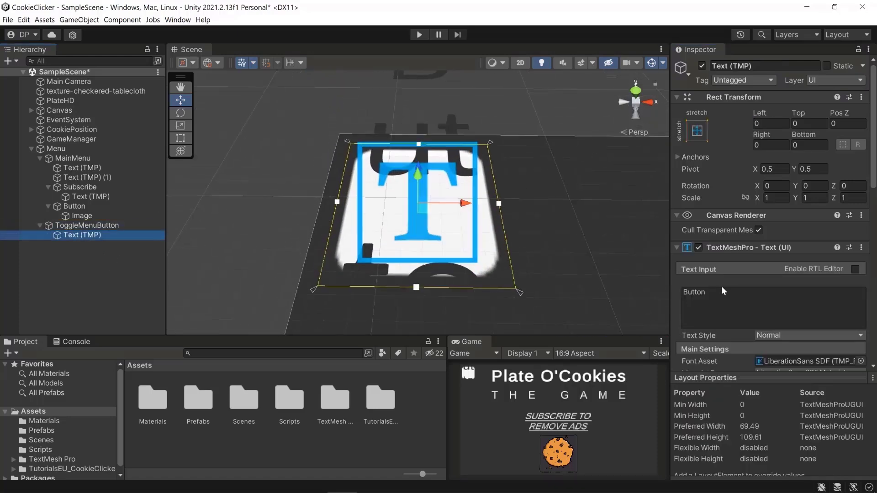
type("+")
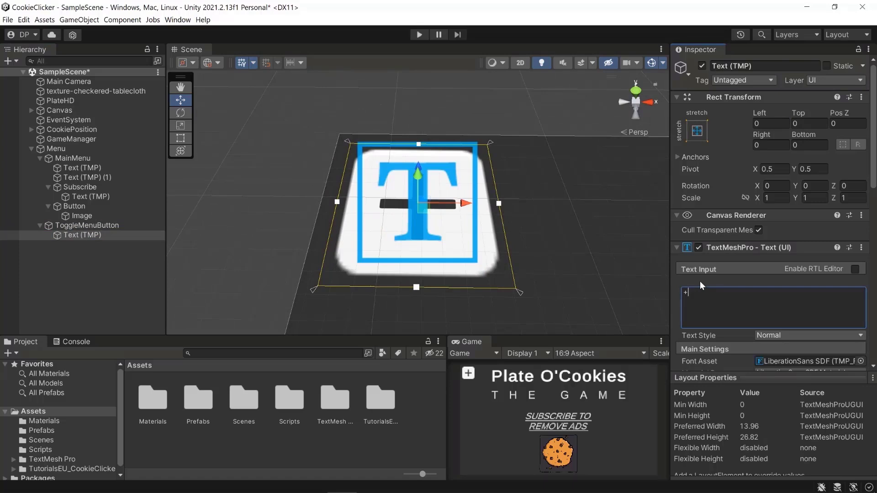
Step: Assign the cookie assets' Background sprite as ToggleMenuButton's source image
left_click(109, 226)
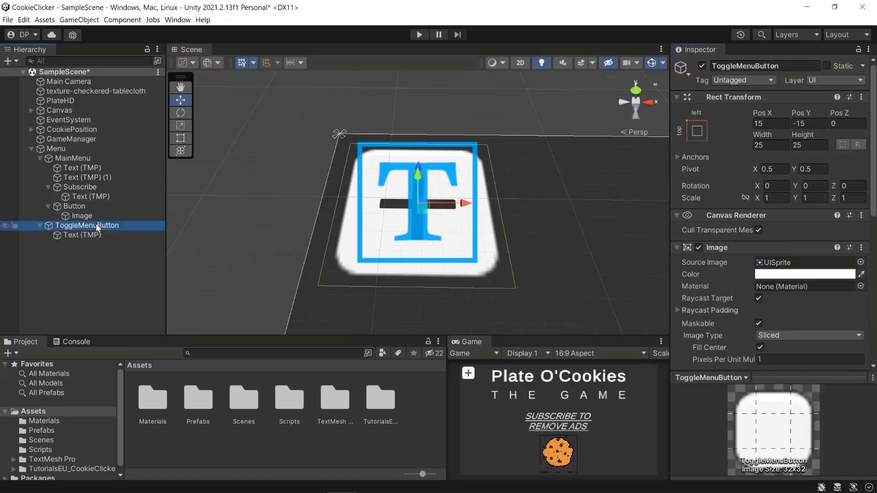
left_click(860, 263)
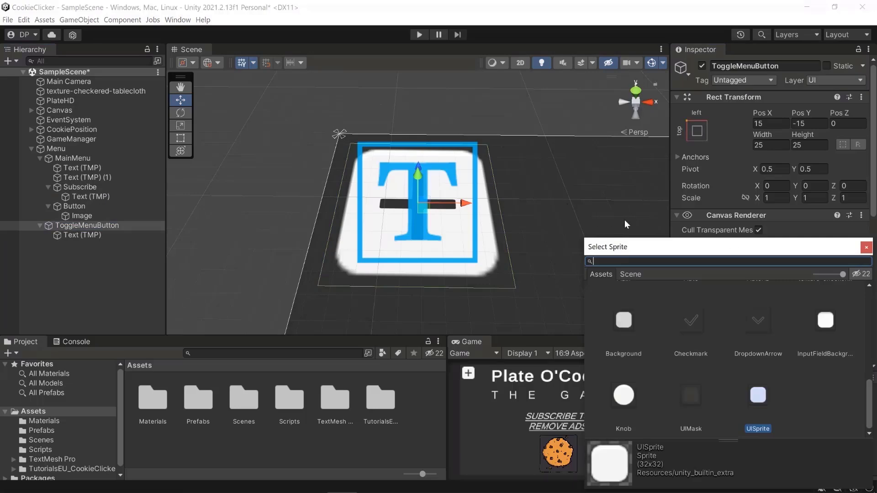
scroll(707, 323, "up", 2)
scroll(706, 323, "up", 4)
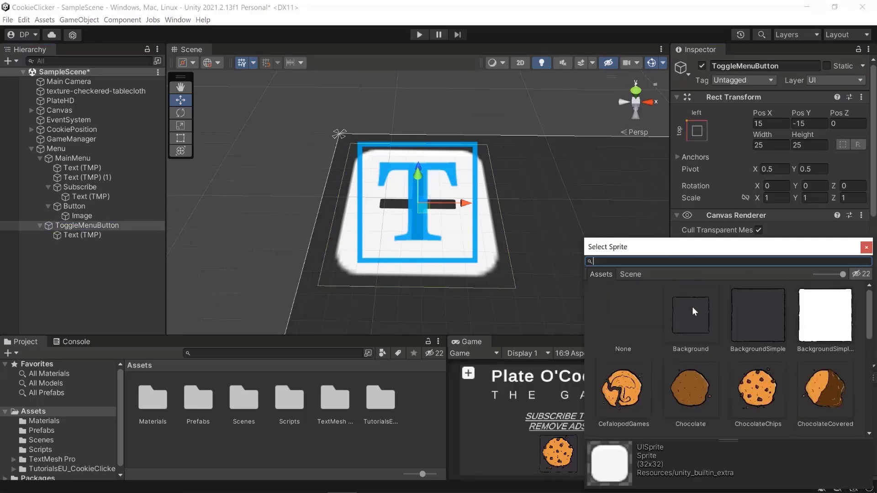
left_click(690, 316)
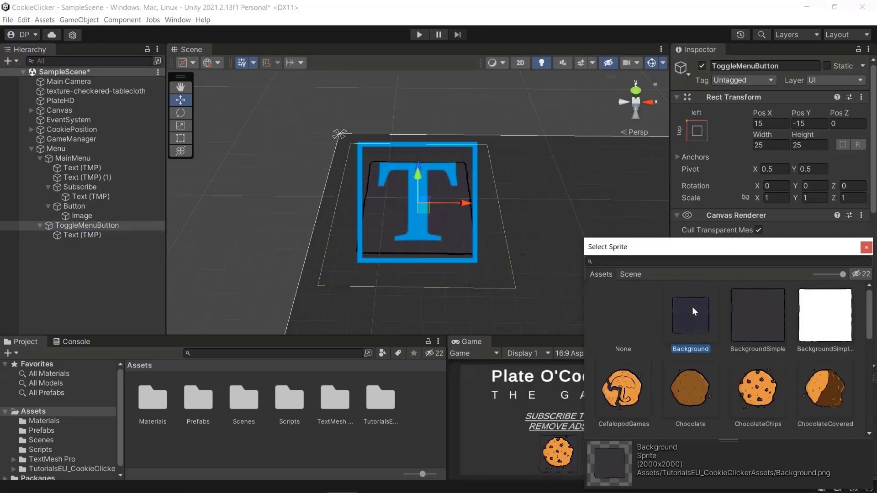
left_click(867, 248)
Step: Change the vertex color of the "+" label on ToggleMenuButton to white (FFFFFF)
left_click(82, 235)
scroll(773, 249, "down", 5)
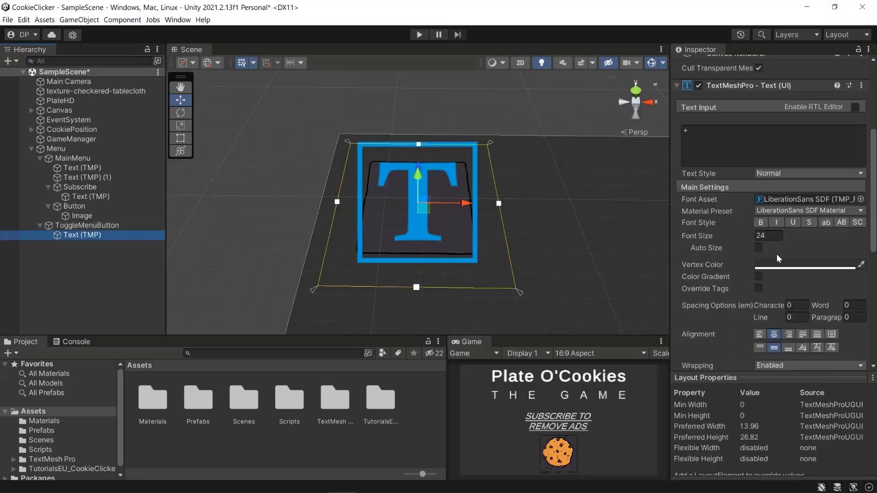
left_click(781, 265)
left_click_drag(774, 299, 771, 266)
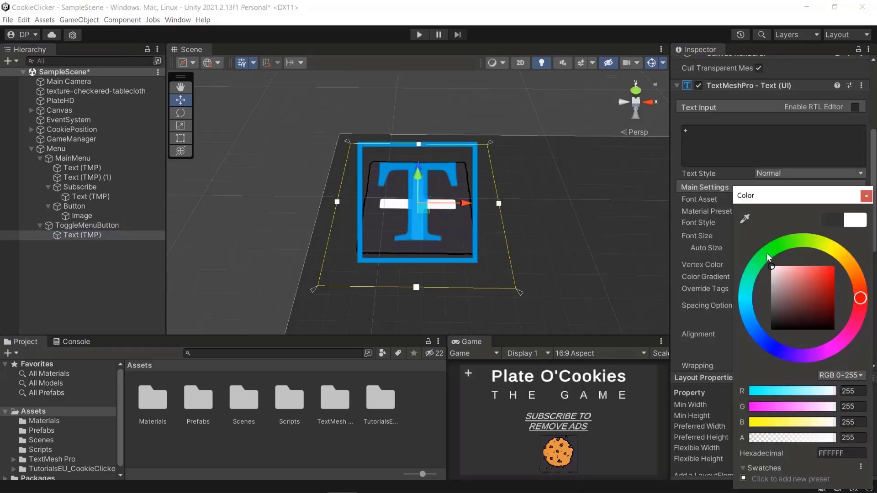
left_click(866, 196)
left_click(82, 315)
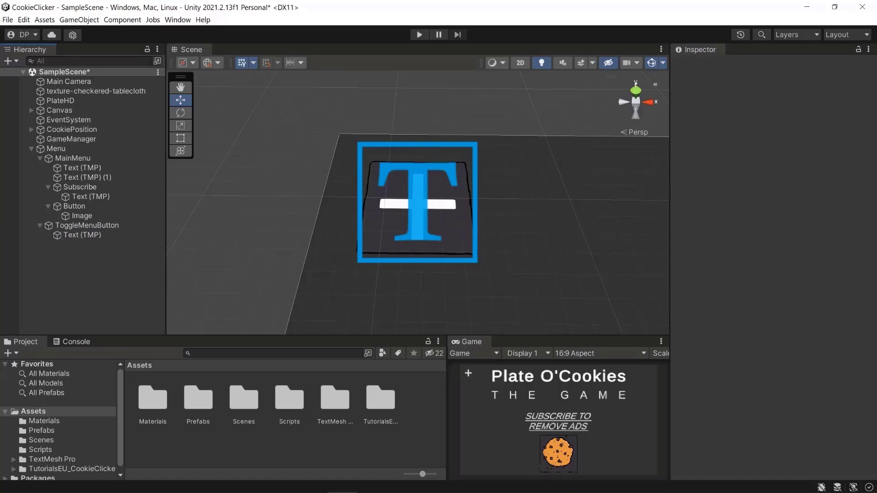
Step: Open the GameManager object's script in Visual Studio for editing
left_click(73, 139)
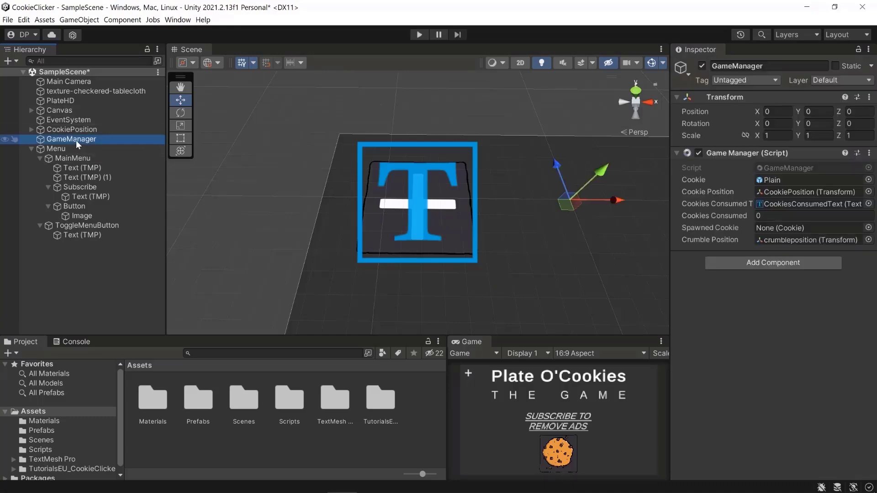
left_click(776, 174)
double_click(777, 166)
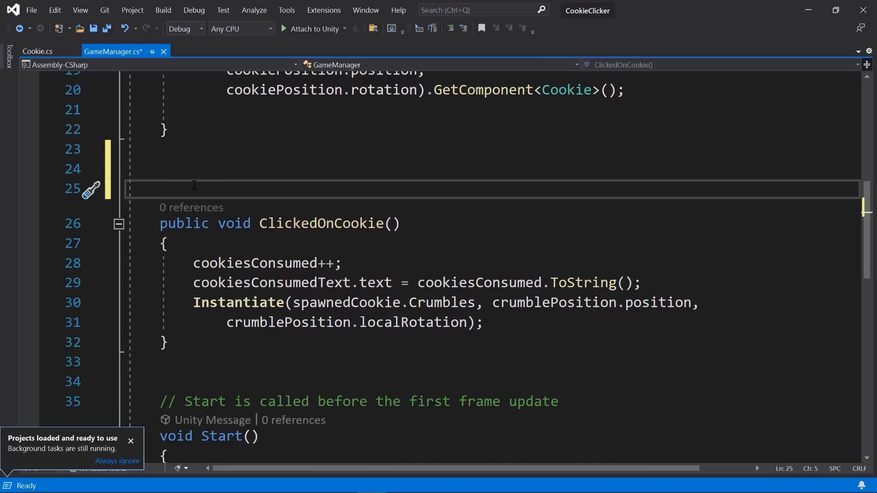
Step: Declare an empty public void ToggleMenu() method above ClickedOnCookie in the GameManager script
key("Up")
type("pib")
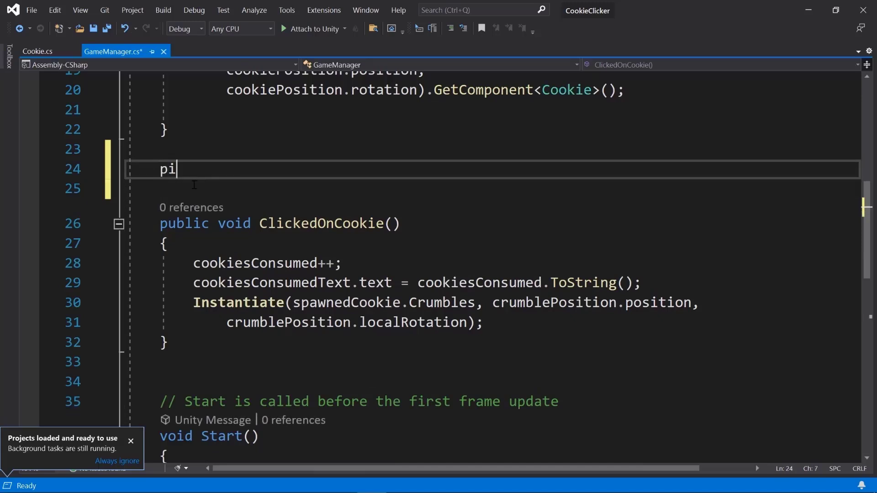
key("BackSpace")
key("BackSpace")
type("ublic void Togg")
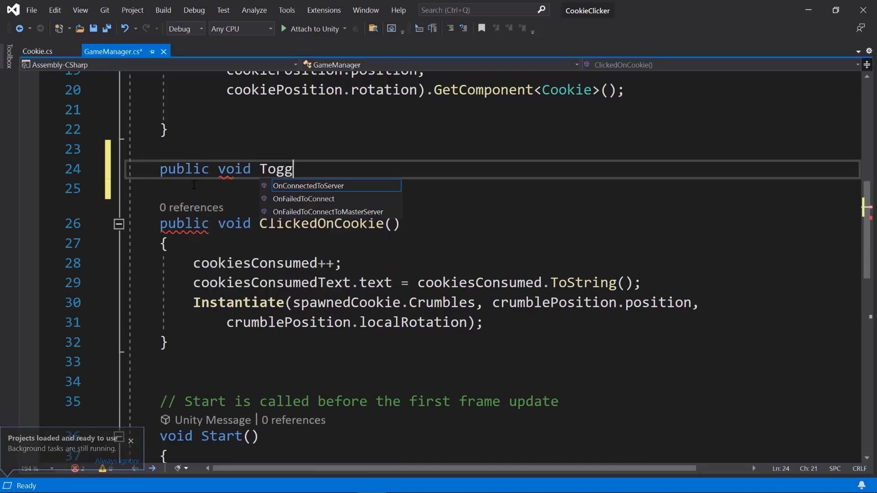
type("leMenu() {")
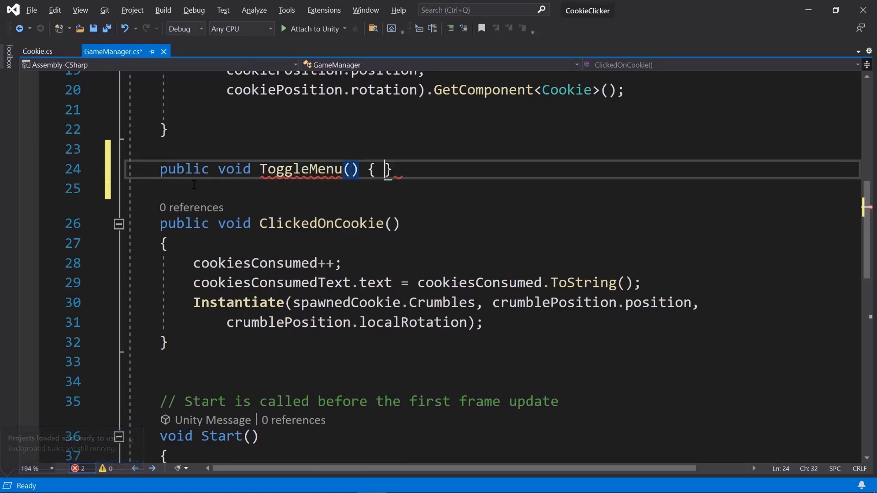
Step: Expand the empty ToggleMenu() method body so its braces sit on separate lines
key("Return")
type("{")
key("Return")
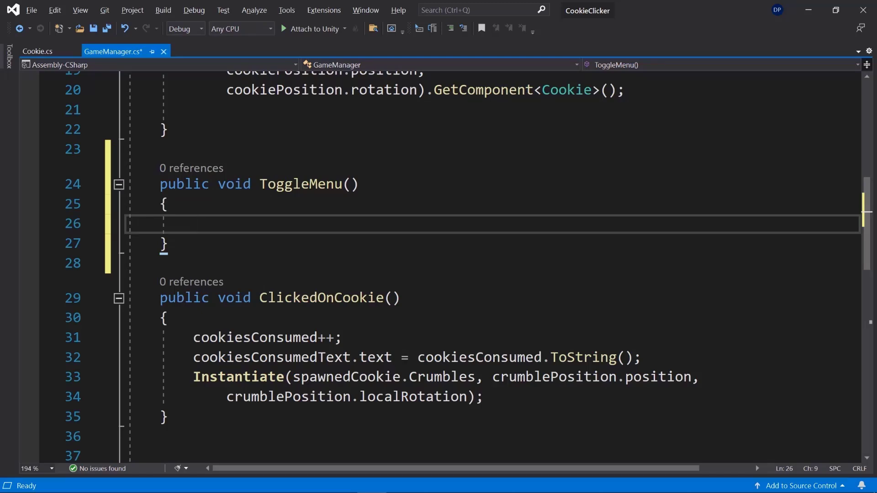
Step: Declare a public GameObject field named menuItem below crumblePosition in the GameManager class
scroll(382, 394, "up", 6)
left_click(301, 354)
type("pu")
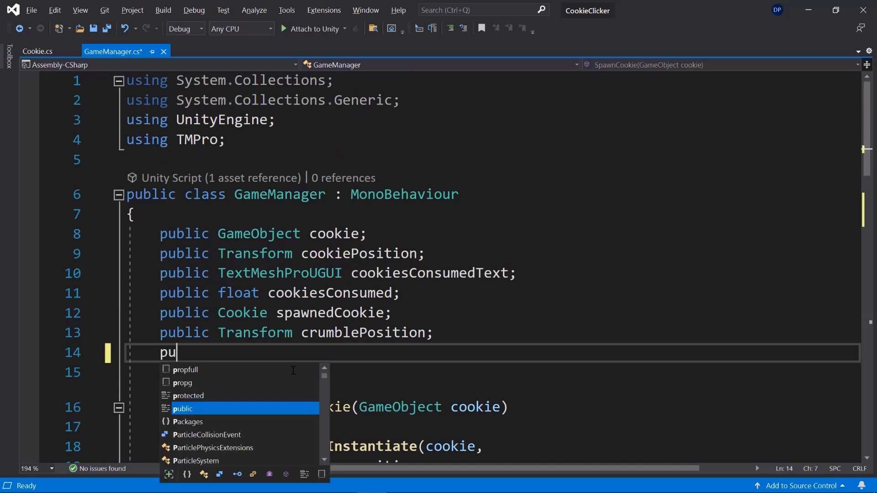
type("blic GameObject")
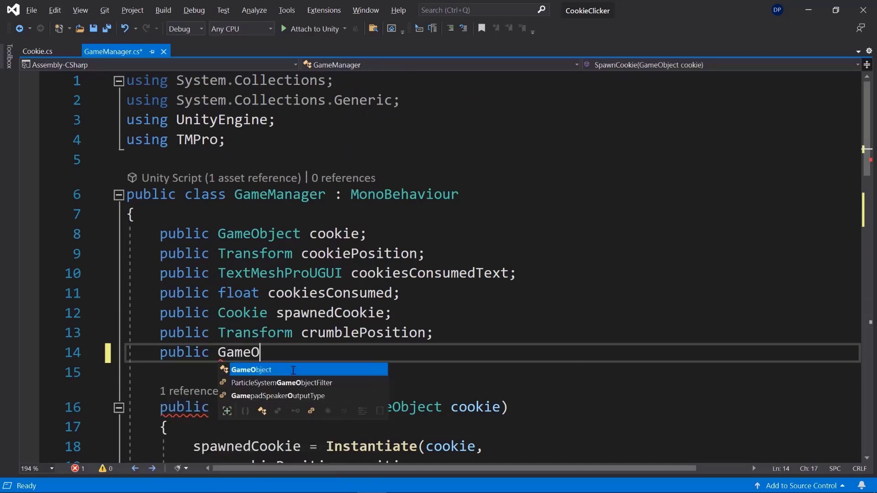
type("enuItem;")
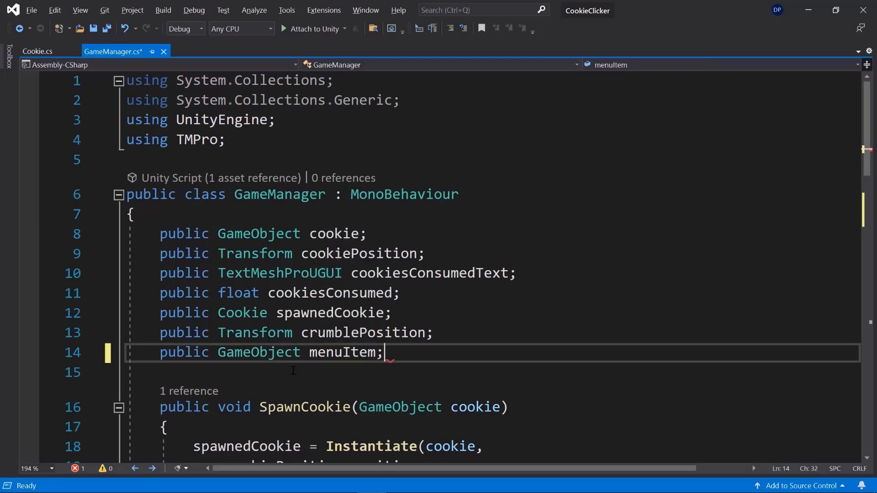
key("Return")
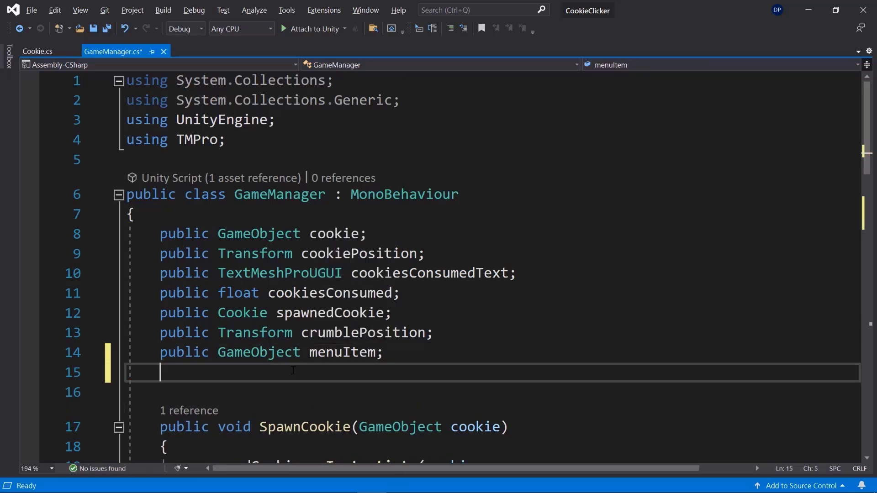
Step: Declare a public TextMeshProUGUI field named menuToggleIcon below menuItem
type("public ")
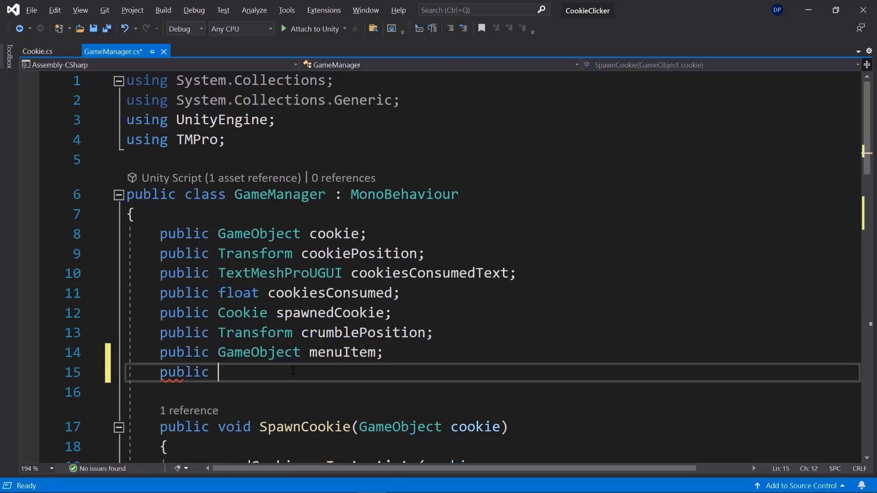
type("Te")
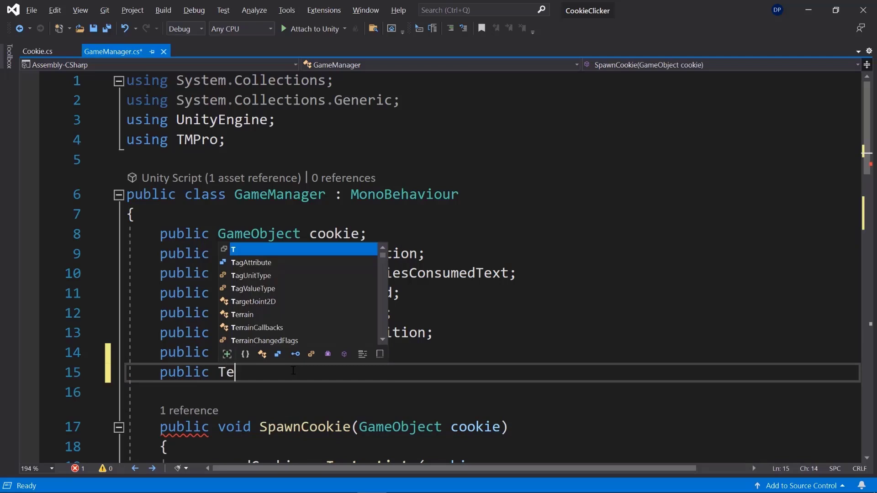
type("xtMe")
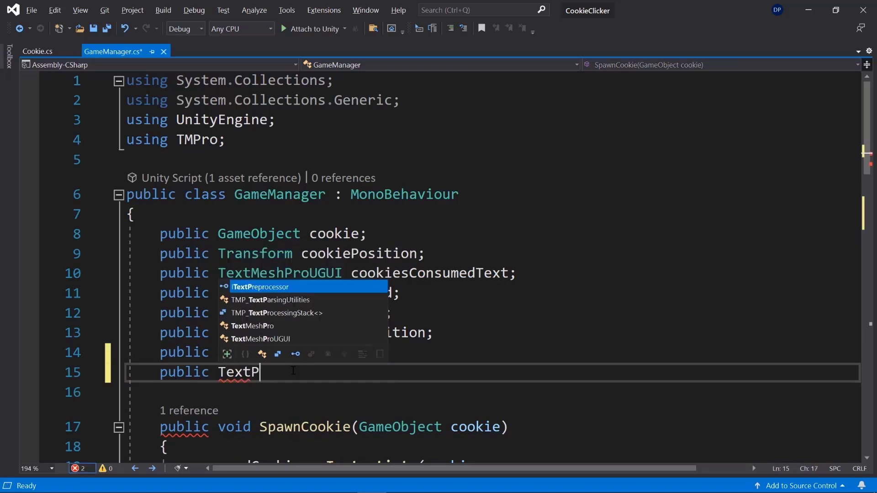
type("shProUGUI m")
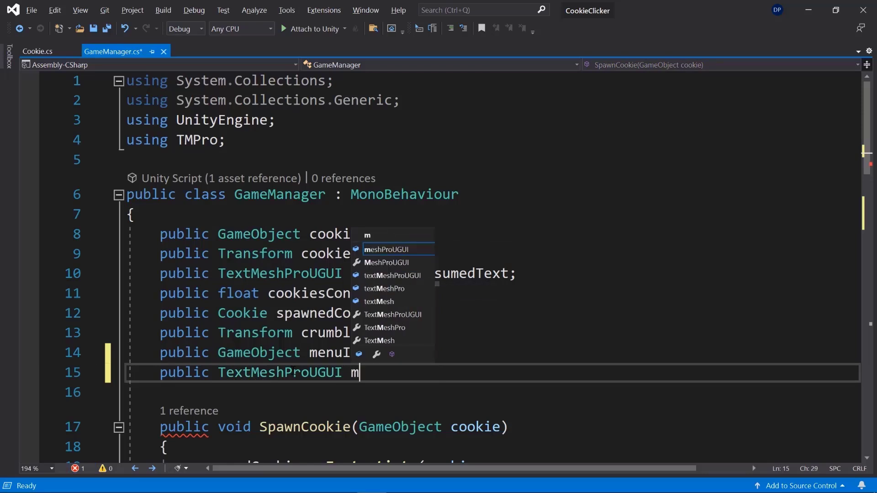
type("enuToggleIcon;")
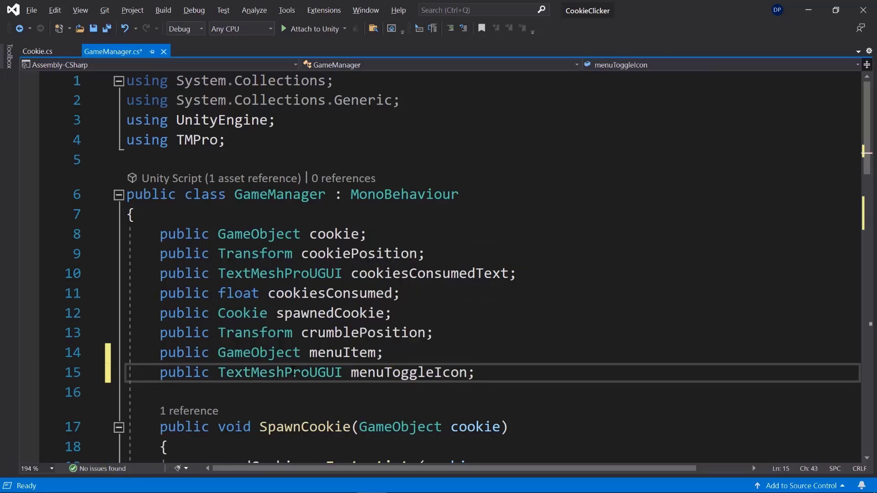
Step: Add an if (menuItem.activeSelf) block inside the ToggleMenu method
scroll(413, 351, "down", 3)
scroll(414, 352, "down", 5)
left_click(187, 166)
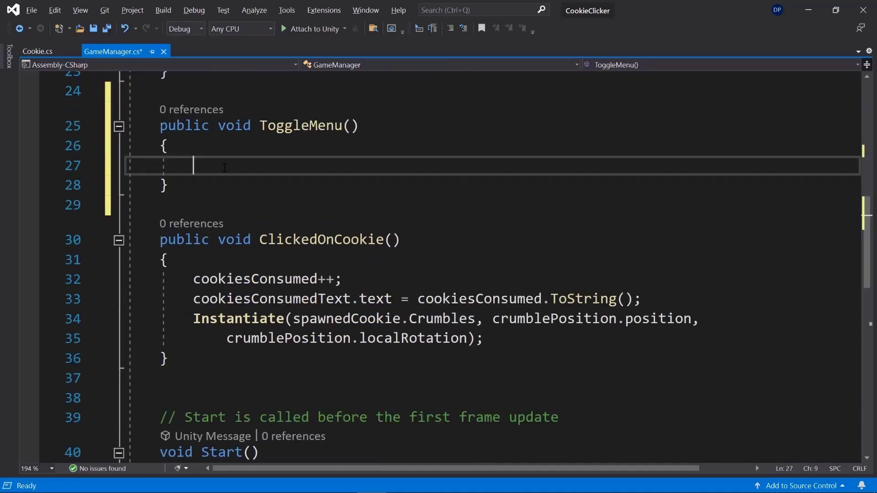
type("if(menuItem.")
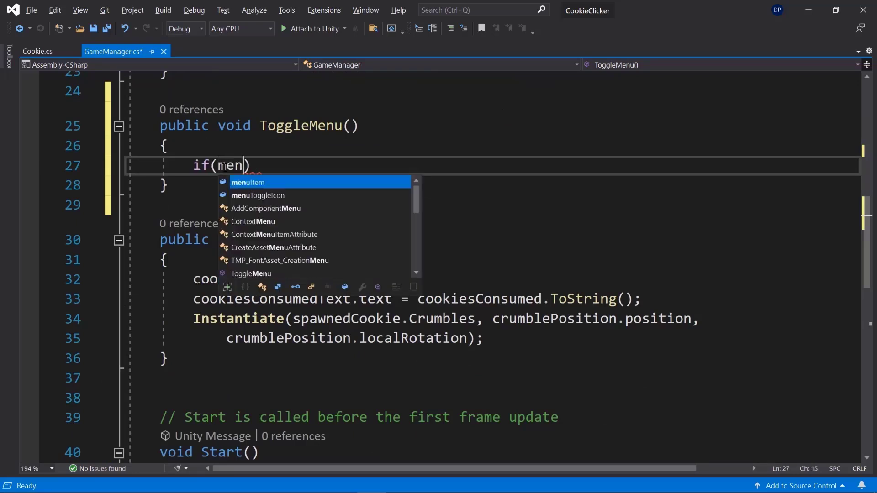
type("act")
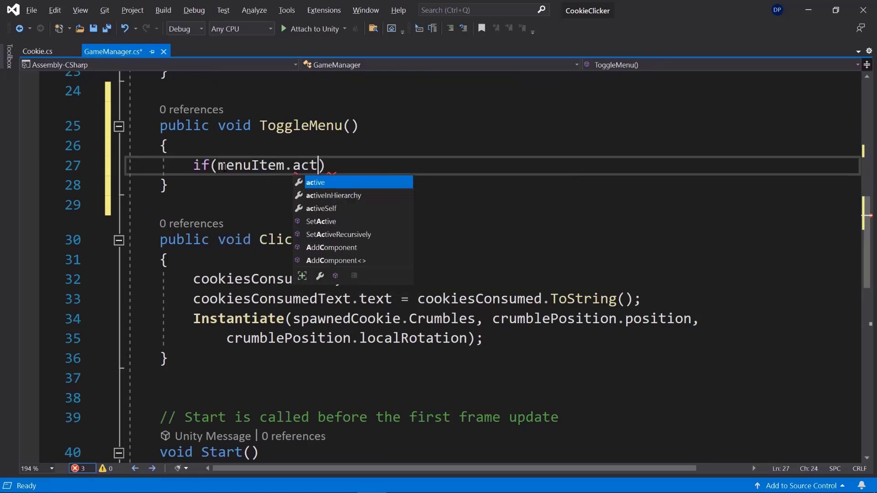
key("Down")
key("Down")
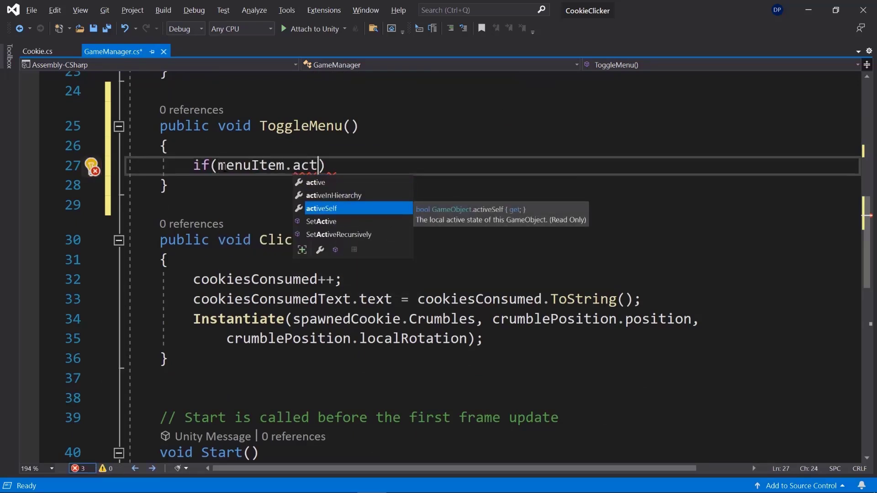
type("iveSelf) {")
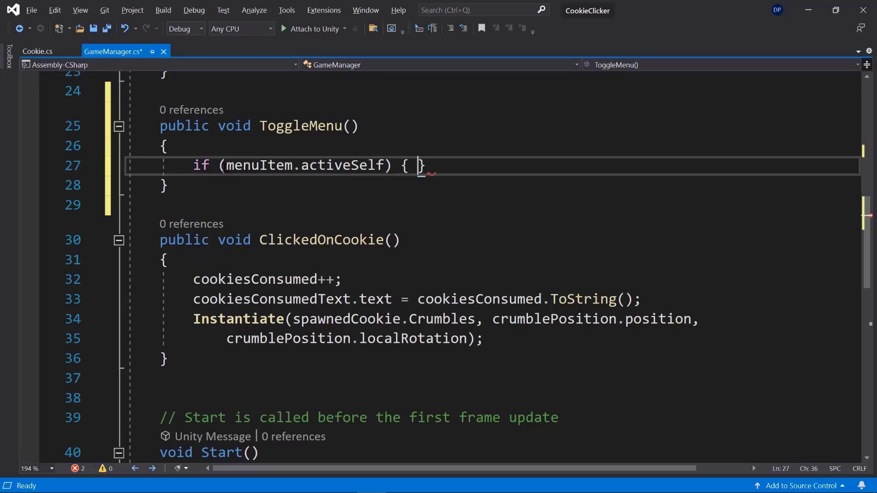
key("Return")
Step: Inside the if block, call menuItem.SetActive(false) and set menuToggleIcon.text to "+"
type("menuItem.s")
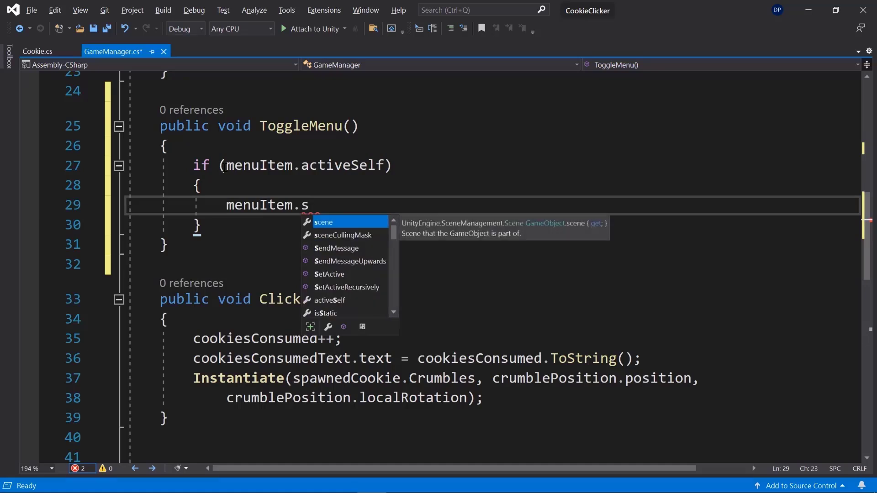
type("etA")
key("Tab")
type("(false);")
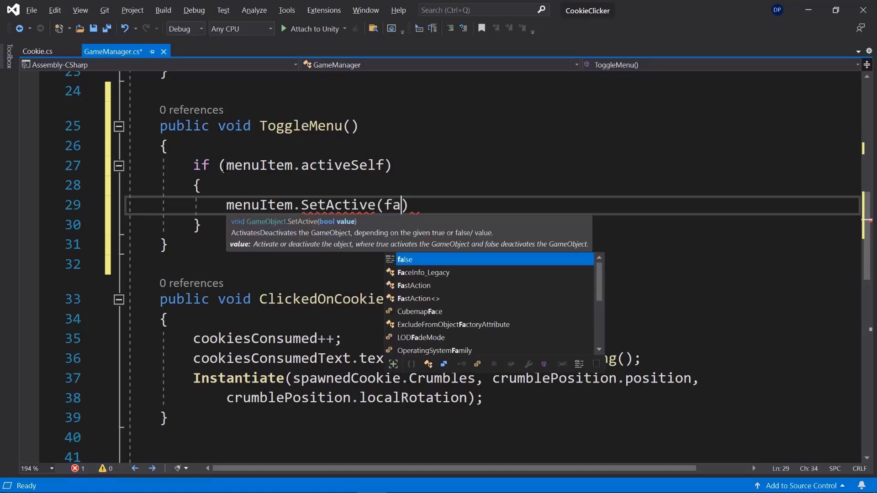
key("Return")
type("menuT")
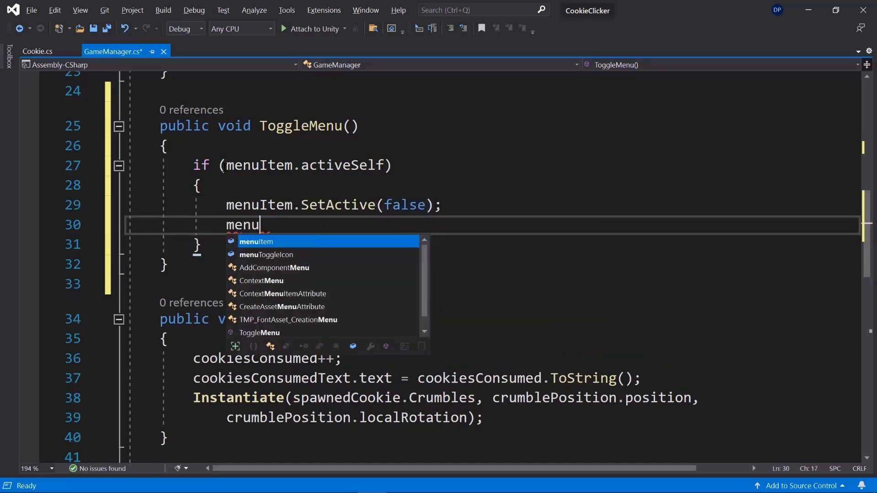
key("Tab")
type(".tex")
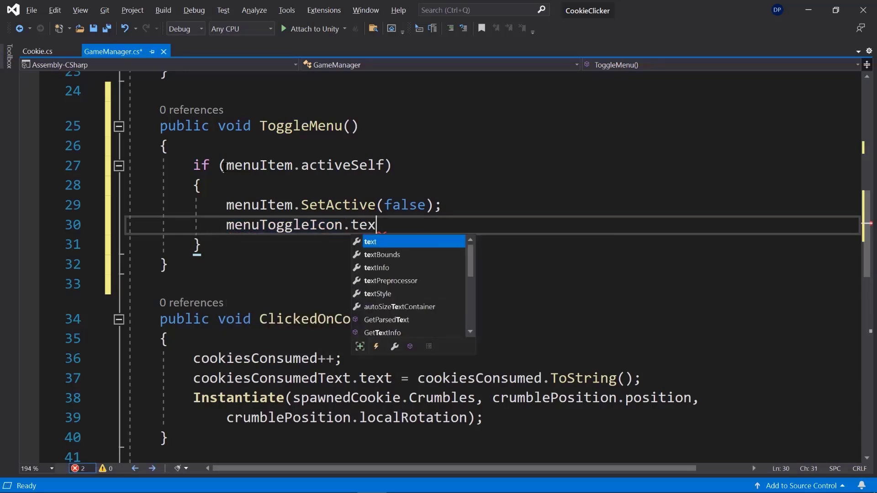
type("t = \"+\";")
Step: Add an else block after the if block that calls menuItem.SetActive(true)
key("Down")
key("Return")
type("else {")
key("Return")
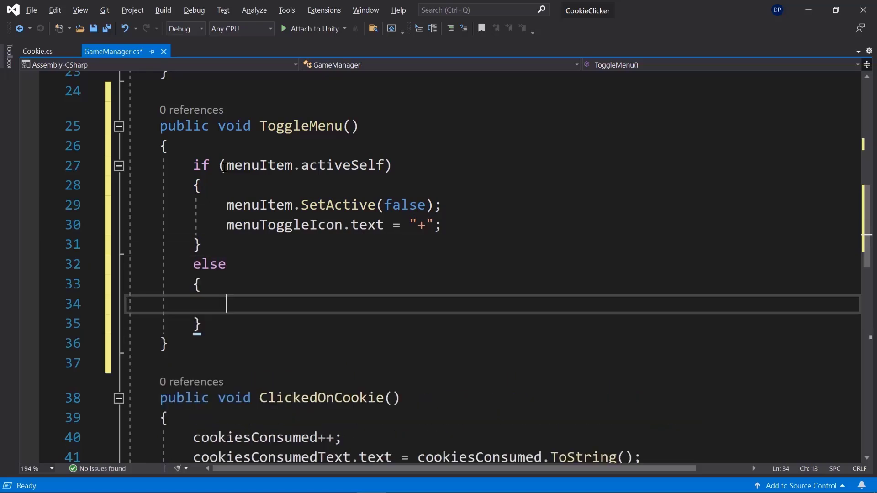
type("menuItem.SetActive(act")
key("BackSpace")
key("BackSpace")
key("BackSpace")
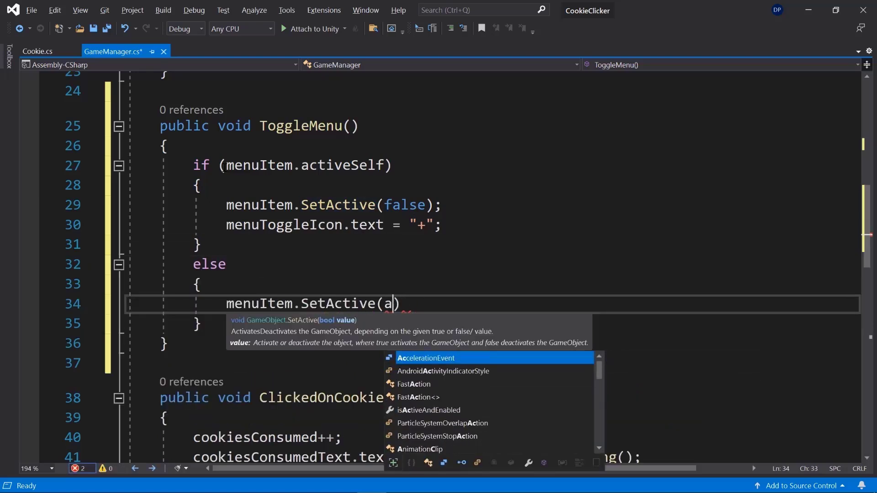
type("true);")
key("Return")
Step: Set menuToggleIcon.text to "X" in the else block and save the GameManager script
type("menu")
key("Down")
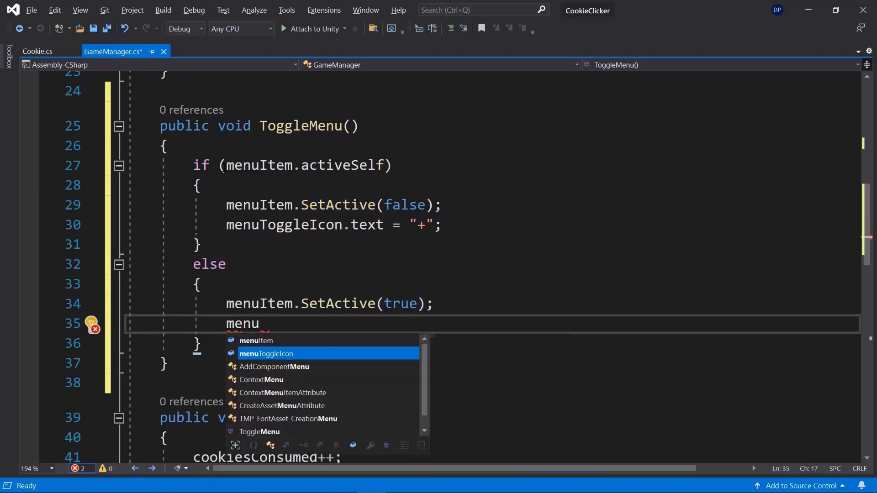
key("Tab")
type(".t")
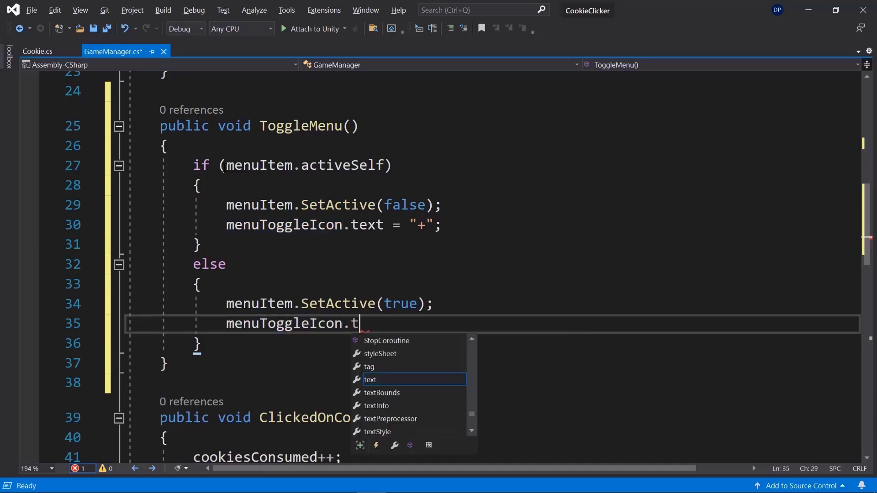
type("ext = \"X\";")
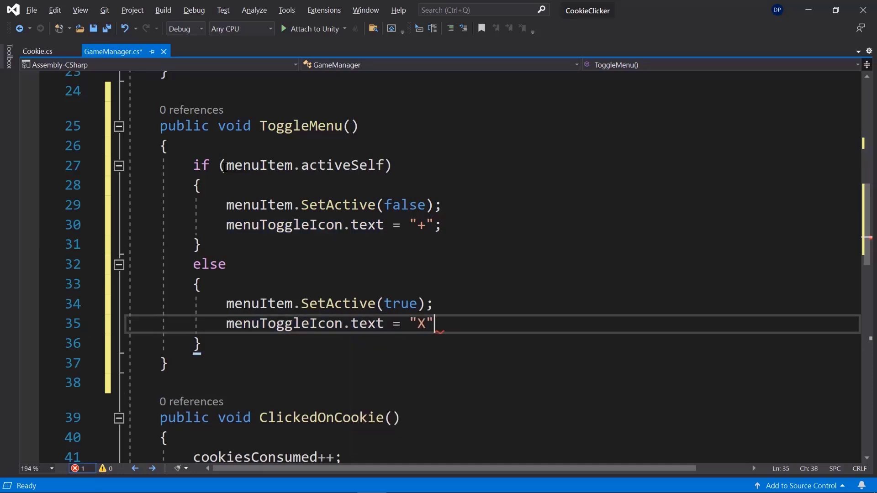
key("ctrl+s")
Step: Review the ToggleMenu method's if and else branches, checking the SetActive calls and the icon text assignments
key("Up")
key("Up")
key("Up")
key("Home")
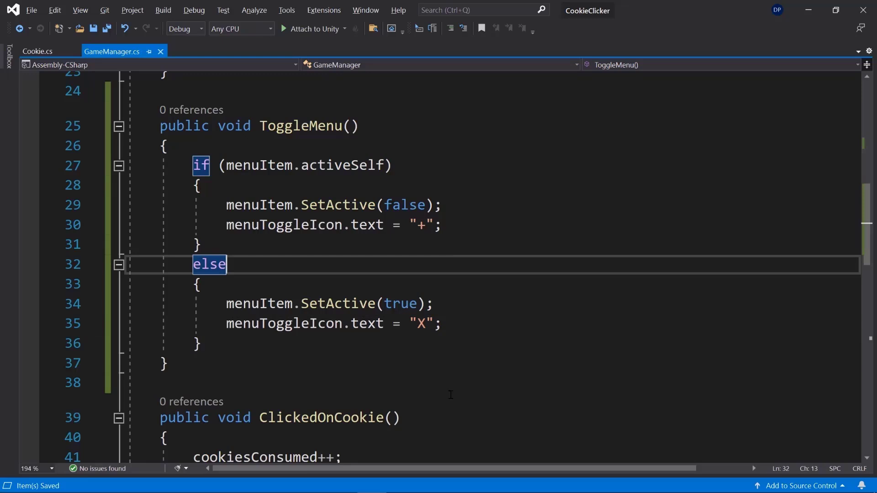
left_click(315, 128)
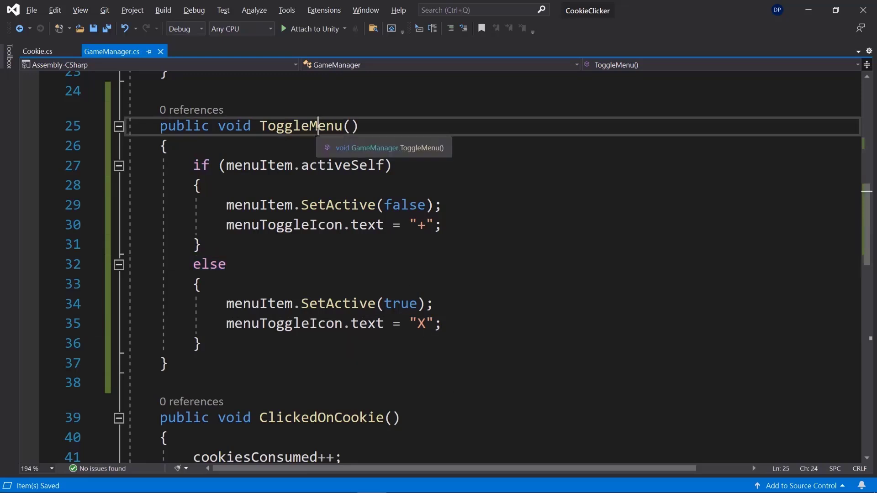
left_click_drag(190, 170, 219, 265)
left_click(442, 230)
double_click(341, 167)
left_click_drag(440, 204, 226, 204)
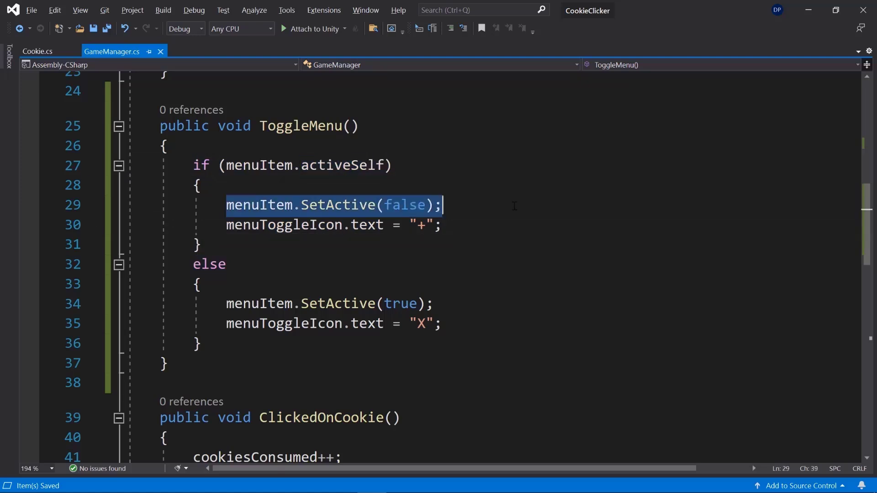
left_click(526, 230)
double_click(243, 210)
left_click_drag(466, 225, 226, 225)
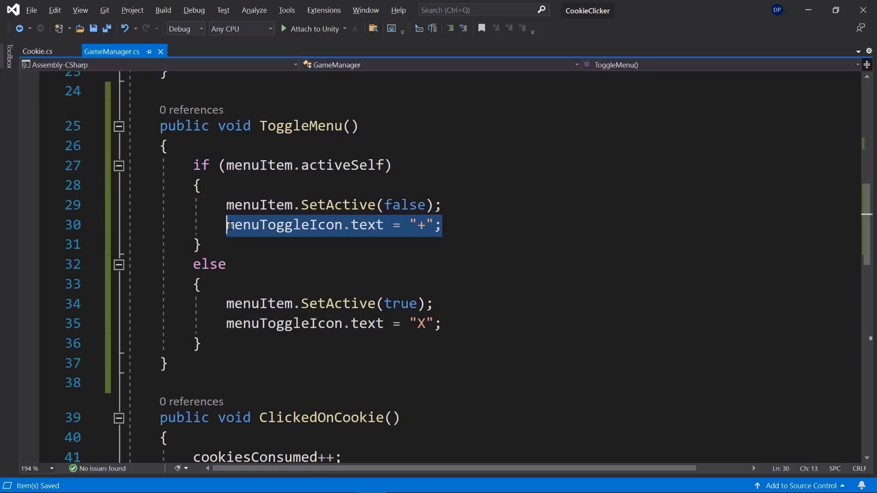
left_click(228, 225)
left_click(233, 304)
left_click_drag(465, 314, 227, 303)
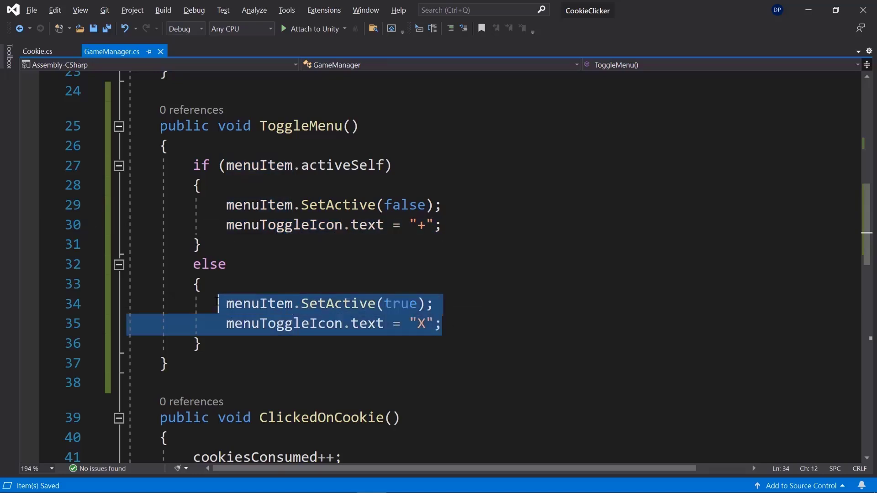
key("End")
key("shift+Home")
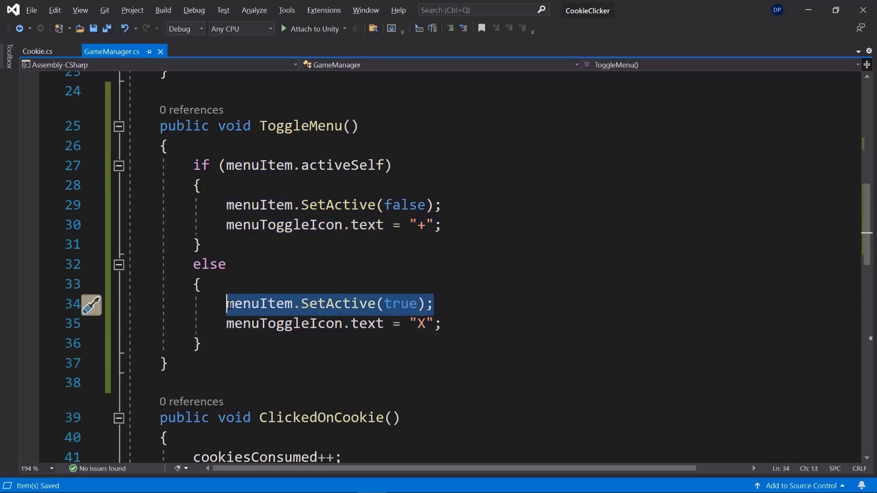
left_click_drag(443, 323, 226, 323)
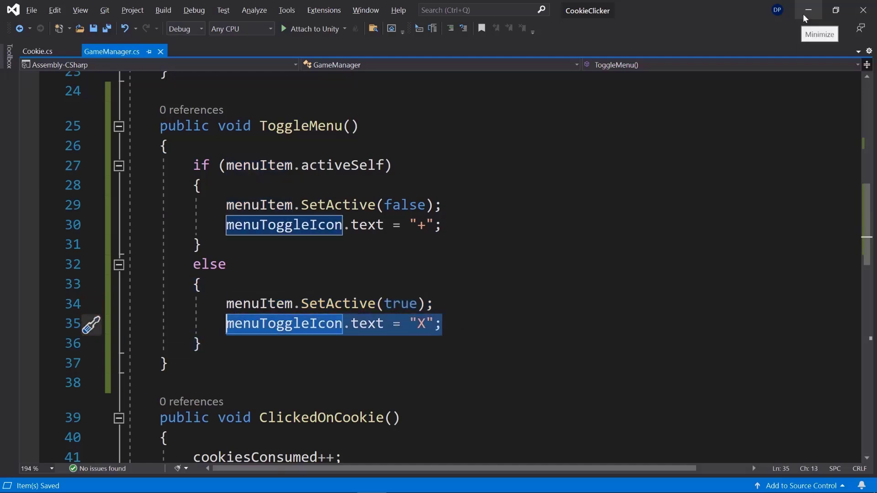
Step: Switch to Unity and add an On Click event to ToggleMenuButton with the GameManager object as its target
left_click(803, 14)
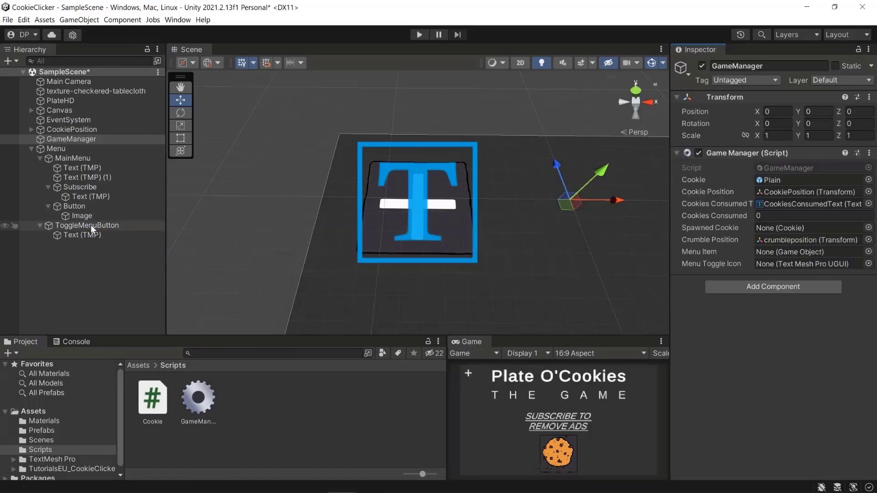
left_click(91, 226)
scroll(759, 310, "down", 10)
left_click(835, 291)
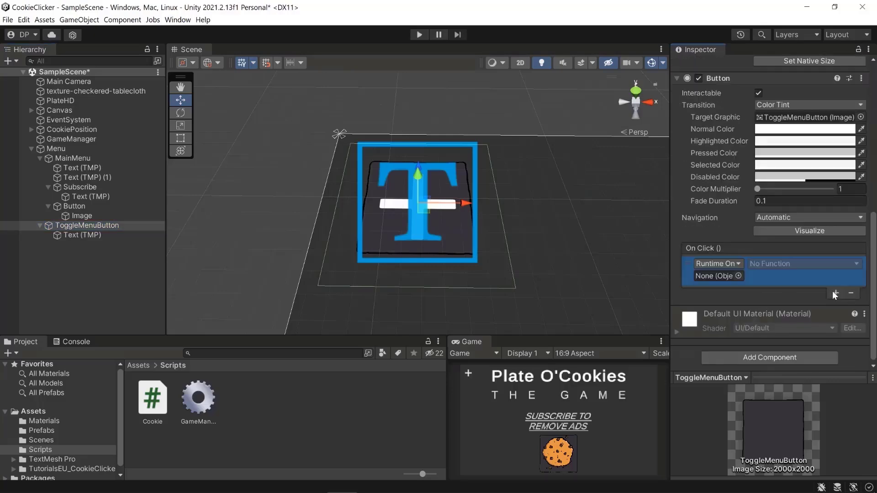
left_click(729, 279)
scroll(652, 352, "down", 5, "ctrl")
left_click(629, 371)
double_click(629, 372)
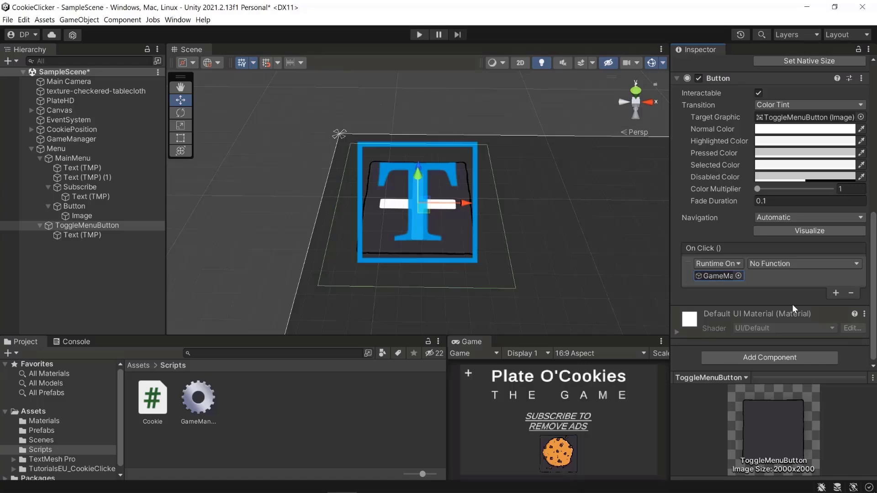
Step: Set the function of ToggleMenuButton's On Click event to GameManager's ToggleMenu
left_click(803, 264)
mouse_move(785, 312)
left_click(653, 465)
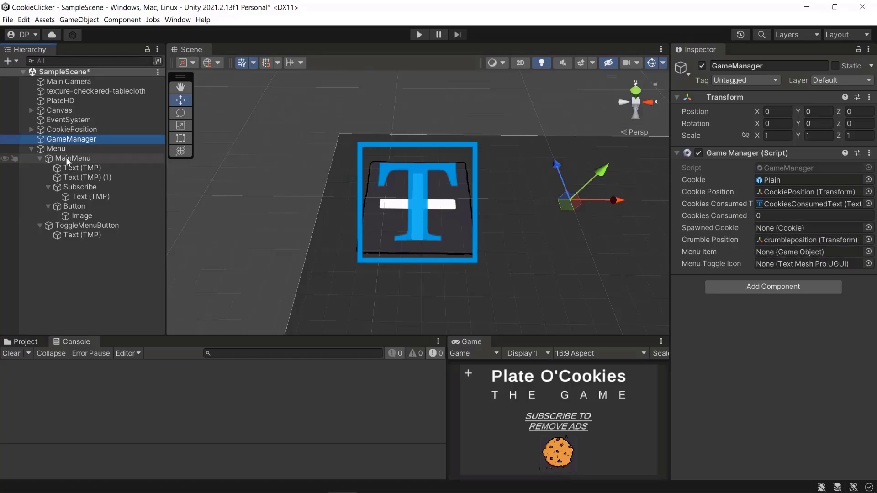
Step: Assign MainMenu to the GameManager's Menu Item field and ToggleMenuButton's Text (TMP) to its Menu Toggle Icon field
left_click_drag(66, 158, 811, 252)
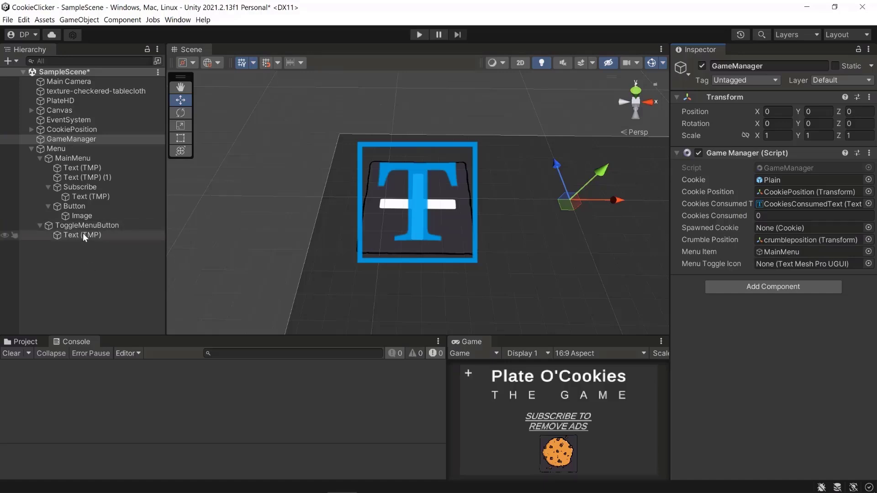
left_click_drag(75, 236, 782, 267)
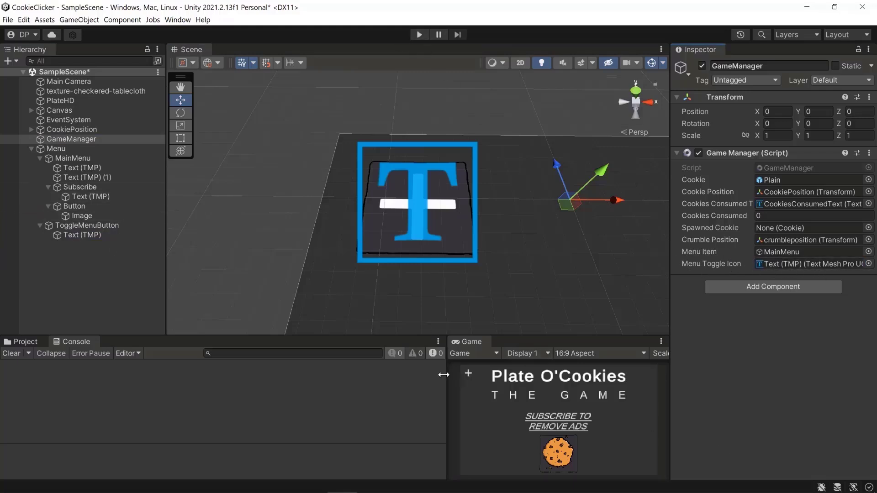
Step: Run the game, toggle the main menu once with the + button, and exit Play mode
left_click(419, 34)
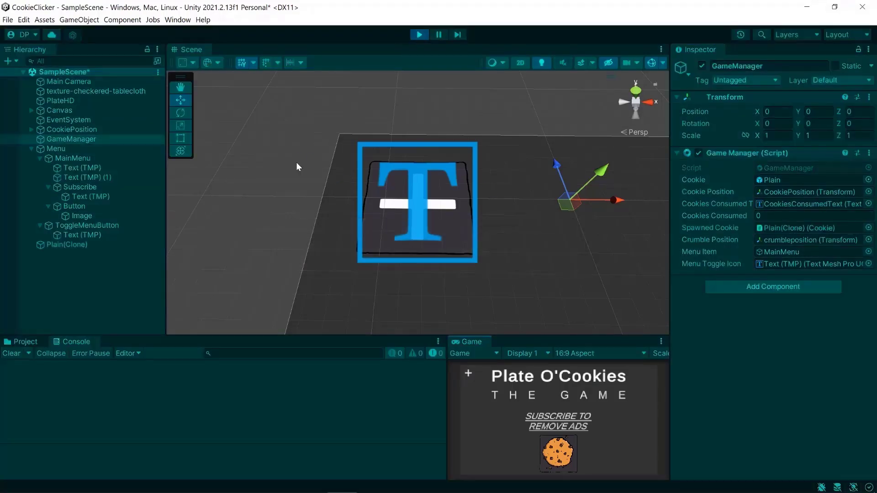
left_click(208, 87)
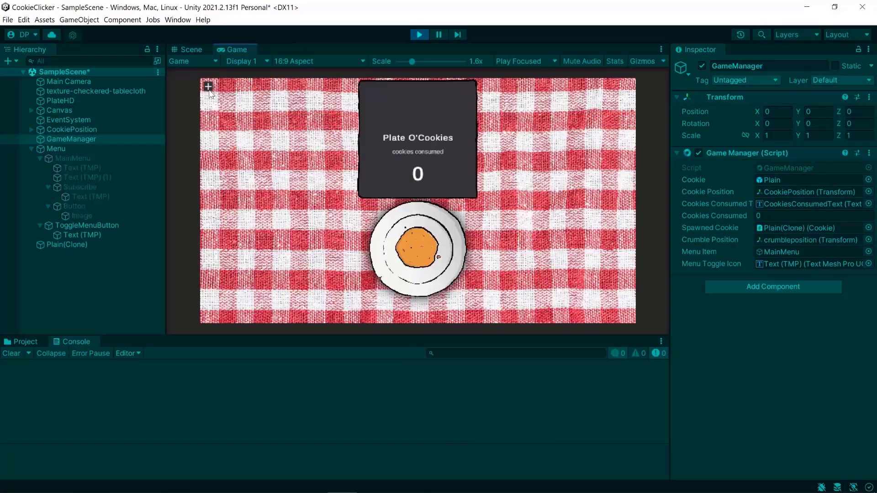
key("ctrl+p")
Step: Set the text of ToggleMenuButton's Text (TMP) to "X"
left_click(83, 235)
left_click(731, 305)
type("X")
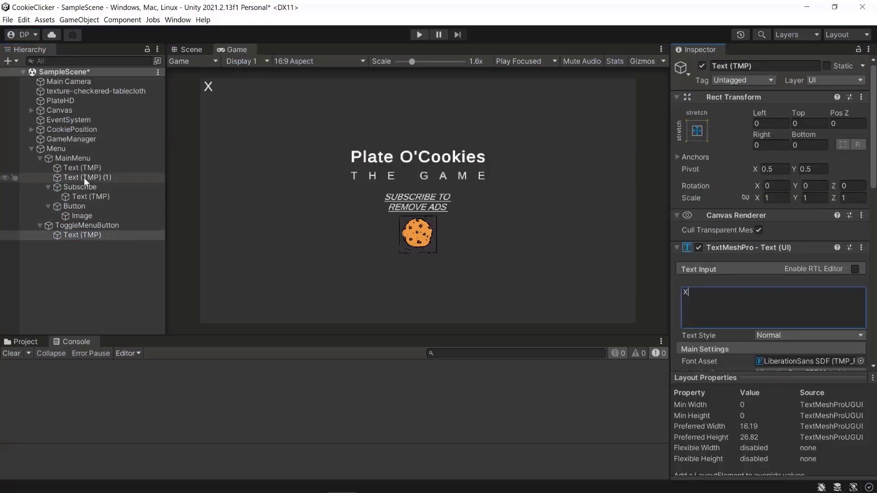
Step: Deactivate the MainMenu object and briefly run the game to check how the scene starts
left_click(82, 158)
left_click(701, 66)
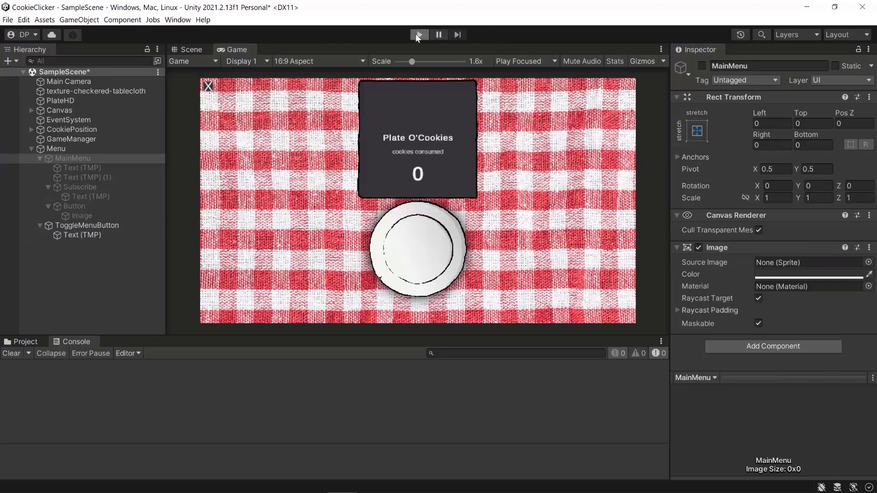
left_click(418, 34)
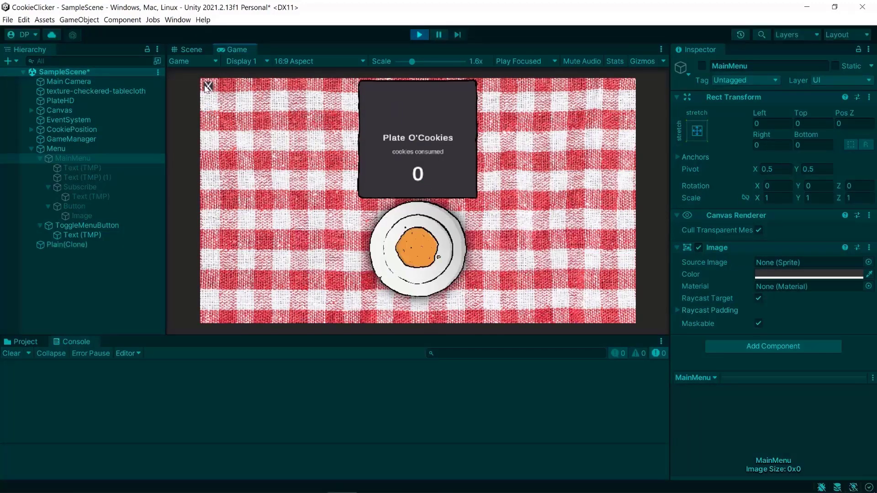
left_click(418, 34)
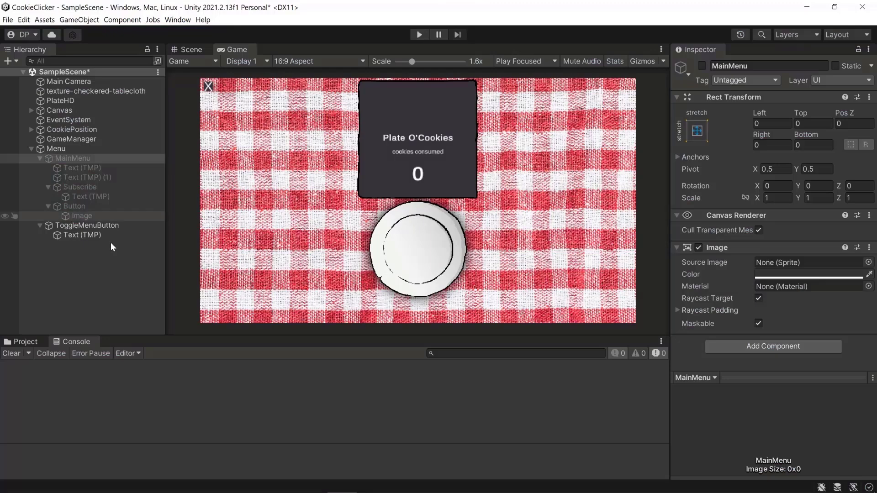
Step: Set the text of ToggleMenuButton's Text (TMP) to "+"
left_click(70, 225)
left_click(62, 235)
left_click_drag(721, 303, 576, 279)
type("*")
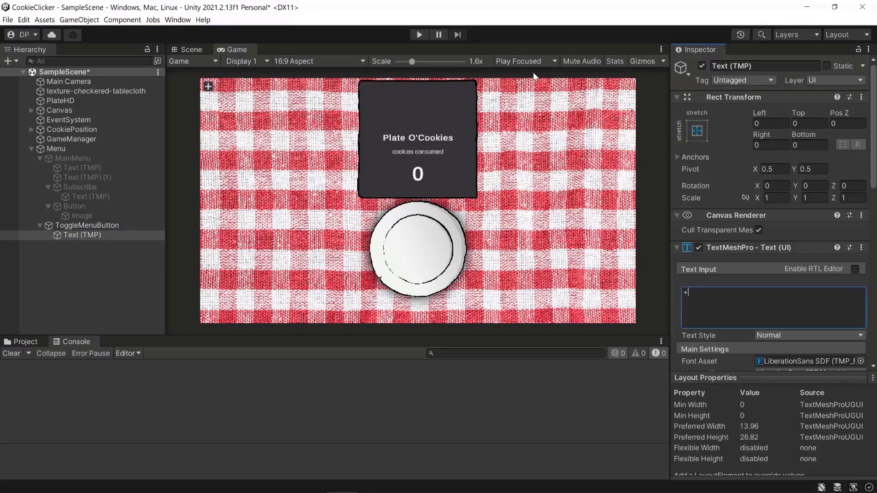
Step: Run the game and toggle the main menu open and closed repeatedly, checking that the icon switches between + and X
key("ctrl+p")
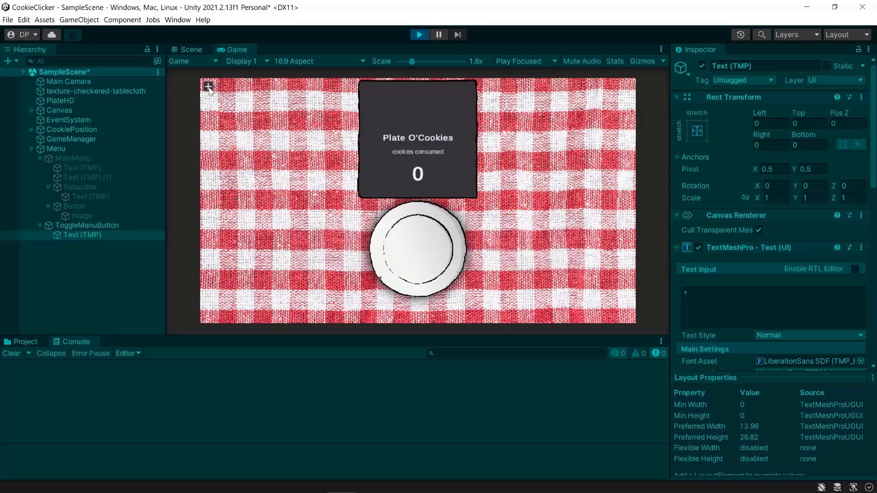
left_click(208, 88)
left_click(209, 87)
left_click(208, 88)
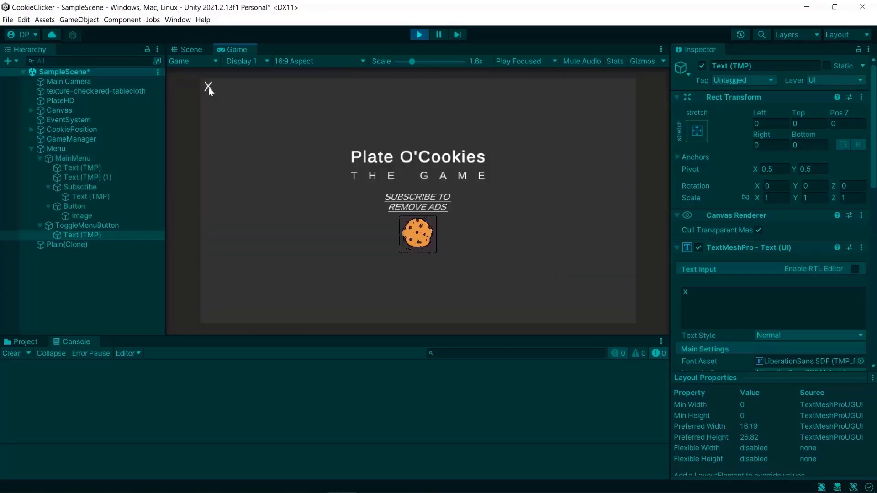
left_click(210, 90)
left_click(209, 89)
left_click(209, 89)
left_click(209, 88)
Step: Reduce the Game view scale to 1x, toggle the menu a few more times, and exit Play mode
left_click_drag(411, 62, 391, 67)
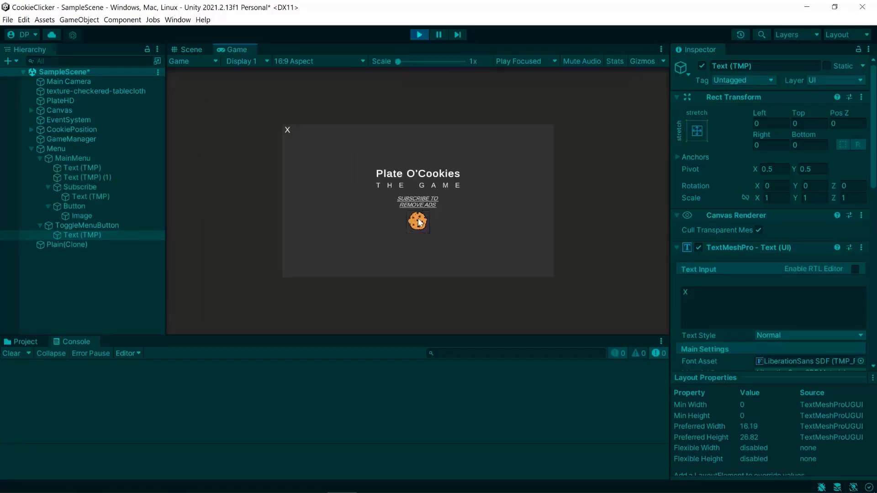
left_click(290, 125)
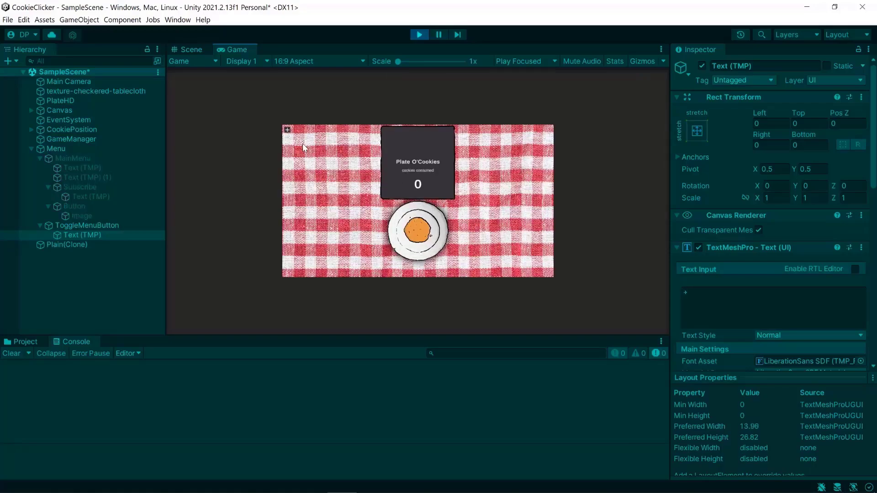
left_click(287, 129)
left_click(287, 128)
left_click(419, 35)
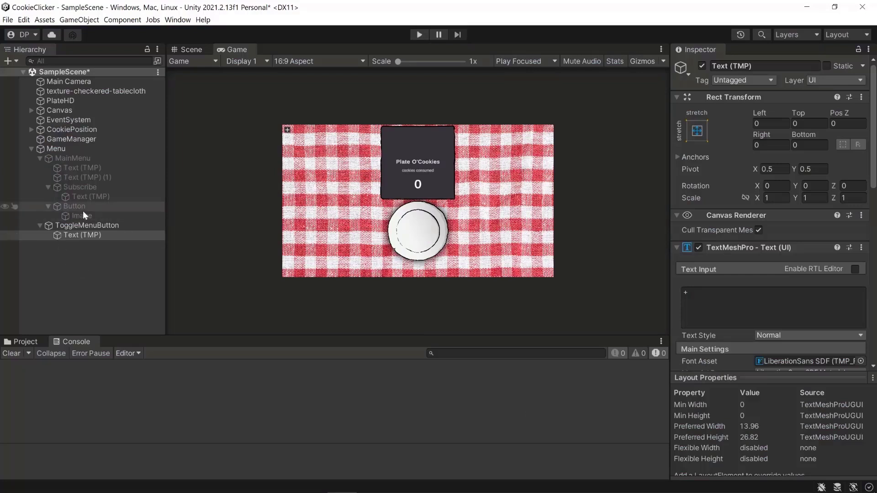
Step: Bring up the project assets and reactivate the MainMenu object
left_click(18, 342)
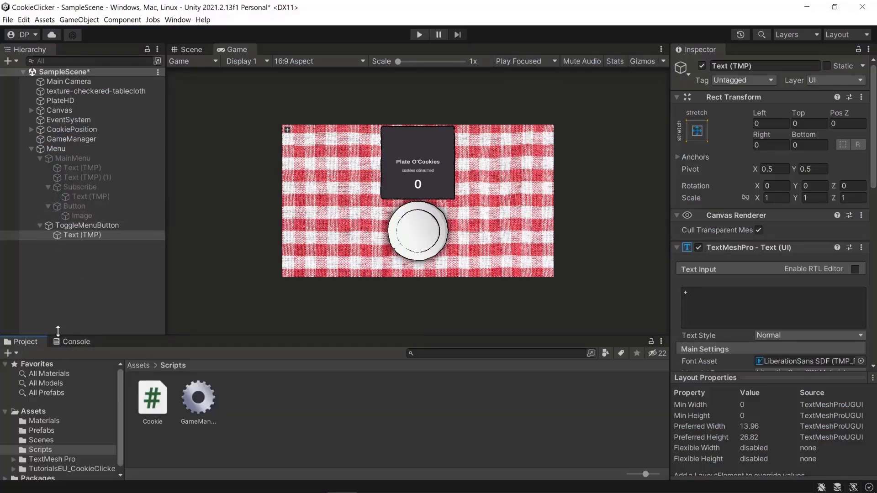
left_click(57, 158)
left_click(702, 67)
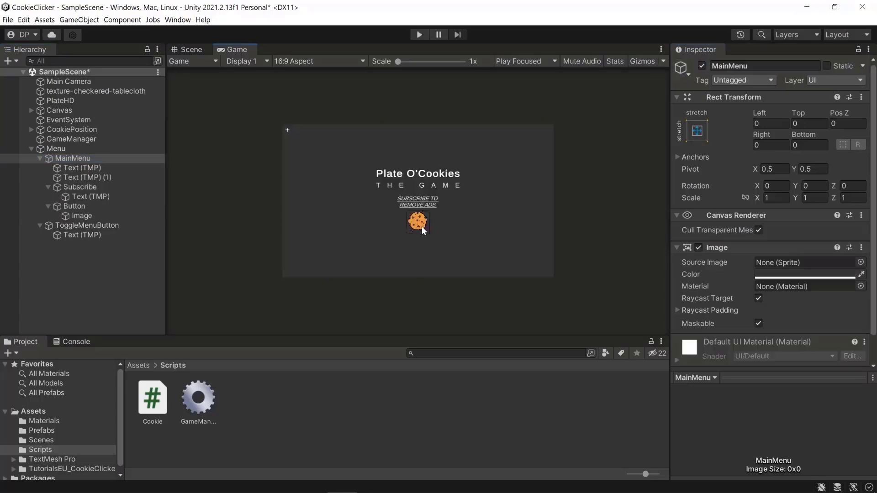
Step: Move the cookie Button under MainMenu down in the scene and set its Pos Y to -100
left_click(188, 49)
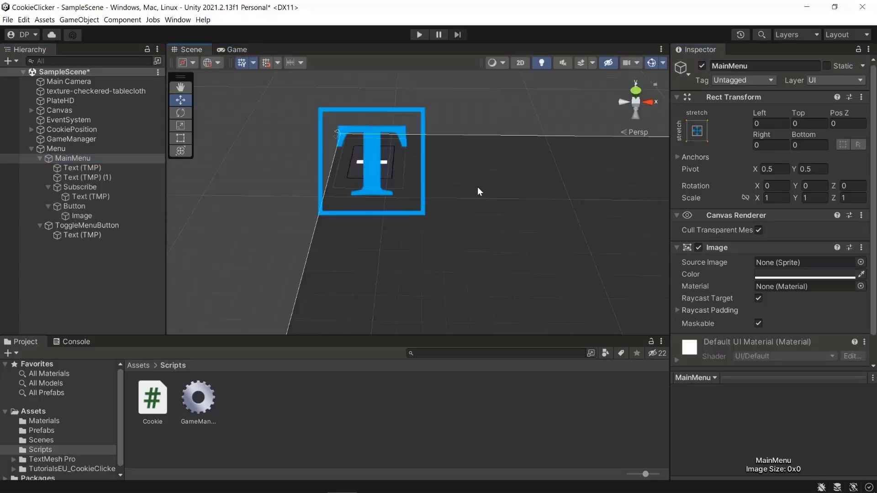
scroll(507, 244, "down", 5)
right_click_drag(524, 245, 429, 270)
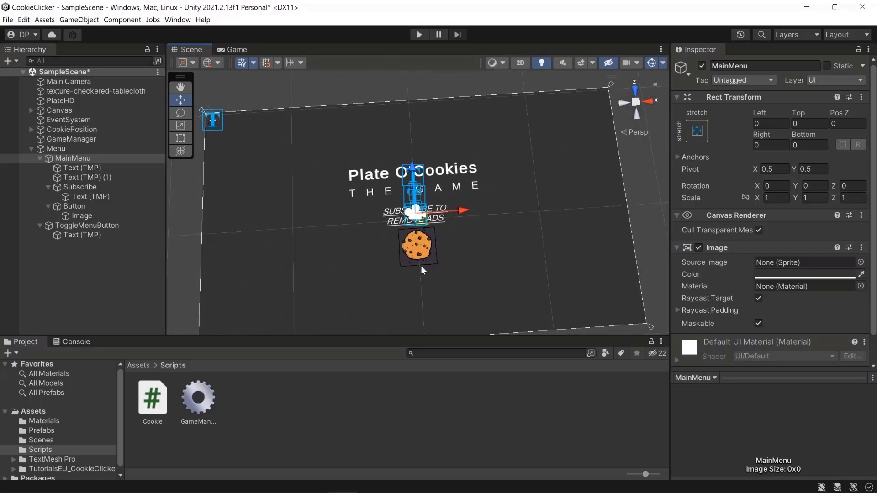
left_click(418, 250)
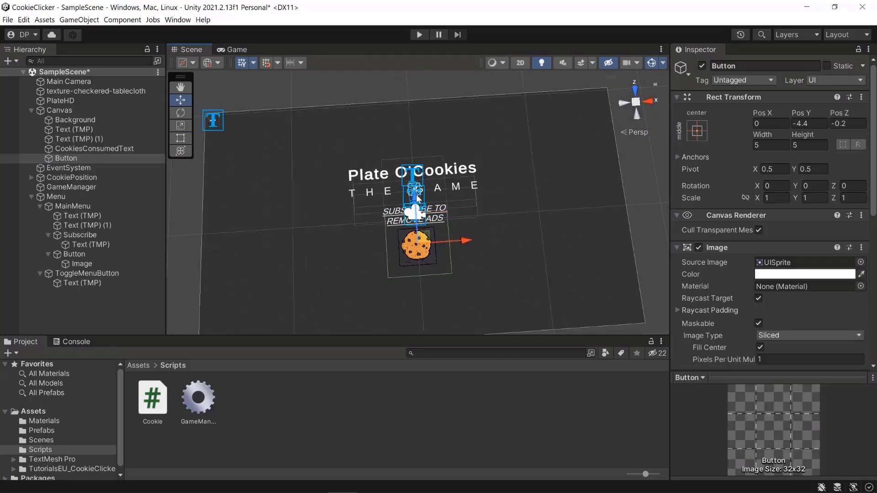
left_click(79, 252)
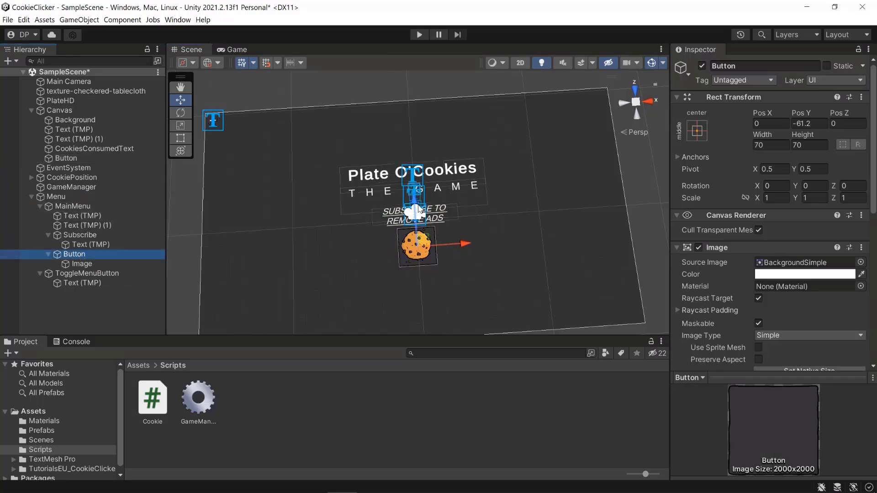
left_click_drag(415, 205, 416, 229)
left_click(809, 123)
type("-100")
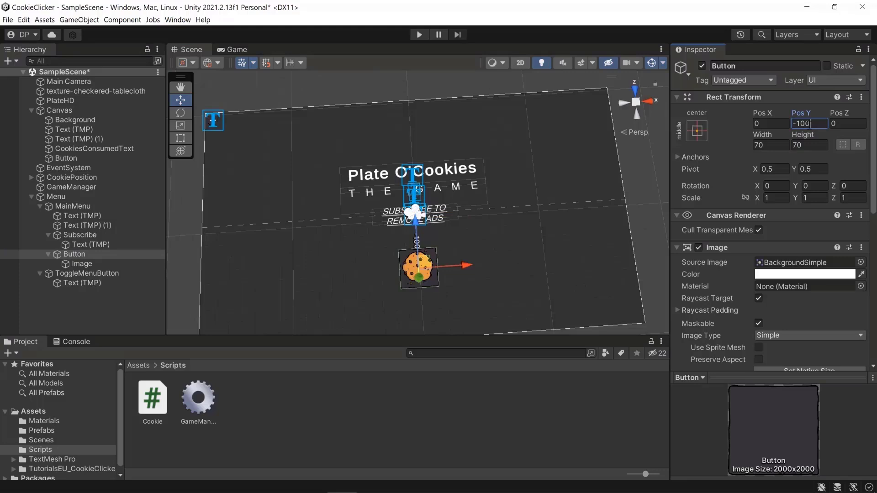
Step: Set the MainMenu Button's width and height to 100
left_click(771, 145)
type("100")
left_click(809, 145)
type("100")
Step: Set the width and height of the cookie Image inside the MainMenu Button to 90
left_click(81, 264)
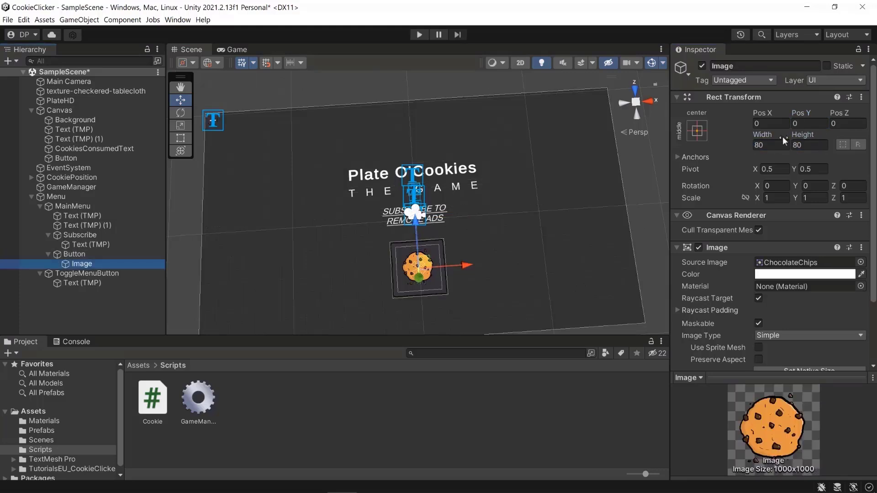
left_click(772, 144)
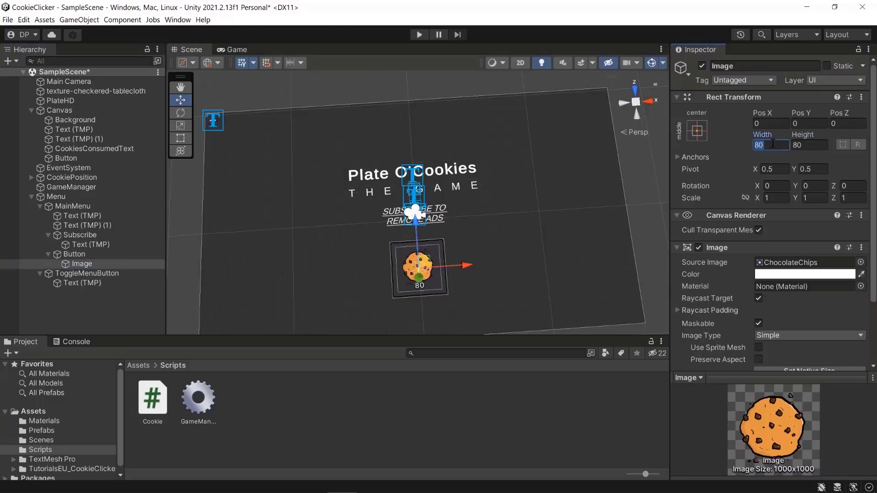
type("90")
key("Tab")
type("90")
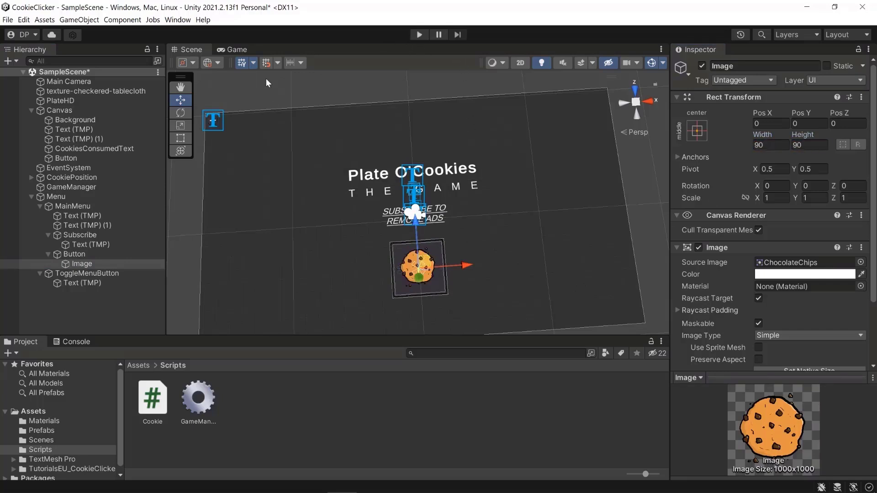
Step: Check the enlarged cookie button in the Game view, run the game, toggle the menu several times, and exit Play mode
left_click(232, 50)
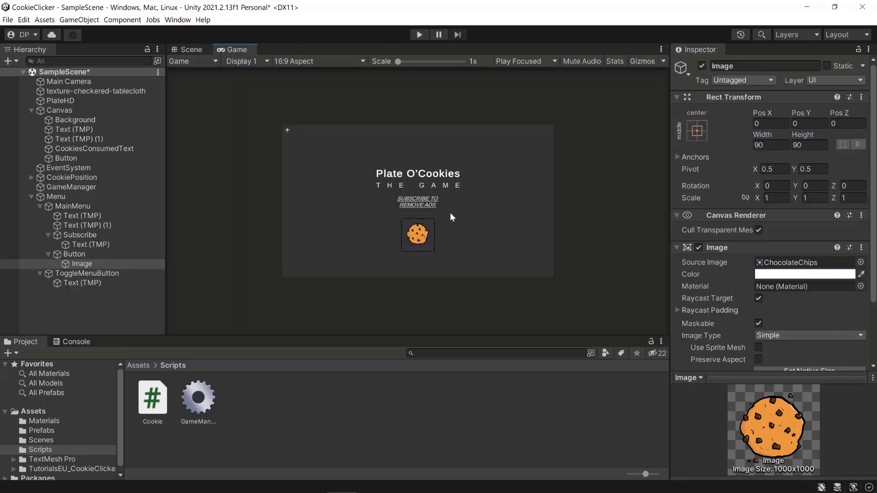
left_click(419, 34)
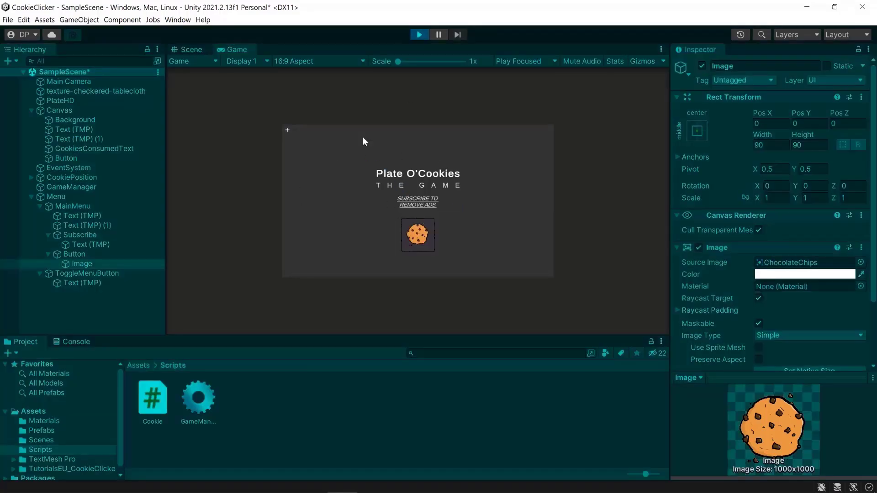
left_click(287, 131)
left_click(288, 132)
left_click(288, 132)
left_click(419, 35)
Step: Deactivate the MainMenu object so the menu is hidden when the game starts
left_click(86, 208)
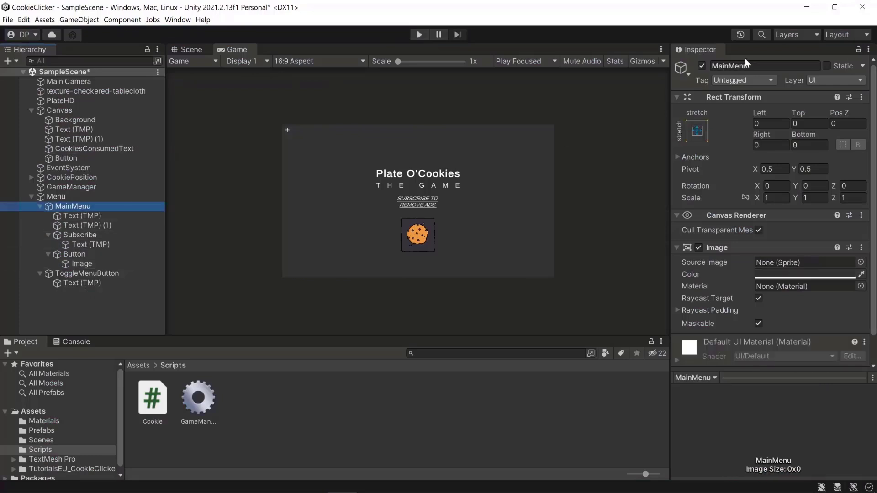
left_click(702, 67)
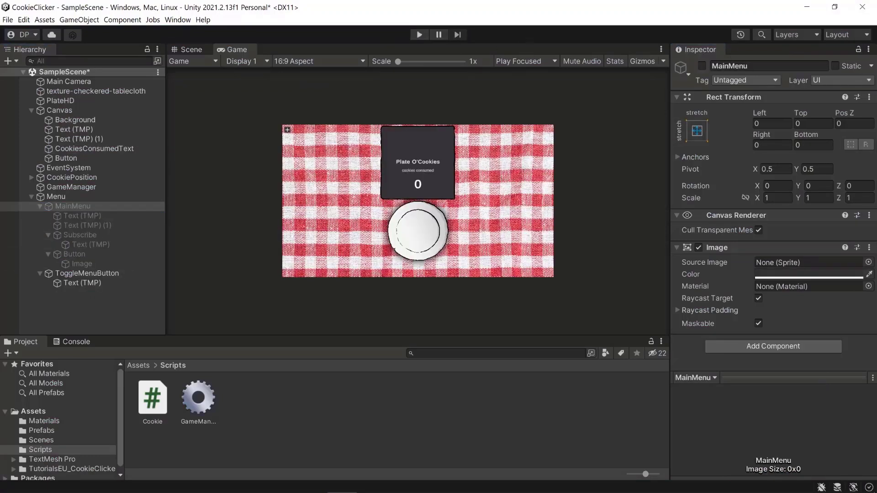
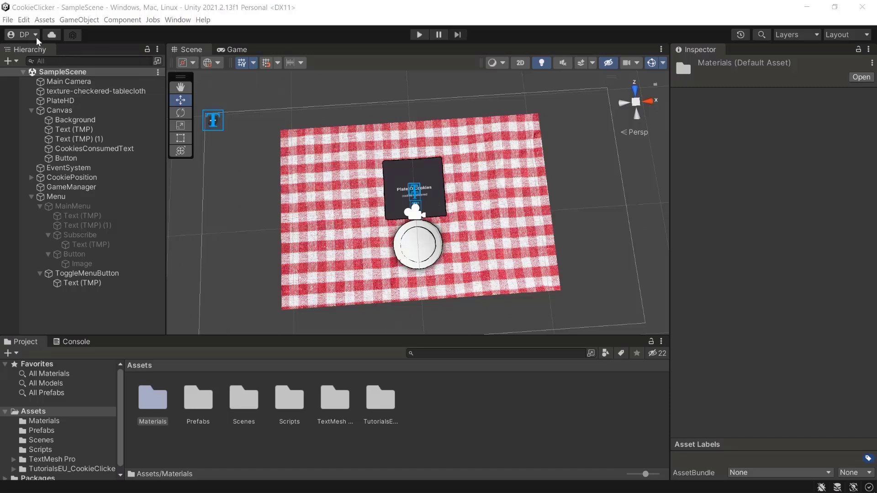
left_click(23, 34)
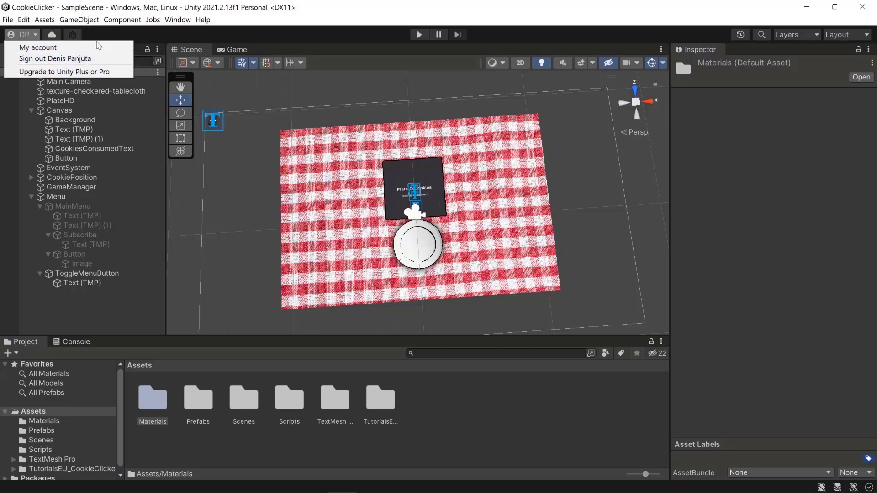
left_click(118, 32)
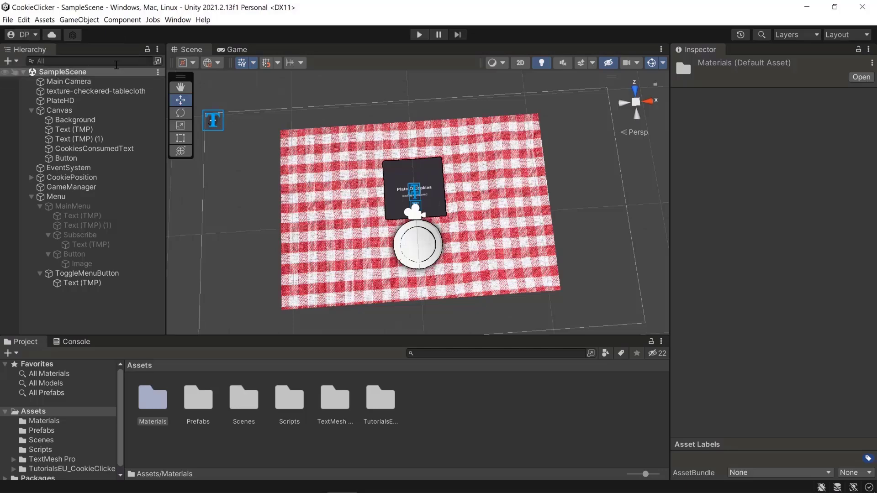
Step: In the project's Ads service settings, select the account's organization and create a Unity project ID
left_click(23, 20)
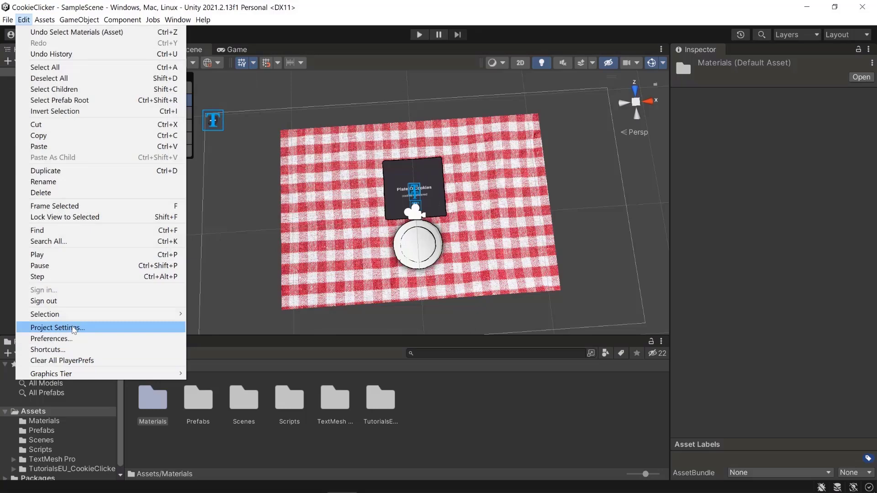
left_click(72, 328)
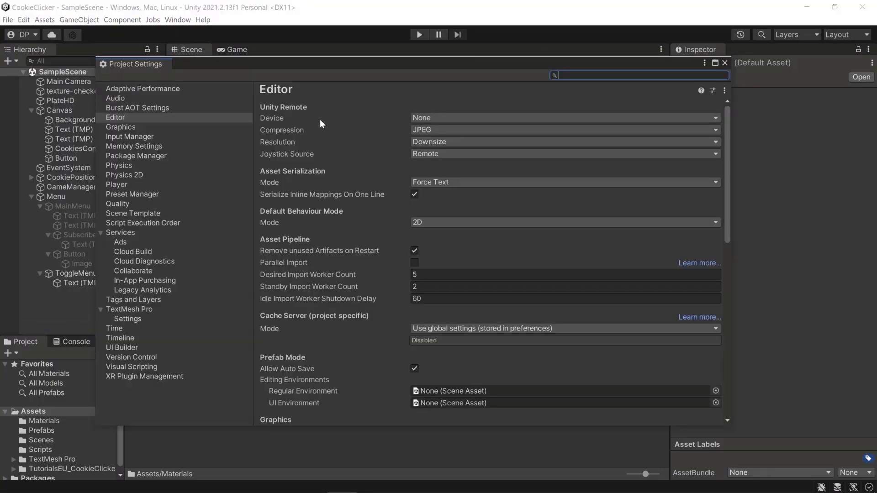
left_click(125, 243)
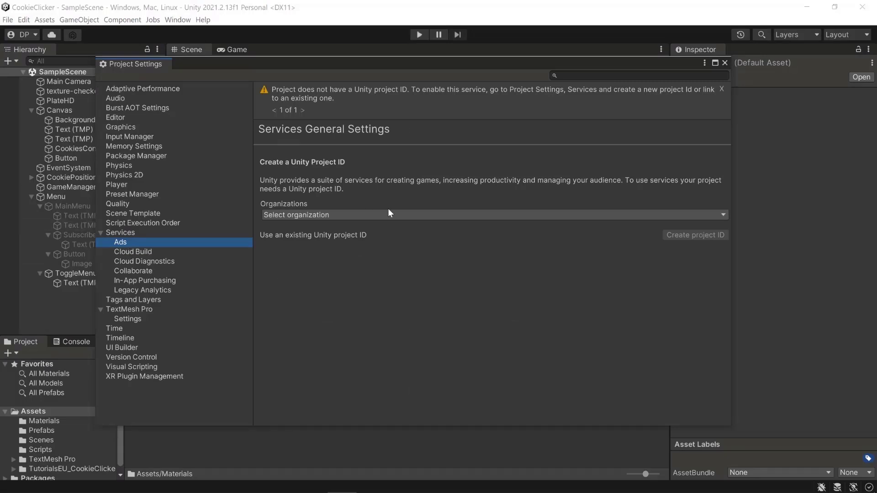
left_click(322, 217)
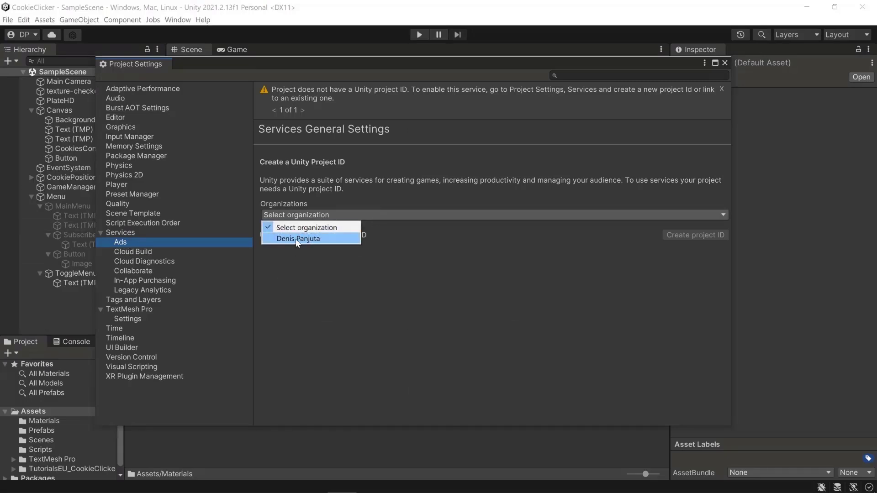
left_click(308, 238)
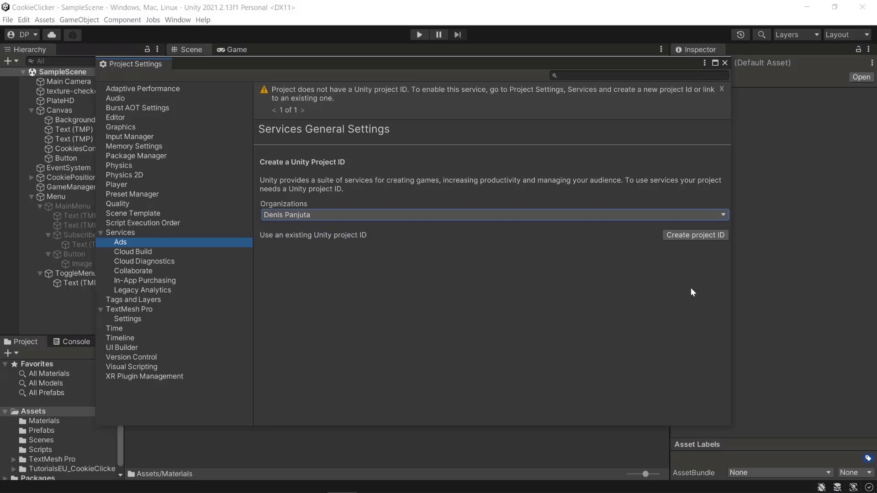
left_click(682, 236)
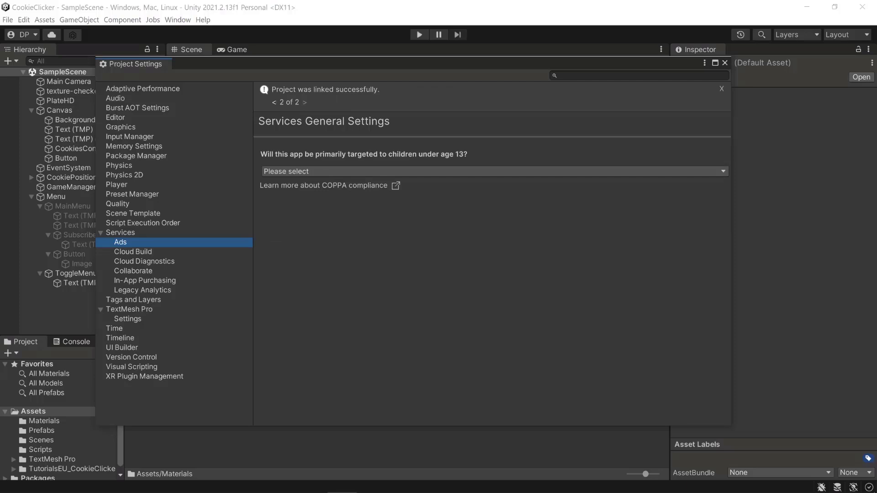
Step: Answer No to the app being primarily targeted to children under 13, save, and turn the Ads service on
left_click(325, 172)
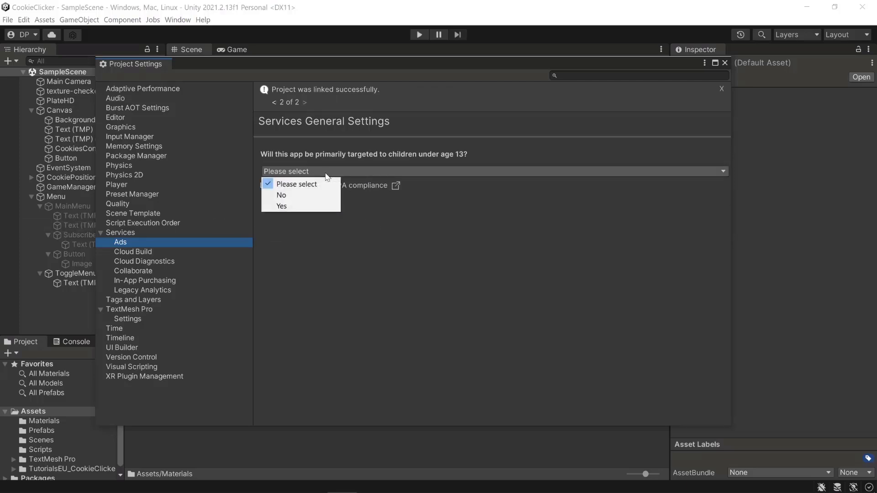
left_click(281, 195)
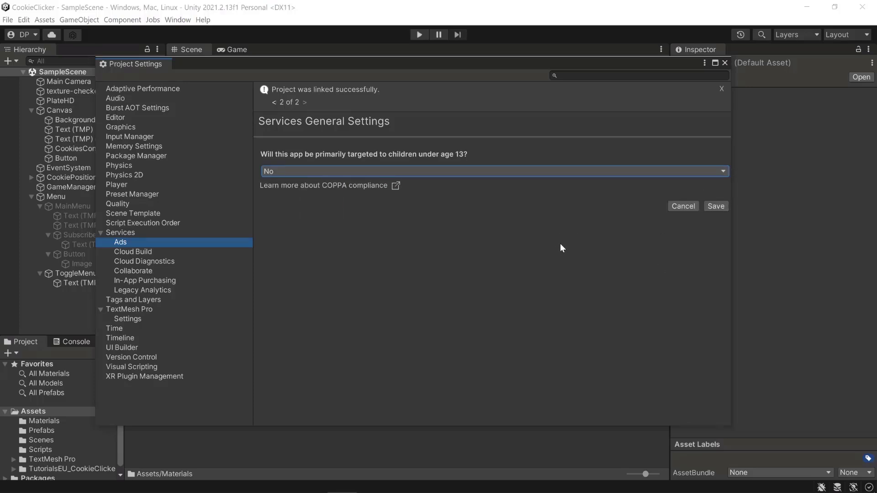
left_click(720, 207)
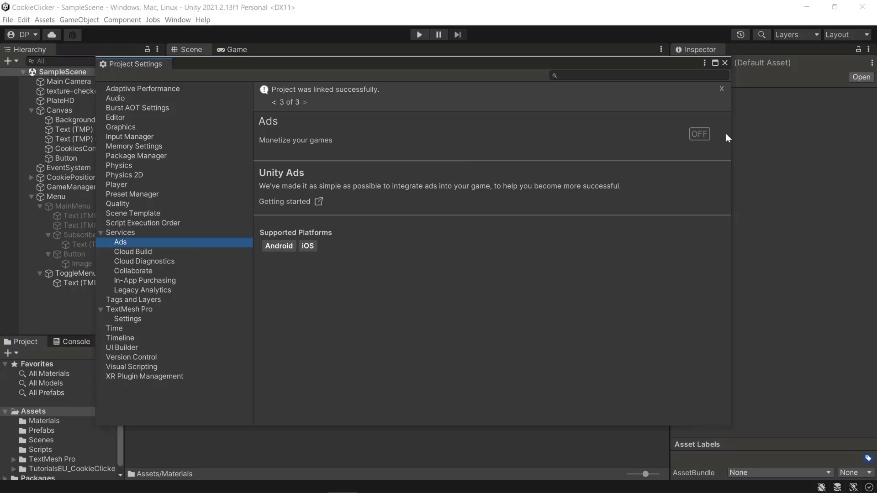
left_click(697, 132)
left_click(684, 133)
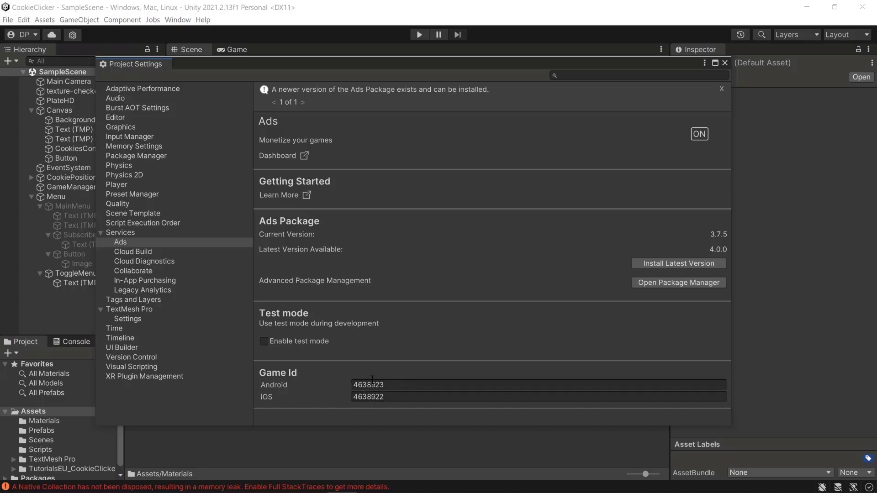
Step: Open the Ads dashboard in the browser, sign in, and go to the CookieClicker project's Ad Units in Monetization
left_click(286, 156)
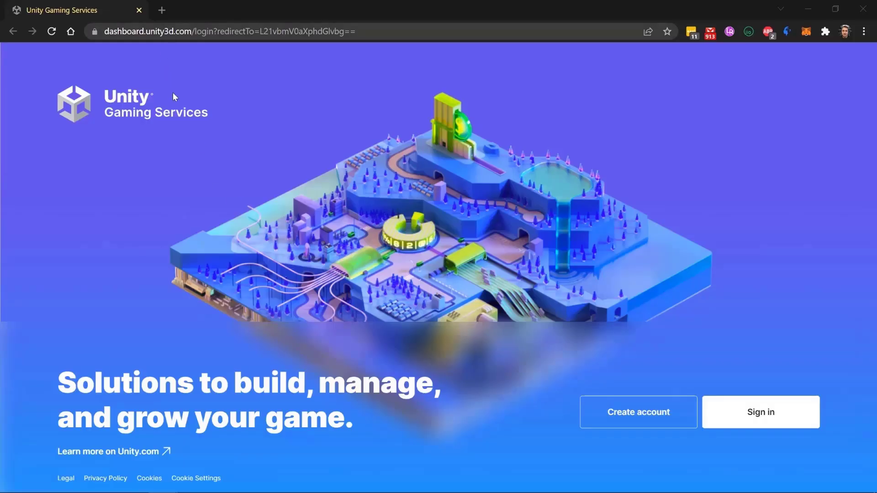
left_click(798, 421)
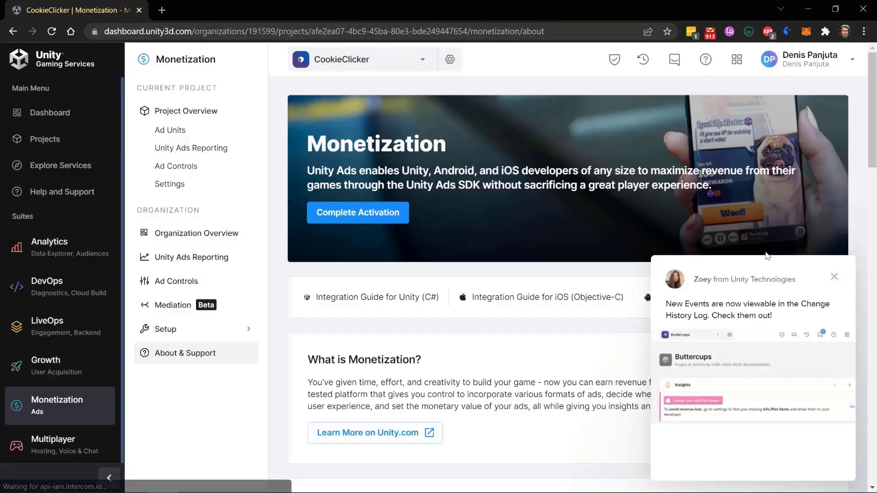
left_click(834, 278)
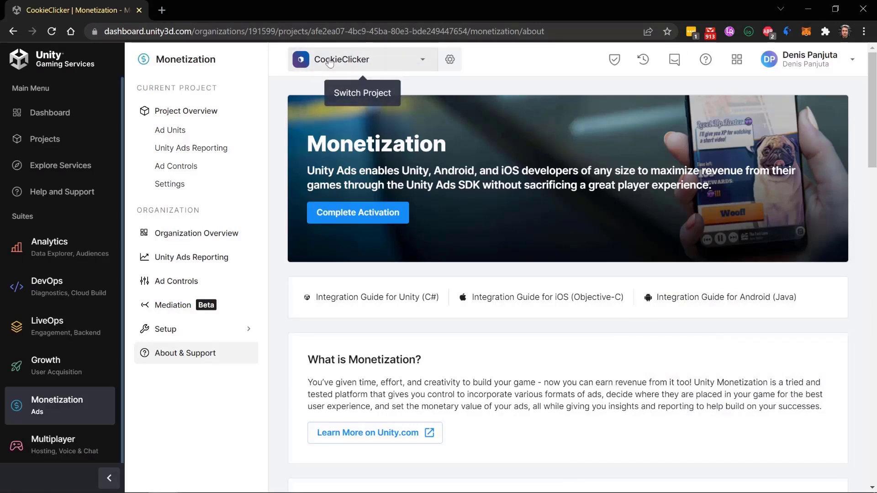
left_click(65, 414)
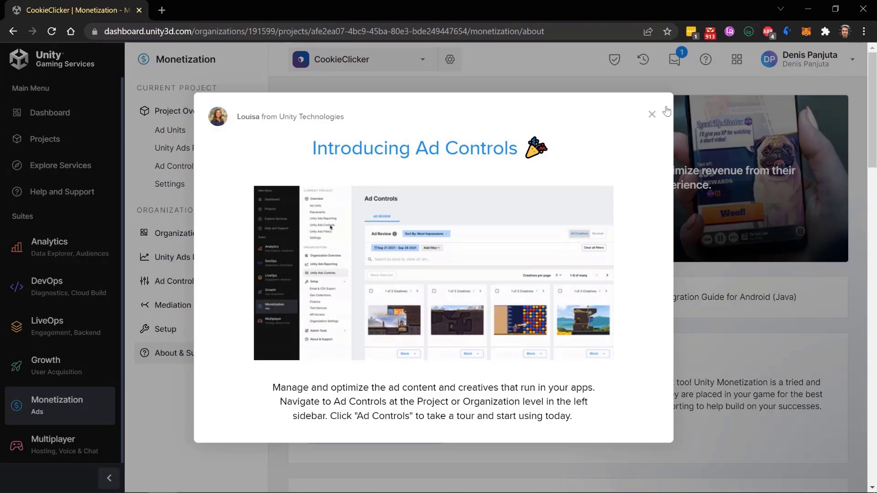
scroll(398, 290, "down", 1)
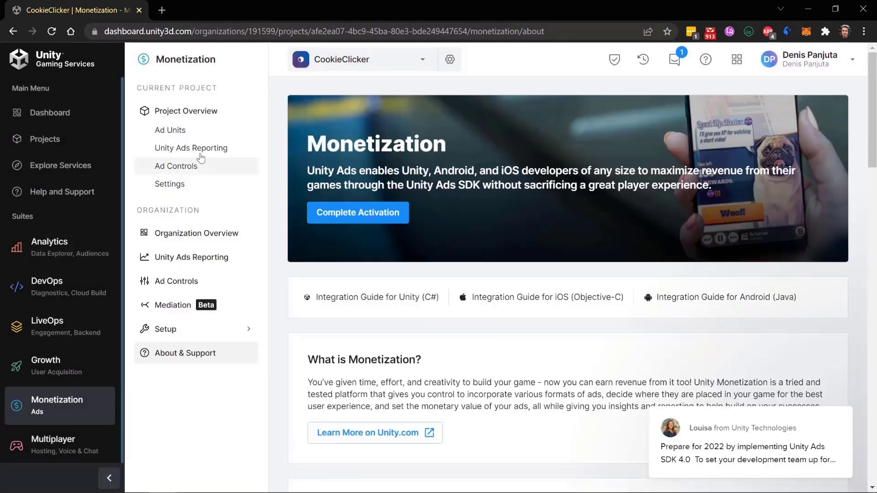
left_click(170, 133)
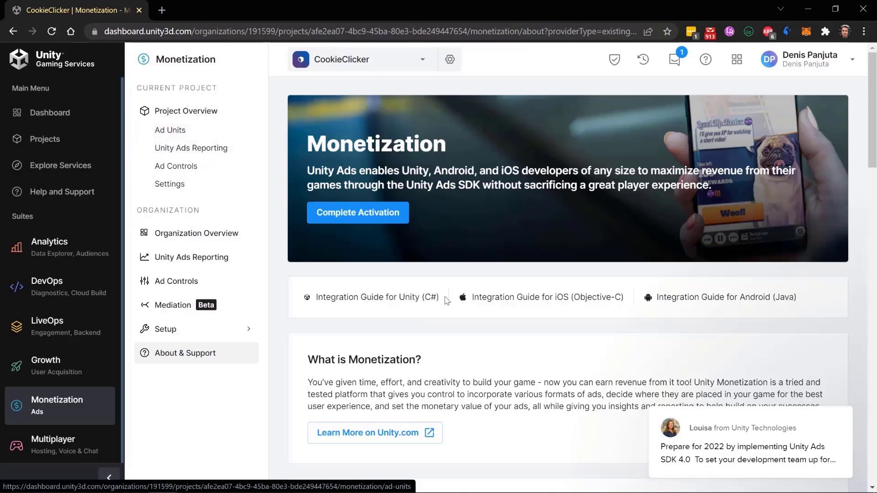
Step: Complete the Monetization activation with Unity Mediation as the mediation partner and accept the Operate Terms of Service and Privacy Policy
scroll(466, 286, "down", 4)
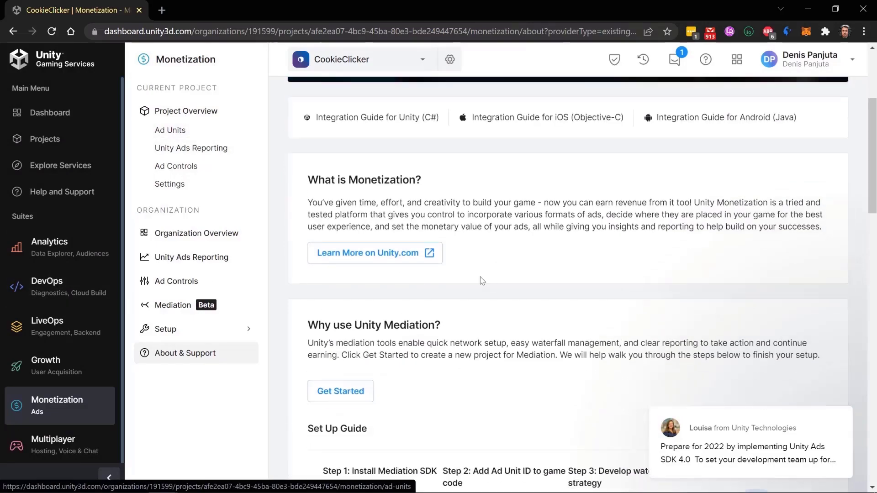
scroll(481, 281, "down", 3)
scroll(392, 190, "up", 1)
scroll(392, 191, "up", 2)
scroll(489, 356, "up", 4)
left_click(367, 218)
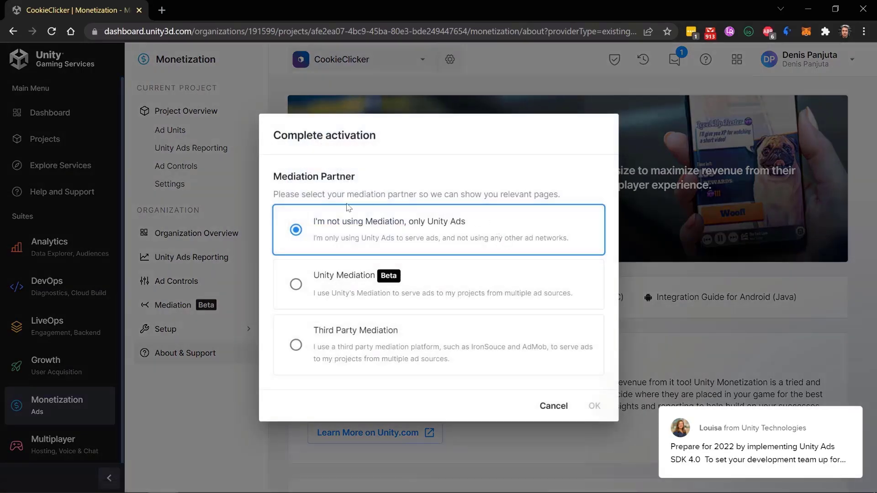
left_click(354, 292)
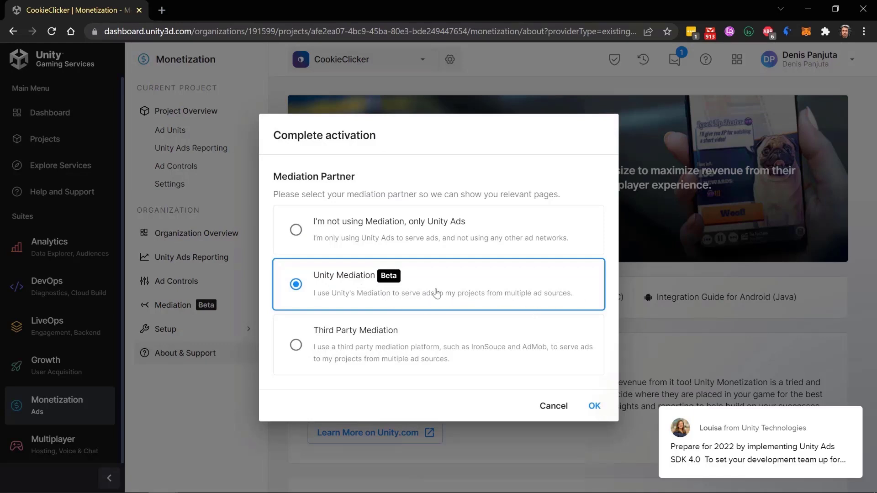
left_click(594, 406)
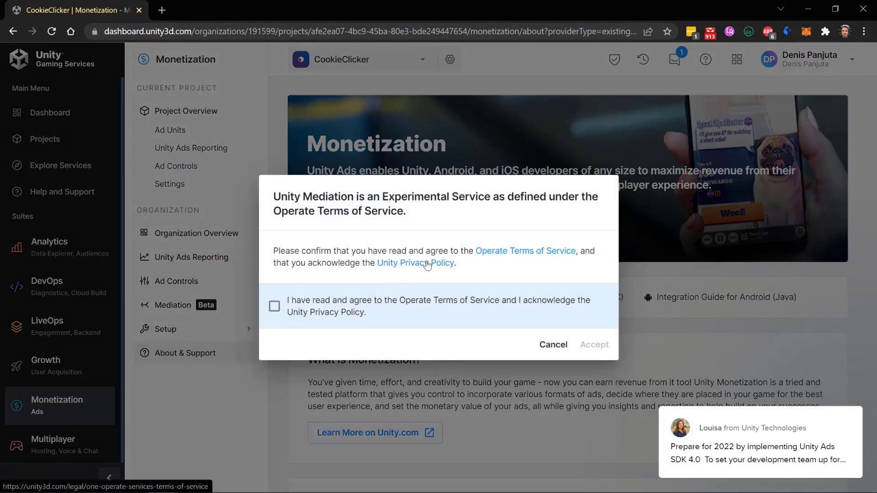
left_click(274, 306)
left_click(593, 348)
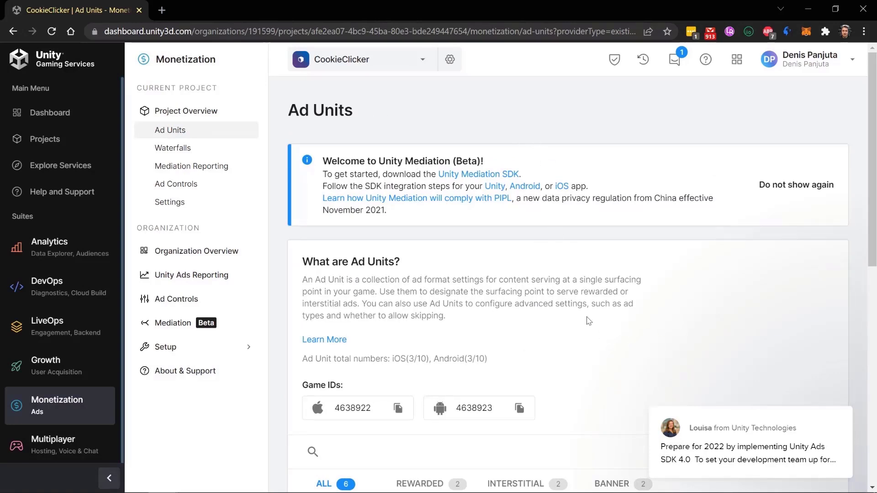
Step: Review the Ad Units page, checking the available ad units, their platforms and formats, and the game IDs
scroll(641, 299, "down", 1)
scroll(641, 298, "down", 6)
scroll(645, 292, "down", 3)
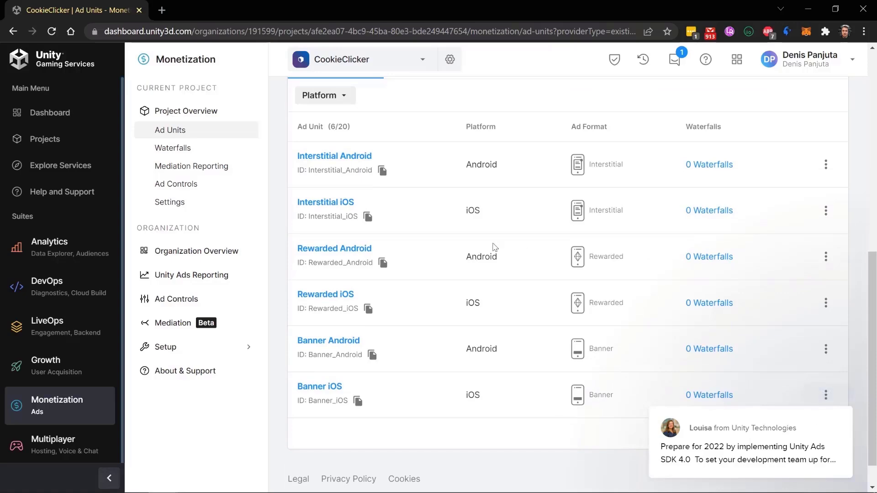
scroll(596, 196, "up", 5)
scroll(612, 203, "up", 1)
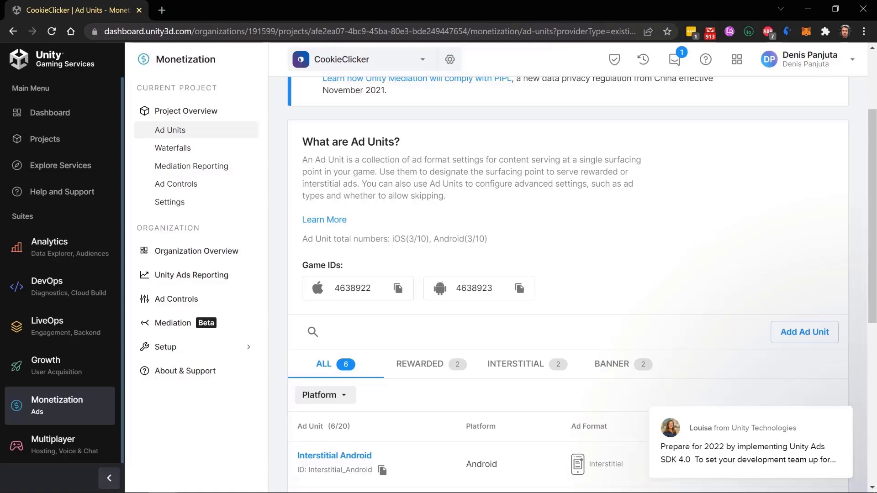
Step: Switch to the Unity editor, create a C# script named AdsInitializer in the Scripts folder, and declare its class as AdsInitializer : MonoBehaviour in Visual Studio
key("alt+Tab")
double_click(285, 401)
right_click(298, 401)
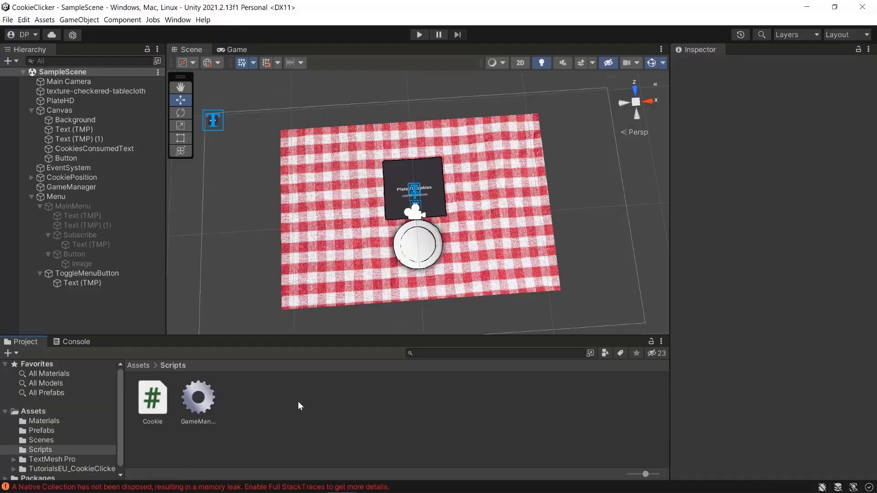
mouse_move(315, 152)
left_click(493, 57)
type("AdsInitializer : MonoBehaviour")
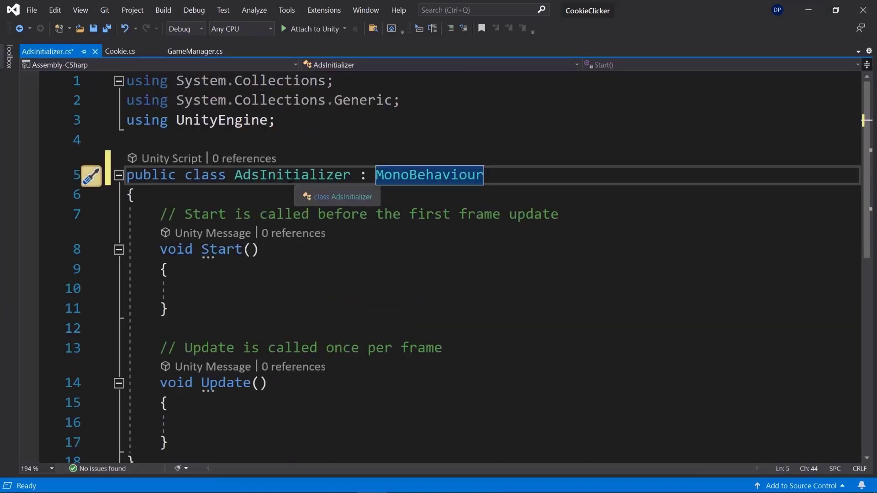
Step: Add the directive "using UnityEngine.Advertisements;" below the UnityEngine import
left_click(309, 105)
left_click(303, 120)
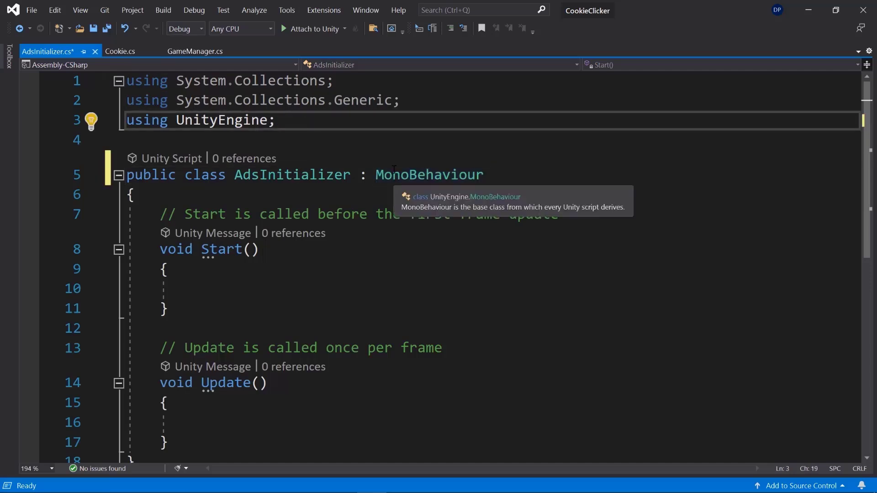
key("Return")
type("using U")
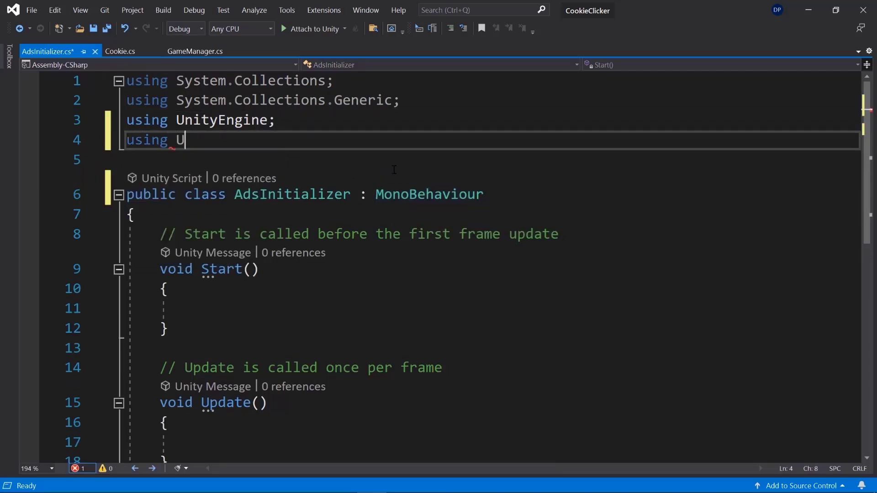
type("nityEngine.Advertisements;")
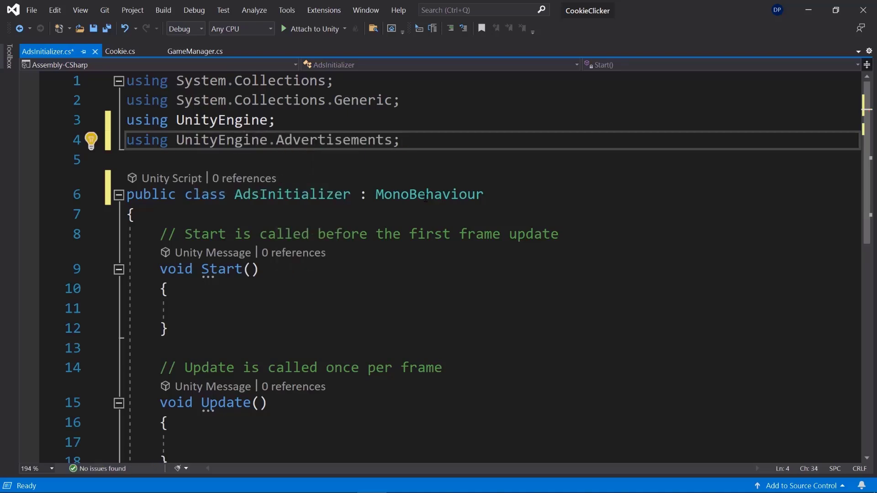
Step: Add IUnityAdsInitializationListener to the AdsInitializer class declaration and explicitly implement all of the interface's members
left_click(485, 195)
type(", IUN")
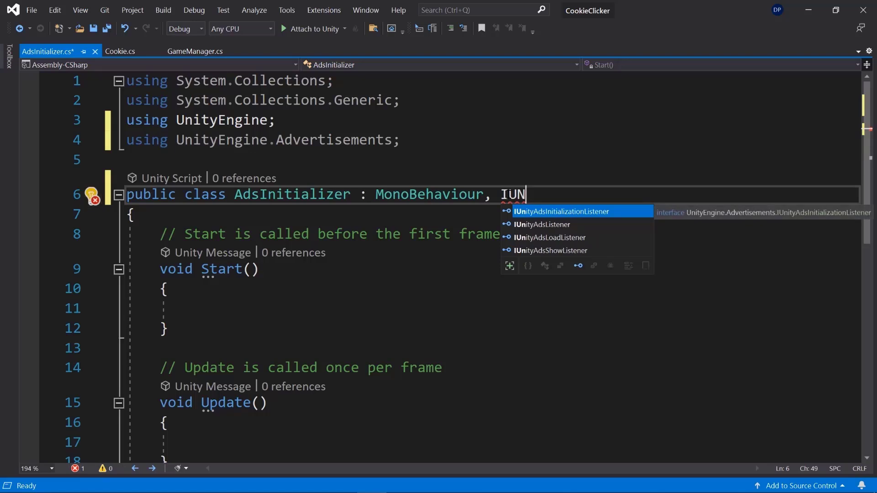
key("Tab")
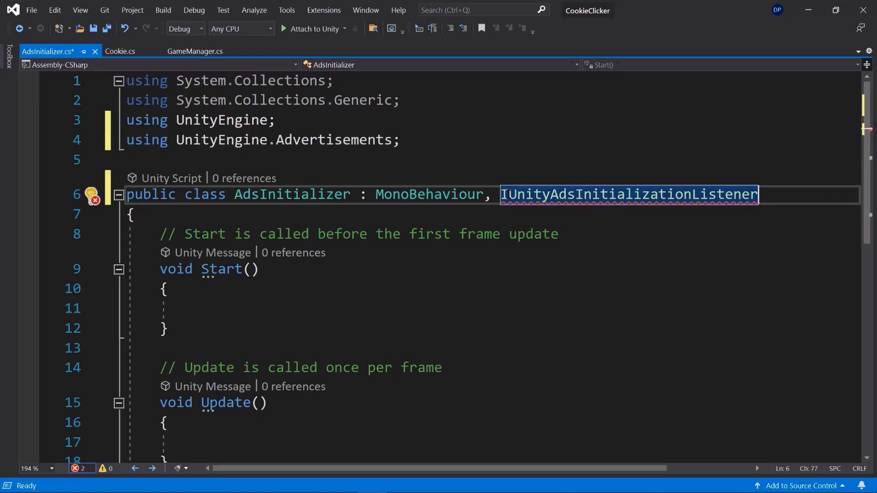
mouse_move(530, 198)
left_click(564, 291)
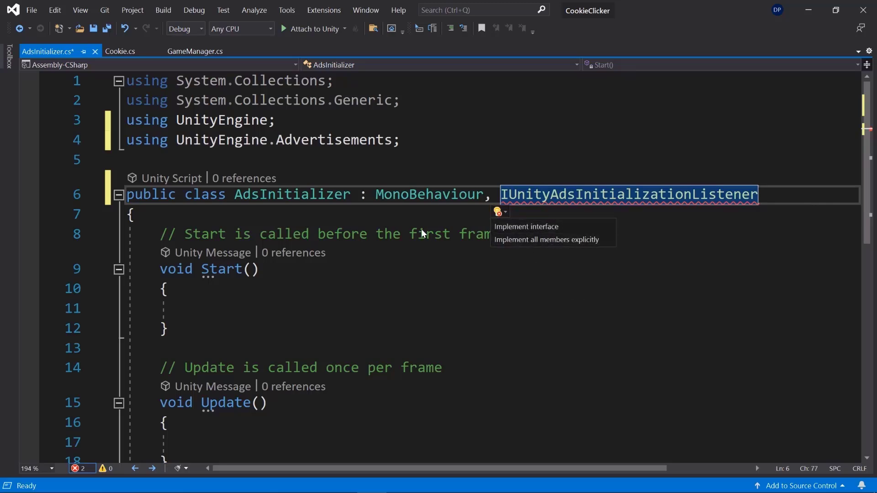
left_click(542, 242)
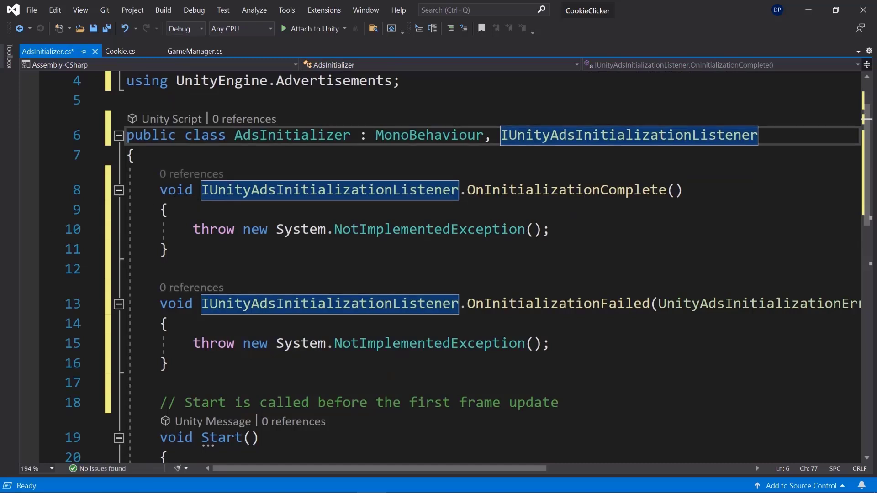
Step: Replace the exceptions in the two listener methods with Debug.Log messages "Unity Ads intialization complete" and "Unity Ads intialization failed: {error.ToString()} - {message}"
left_click_drag(193, 228, 550, 228)
type("Debug.Log(\"Unity Ads intialization complete")
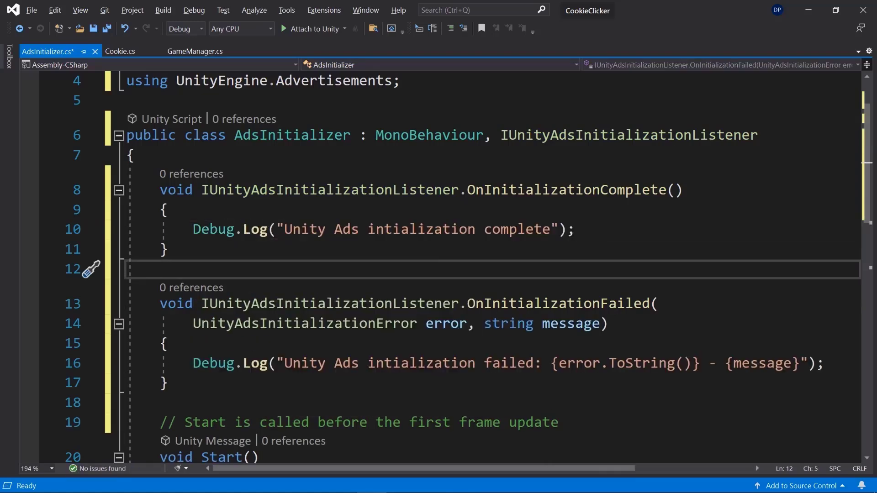
Step: Declare "[SerializeField] string _androidGameId;" at the start of the AdsInitializer class, above the listener methods
scroll(327, 221, "down", 4)
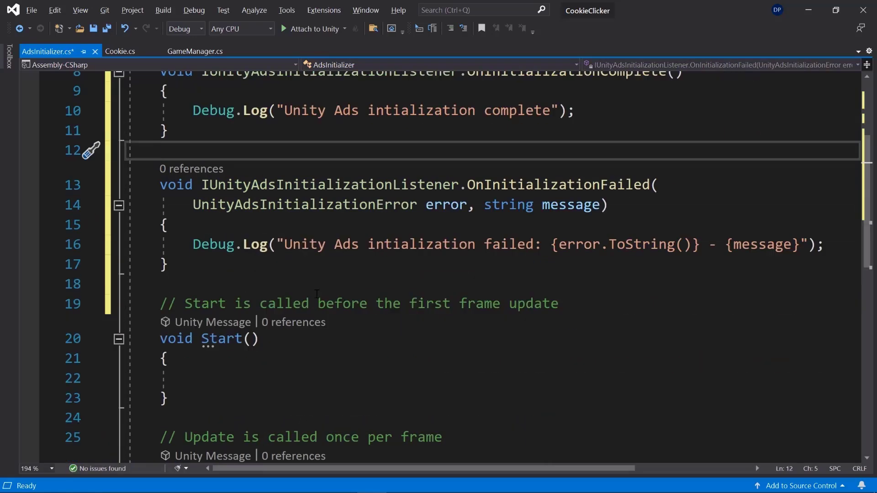
scroll(251, 211, "up", 5)
left_click(236, 224)
key("Return")
key("Return")
key("Return")
key("Up")
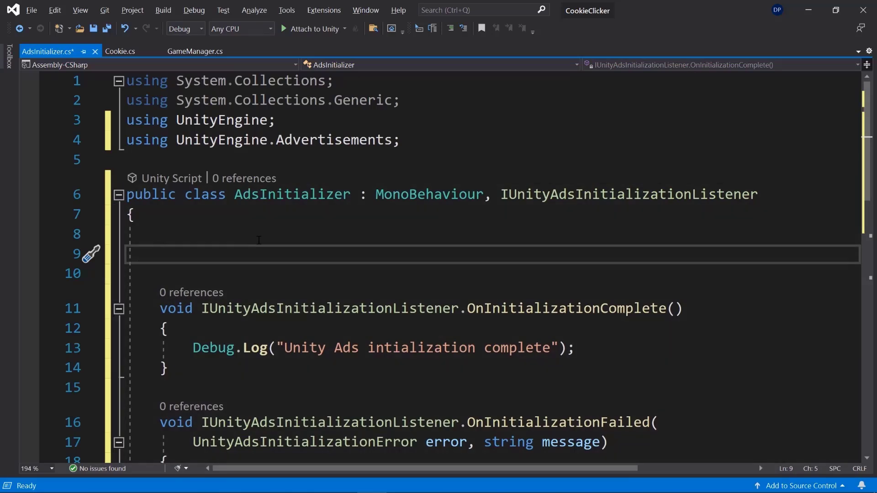
type("[Ser")
key("Tab")
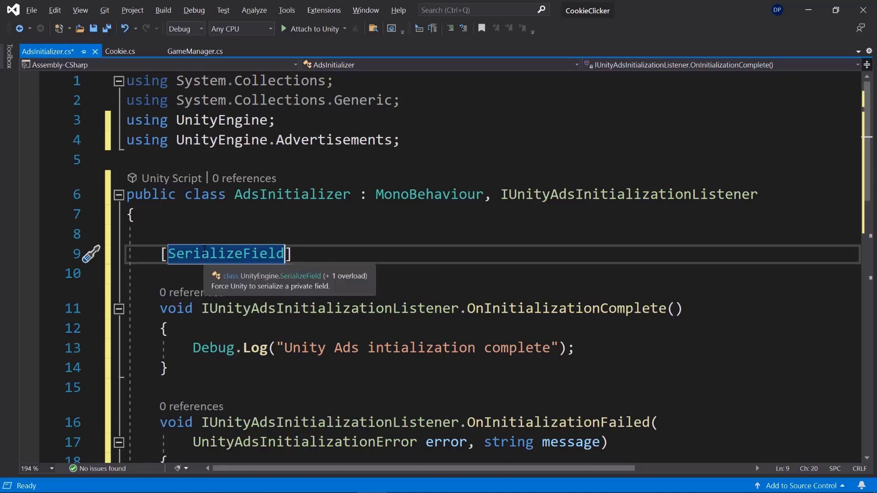
left_click(341, 257)
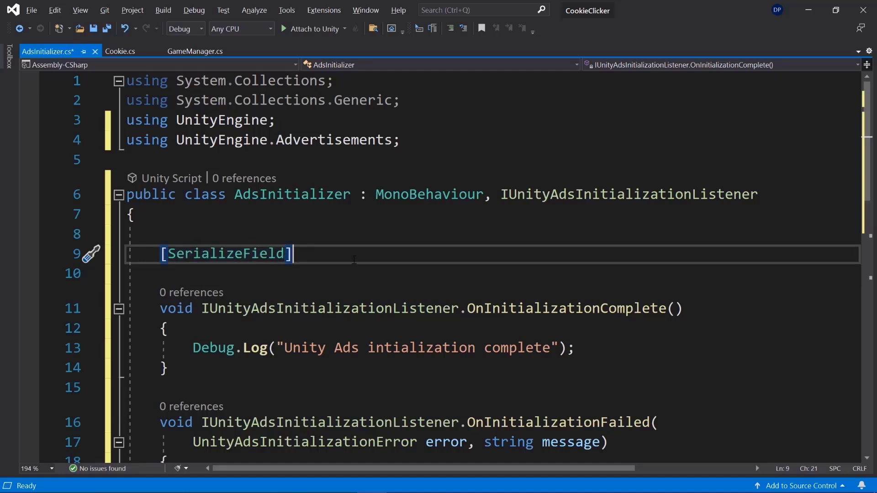
type("string ")
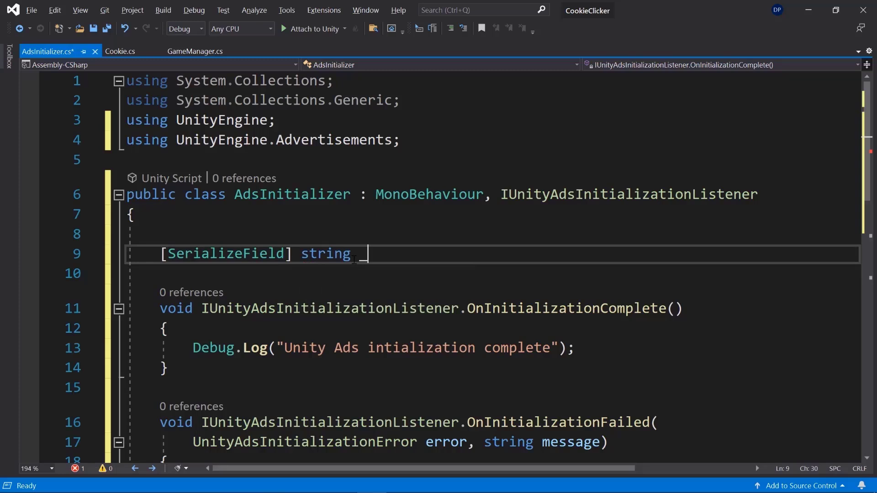
type("_aandro")
key("ctrl+BackSpace")
type("a")
key("BackSpace")
type("_andooid")
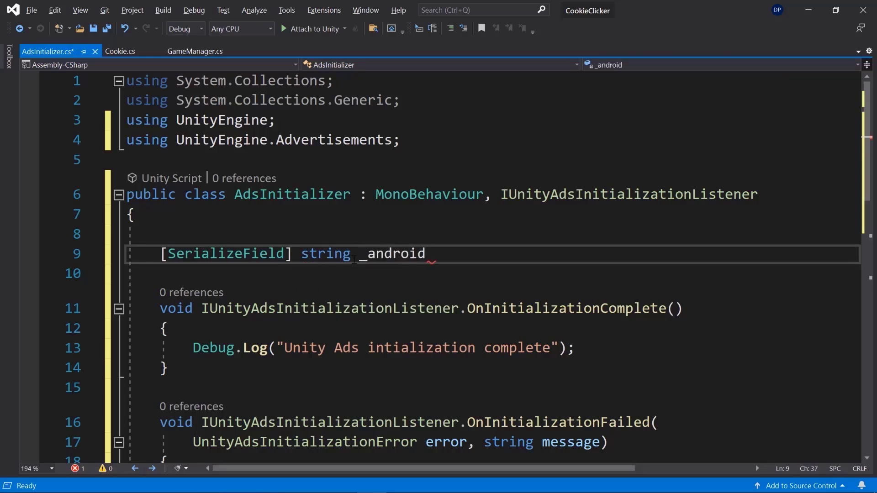
type("Game")
left_click_drag(359, 256, 367, 256)
left_click(535, 254)
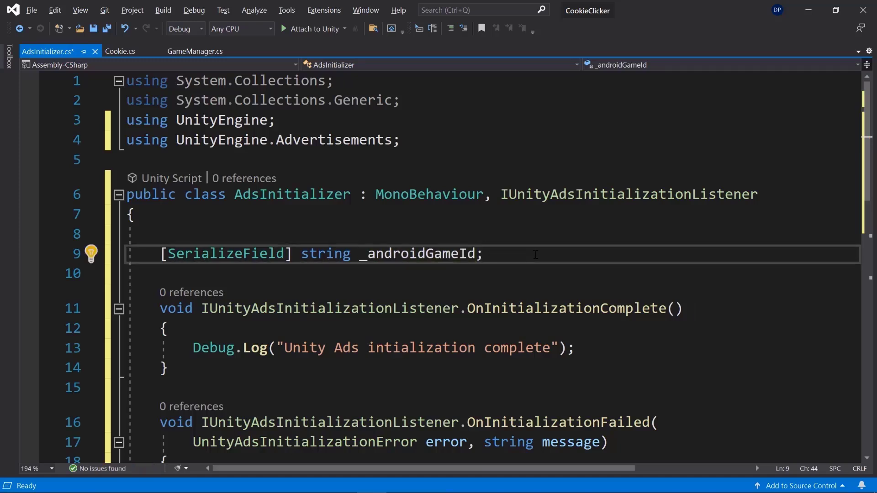
Step: Duplicate the _androidGameId field declaration on the line below and rename the copy _iOsGameId
key("Return")
left_click_drag(496, 260, 160, 256)
key("ctrl+c")
left_click(186, 280)
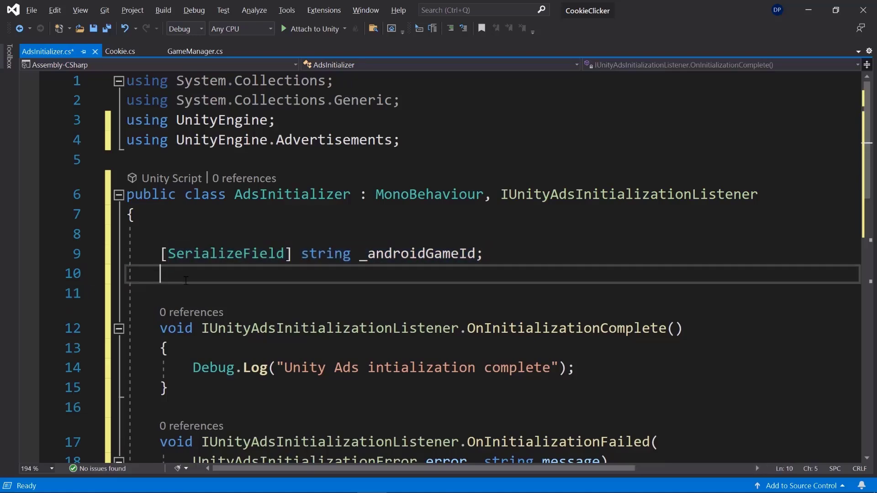
key("ctrl+v")
double_click(405, 276)
left_click_drag(354, 274, 429, 273)
left_click(368, 274)
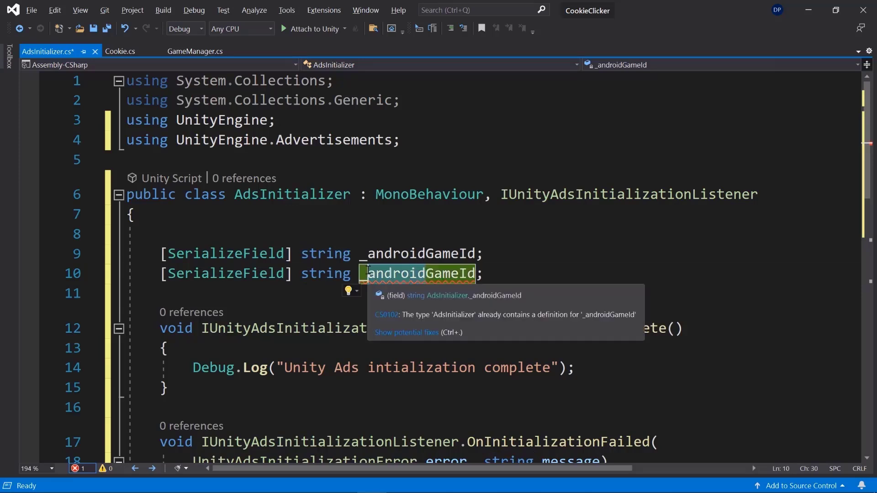
type("iOS")
key("BackSpace")
type("s")
left_click(482, 282)
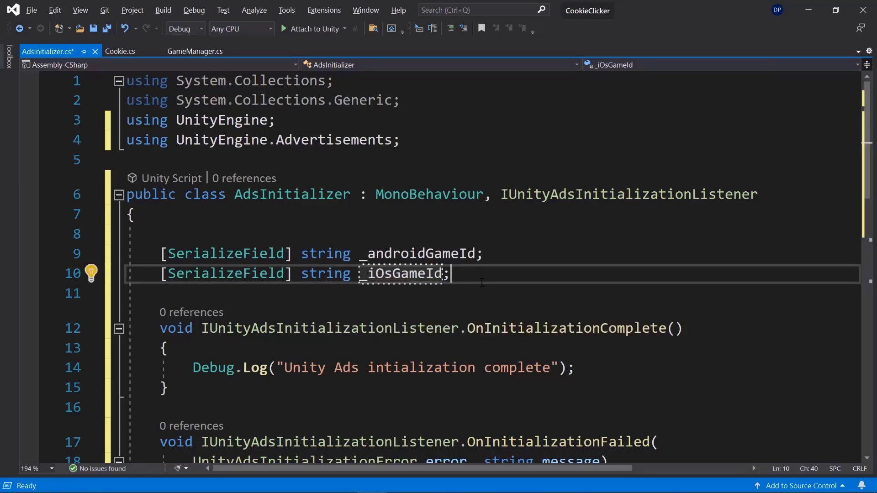
Step: Add the field "[SerializeField] bool _testMode = true;" below the _iOsGameId declaration
left_click_drag(292, 274, 160, 274)
key("ctrl+c")
left_click(198, 295)
key("ctrl+v")
type("bool _testmode = true;")
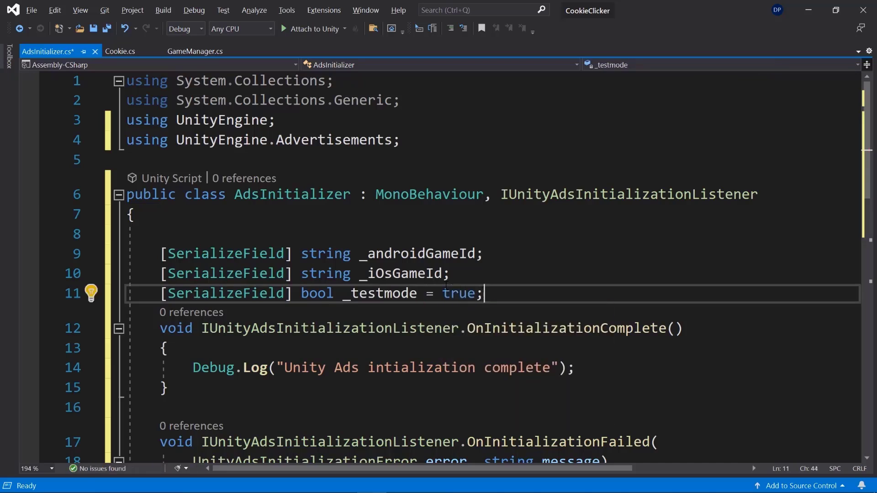
left_click(391, 293)
key("BackSpace")
type("M")
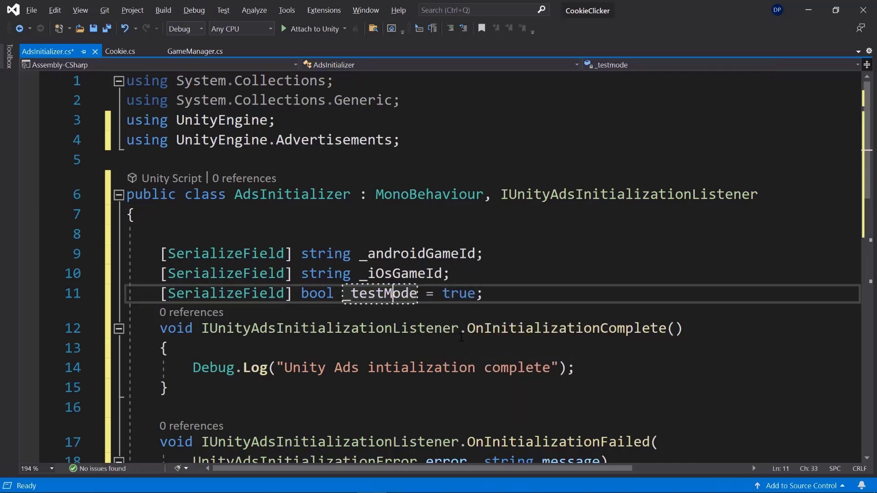
Step: Add the field "[SerializeField] bool _enablePerPlacementMode = true;" below the _testMode declaration
left_click(534, 301)
key("Return")
type("[SerializeField] bool _enabl")
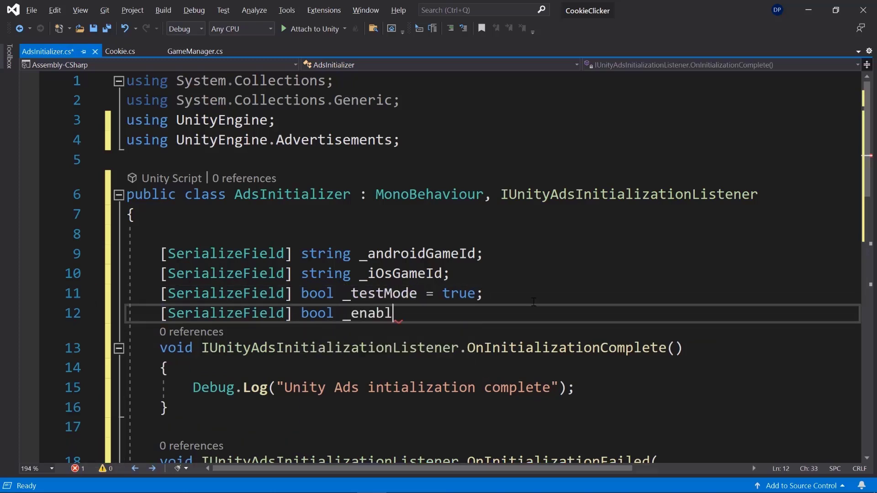
type("ePerPlacemen")
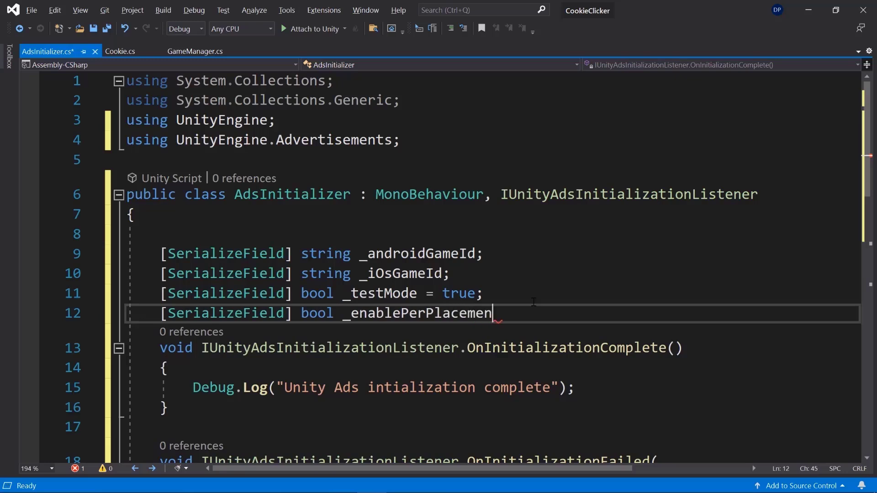
type("tMode = true;")
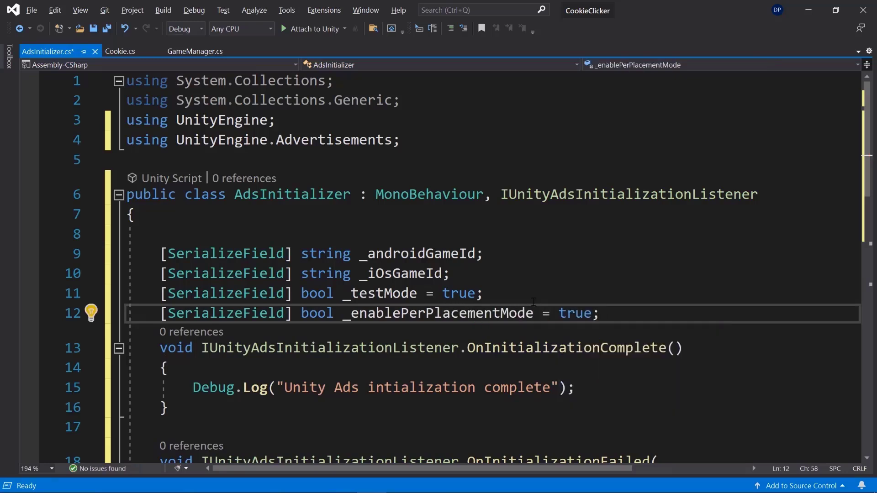
Step: Declare "private string _gameId;" below the serialized fields
key("Return")
type("private string")
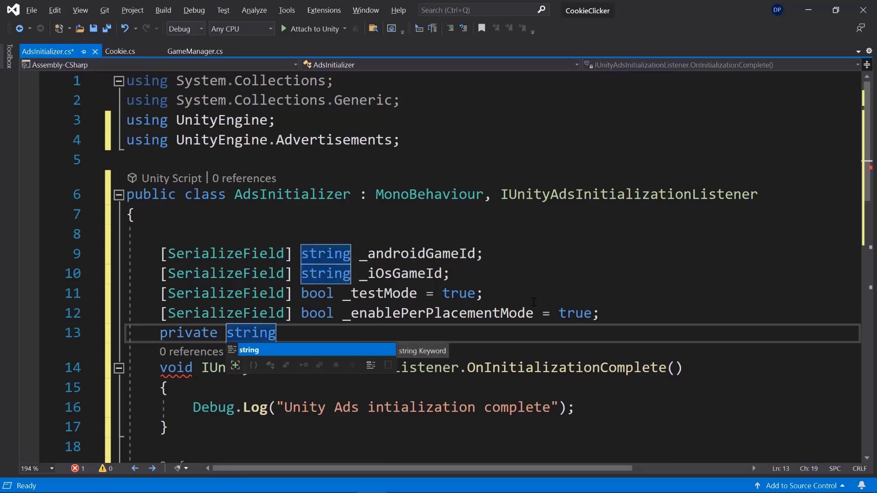
type(" _gameId;")
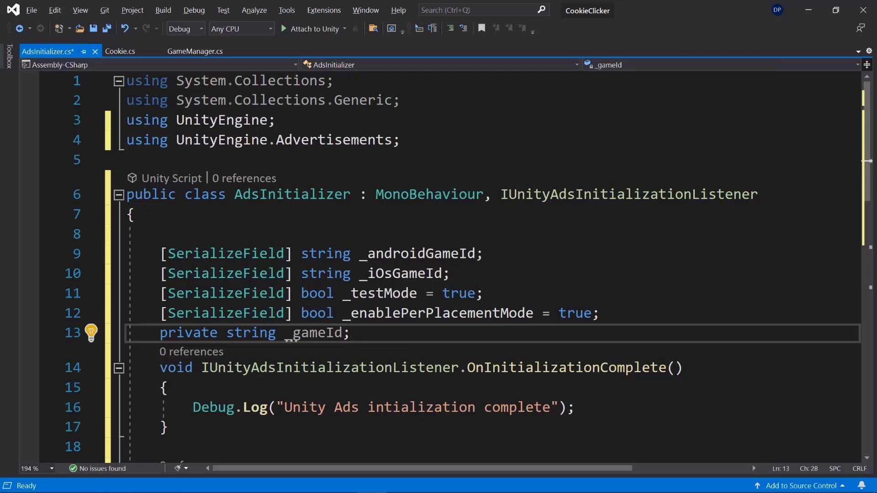
Step: Add a "void Awake()" method below the fields that calls "InitialzeAds();", set off by blank lines
scroll(392, 249, "down", 2)
left_click(392, 249)
left_click(374, 206)
key("Return")
key("Return")
key("Return")
key("Up")
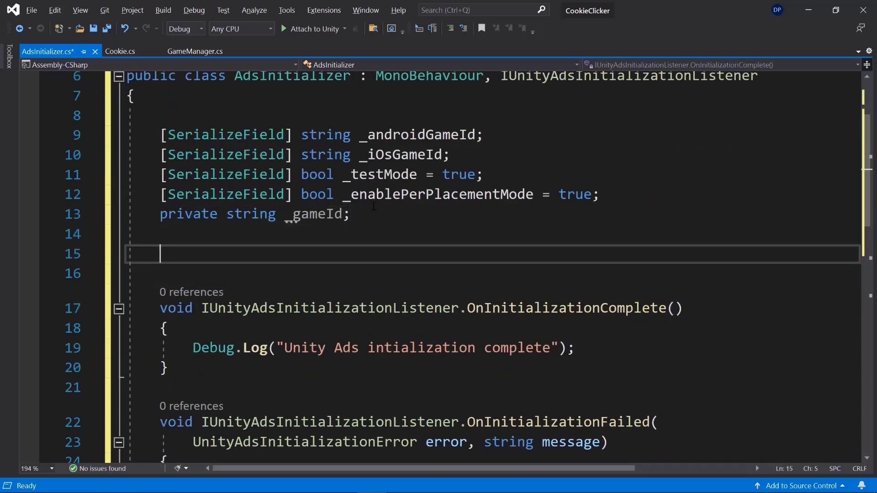
type("void Aw")
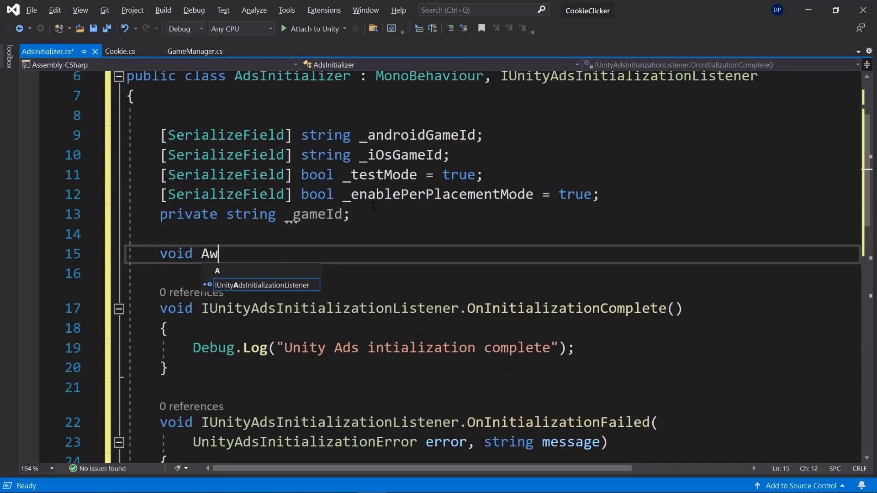
type("ake()")
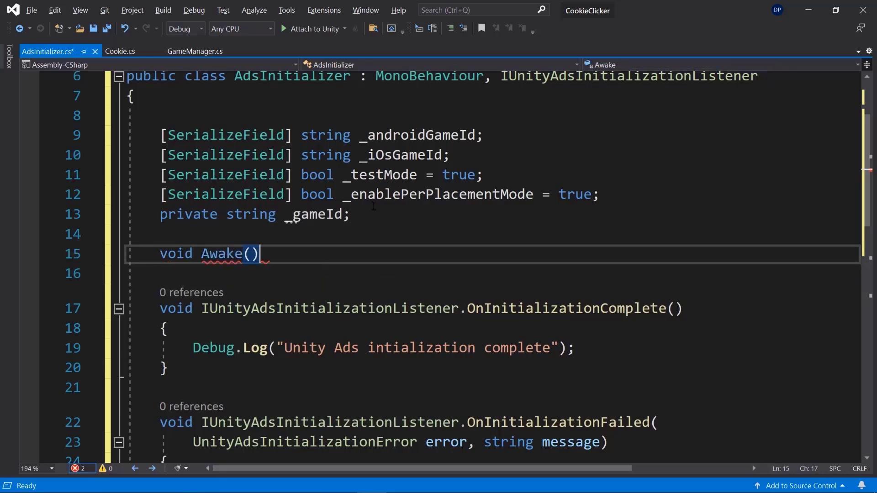
key("Return")
type("{")
key("Return")
type("Ini")
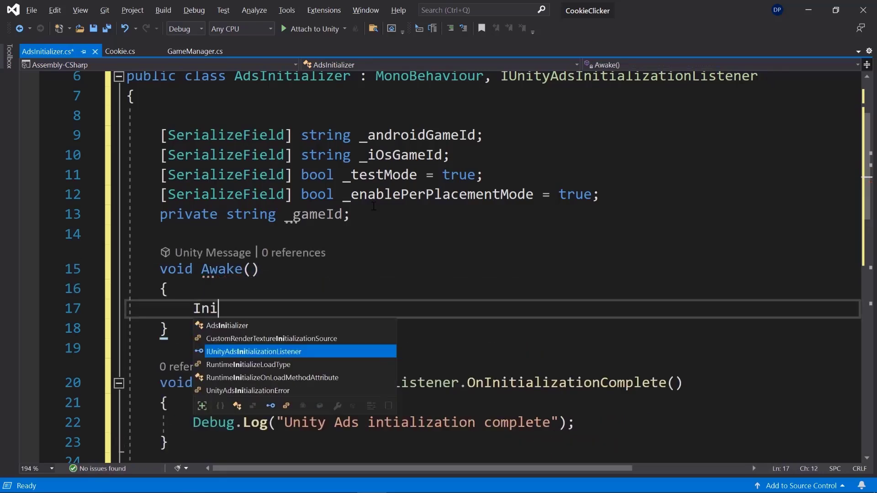
type("tialzeAds();")
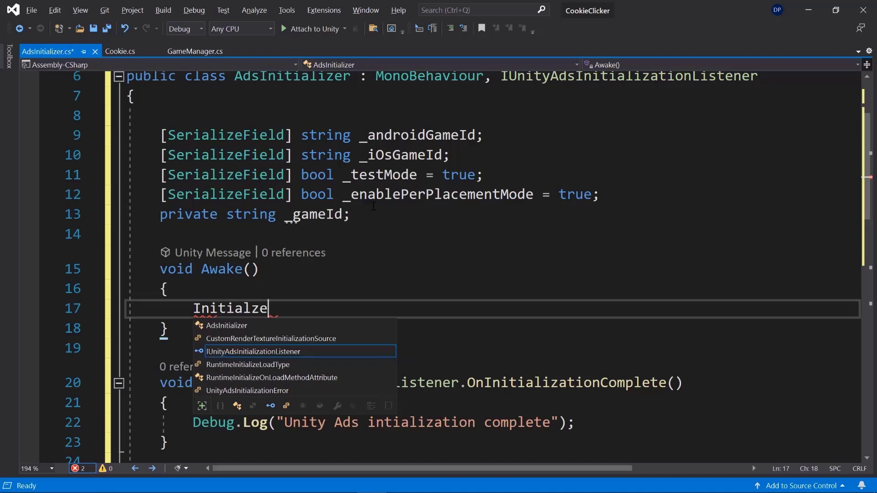
Step: Create an empty "public void InitialzeAds()" method below Awake
double_click(250, 309)
left_click(242, 338)
key("Return")
key("Return")
type("publ")
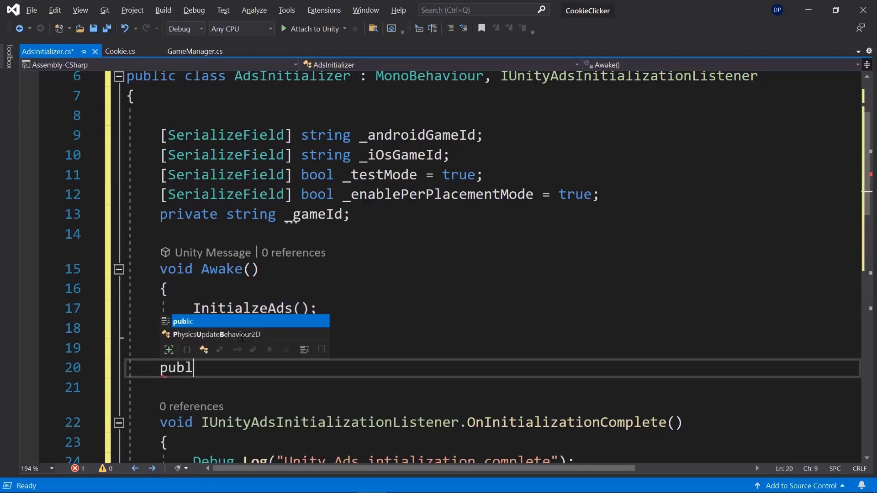
type("ic void InitialzeAds()")
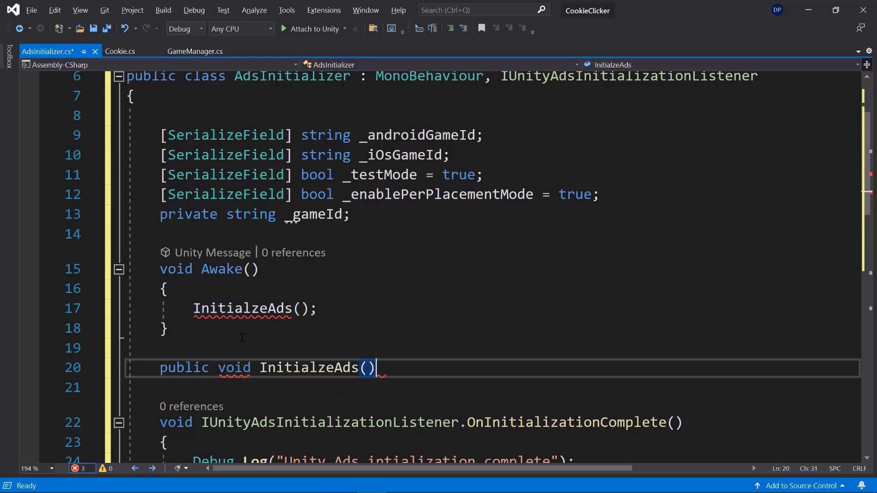
key("Return")
type("{")
key("Return")
Step: In InitialzeAds, write "_gameId = (Application.platform == RuntimePlatform.IPhonePlayer) ? _iOsGameId : _androidGameId;"
scroll(382, 302, "down", 2)
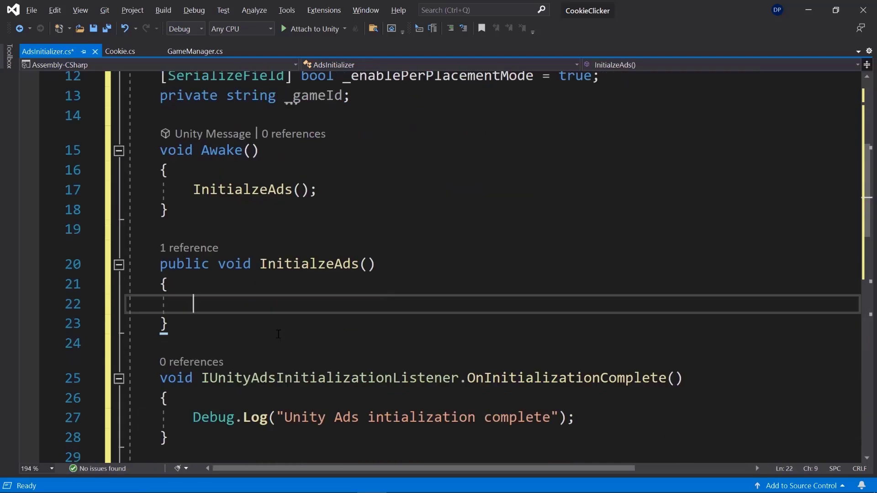
type("_gameId =(")
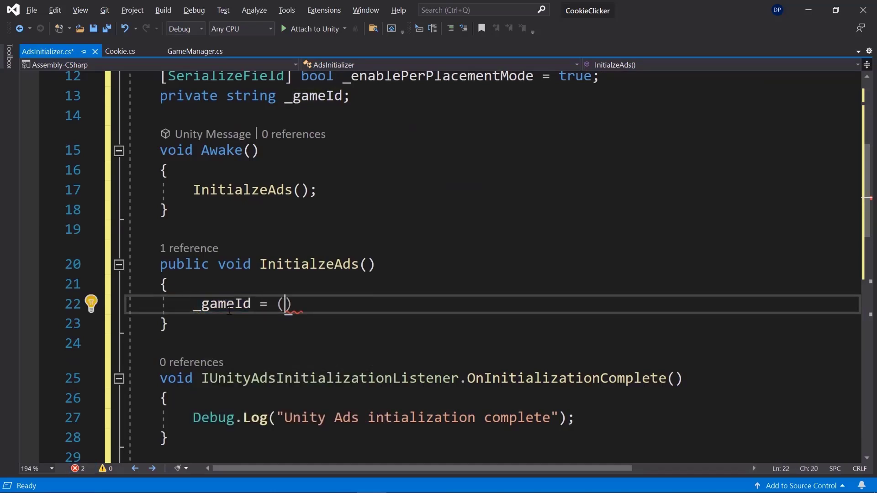
type("Application.p")
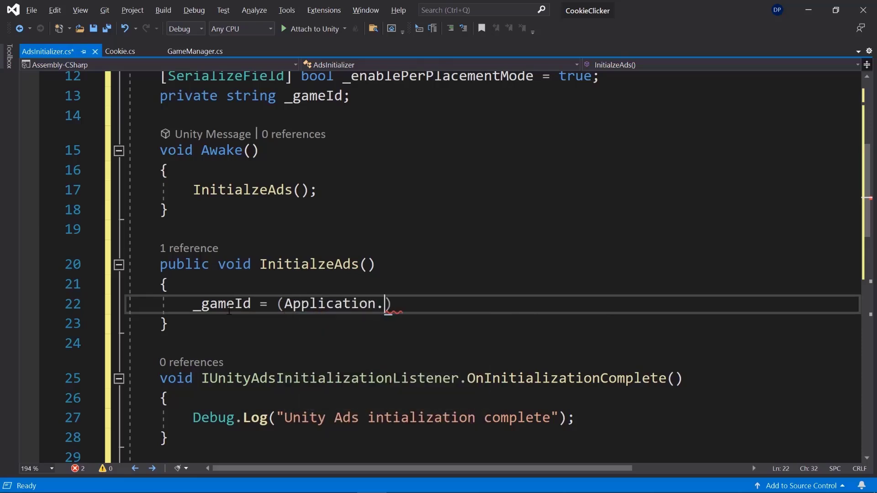
type("latform.")
key("BackSpace")
type("== R")
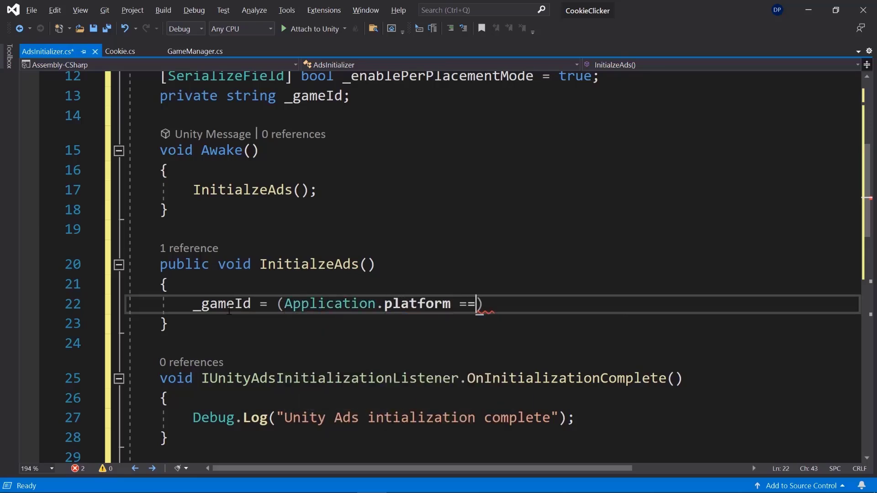
type("untimePlatform.IP")
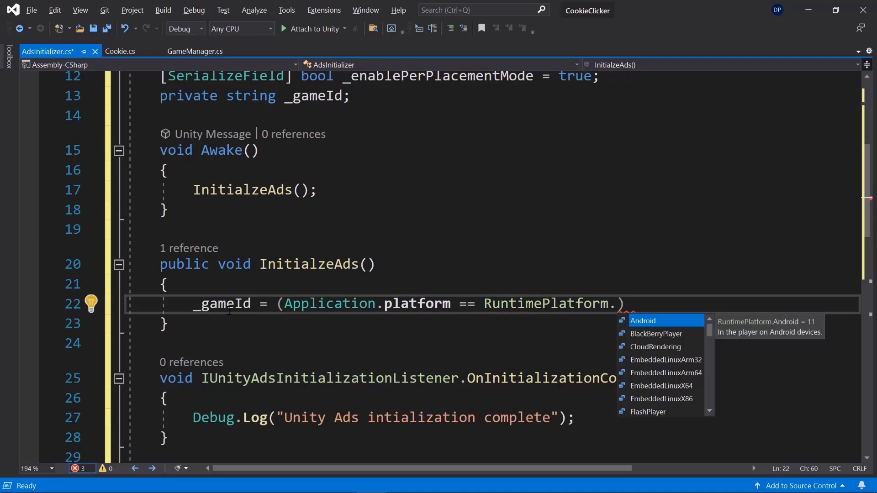
key("Tab")
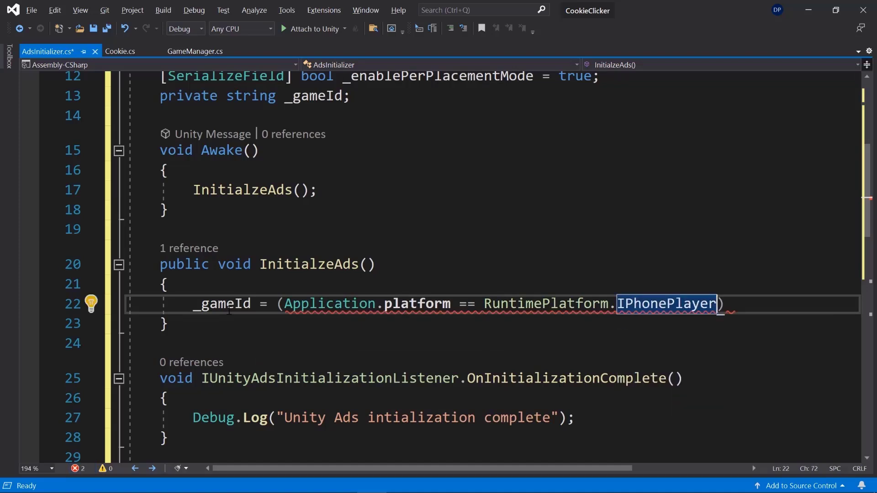
type(")? I")
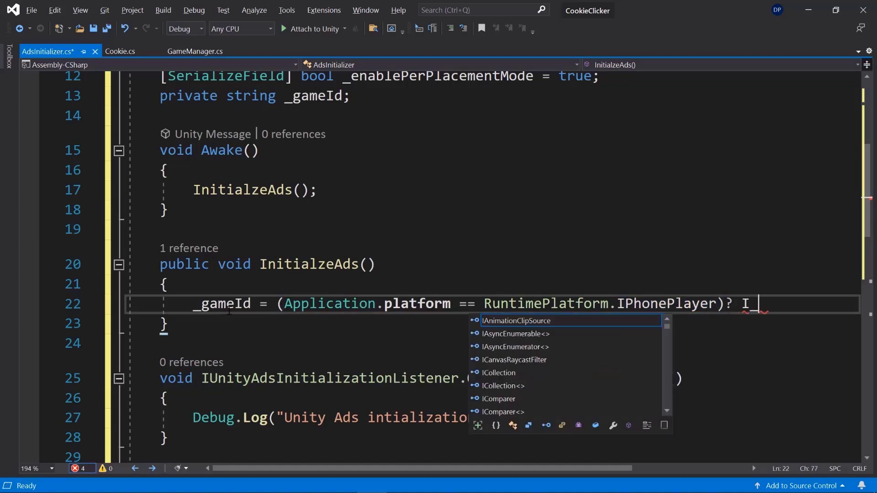
key("BackSpace")
type("_i")
key("Tab")
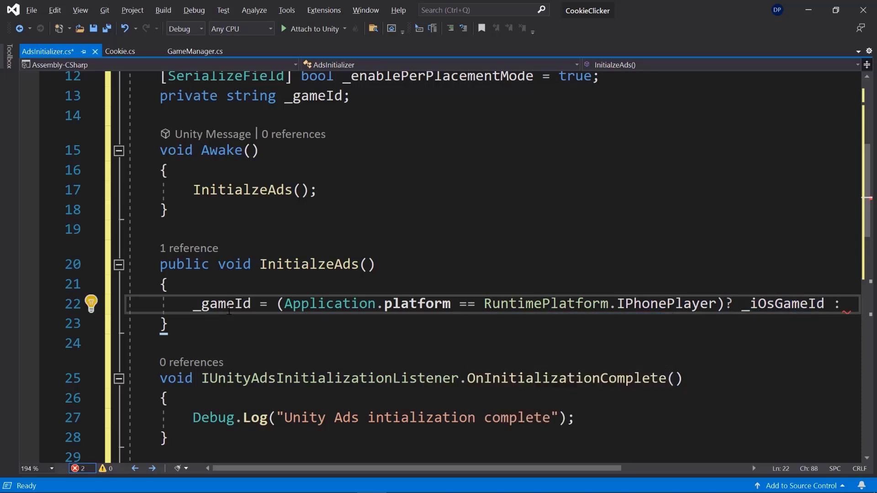
type(": _androidGameId")
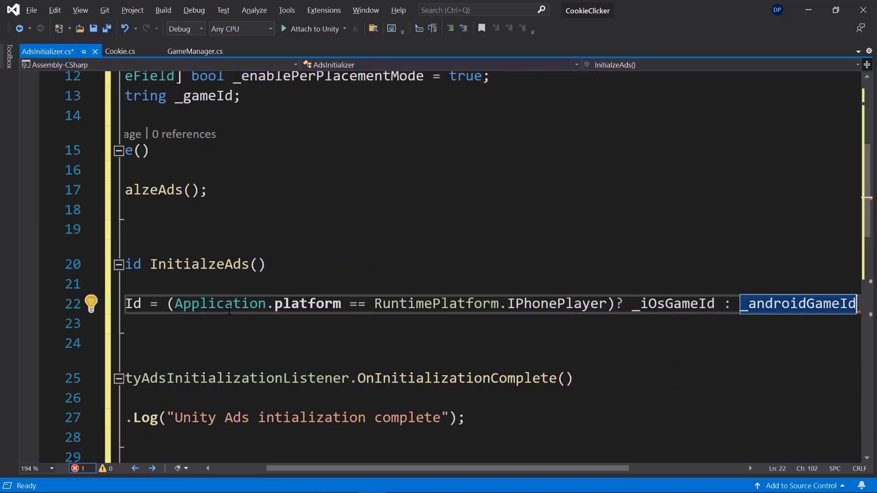
type(";")
Step: Below the _gameId assignment in InitialzeAds, add the line "Advertisement.Initialize(_gameId, _testMode);"
key("Return")
type("Adv")
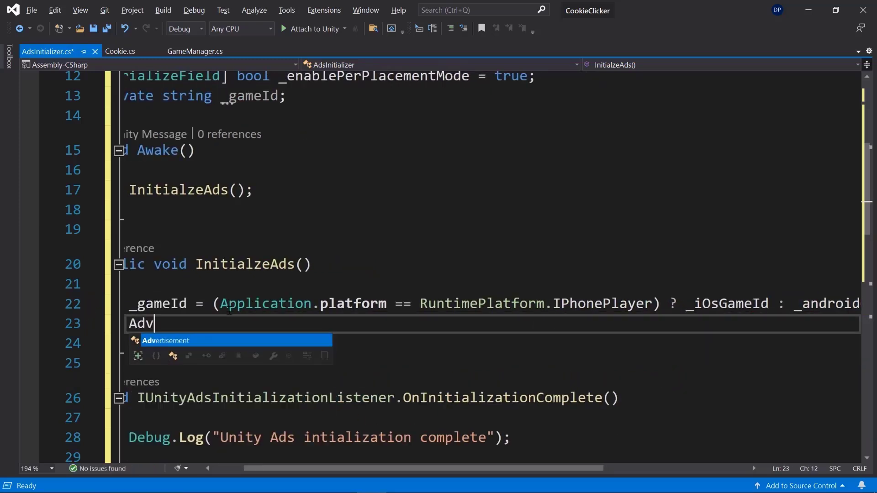
type("ertisement.In")
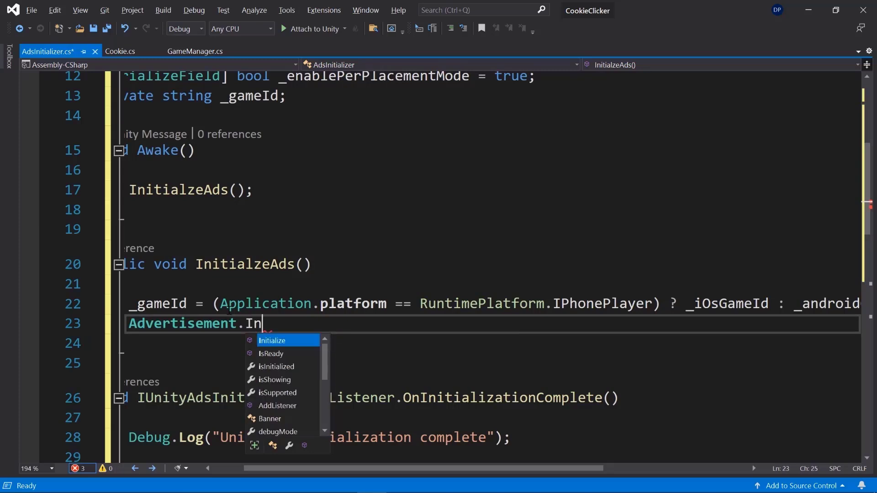
type("itialize(_gameId,")
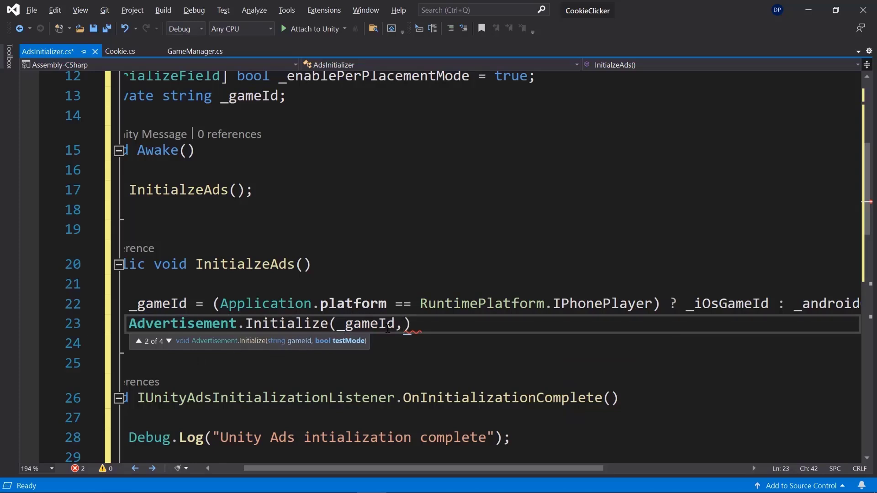
type("_testMode);")
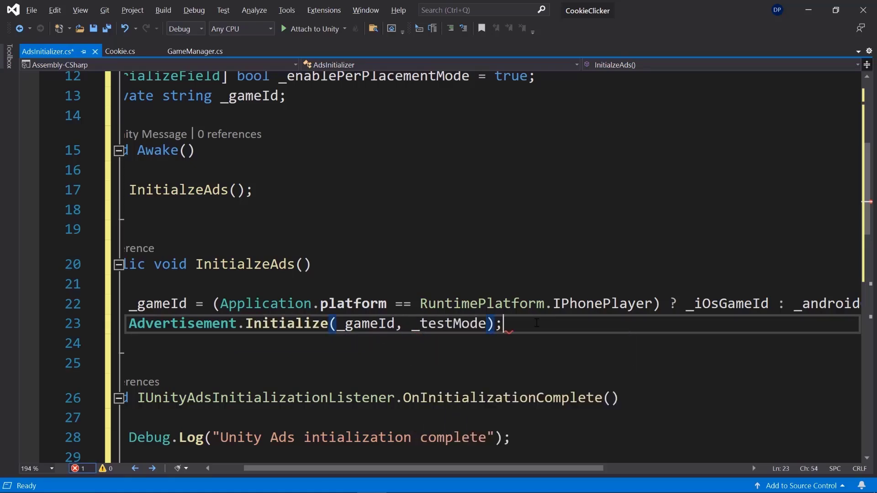
Step: Review the _testMode and _gameId declarations, their use in InitialzeAds, and the InitialzeAds call inside Awake
scroll(537, 323, "up", 3)
left_click(337, 234)
double_click(337, 233)
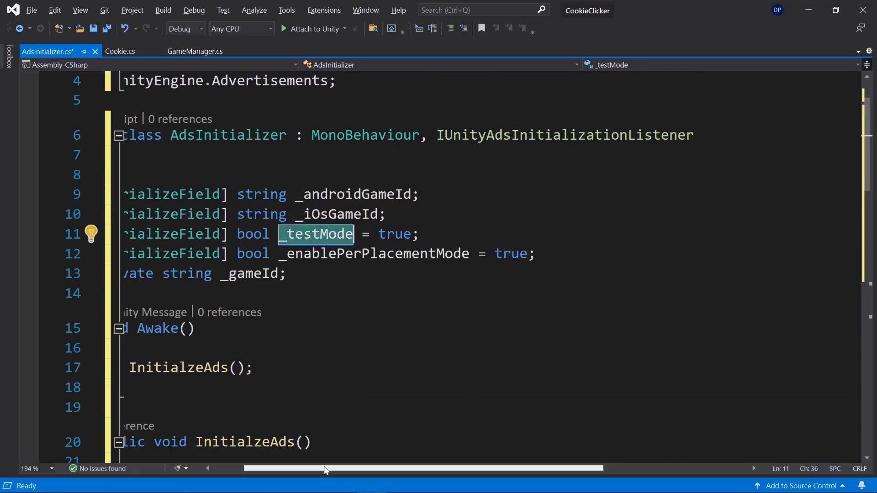
left_click_drag(324, 467, 239, 465)
double_click(460, 234)
scroll(425, 277, "down", 3)
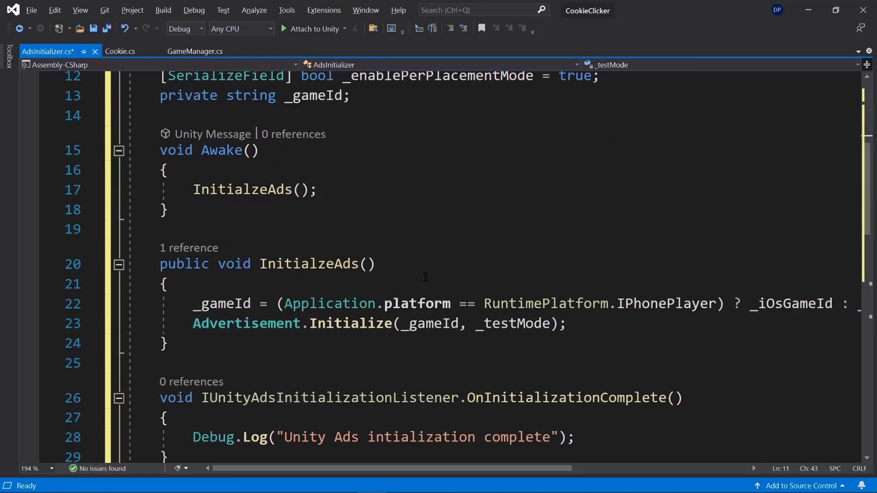
double_click(220, 303)
scroll(297, 206, "up", 2)
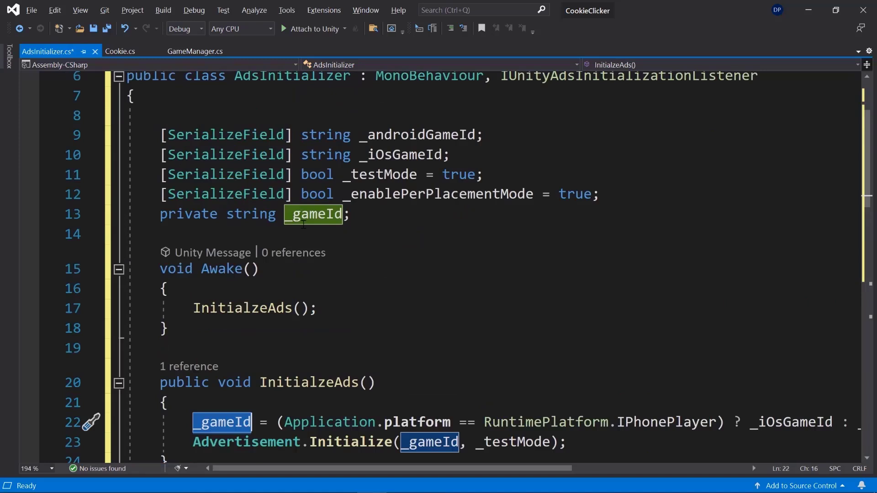
double_click(304, 216)
left_click(219, 423)
scroll(246, 356, "down", 2)
double_click(292, 264)
double_click(257, 190)
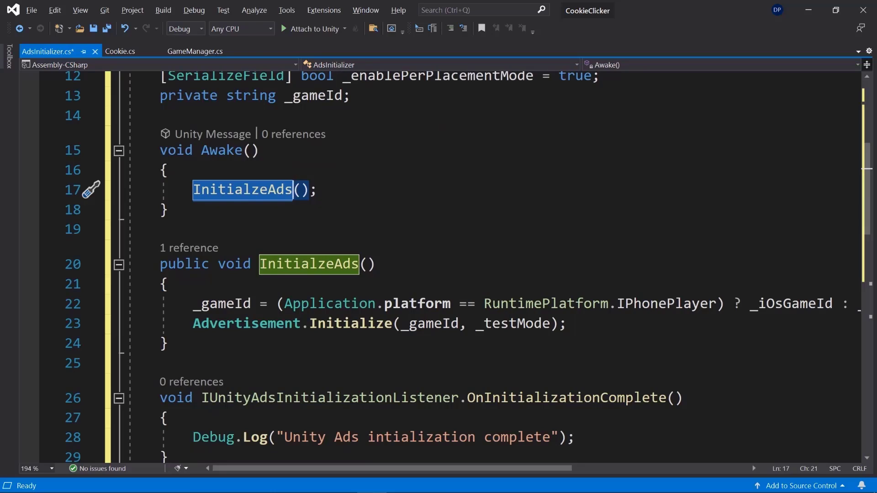
Step: Review the OnInitializationComplete and OnInitializationFailed callbacks together with their Debug.Log statements
scroll(492, 227, "down", 2)
double_click(581, 286)
double_click(547, 304)
left_click_drag(547, 305, 626, 313)
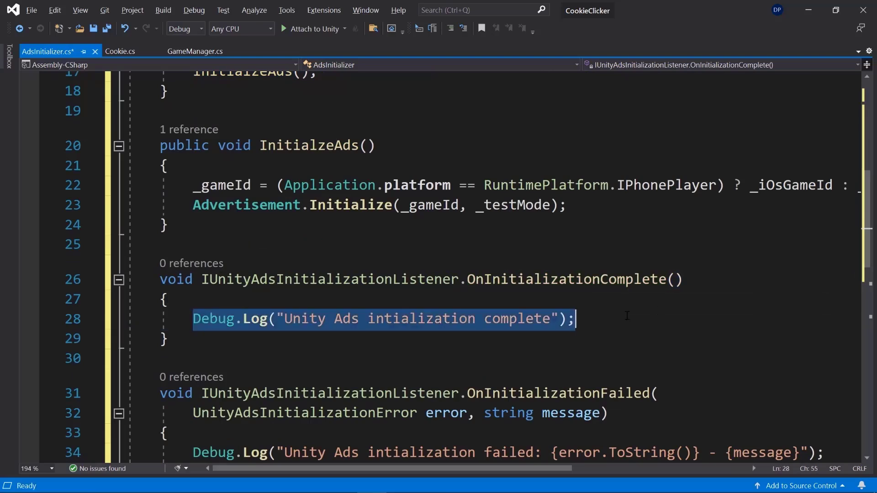
double_click(512, 279)
left_click(765, 324)
scroll(706, 311, "down", 2)
scroll(706, 312, "down", 1)
double_click(557, 215)
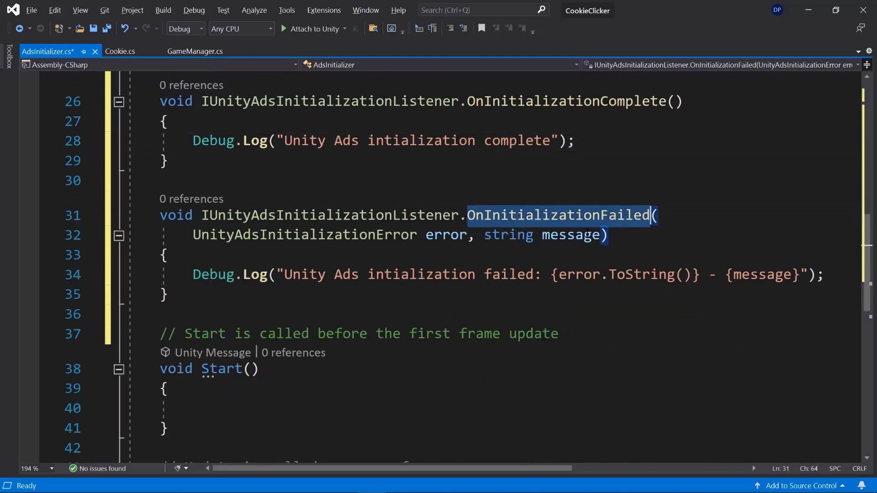
left_click(760, 254)
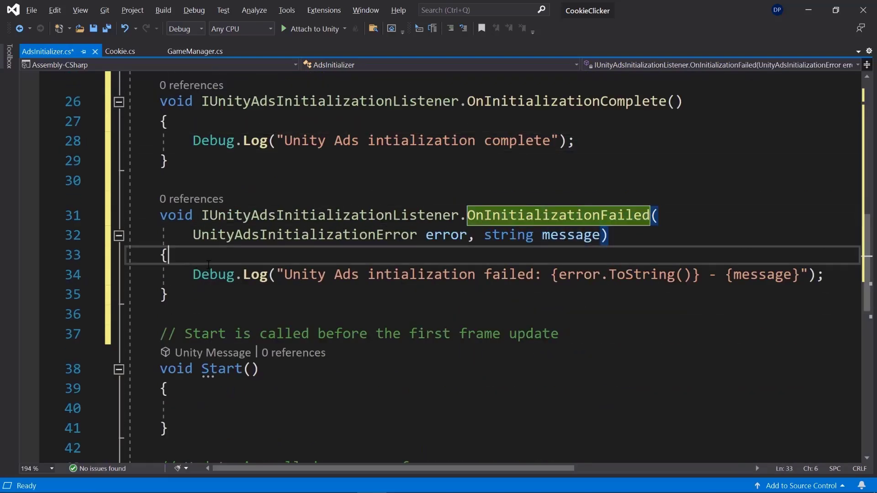
left_click_drag(760, 254, 825, 277)
Step: Delete the template Start and Update methods with their comments from the end of the AdsInitializer class and save the script
scroll(144, 338, "down", 2)
left_click_drag(160, 215, 212, 438)
key("BackSpace")
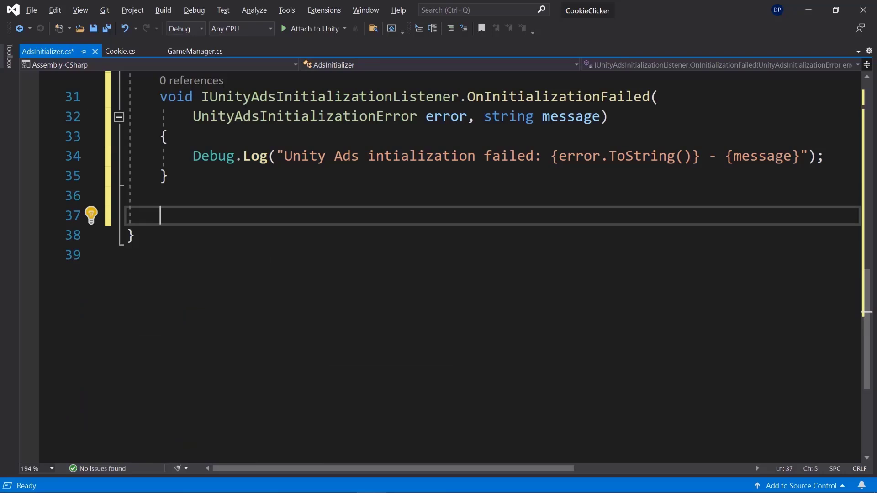
key("alt+Tab")
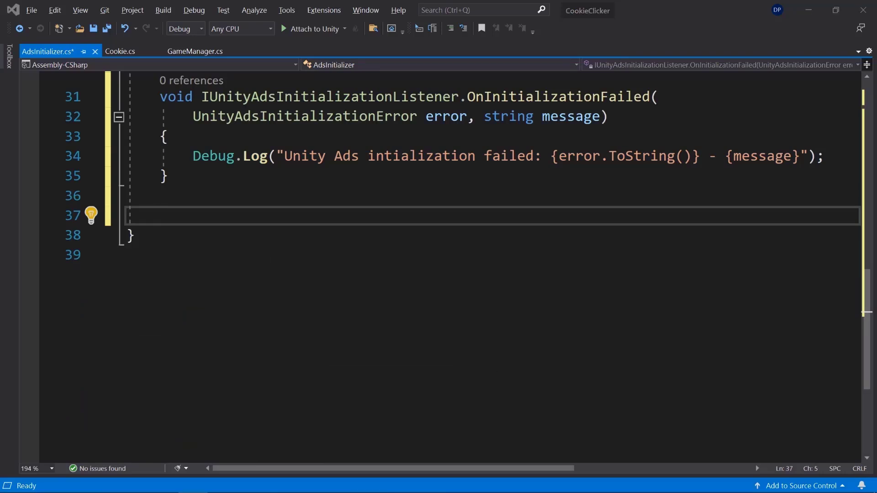
left_click(353, 328)
key("ctrl+s")
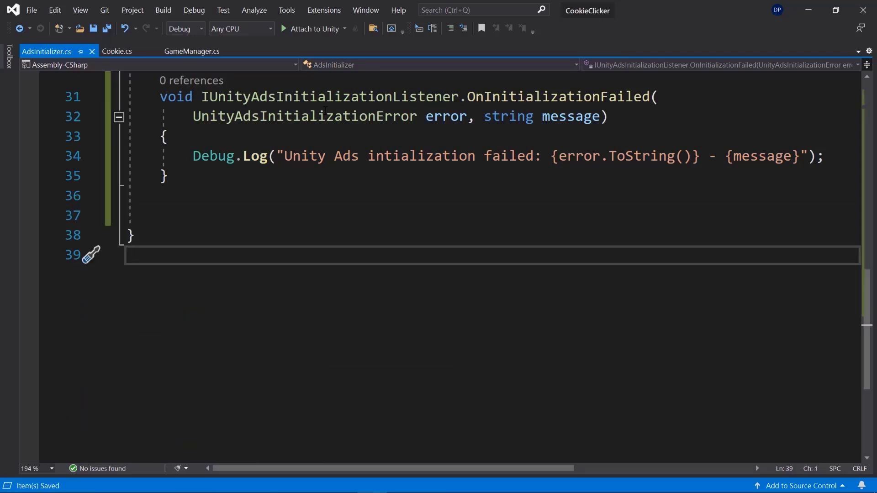
Step: Switch to Unity and attach the AdsInitializer script to the GameManager object as a component
left_click(808, 10)
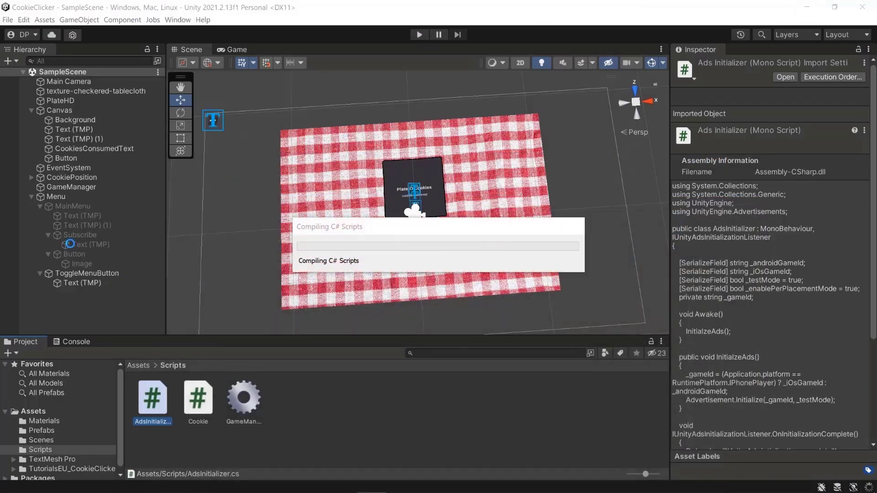
left_click(64, 190)
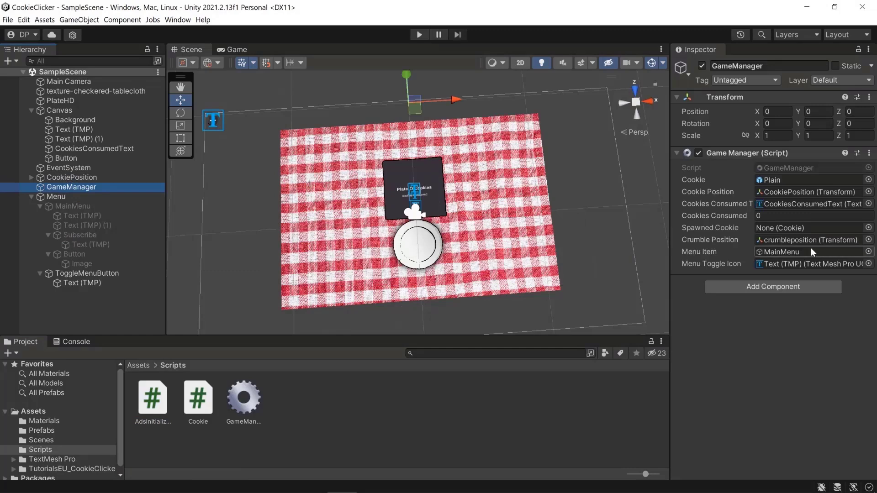
left_click_drag(152, 402, 745, 286)
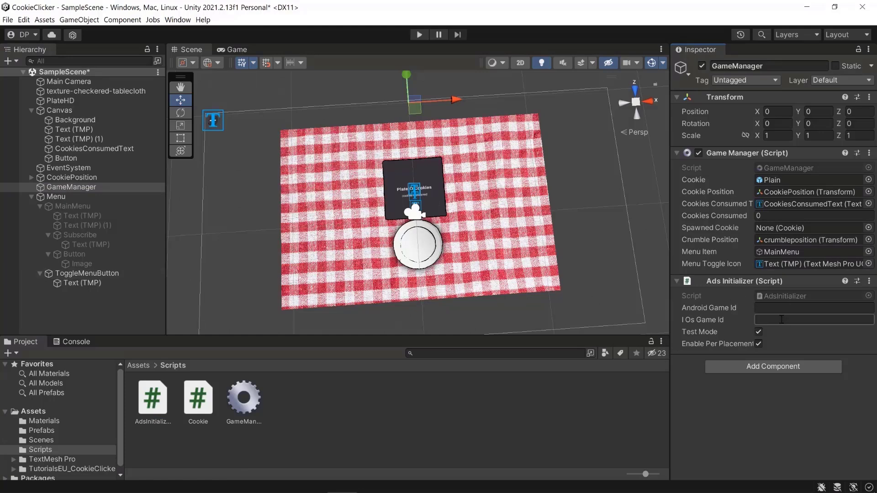
Step: Copy the Android game ID 4638923 from the Ads project settings into the Ads Initializer component and fill in its iOS Game Id field
left_click(24, 20)
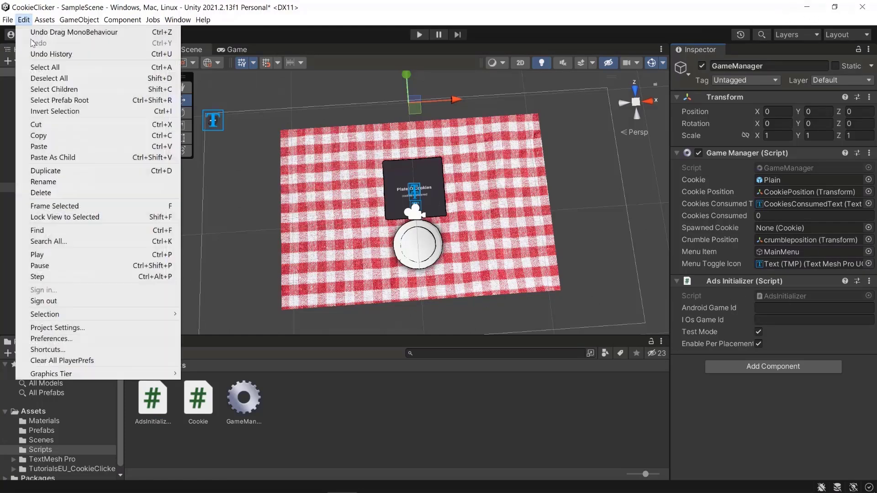
left_click(76, 327)
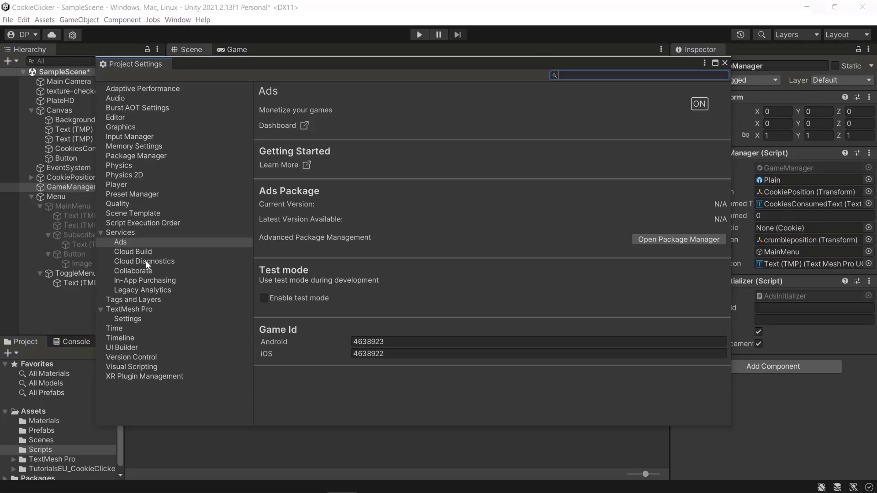
double_click(368, 342)
key("ctrl+c")
left_click(785, 307)
key("ctrl+v")
left_click(784, 319)
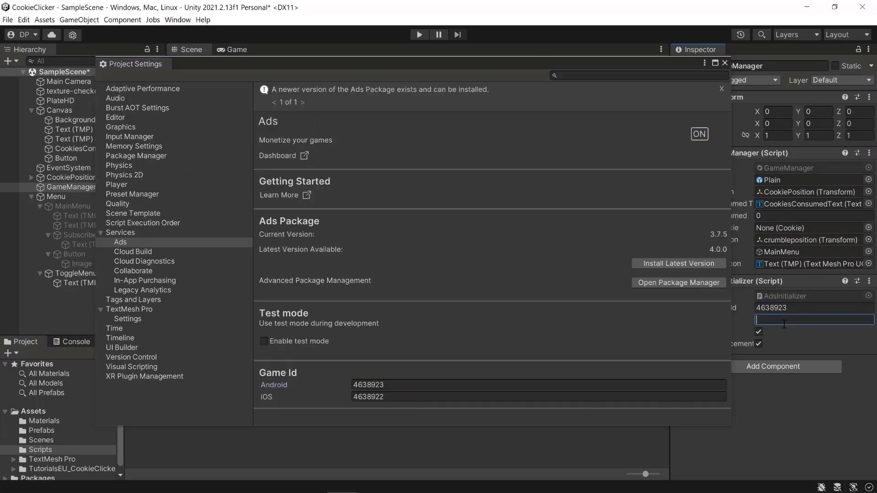
left_click(724, 63)
key("ctrl+v")
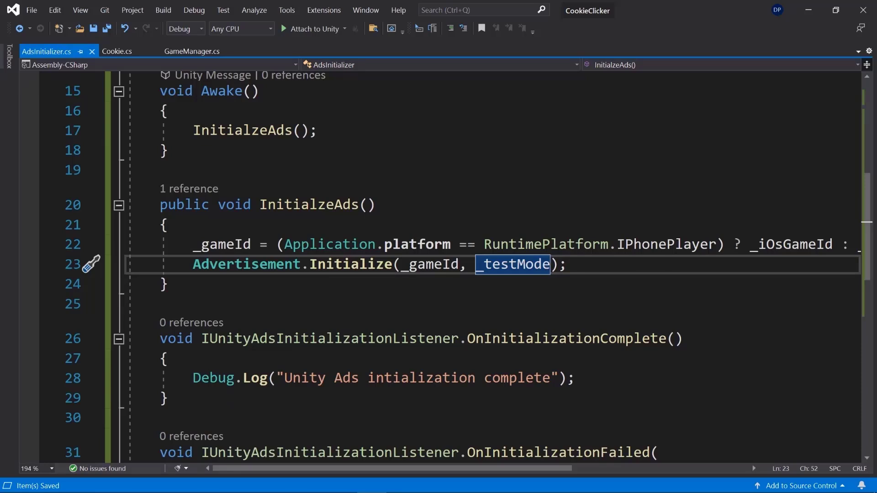
Step: Extend the Advertisement.Initialize call in InitialzeAds with the additional arguments "_enablePerPlacementMode, this"
type(", ")
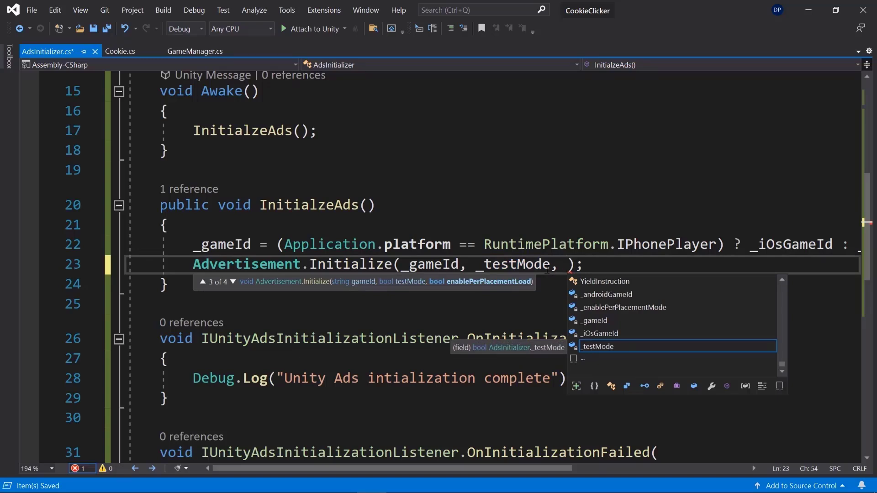
type("_en")
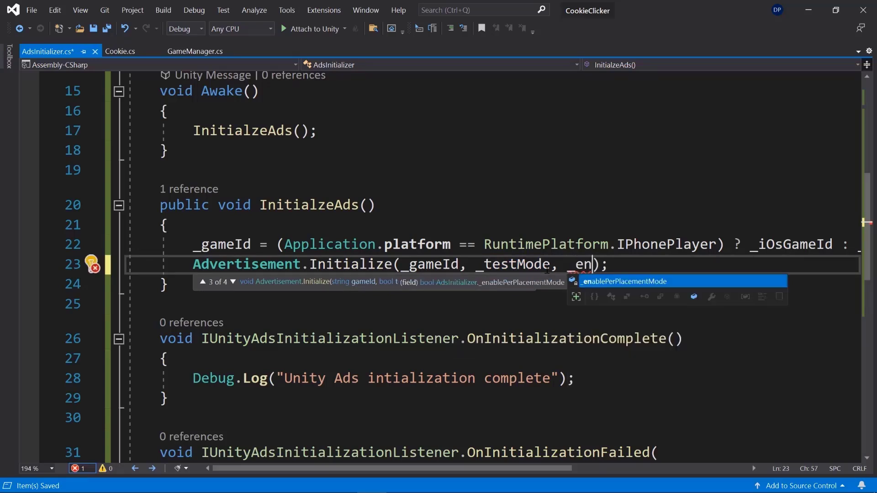
key("Tab")
type(", ")
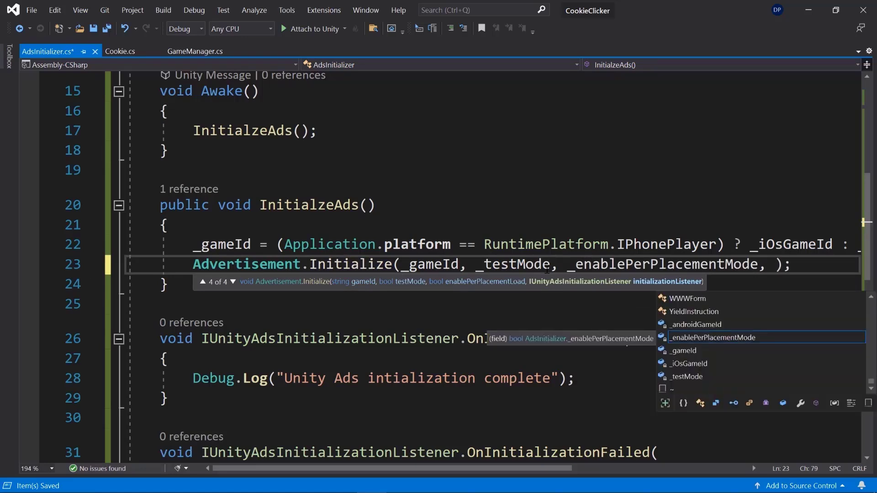
type("this")
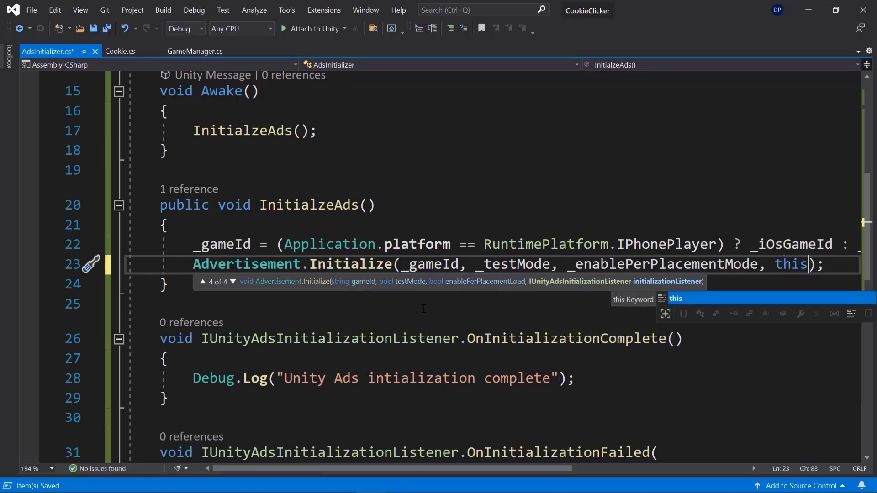
Step: Examine how the Initialize call relates to the two listener callbacks, the _enablePerPlacementMode field and the IUnityAdsInitializationListener interface
left_click(517, 343)
double_click(515, 341)
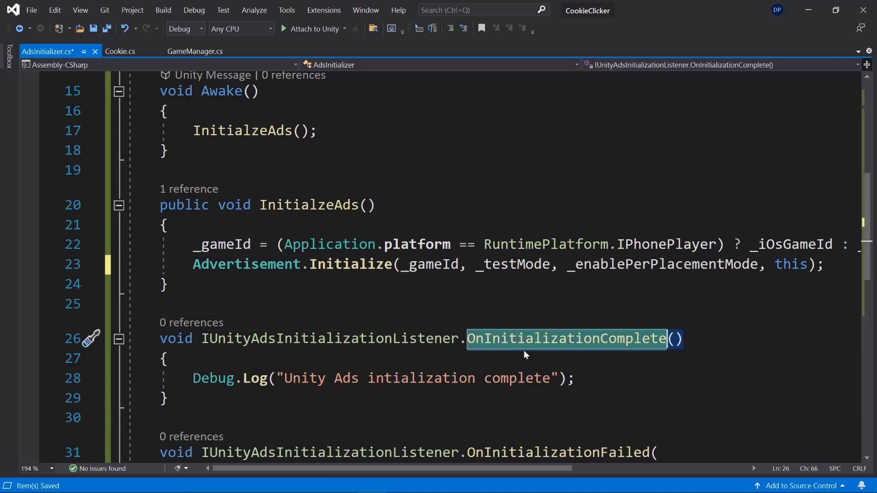
double_click(367, 261)
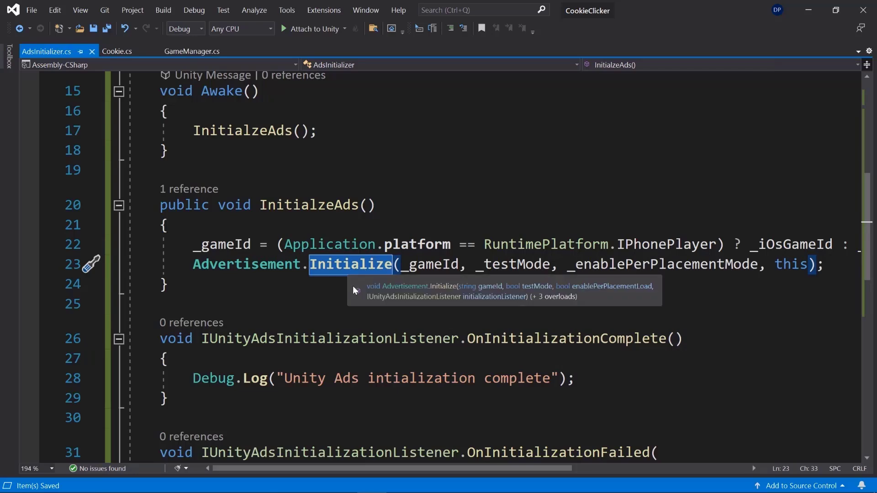
left_click_drag(160, 339, 170, 402)
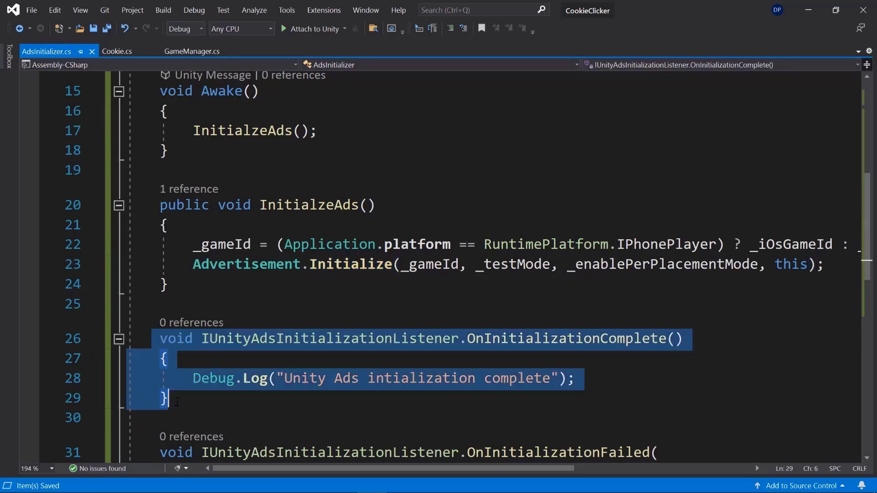
double_click(592, 339)
scroll(589, 320, "down", 3)
double_click(582, 276)
scroll(584, 293, "up", 2)
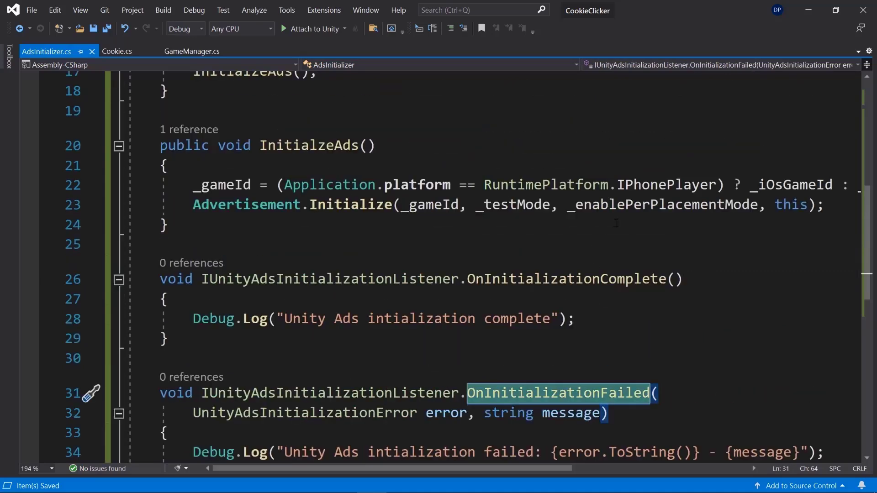
scroll(590, 306, "up", 4)
left_click(400, 196)
double_click(401, 195)
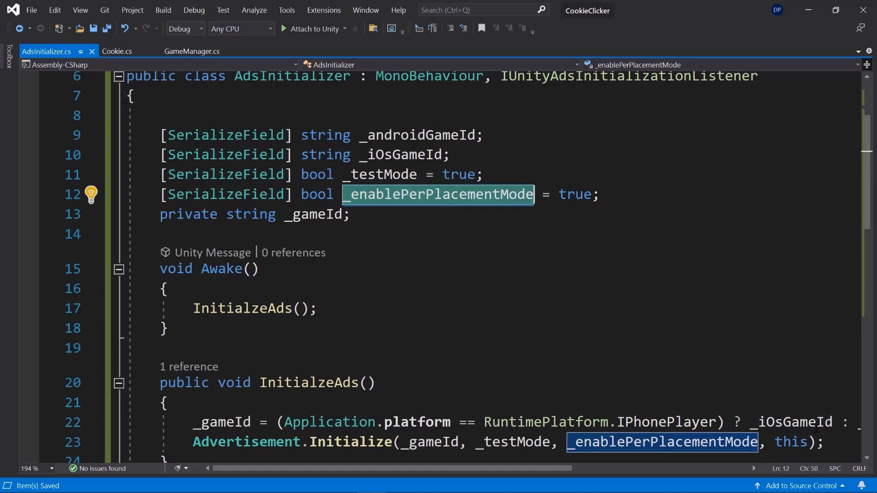
scroll(483, 305, "down", 1)
left_click(809, 382)
scroll(545, 208, "up", 3)
double_click(547, 195)
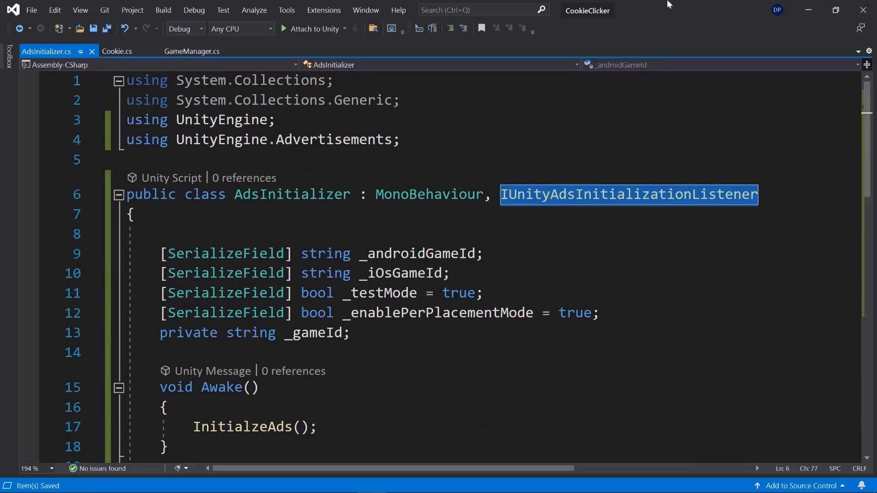
Step: Switch to Unity and attach the AdsInitializer script from the Scripts folder to the GameManager object again
left_click(808, 9)
left_click(78, 190)
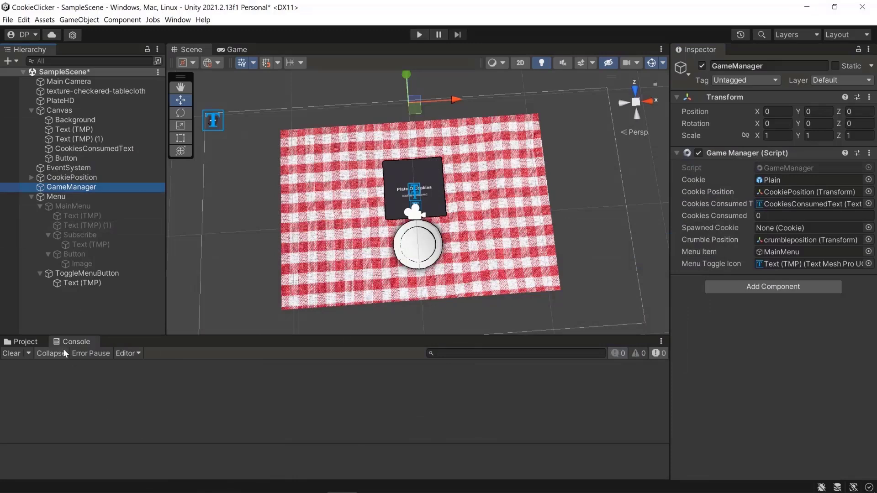
left_click(30, 343)
left_click_drag(151, 419, 727, 310)
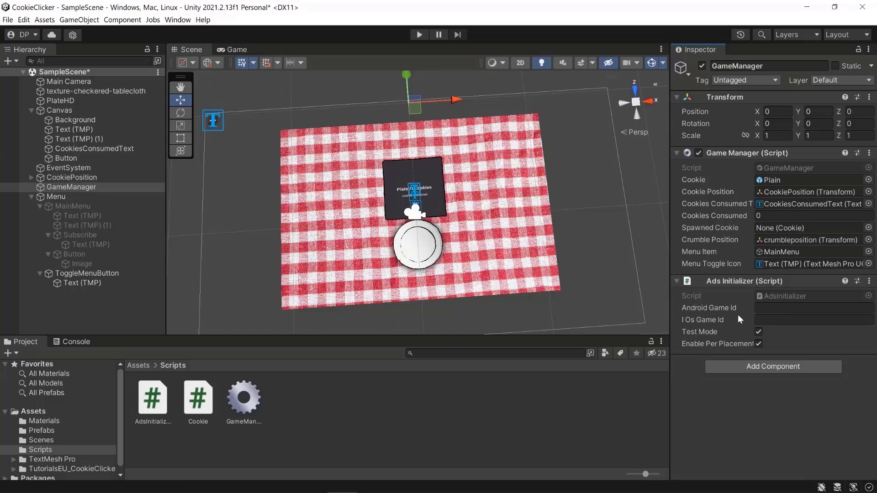
Step: Set the Android Game Id of GameManager's Ads Initializer component to 4638923
left_click(767, 310)
type("4638923")
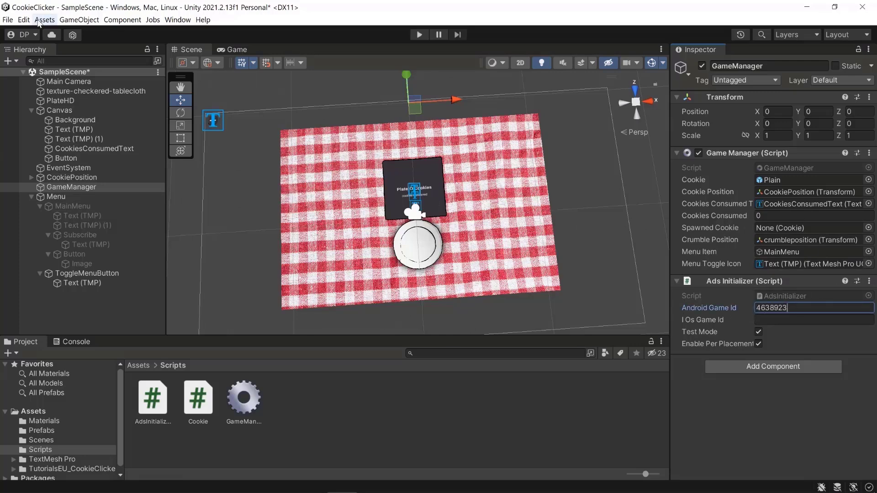
left_click(24, 20)
left_click(588, 15)
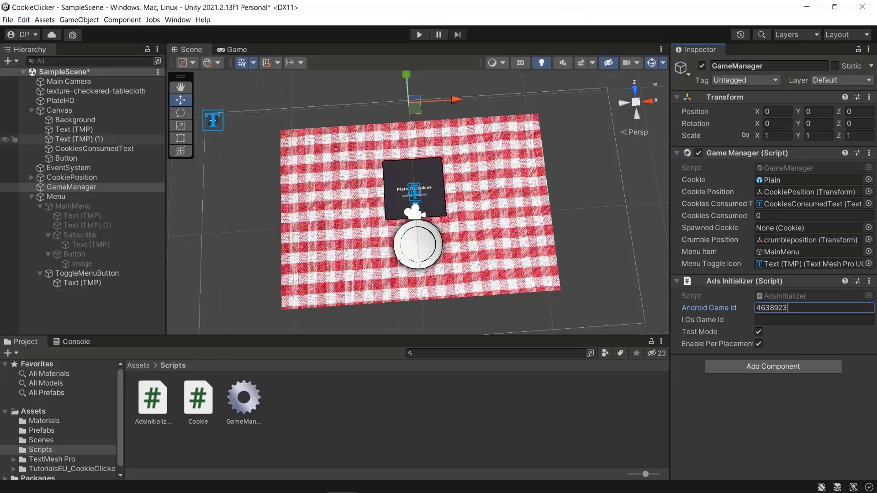
Step: Set the iOS Game Id of GameManager's Ads Initializer component to 4638922
key("alt+Tab")
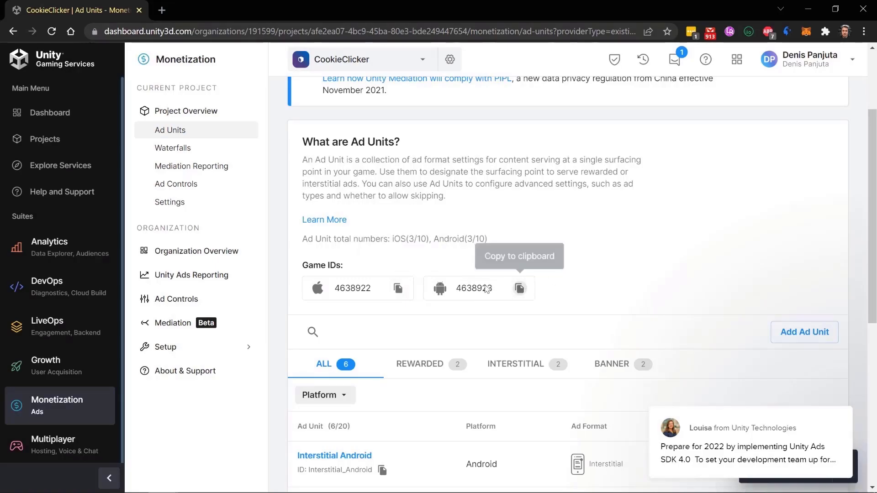
key("alt+Tab")
left_click(776, 323)
key("ctrl+v")
key("BackSpace")
type("2")
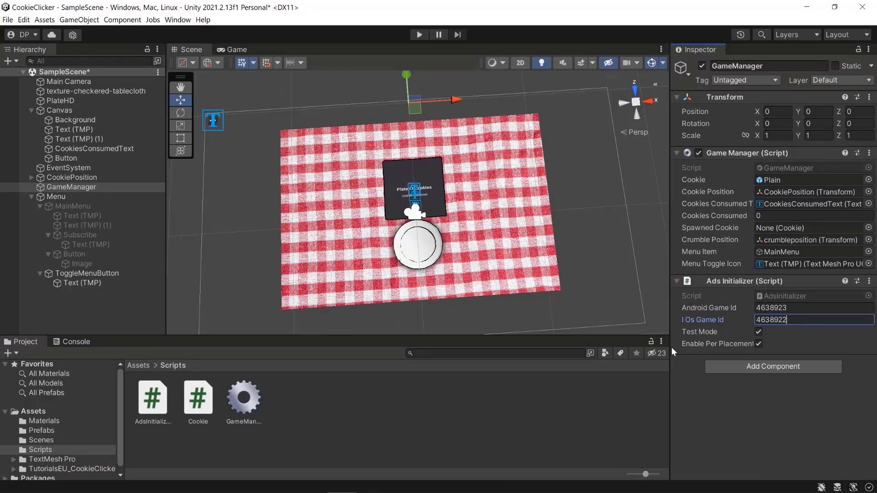
Step: Run the game to check the Console for the ads initialization, and review the Ads package version in Project Settings
left_click(419, 35)
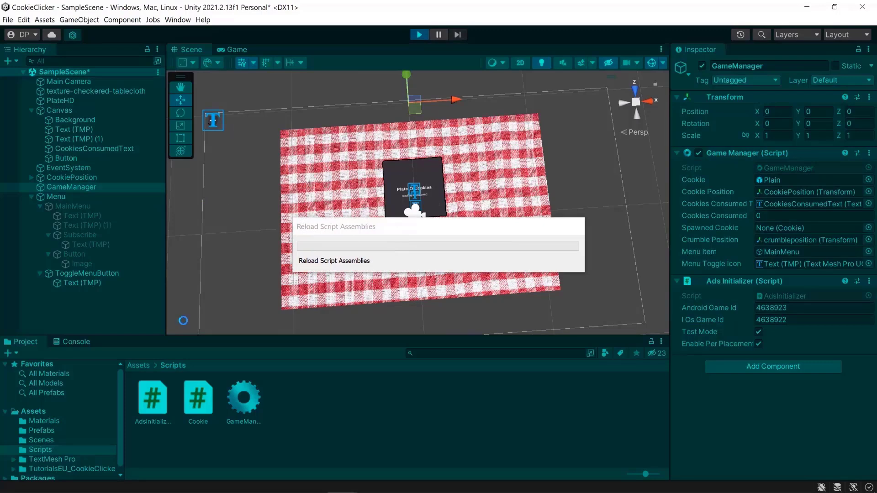
left_click(73, 342)
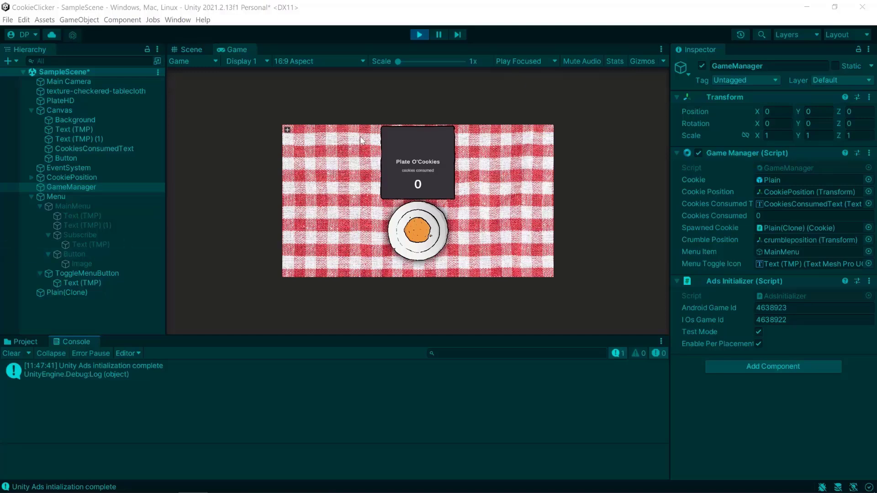
left_click(44, 20)
mouse_move(23, 20)
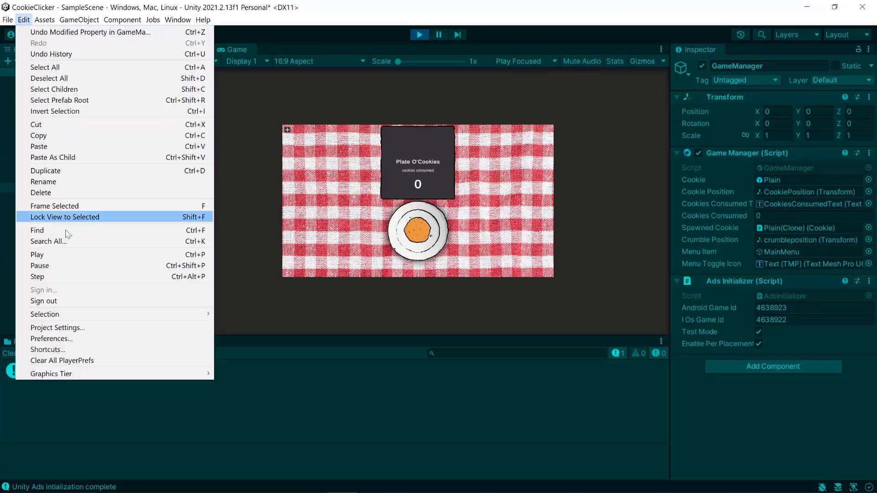
left_click(59, 327)
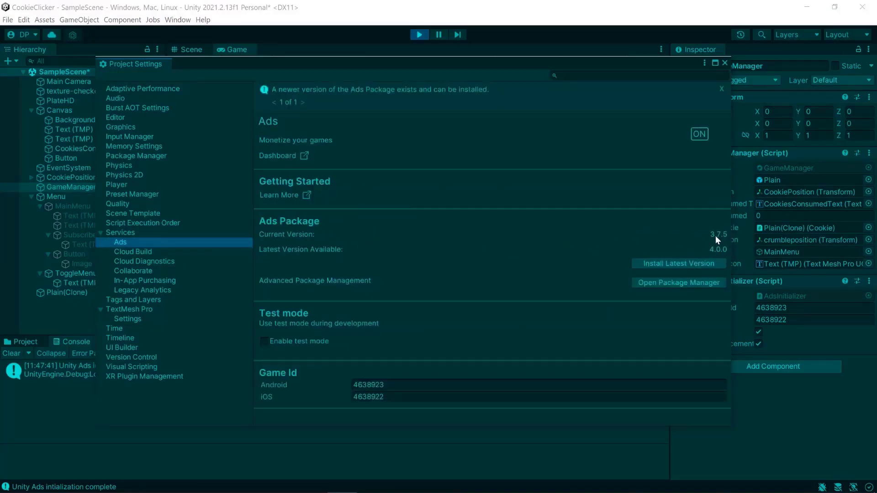
left_click(724, 63)
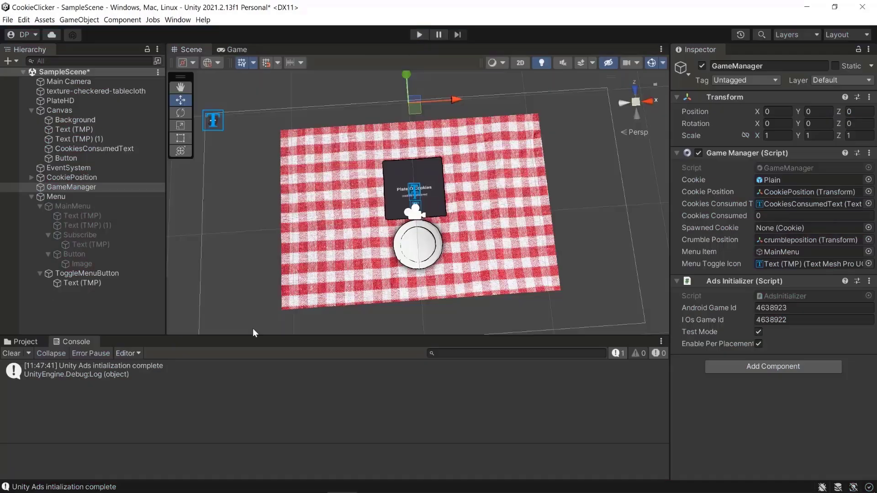
Step: Create a C# script named InterstitalAdExample in the Scripts folder
left_click(24, 340)
right_click(371, 408)
mouse_move(502, 161)
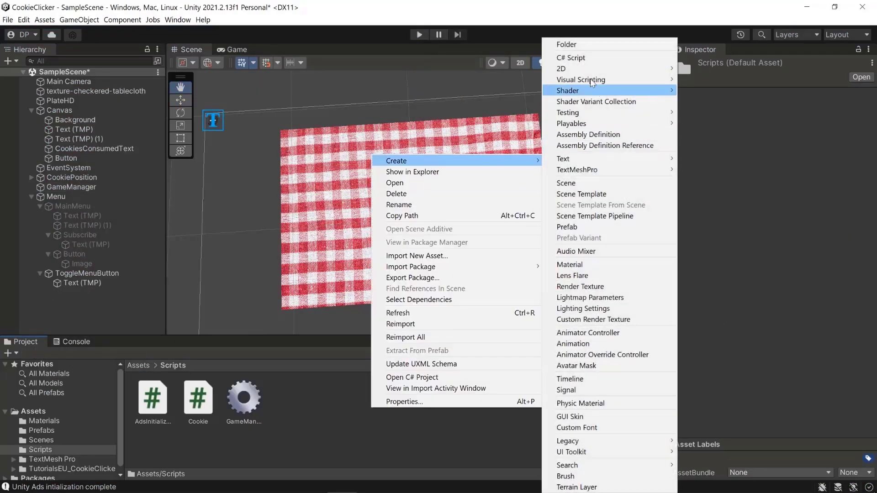
left_click(592, 58)
type("InterstitialAdExa")
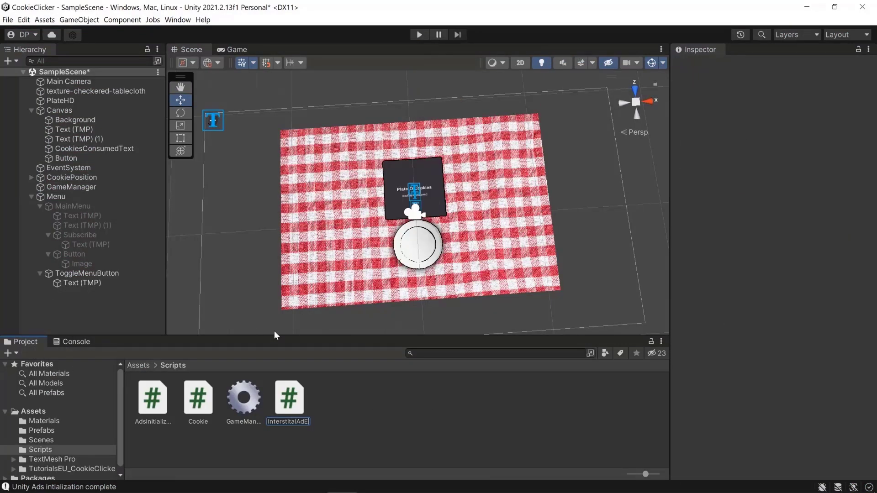
type("mple")
key("Return")
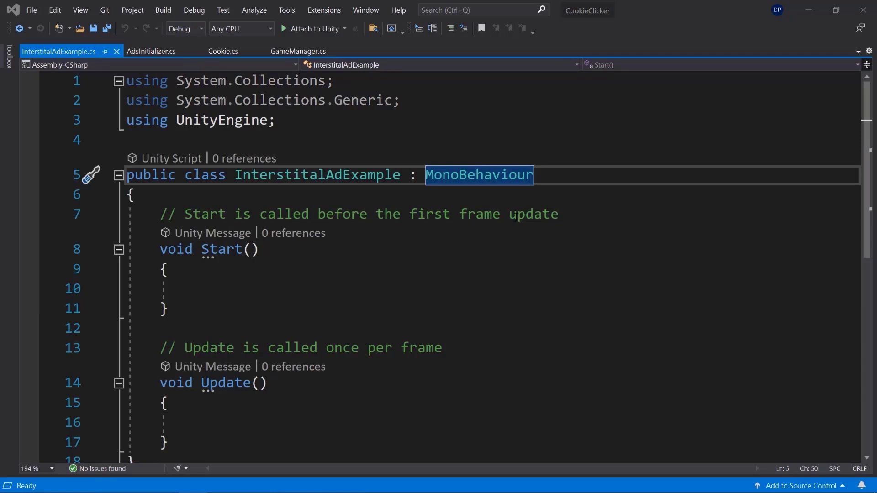
Step: Import the UnityEngine.Advertisements namespace in InterstitalAdExample.cs and add a comma after MonoBehaviour in the class declaration
type(",")
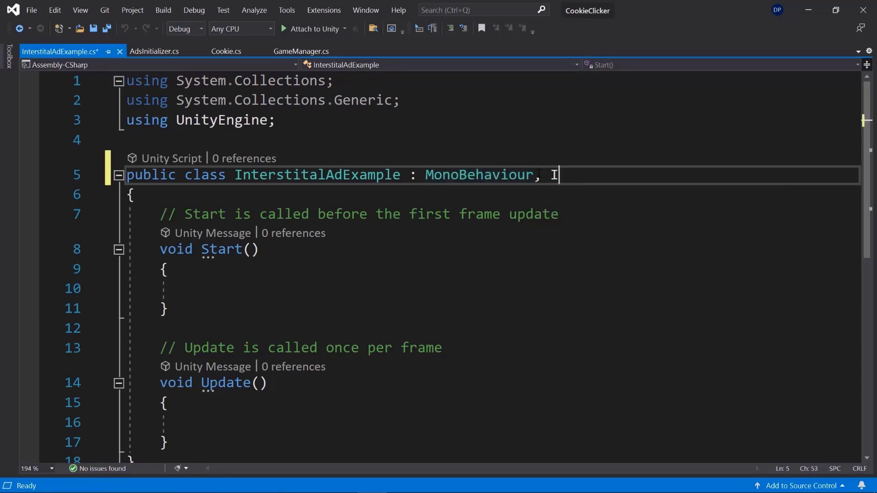
left_click_drag(333, 125, 118, 123)
key("ctrl+c")
left_click(308, 127)
key("Return")
key("ctrl+v")
key("BackSpace")
type(".Ad")
key("Tab")
type(";")
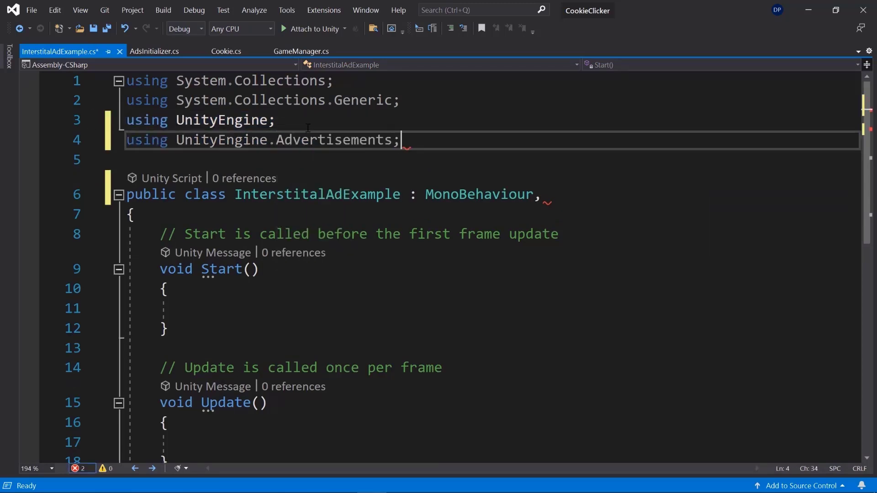
Step: Add the IUnityAdsLoadListener and IUnityAdsShowListener interfaces to the InterstitalAdExample class declaration
left_click(606, 194)
type(", ")
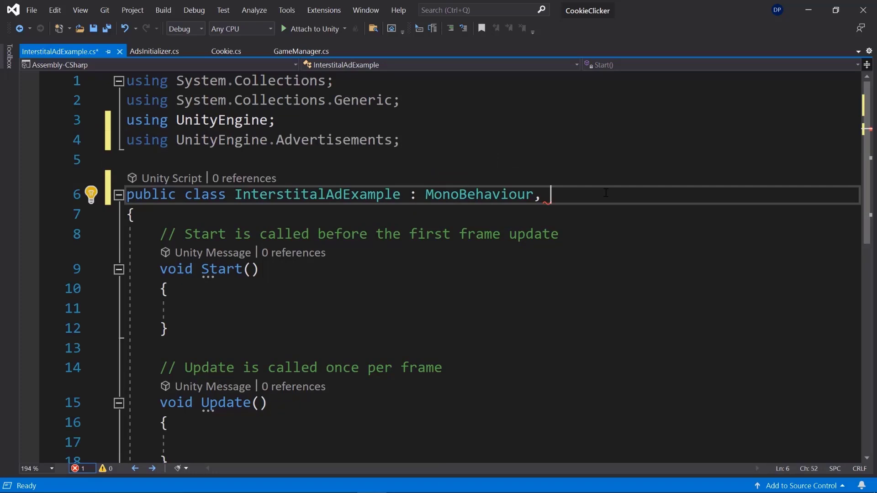
type("IUNit")
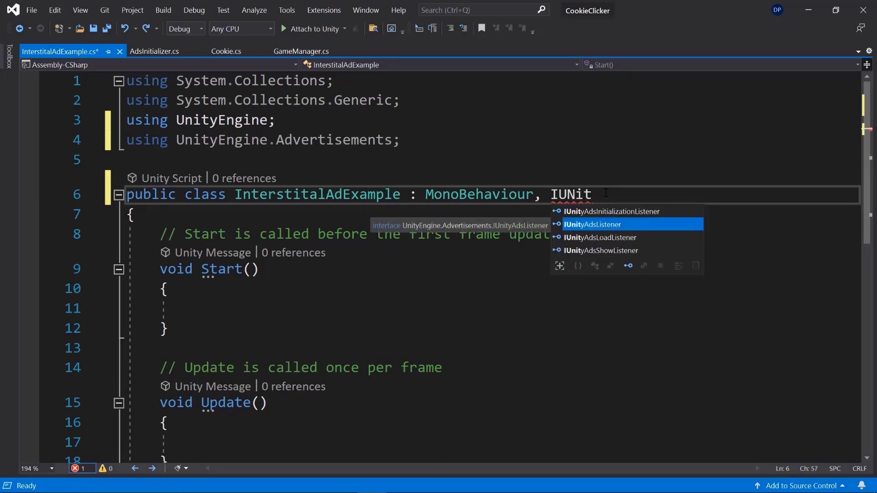
key("Down")
key("Down")
key("Up")
type(", IUn")
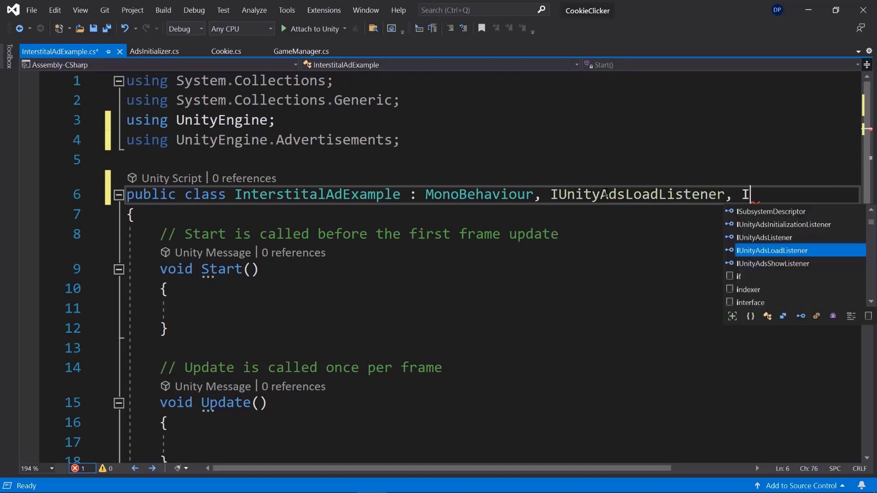
key("Down")
key("Tab")
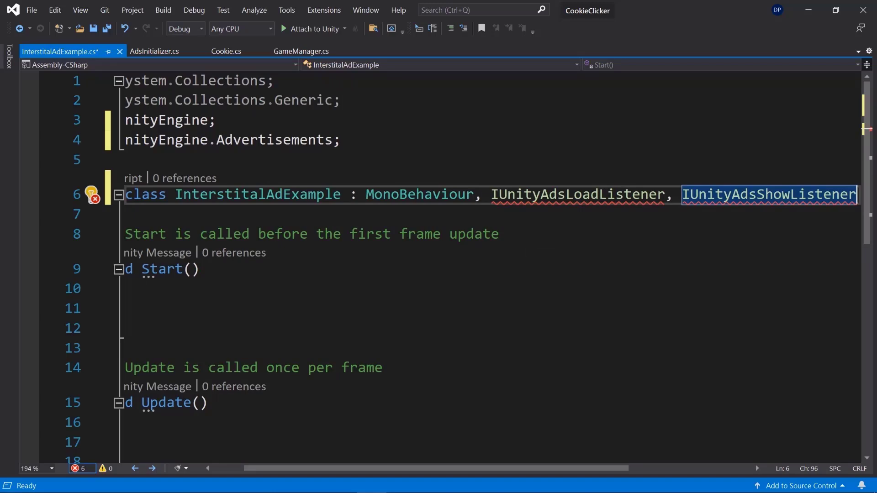
Step: Generate the missing method stubs for the load and show listener interfaces and look through them
left_click(582, 195)
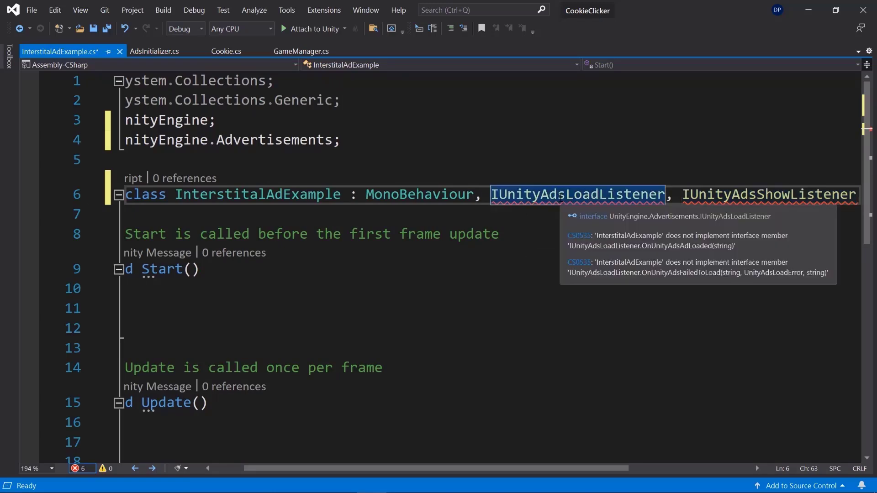
left_click(601, 295)
left_click(568, 238)
scroll(369, 302, "down", 10)
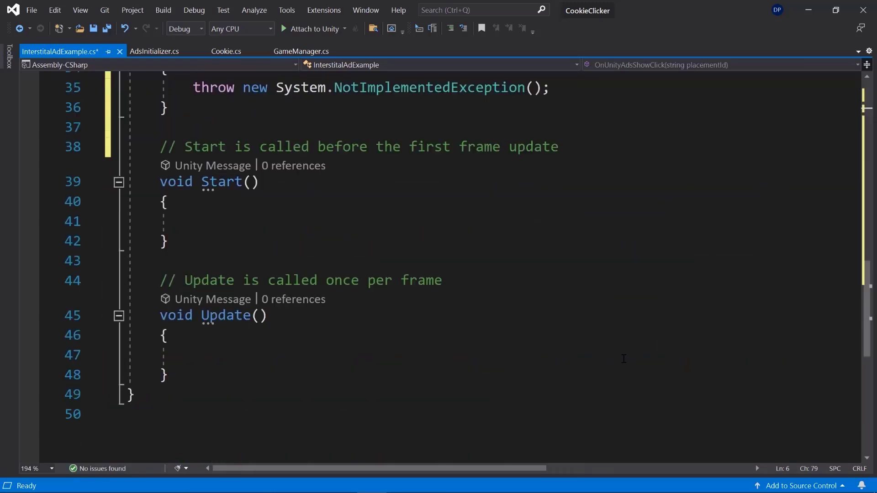
scroll(369, 303, "up", 3)
scroll(487, 340, "up", 7)
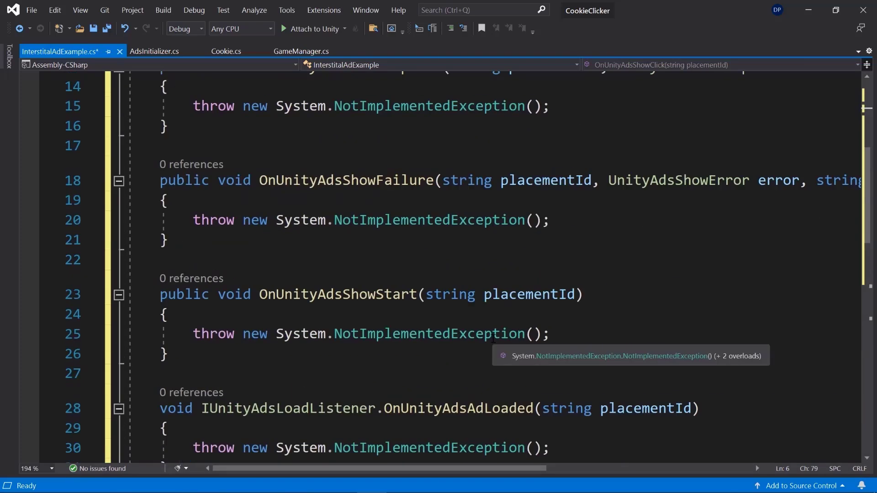
Step: Declare serialized string fields _androidAdUnityId = "Interstitial_Android" and _iOsAdUnityId = "Interstitial_iOS" at the start of the class
left_click(184, 216)
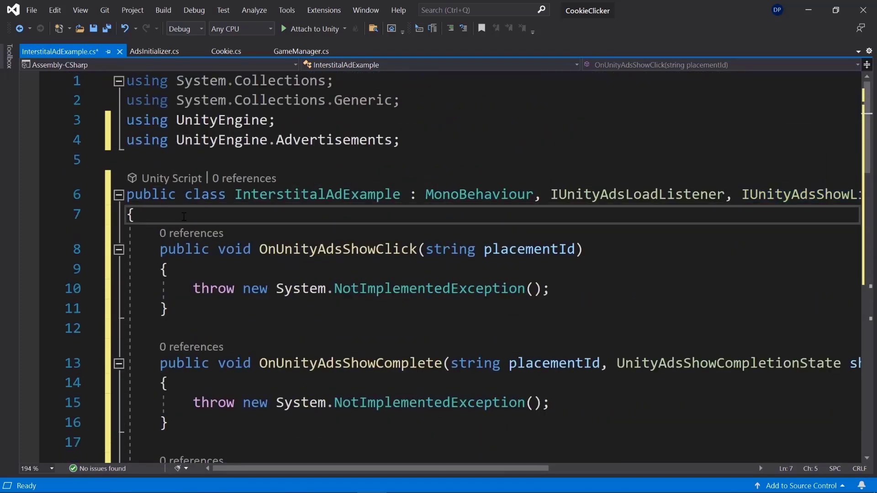
key("Return")
key("Return")
key("Up")
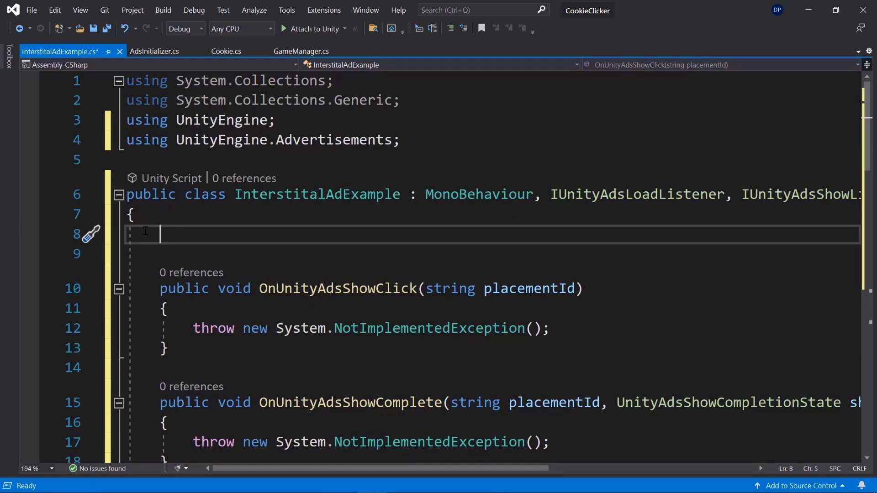
type("[SerializeField] ")
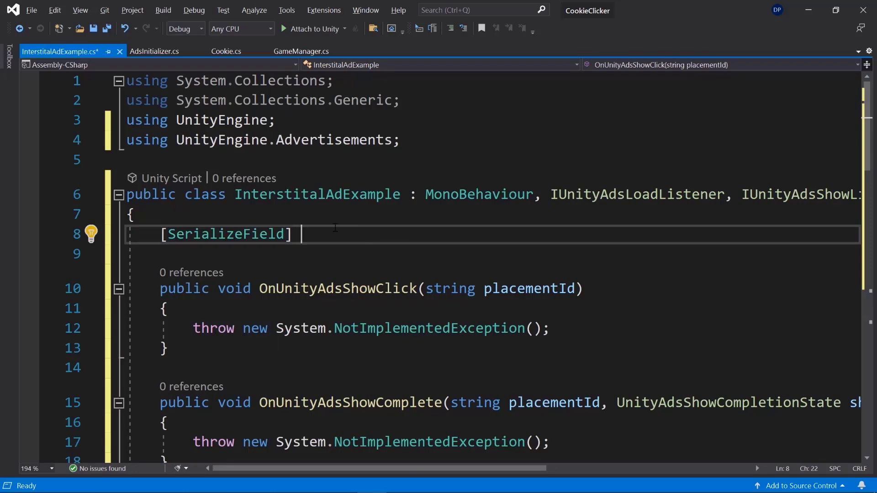
type("string _")
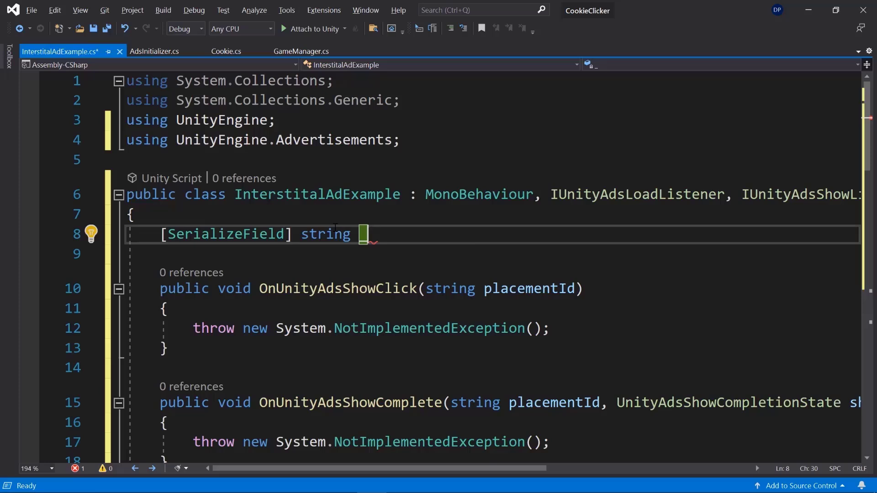
type("android")
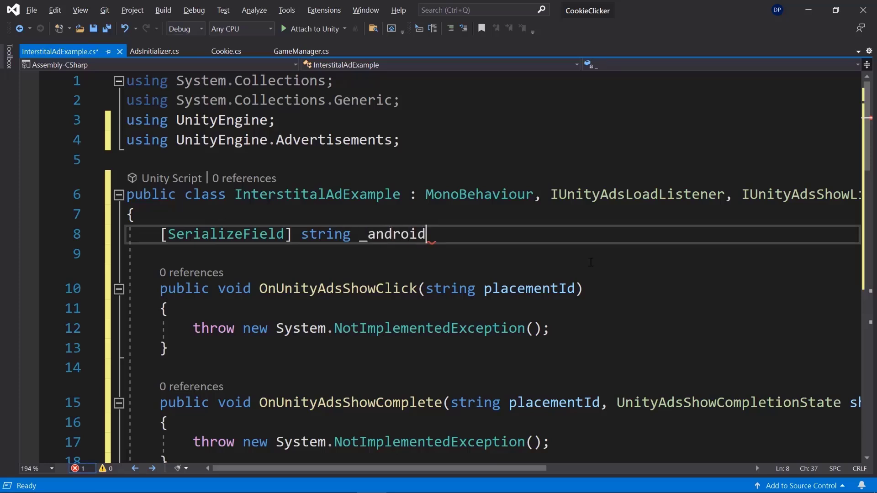
type("AdUnity")
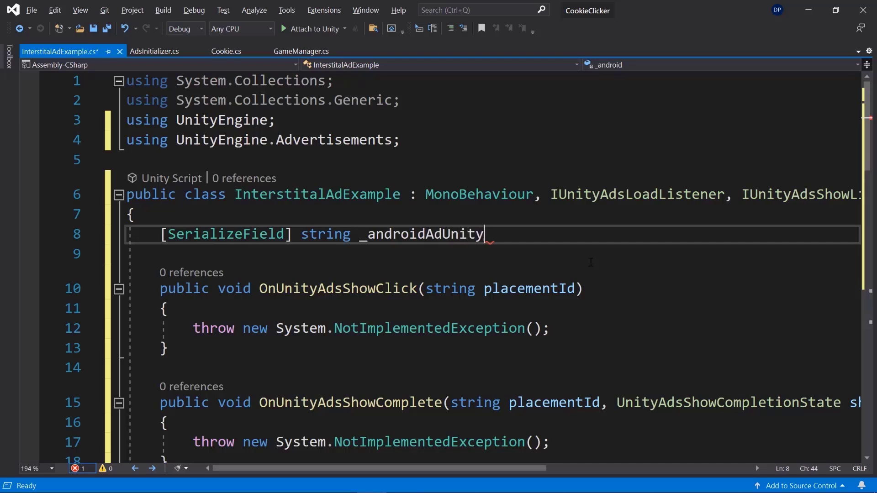
type("Id = \"Interstitial_I")
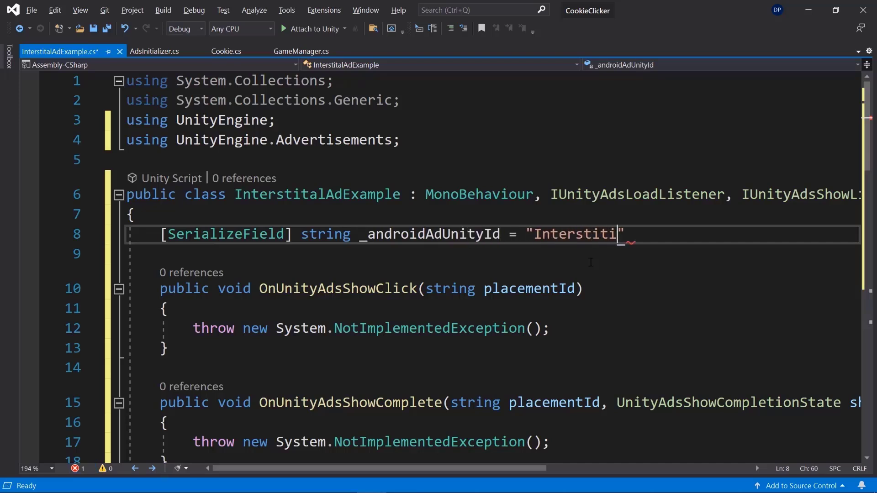
key("BackSpace")
type("Android")
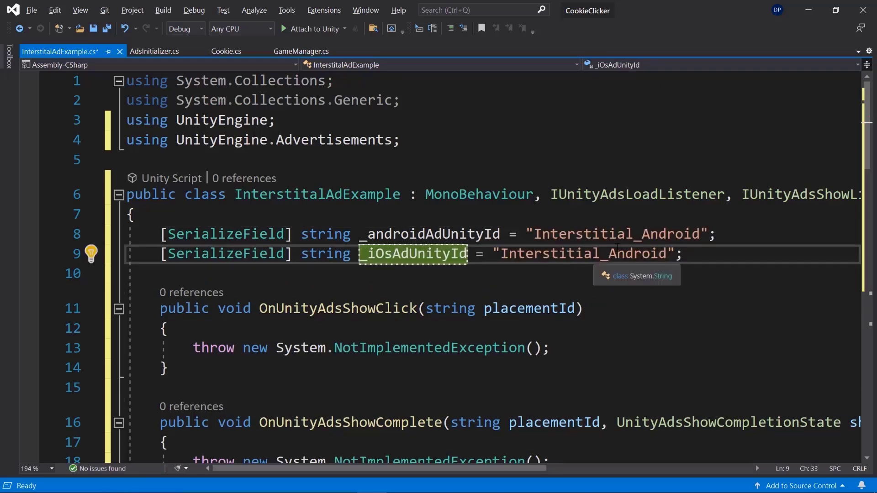
left_click_drag(609, 254, 666, 254)
type("iOS")
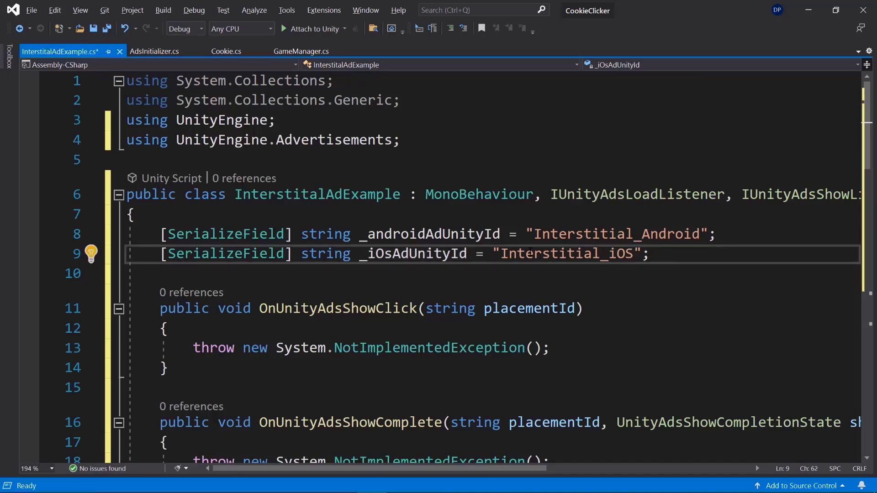
Step: Declare a plain string field _adUnityId below the two serialized ad ID fields
key("End")
key("Return")
type("string ")
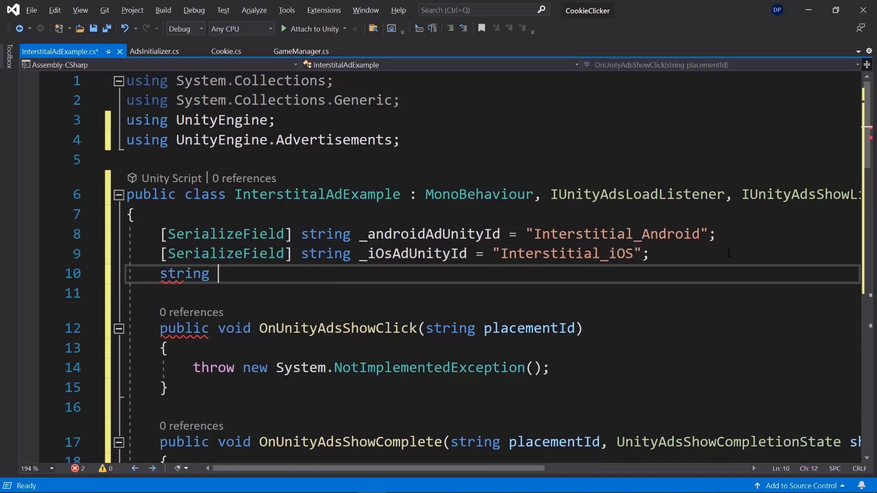
type("_adUnityID")
key("Escape")
key("BackSpace")
type("d;")
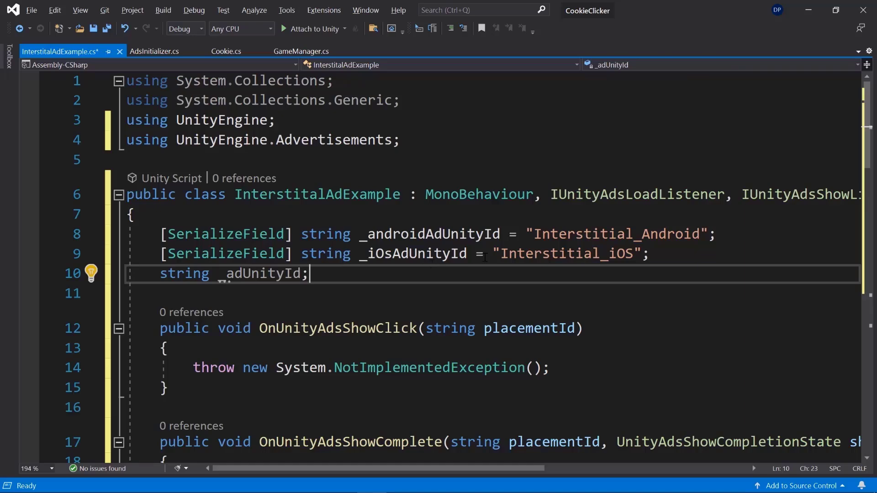
Step: Add an empty Awake method between the field declarations and the OnUnityAdsShowClick method
double_click(414, 255)
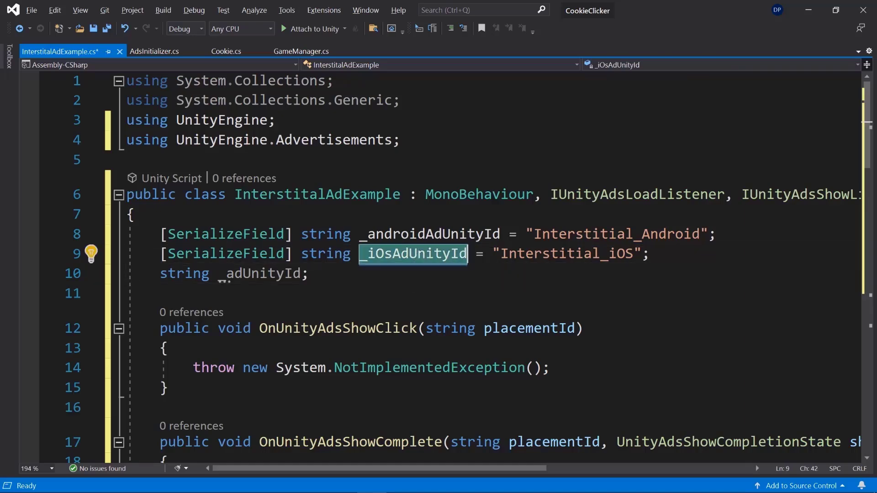
left_click(263, 299)
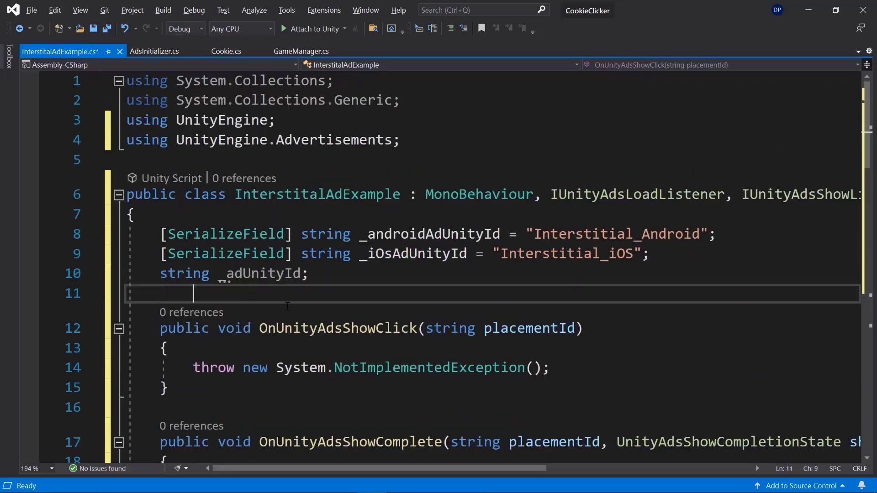
key("Return")
key("Return")
key("Up")
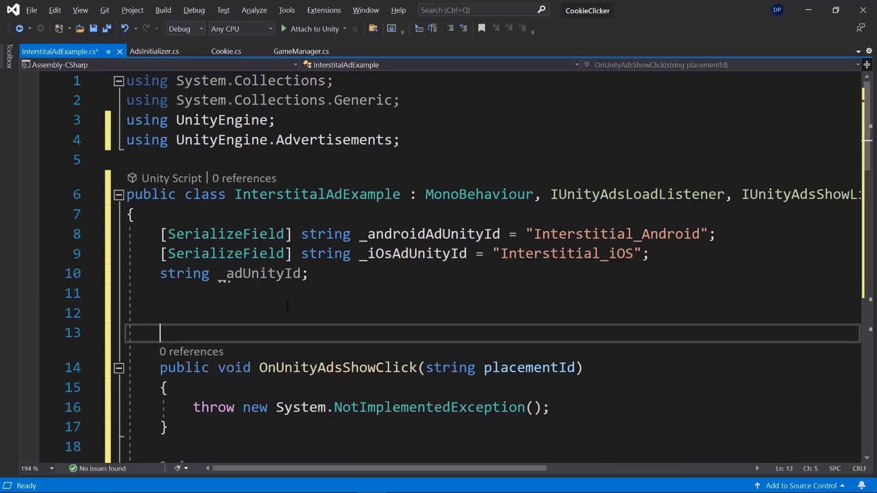
type("void Awake")
key("Tab")
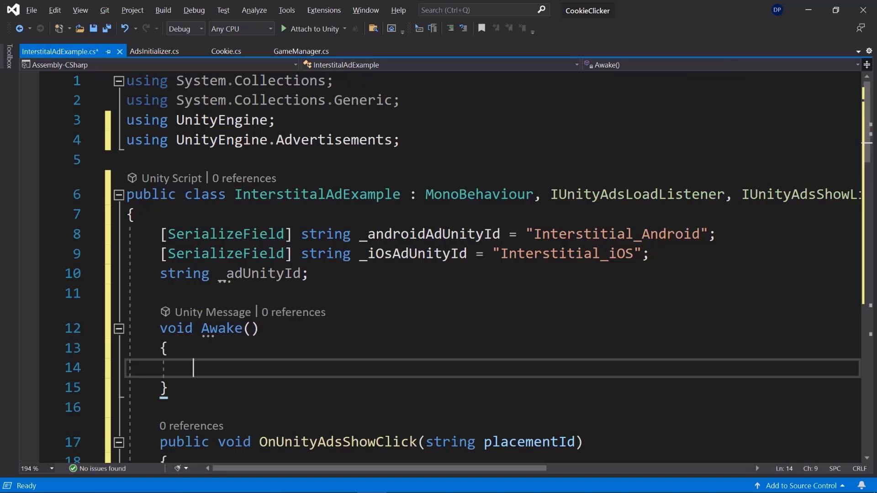
Step: Rename the _adUnityId field to _adUnitId and begin its assignment in Awake with the condition (Application.platform == RuntimePlatform.IPhonePlayer)
type("_adun")
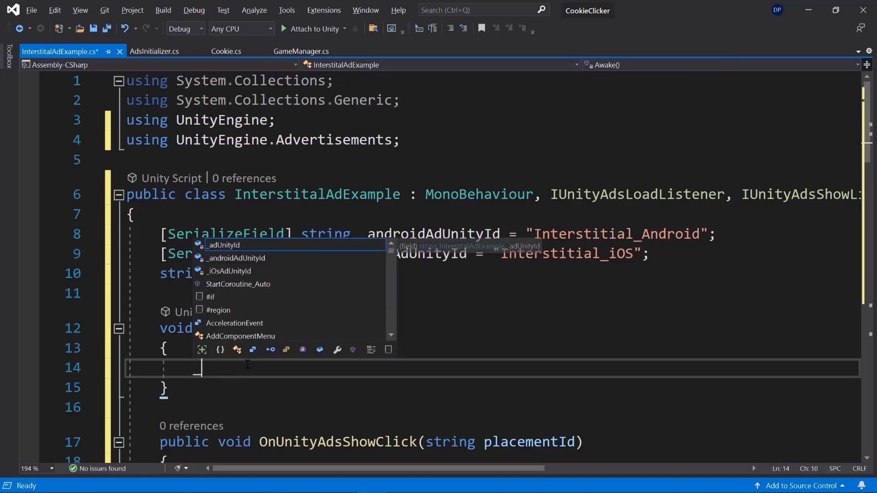
key("Tab")
type("== (Applic")
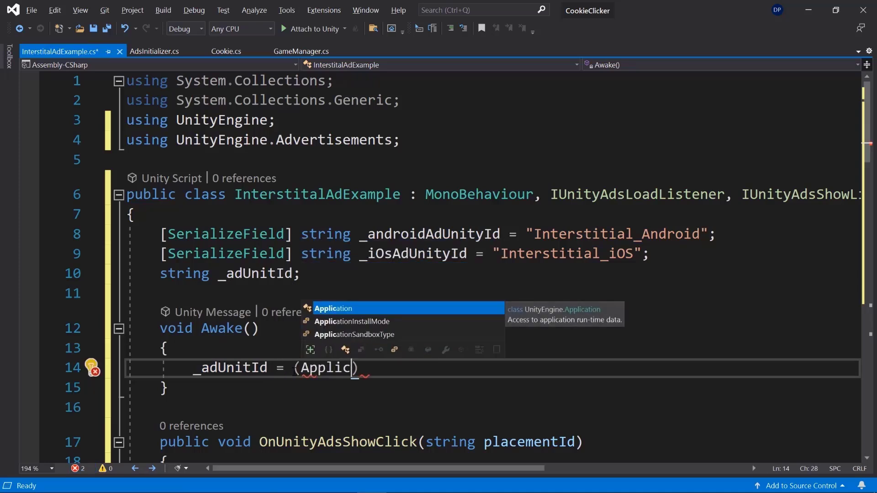
key("Tab")
type(".platform ")
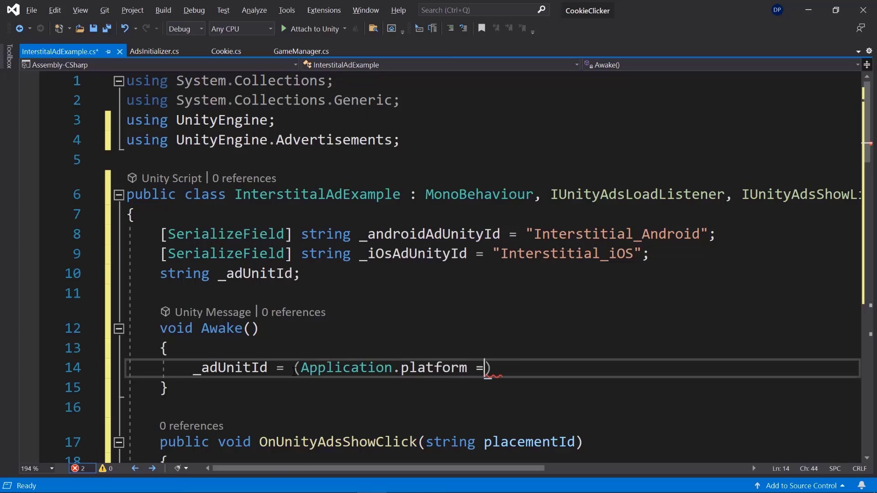
type("== Runt")
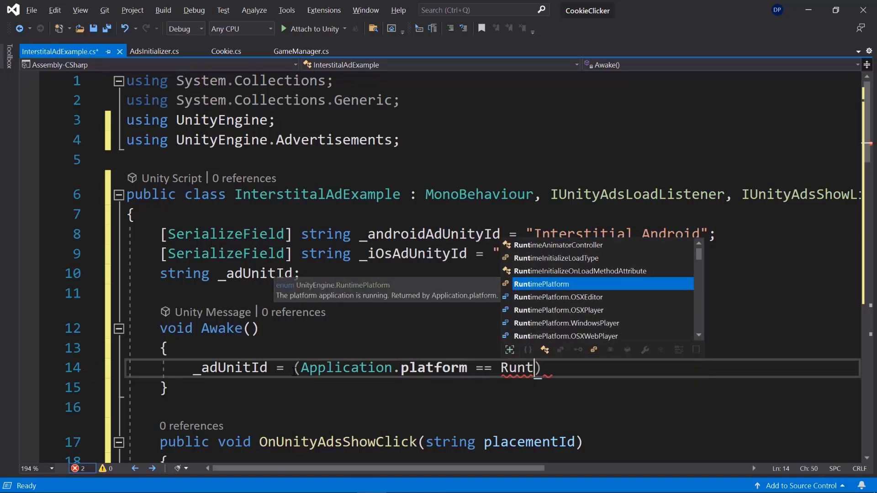
type("imePlatform.")
type("iph")
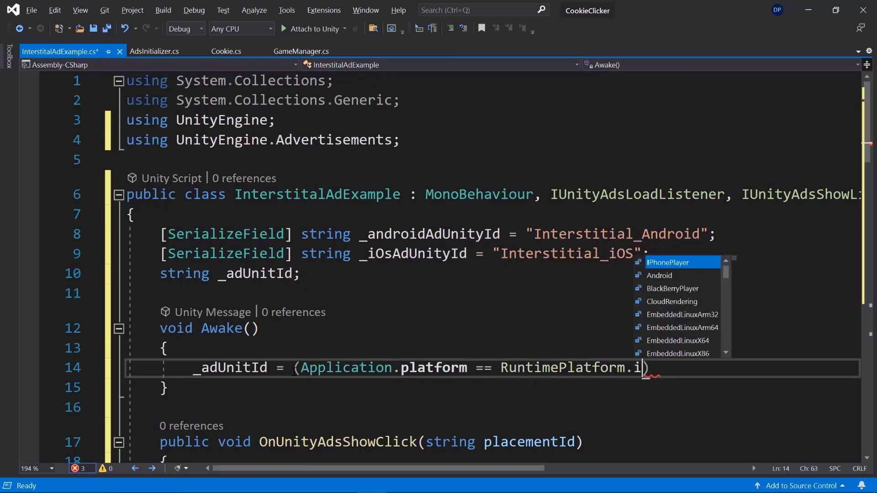
key("Tab")
Step: Complete the conditional assignment in Awake with _iOsAdUnityId for iPhone and _androidAdUnityId otherwise, placing both options on a second line
type(")?_is")
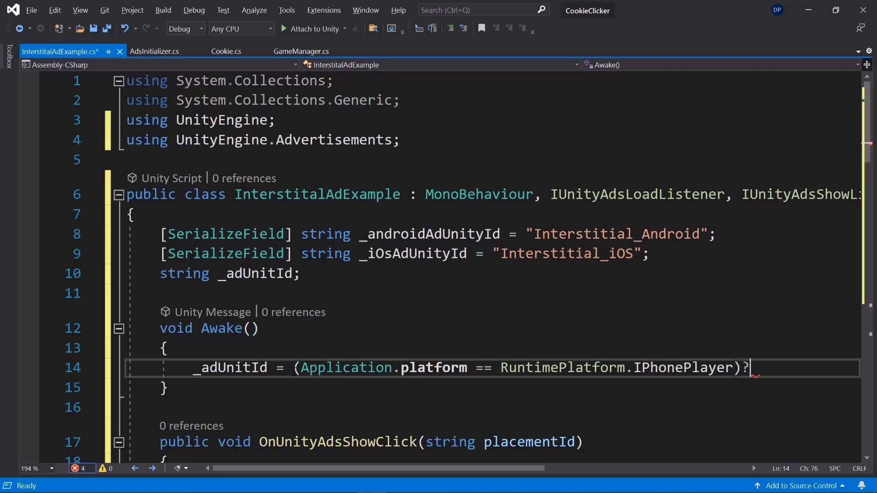
key("Return")
key("BackSpace")
type("OsAd")
key("BackSpace")
key("BackSpace")
key("BackSpace")
key("BackSpace")
key("BackSpace")
key("BackSpace")
key("BackSpace")
type("_")
key("BackSpace")
type("_iO")
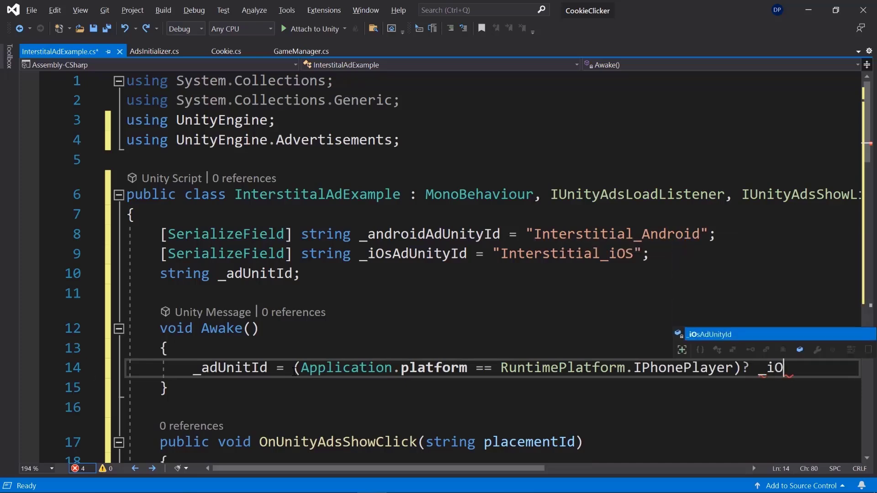
key("Tab")
type(": ")
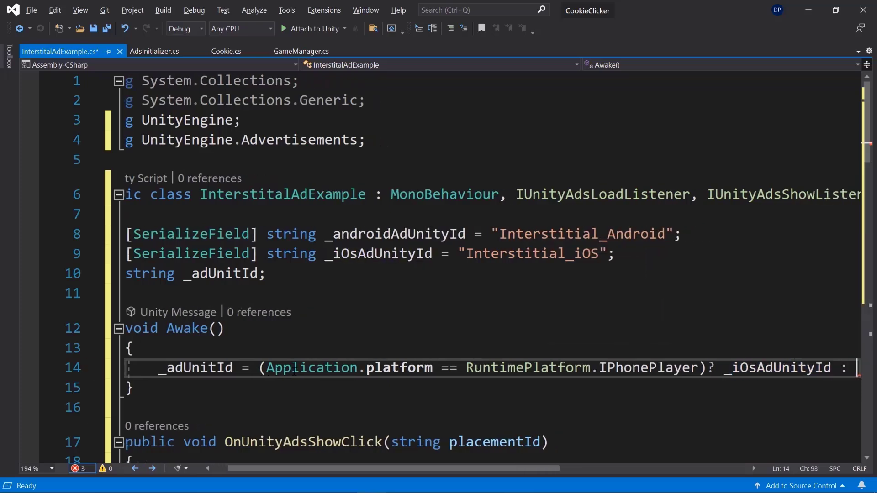
type("_androidAdUnityId")
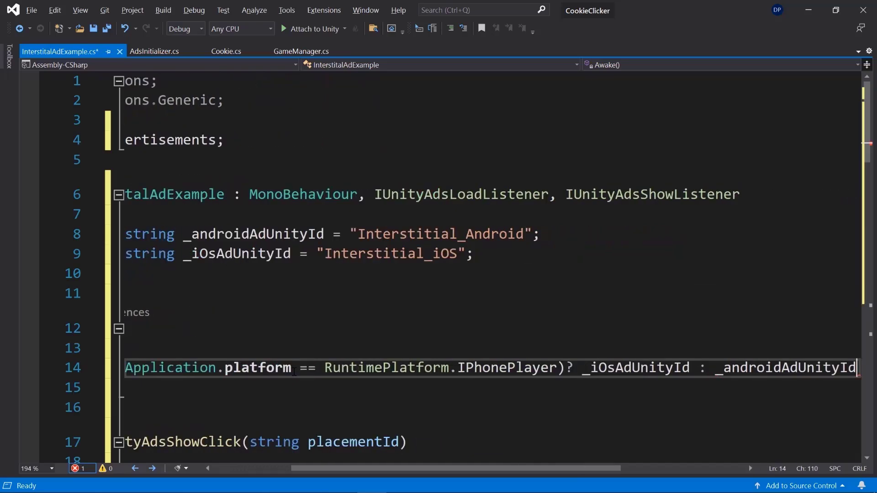
type(";")
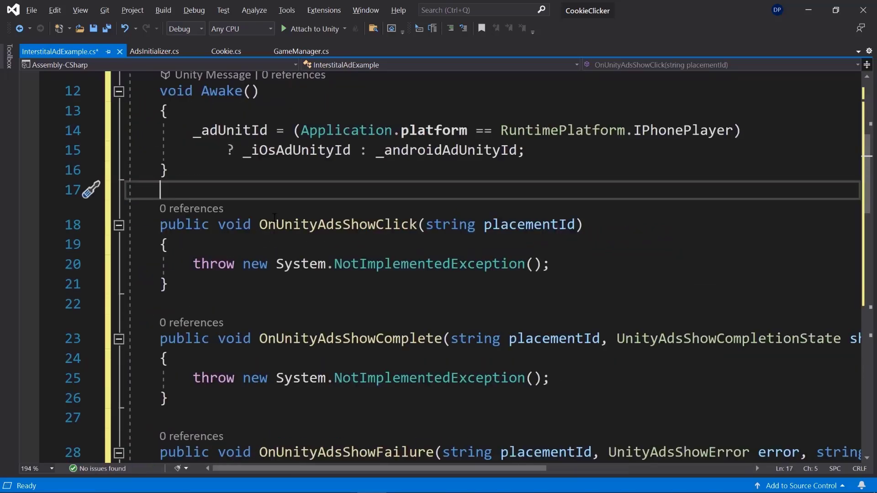
Step: Delete the leftover template code from the Start comment down to the closing brace of the class
scroll(336, 213, "down", 1)
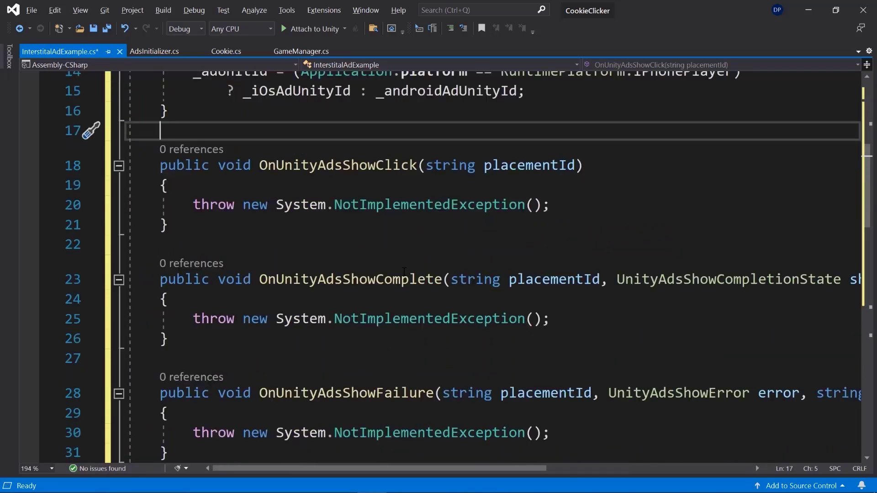
scroll(345, 290, "down", 2)
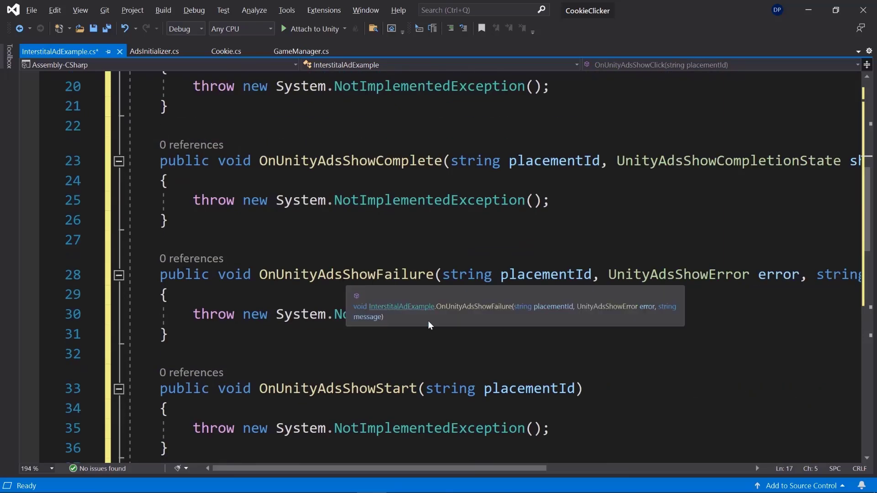
scroll(381, 345, "down", 3)
scroll(392, 318, "down", 1)
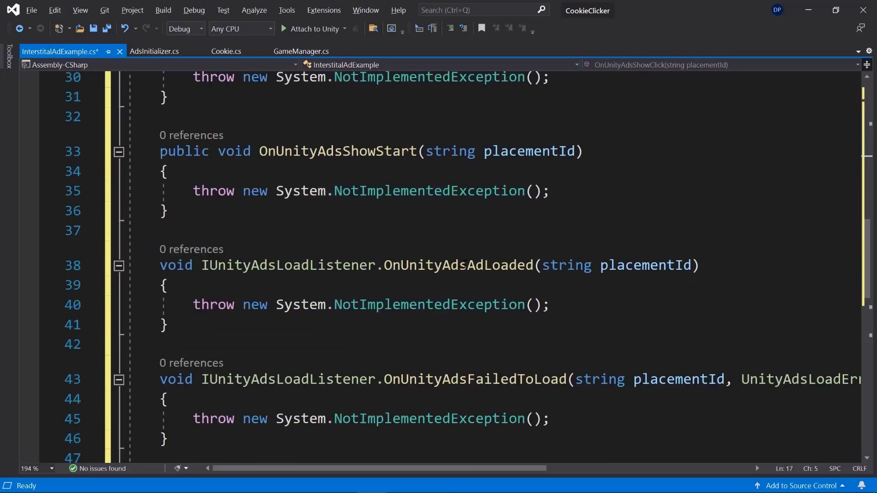
scroll(438, 265, "down", 5)
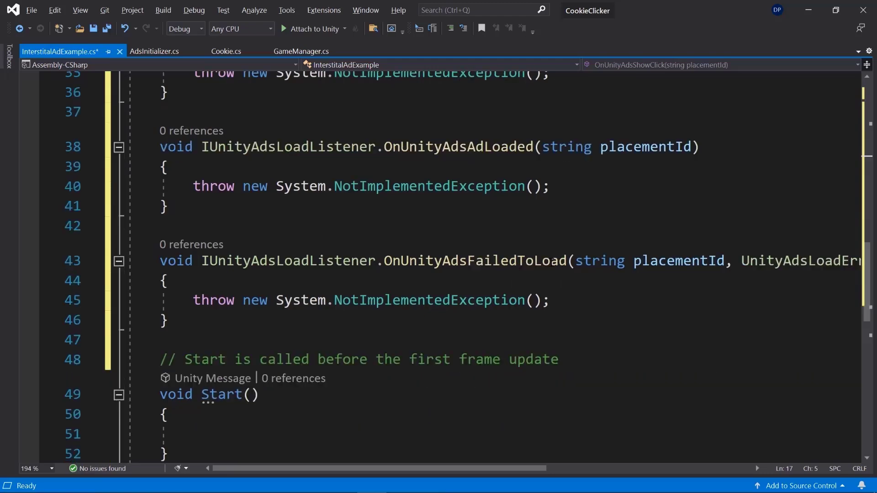
left_click_drag(170, 410, 154, 179)
key("Delete")
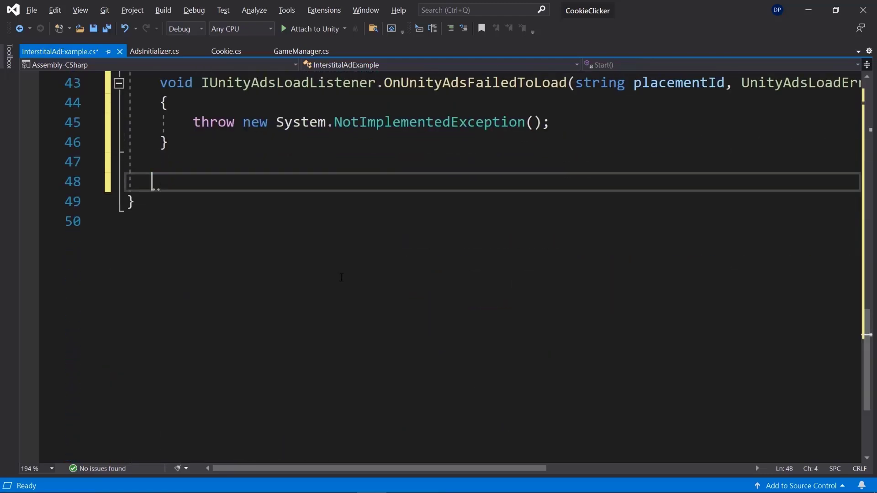
Step: Add an empty public void LoadAd() method directly below Awake
scroll(299, 274, "up", 11)
scroll(299, 277, "up", 1)
left_click(227, 307)
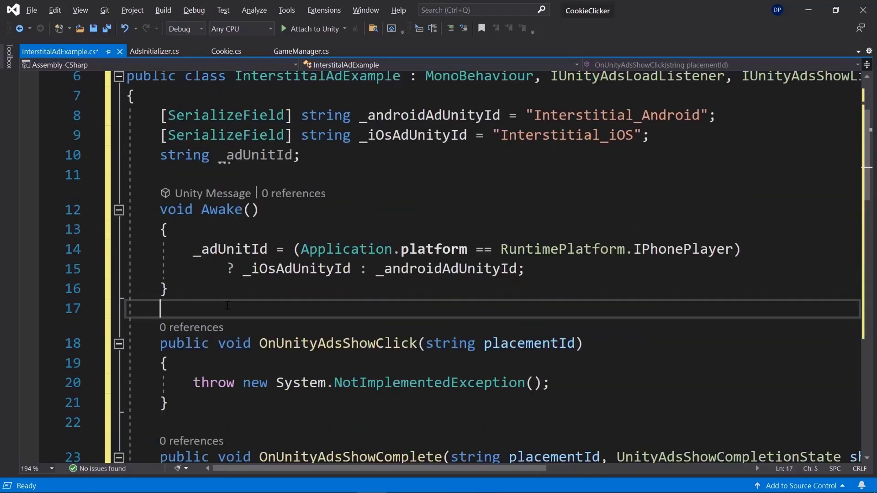
key("Return")
key("Return")
left_click(185, 323)
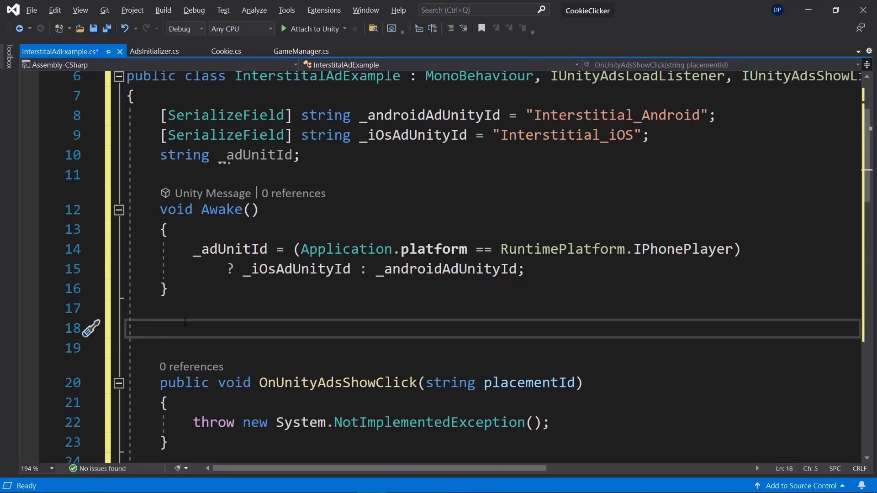
type("publi")
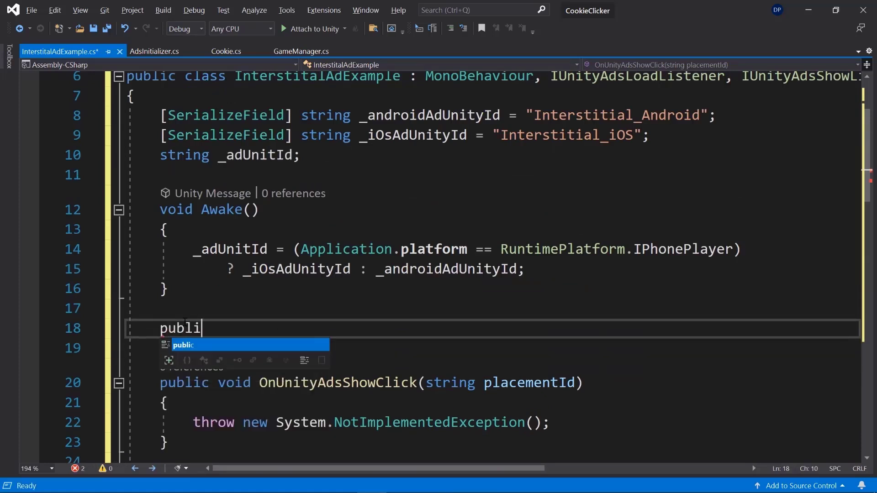
type("c void LoadAd(){")
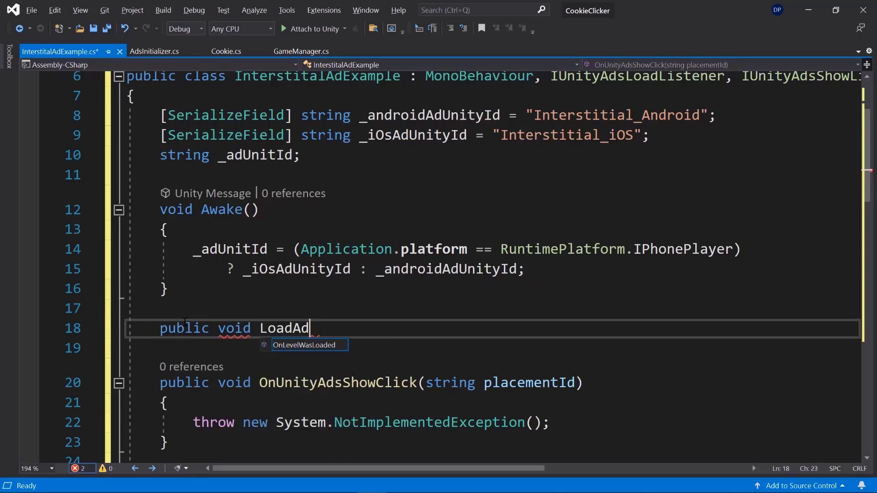
key("Return")
Step: Add an empty public void ShowAd() method directly below LoadAd
scroll(200, 306, "down", 2)
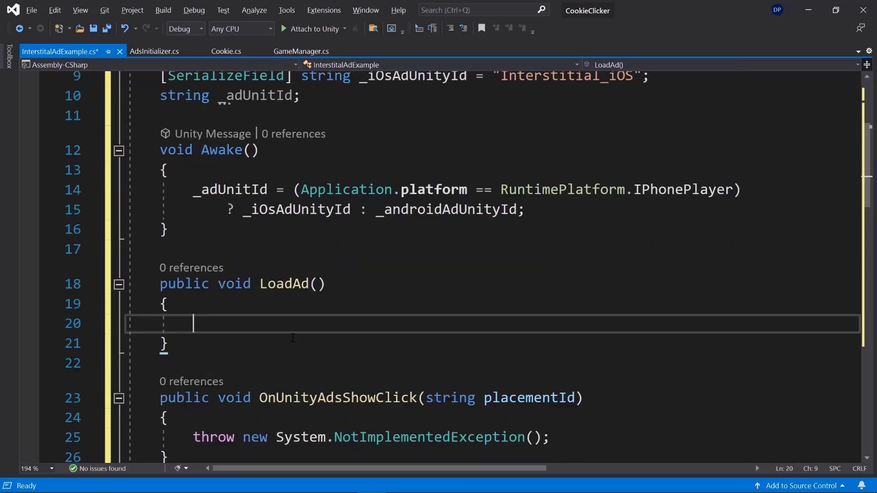
left_click(217, 286)
key("Return")
key("Return")
type("pu")
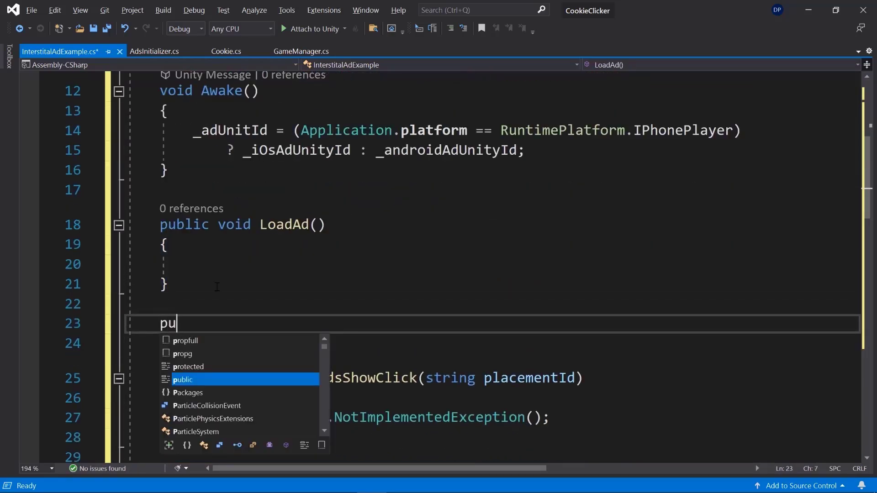
type("blic void ShowAd(){")
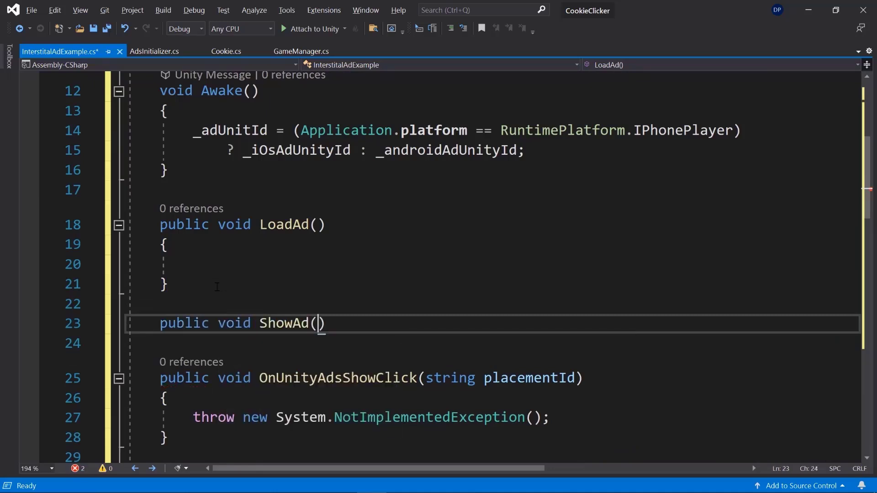
key("Return")
Step: In LoadAd, log the message "Loading ad: " followed by _adUnitId with Debug.Log
left_click(220, 265)
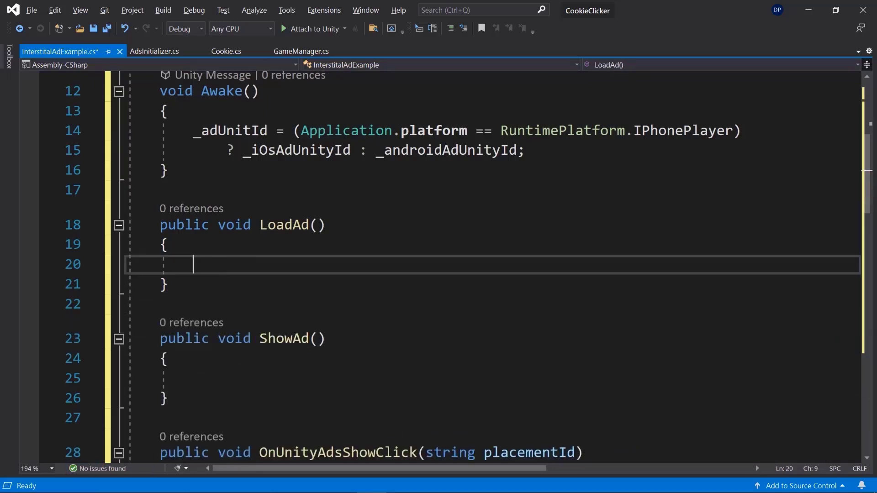
type("Debug")
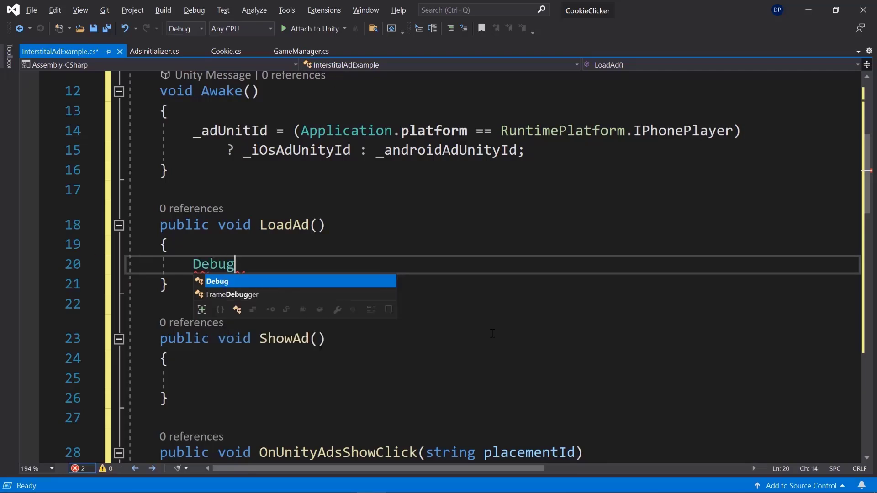
key("Escape")
type(".Lo")
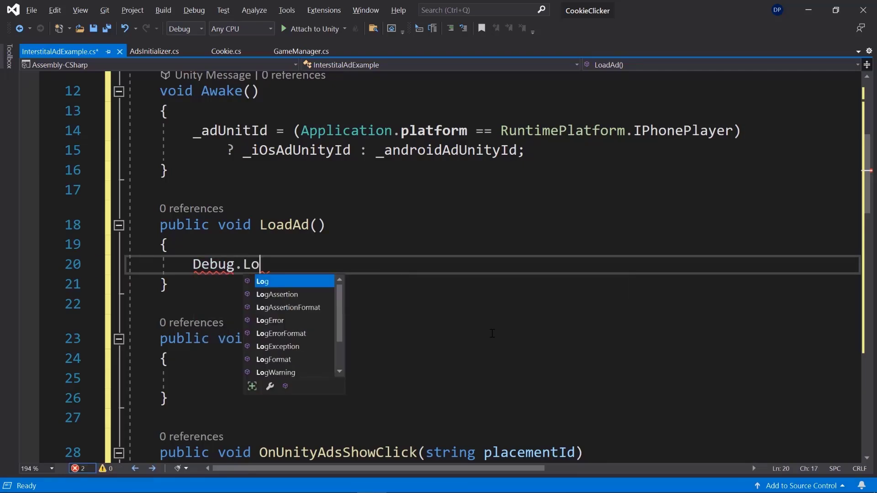
type("g(\"Loading ad")
type(": \" + _adu")
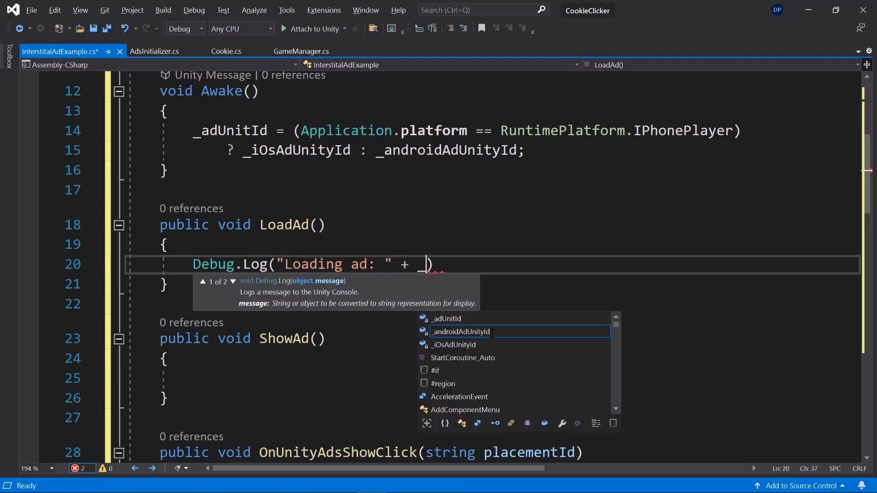
key("Tab")
key("Right")
key("Right")
key("Left")
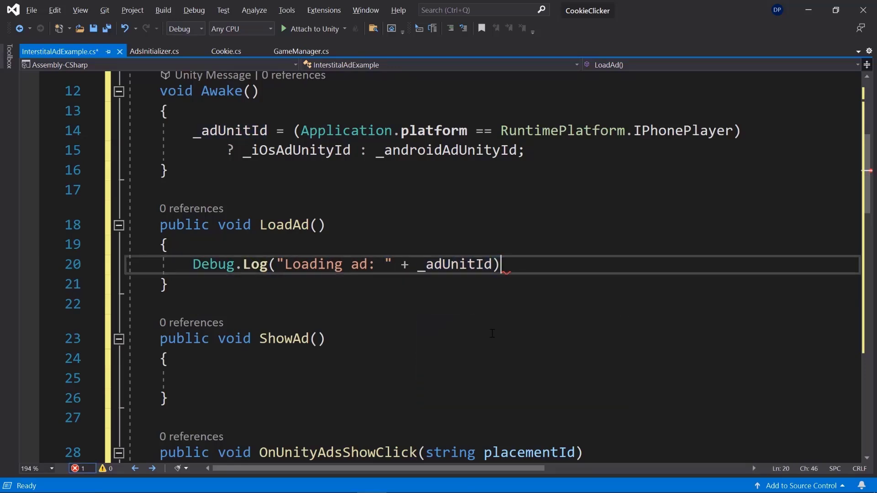
type(";")
Step: Below the log line in LoadAd, call Advertisement.Load with _adUnitId and this as arguments
key("Return")
type("Advi")
key("BackSpace")
type("ertisement.")
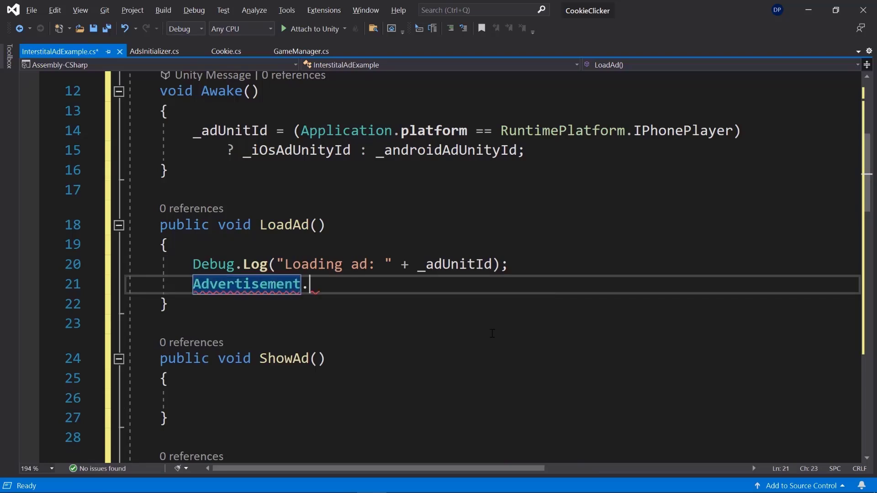
type("Load")
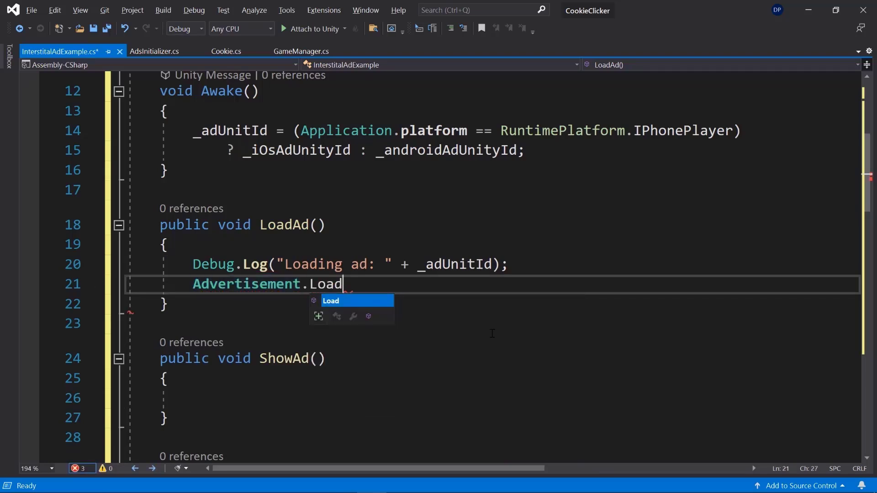
type("(_adUnitId, this")
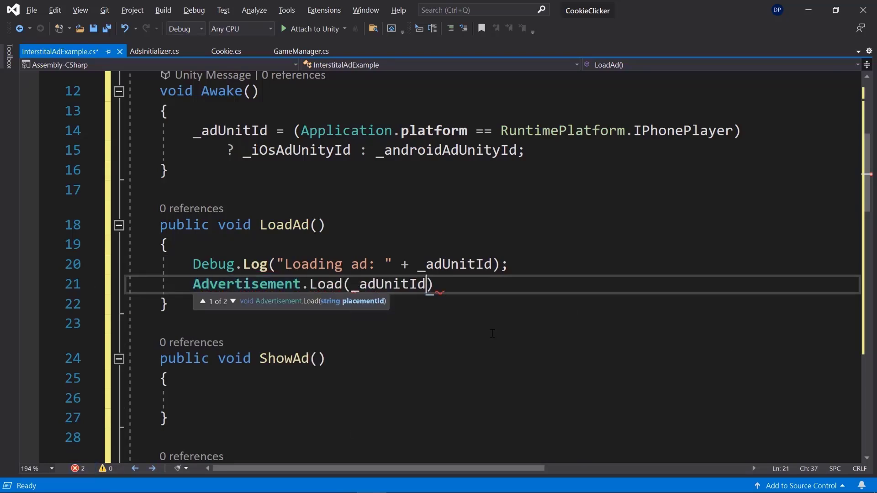
type(");")
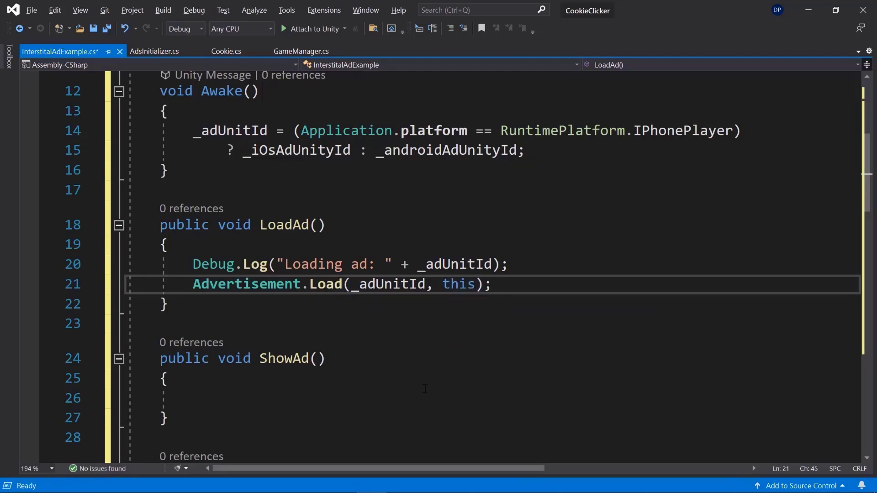
Step: In ShowAd, log the message "Show ad: " followed by _adUnitId, reusing a copy of LoadAd's Debug.Log line
scroll(430, 393, "down", 4)
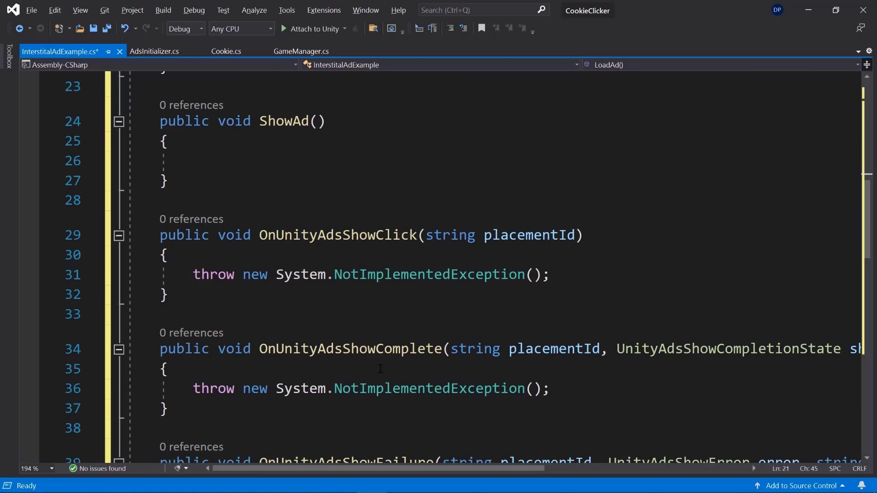
scroll(274, 297, "up", 2)
left_click(227, 268)
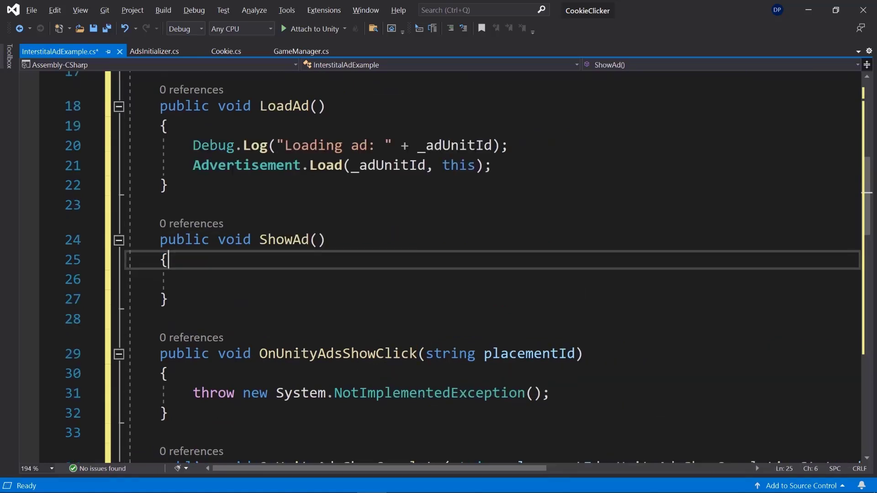
left_click(197, 151)
key("ctrl+c")
left_click(428, 279)
key("ctrl+v")
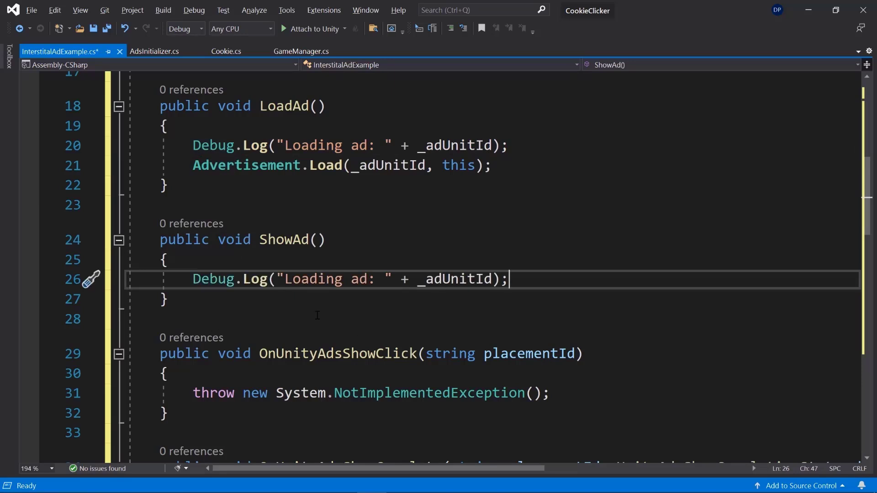
double_click(329, 277)
type("Show")
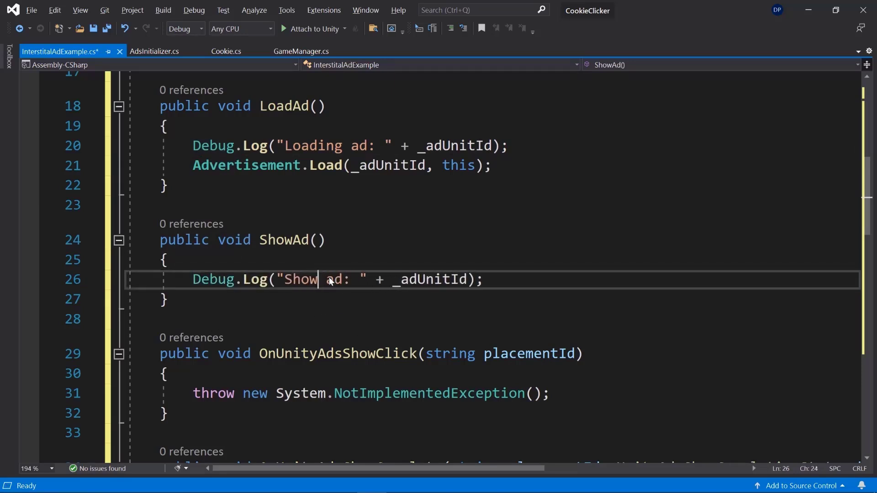
Step: Below the log line in ShowAd, call Advertisement.Show with _adUnitId and this as arguments
key("Delete")
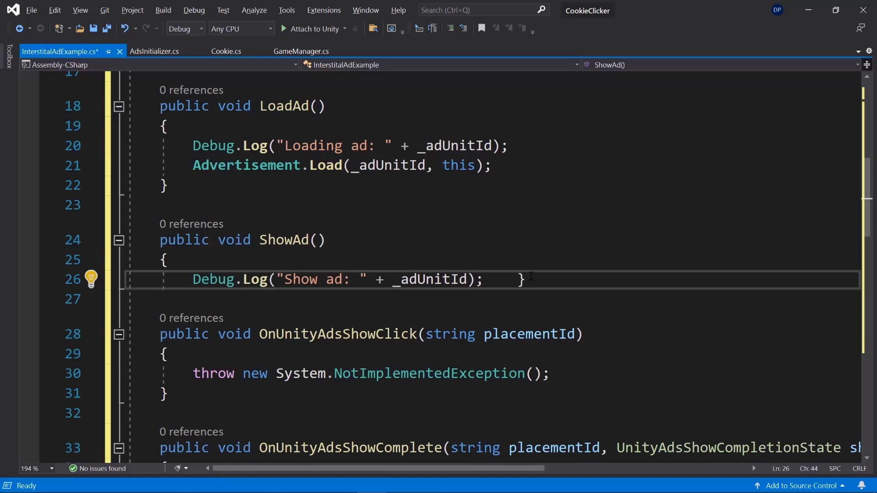
key("Return")
key("Return")
key("Up")
type("Advertisement.Show")
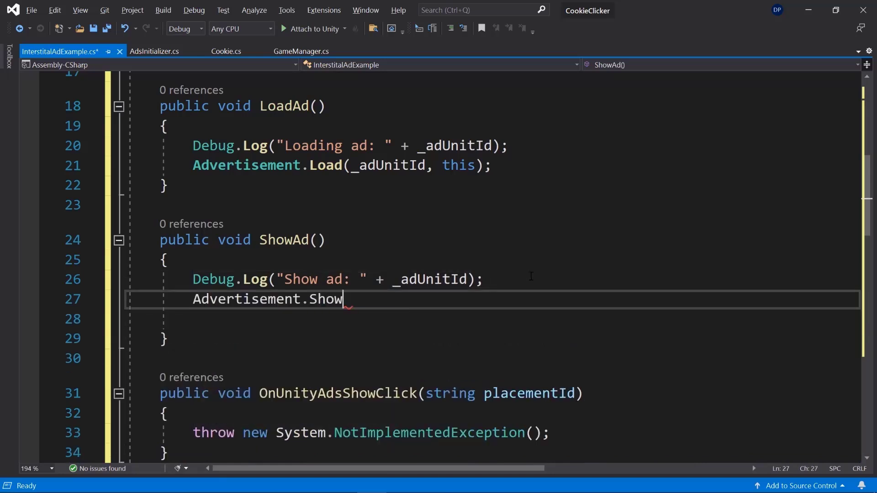
type("(_adUnitId, this")
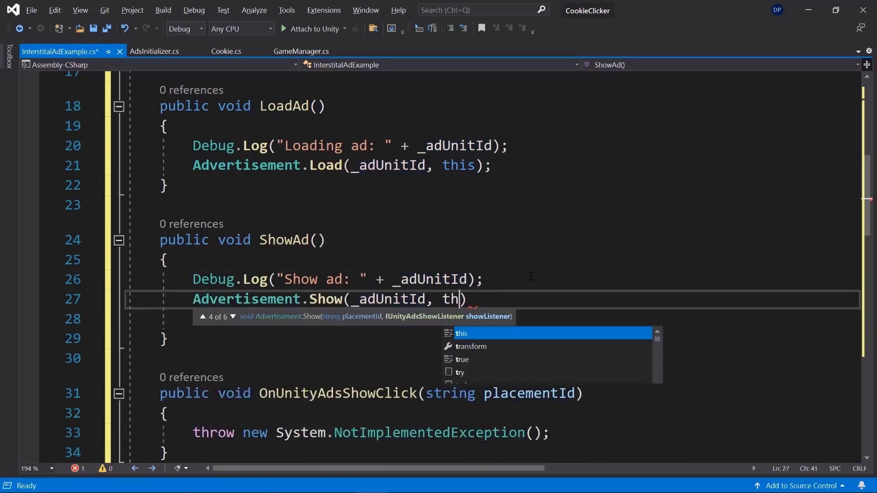
type(");")
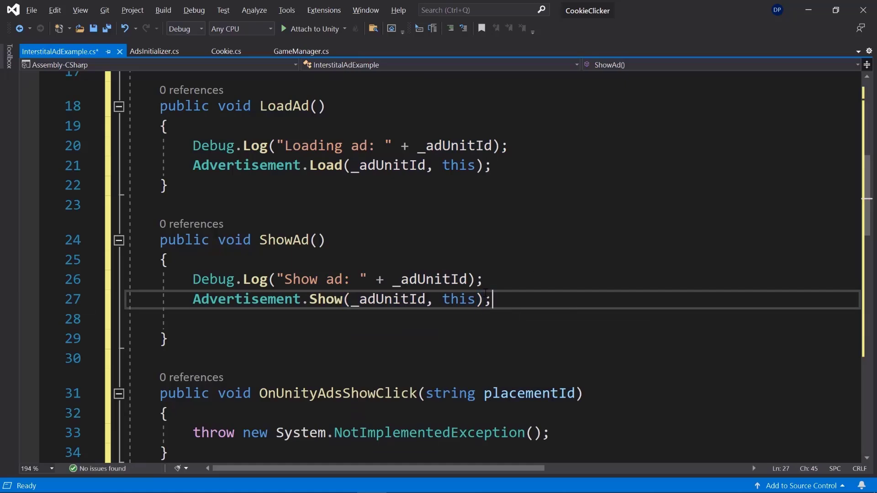
Step: Put IUnityAdsShowListener on its own line in the InterstitalAdExample class declaration and save the script
scroll(485, 293, "up", 5)
left_click(689, 144)
left_click(753, 147)
key("Return")
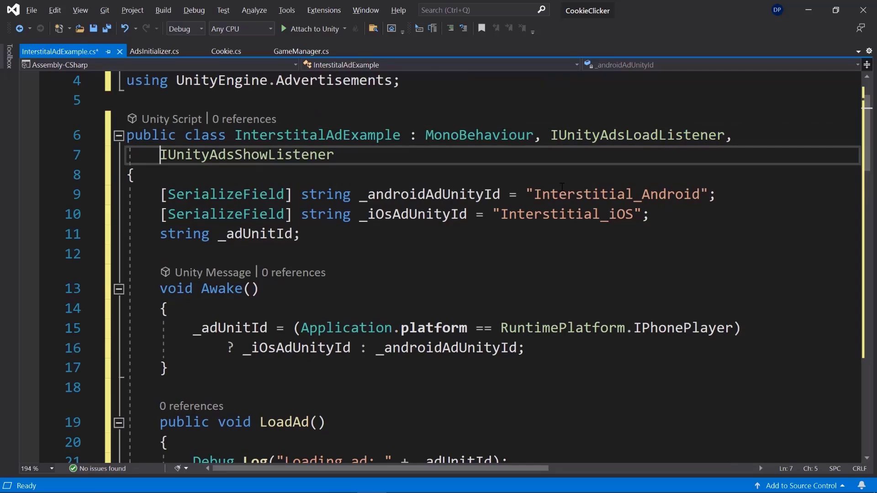
left_click(283, 287)
scroll(283, 274, "down", 6)
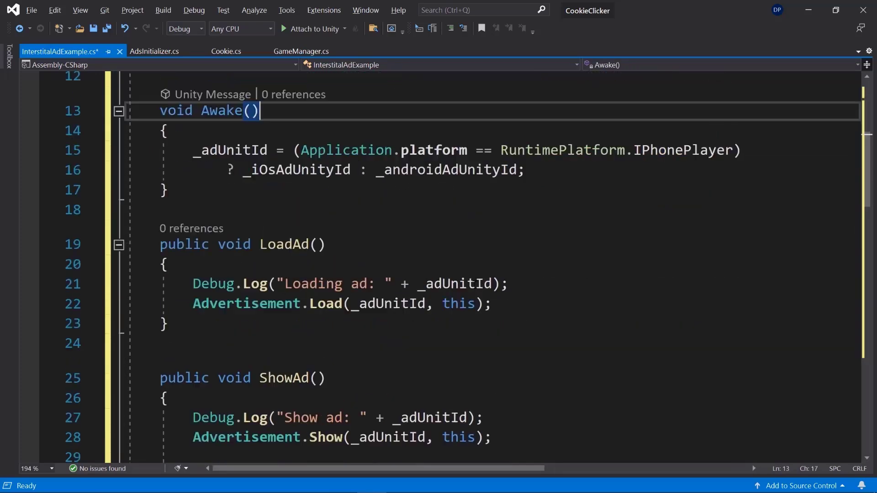
scroll(411, 325, "up", 2)
double_click(458, 378)
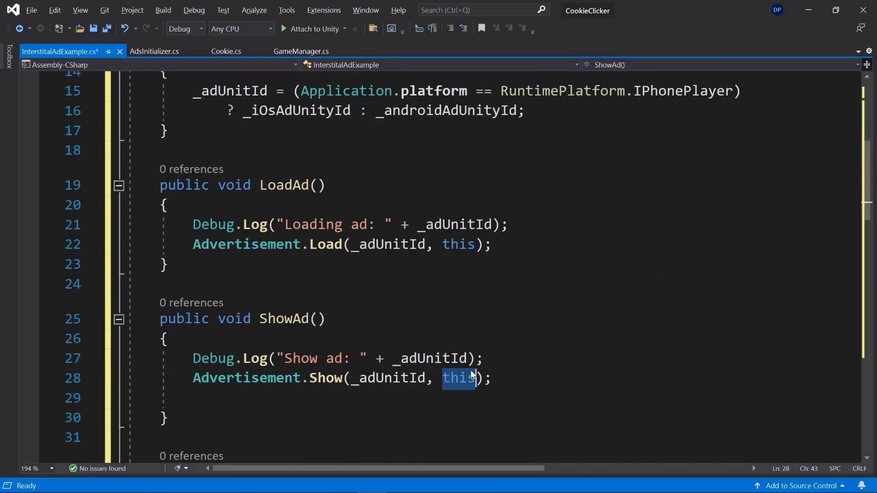
scroll(470, 370, "down", 3)
key("ctrl+s")
left_click(347, 279)
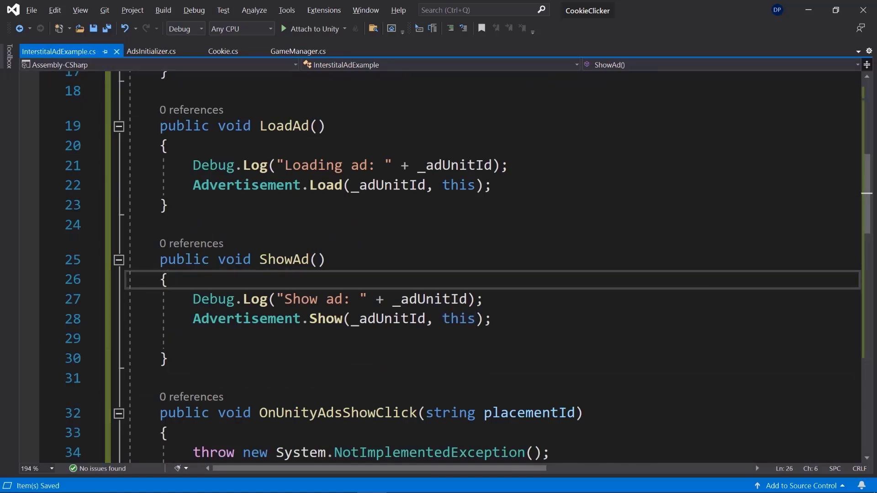
Step: In OnUnityAdsAdLoaded, replace the NotImplementedException throw with a Debug.Log of "Loaded ad"
scroll(457, 274, "down", 10)
left_click_drag(193, 256, 595, 262)
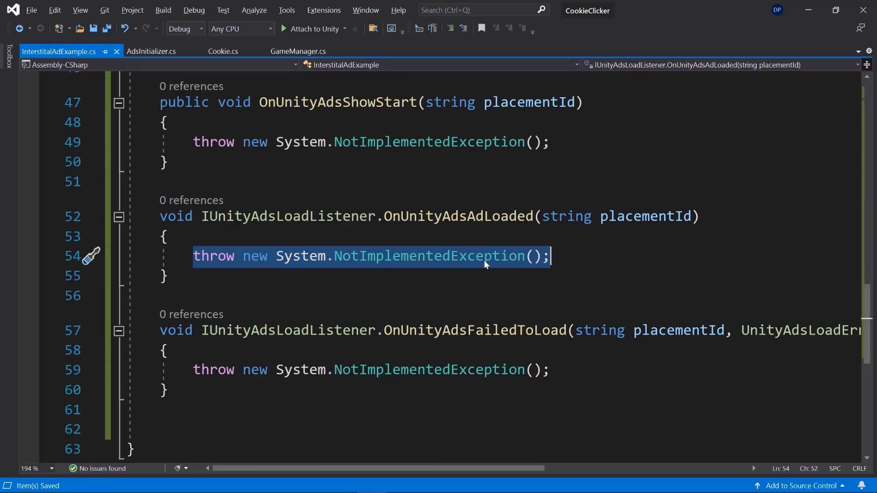
key("Delete")
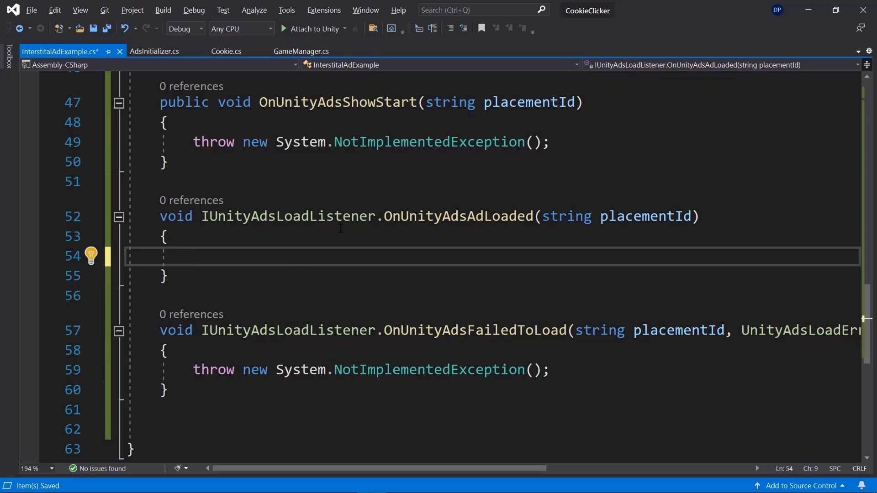
type("Debug.\"")
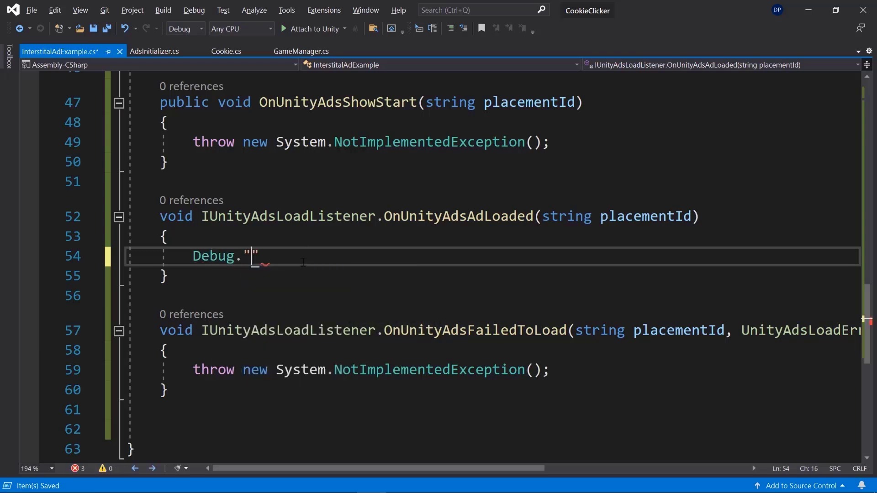
key("BackSpace")
type("Log(\"Load")
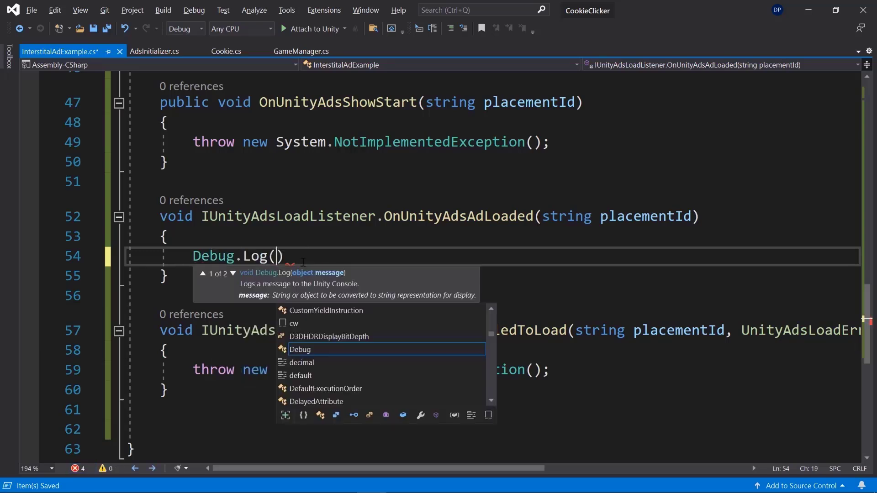
type("ed ad\");")
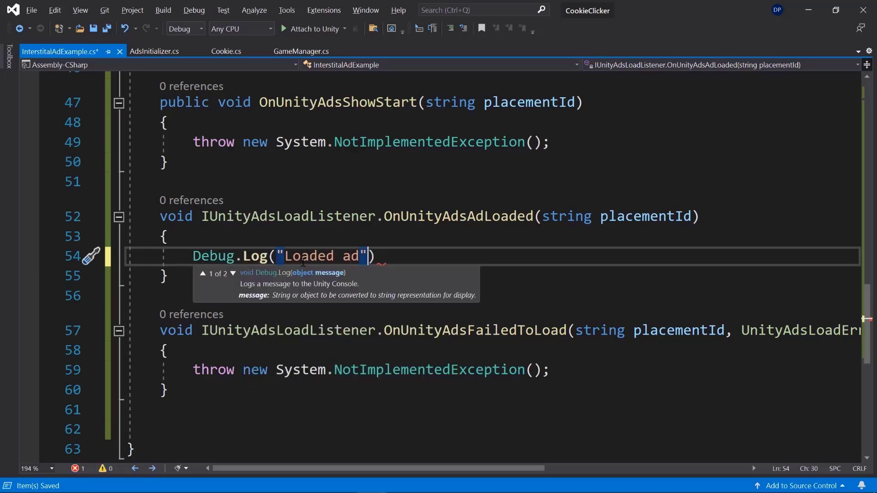
Step: In OnUnityAdsFailedToLoad, replace the NotImplementedException throw with a Debug.Log of "Failed to load ad"
left_click_drag(193, 369, 563, 378)
type("(")
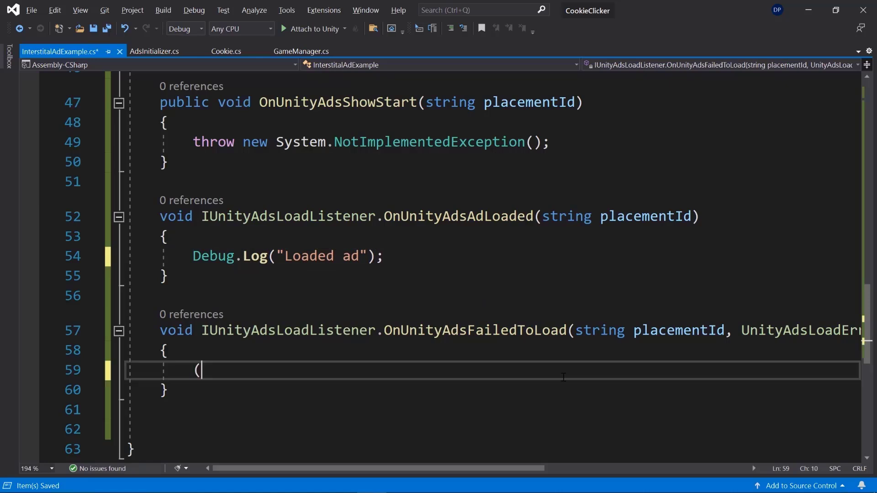
key("BackSpace")
type("Debug.Lo")
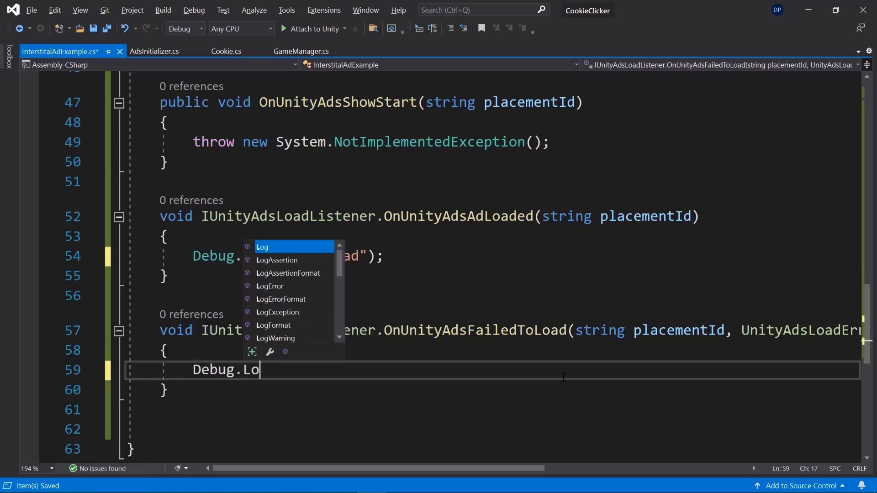
type("g(\"Failed to load ad")
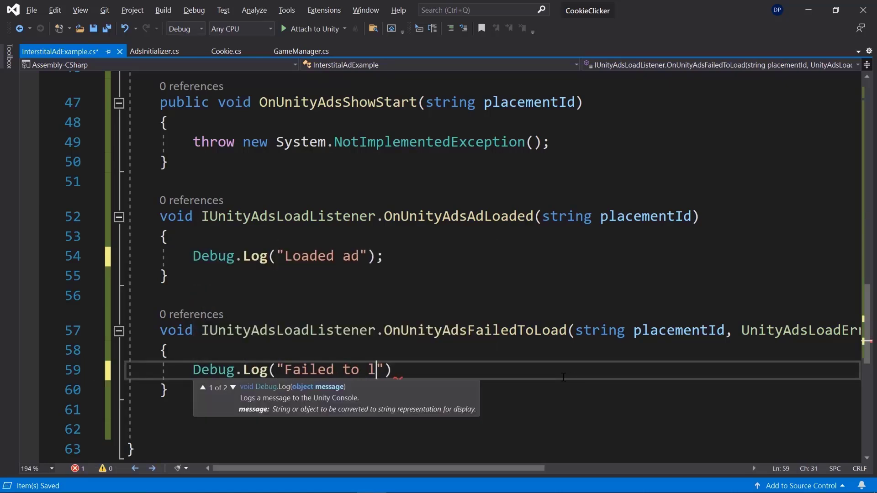
type("d")
key("BackSpace")
type("\"")
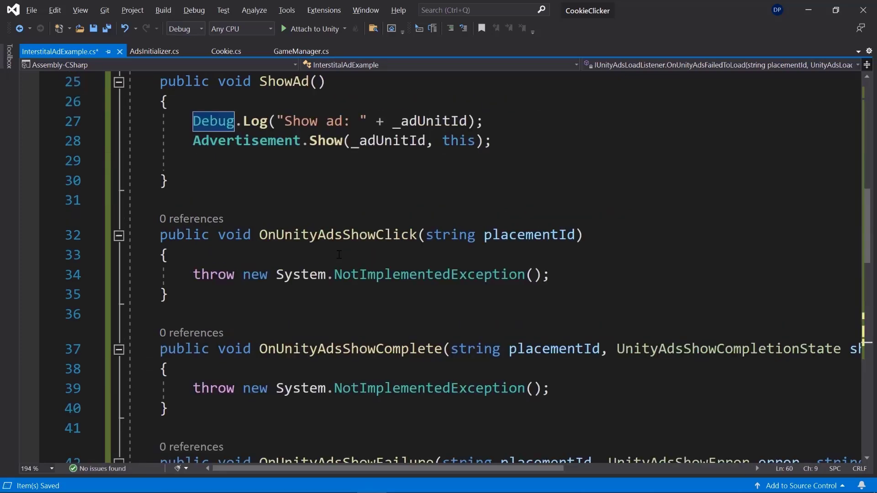
Step: Remove the exception throw from OnUnityAdsShowClick and place its empty braces on the signature line
scroll(338, 250, "down", 1)
left_click_drag(565, 221, 204, 221)
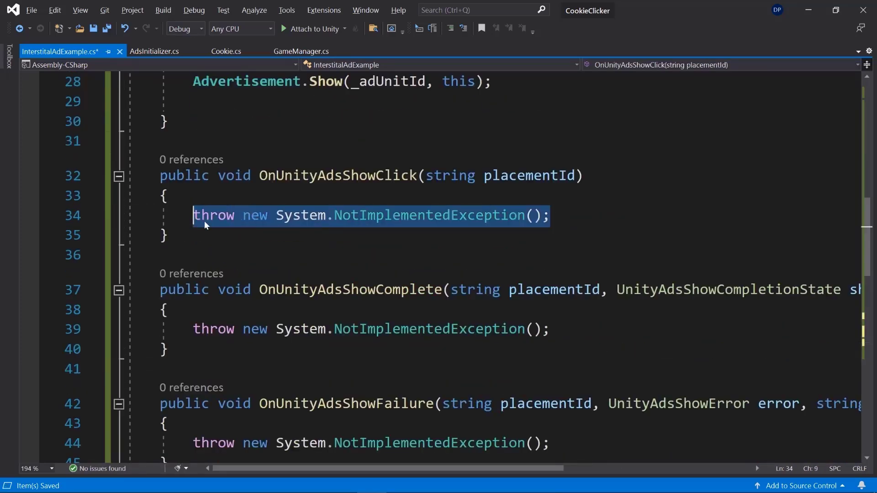
key("BackSpace")
left_click(603, 178)
left_click(196, 214)
left_click_drag(170, 197, 155, 234)
key("BackSpace")
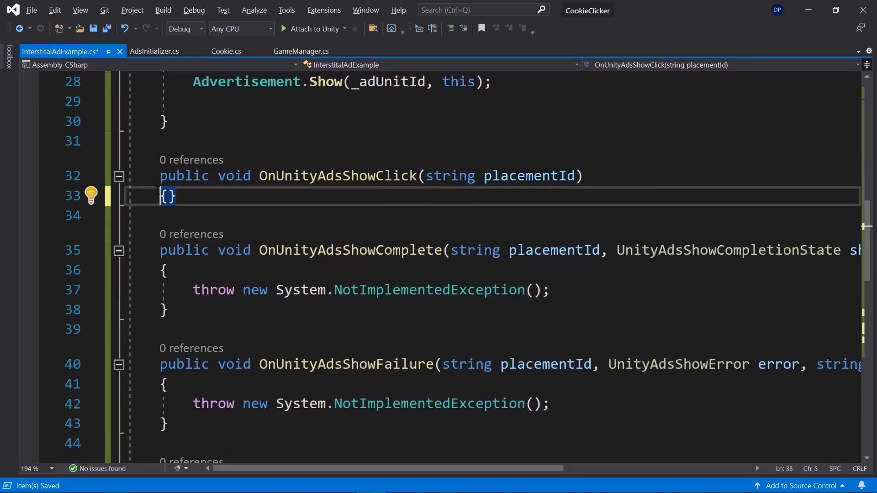
key("BackSpace")
key("BackSpace")
key("BackSpace")
key("BackSpace")
key("BackSpace")
Step: Empty the body of OnUnityAdsShowComplete and pull its braces up onto the signature line
left_click_drag(194, 271, 127, 270)
key("BackSpace")
key("BackSpace")
key("BackSpace")
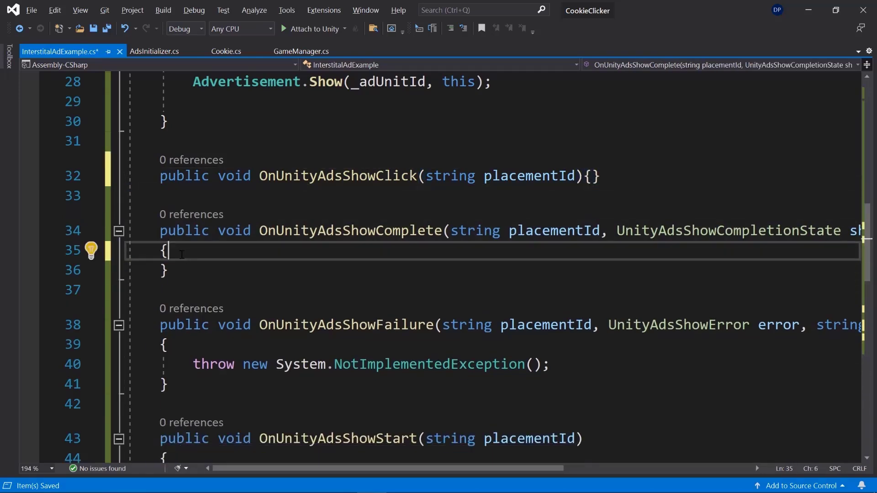
key("Delete")
key("Home")
key("BackSpace")
key("BackSpace")
key("BackSpace")
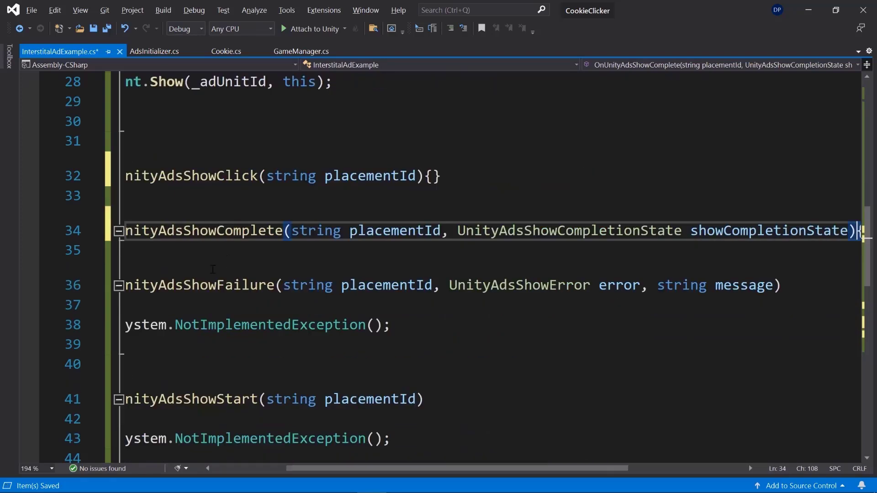
Step: Clear the exception throw from OnUnityAdsShowFailure and collapse the method to a single line with empty braces
left_click_drag(354, 468, 281, 468)
left_click_drag(176, 325, 635, 335)
key("BackSpace")
left_click_drag(168, 305, 161, 343)
key("BackSpace")
Step: Reduce OnUnityAdsShowStart to a one-line method with an empty body and save the script
left_click_drag(554, 380, 189, 381)
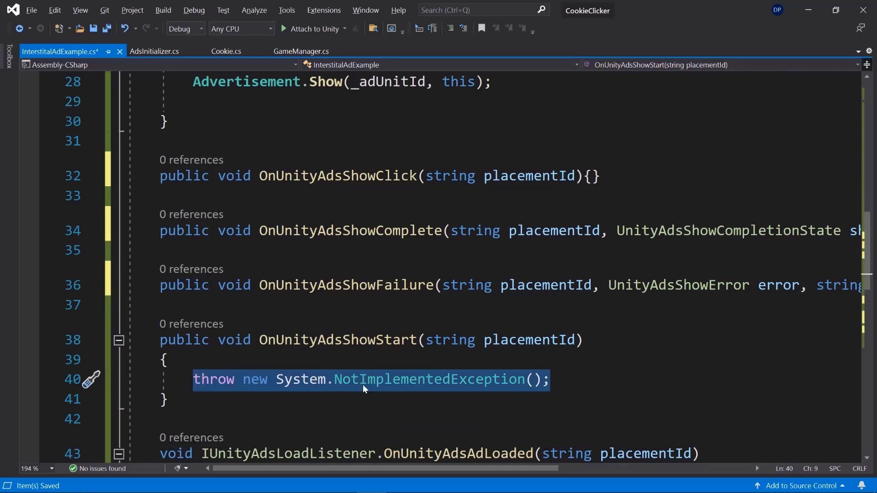
key("BackSpace")
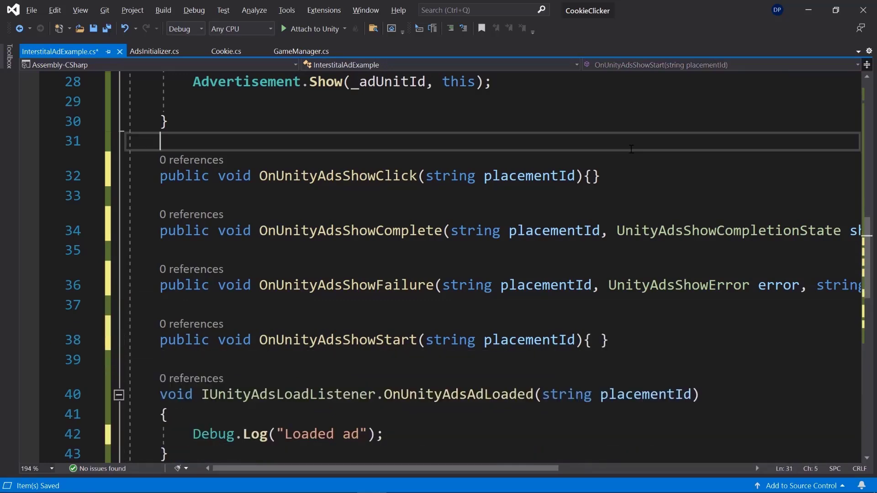
key("ctrl+s")
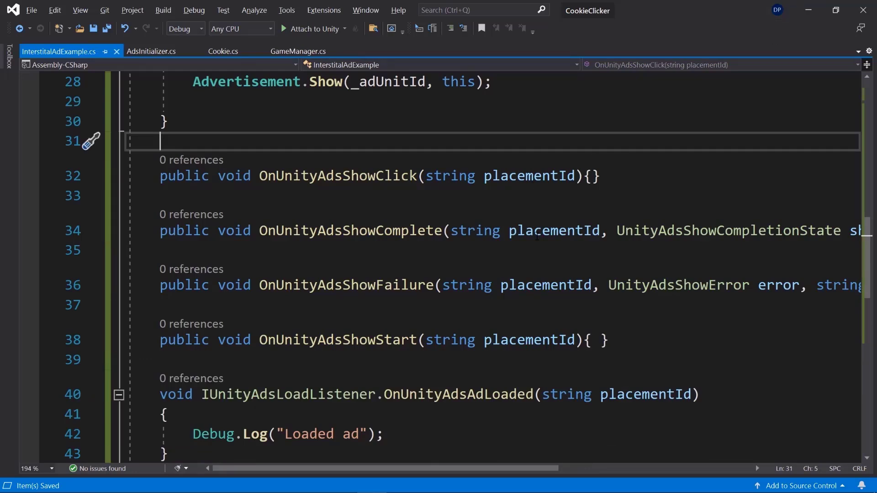
Step: Switch to the Unity editor and attach the InterstitalAdExample script to the GameManager object
left_click(807, 10)
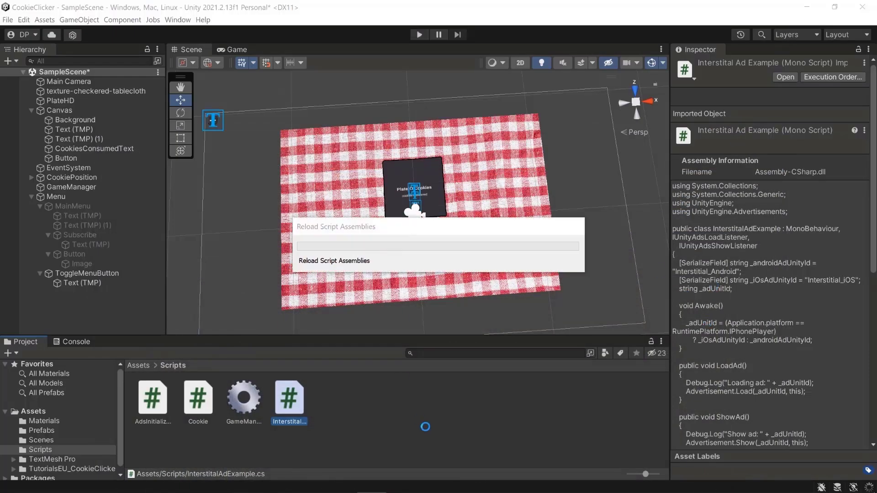
left_click(64, 187)
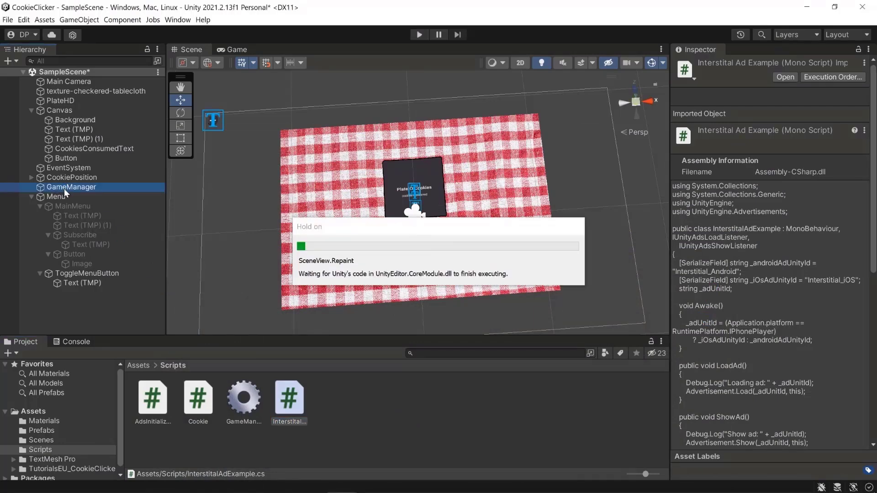
left_click_drag(297, 405, 802, 386)
left_click(804, 388)
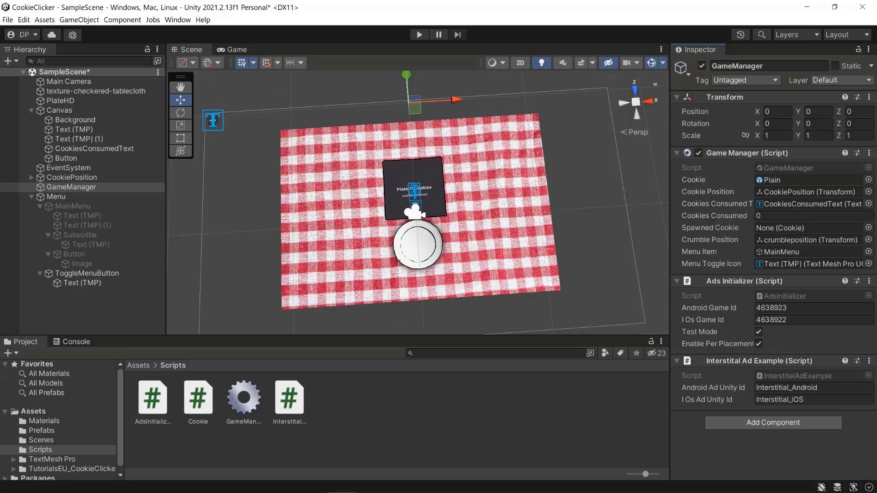
Step: Switch to the Unity dashboard in the browser and check the interstitial ad units' IDs and ad format
left_click(163, 492)
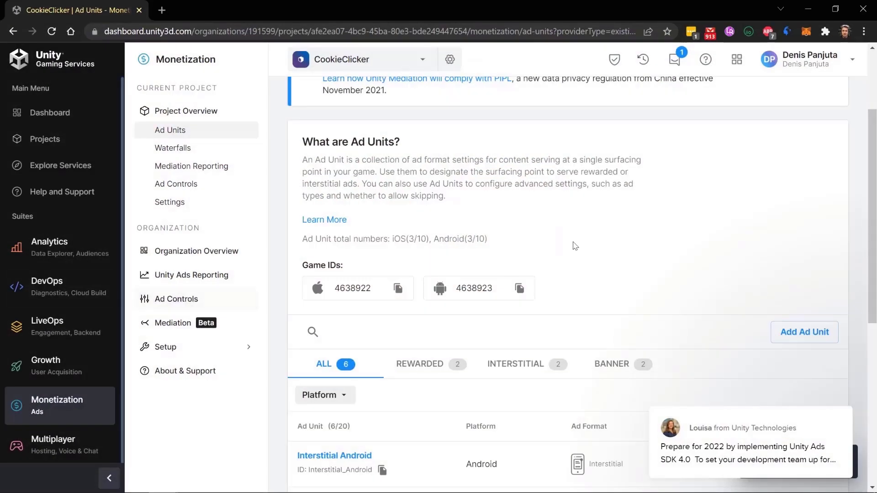
scroll(552, 256, "down", 5)
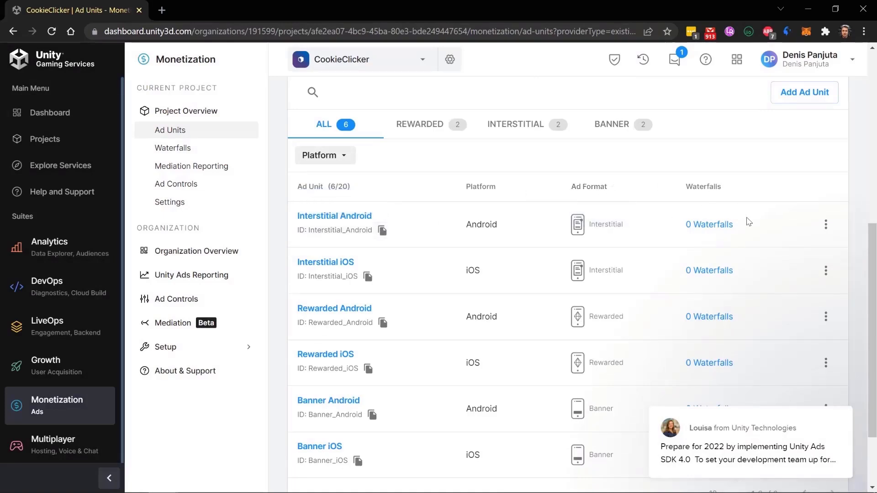
left_click_drag(593, 224, 652, 231)
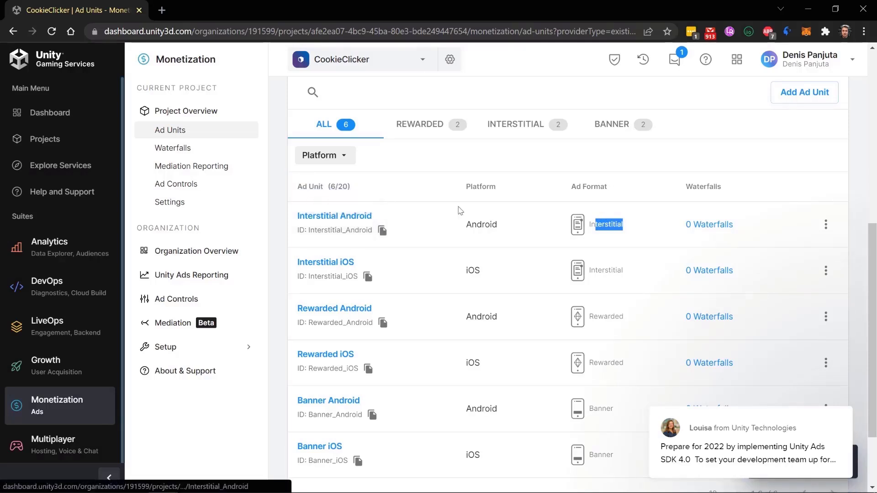
Step: Return to the Unity editor and set the interstitial script's Android Ad Unity Id to Interstitial_Android
left_click(805, 9)
left_click(787, 388)
type("Interstitial_Android")
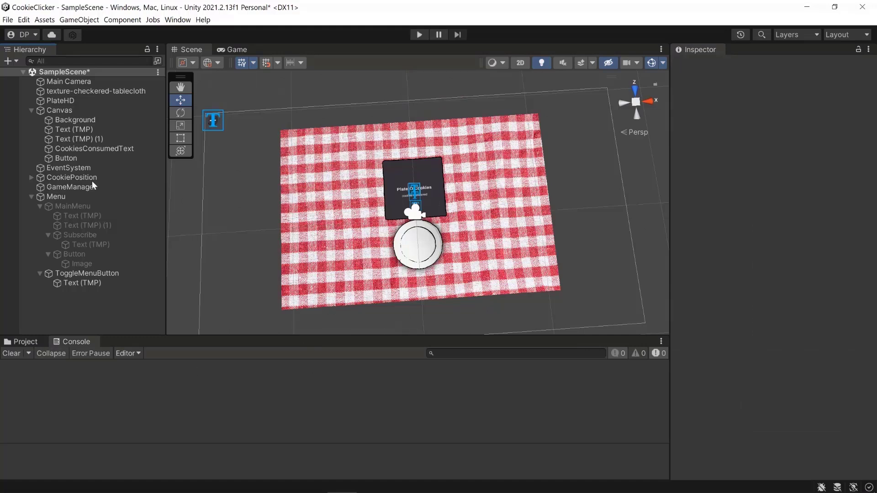
Step: Switch to the Unity dashboard in the browser and open the Test mode section of the CookieClicker project's monetization settings
key("alt+Tab")
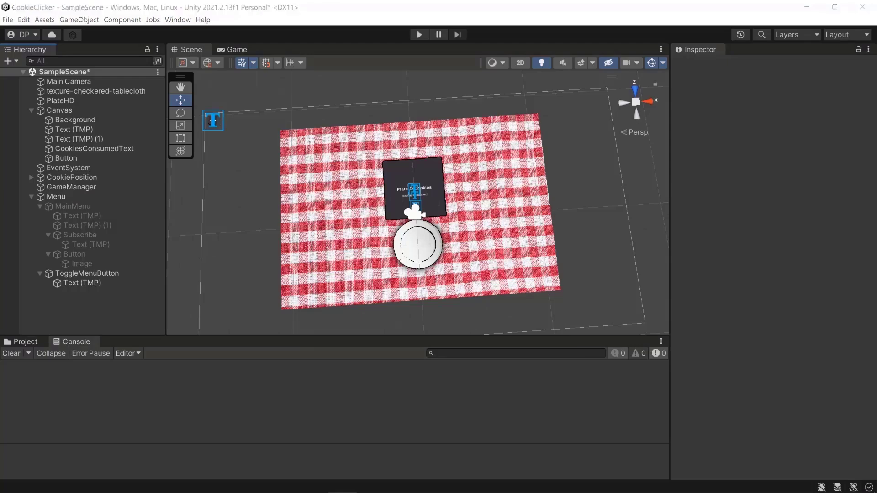
left_click(313, 60)
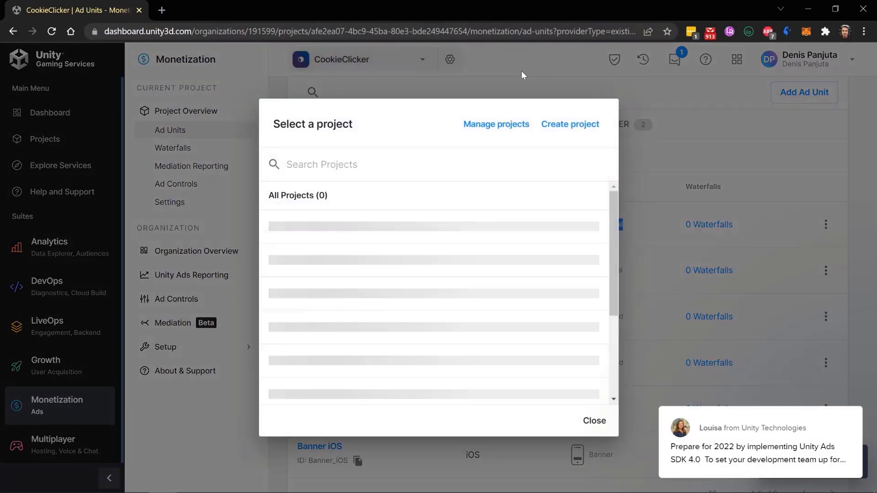
key("Escape")
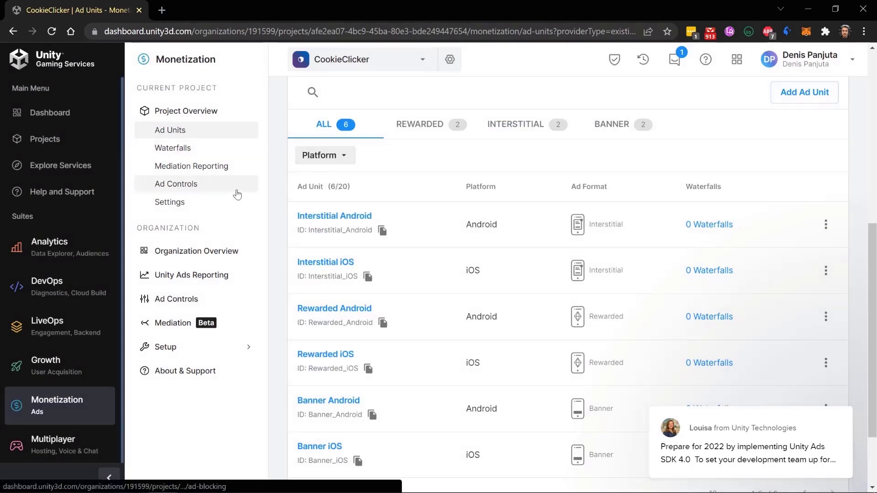
left_click(175, 202)
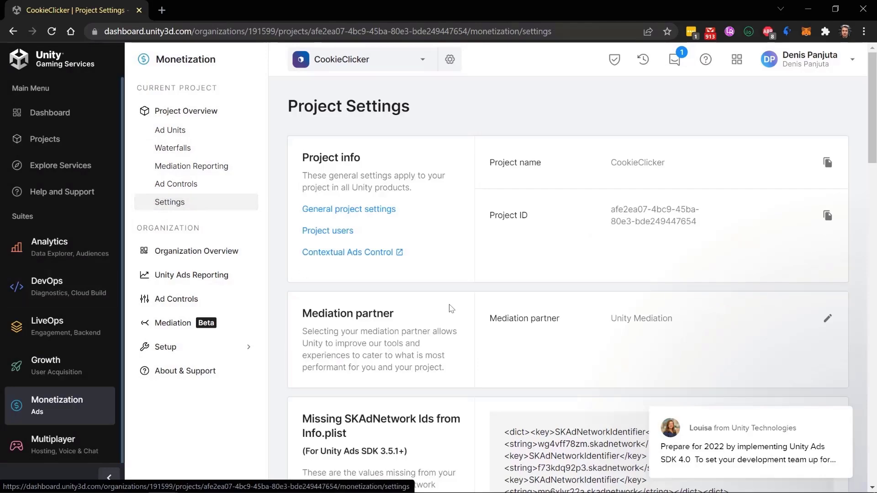
scroll(442, 274, "down", 15)
scroll(437, 300, "down", 10)
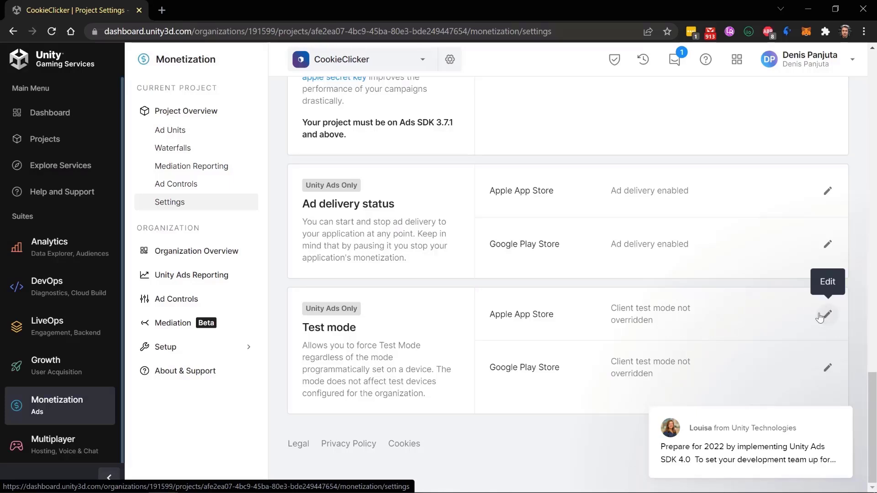
Step: Override the client test mode for Google Play Store, force test mode ON for all devices, and save
left_click(827, 368)
scroll(612, 329, "down", 2)
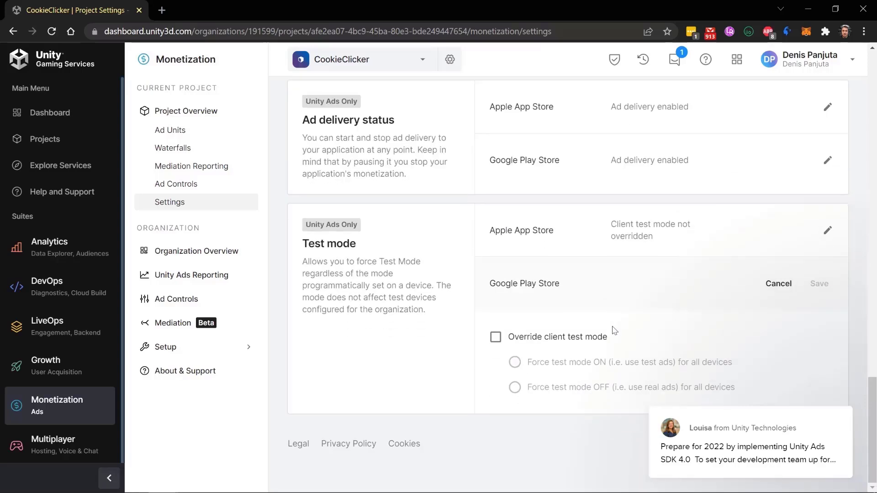
left_click(495, 336)
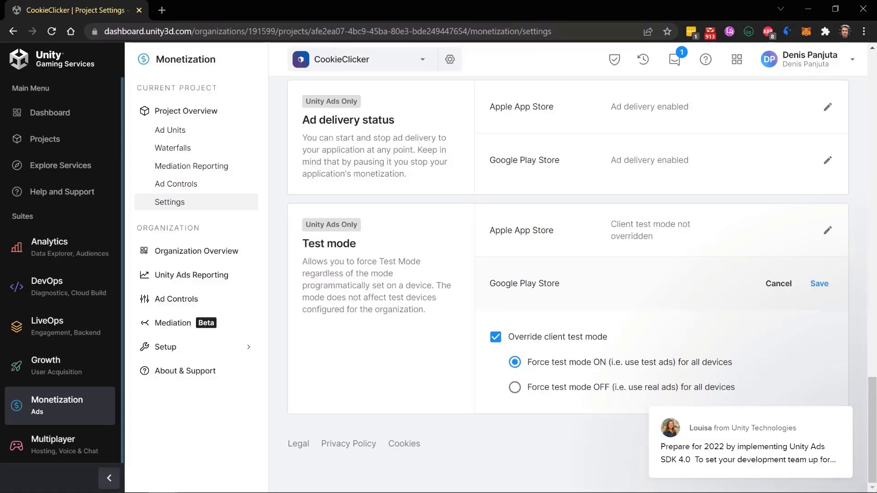
left_click(819, 283)
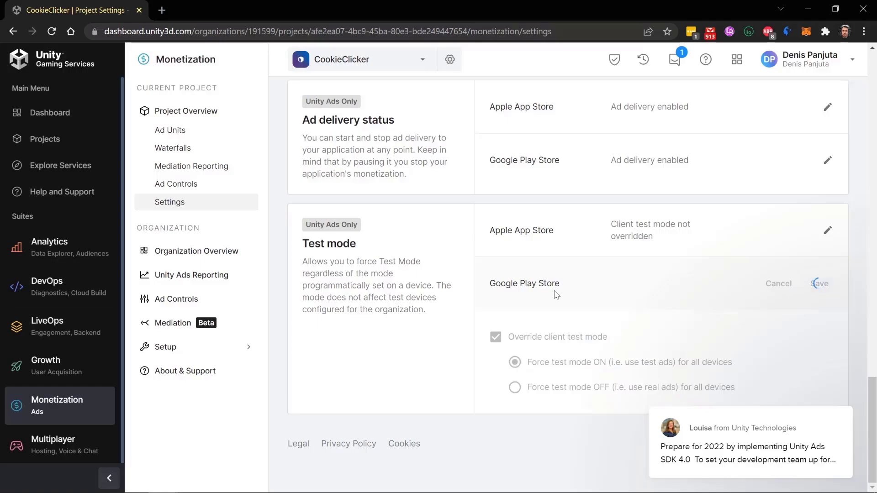
Step: Return to the Unity editor, run the game, and check the Ads test mode option in the project settings
left_click(342, 481)
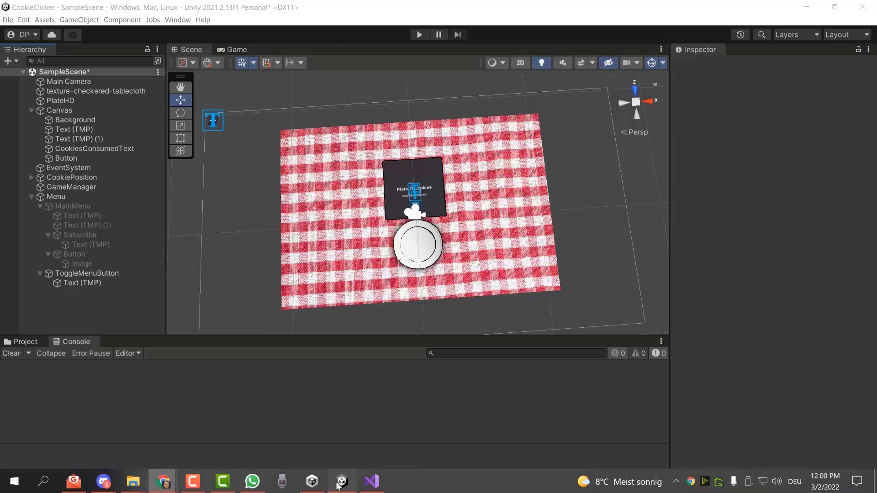
left_click(418, 35)
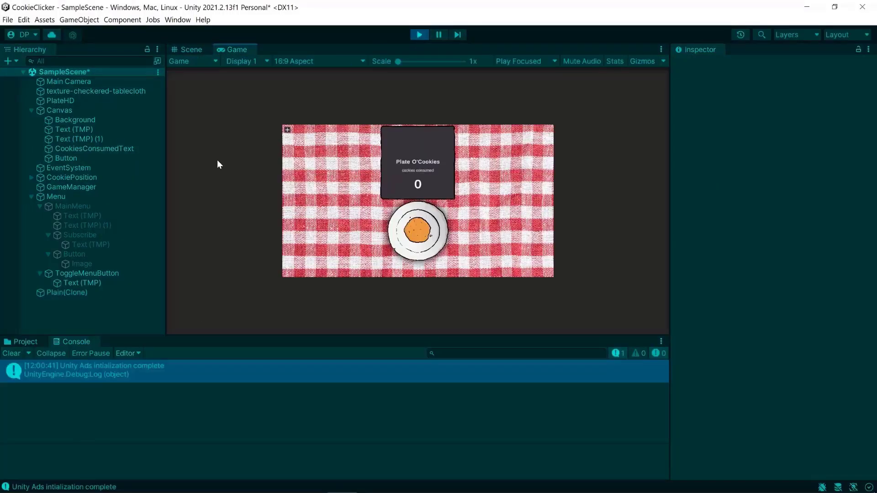
left_click(24, 20)
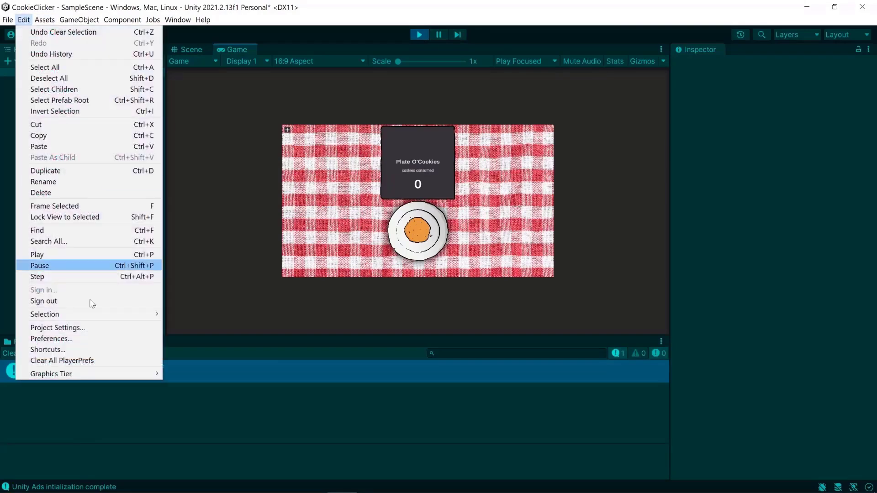
left_click(62, 328)
left_click(271, 329)
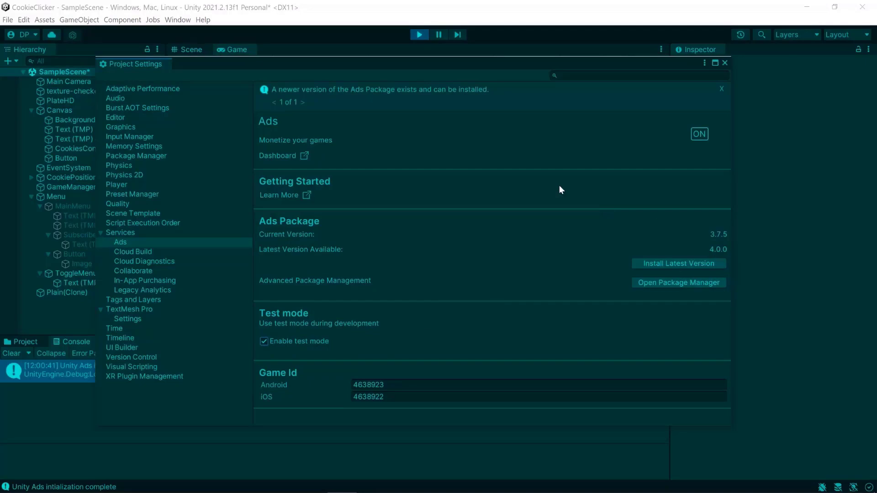
left_click(725, 62)
Step: Restart the game to check the Unity Ads initialization log, and stop it
left_click(424, 34)
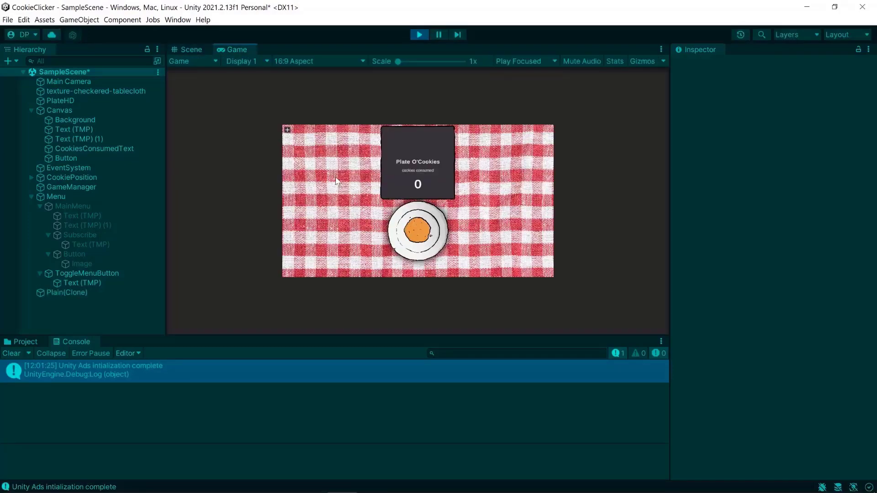
left_click(420, 35)
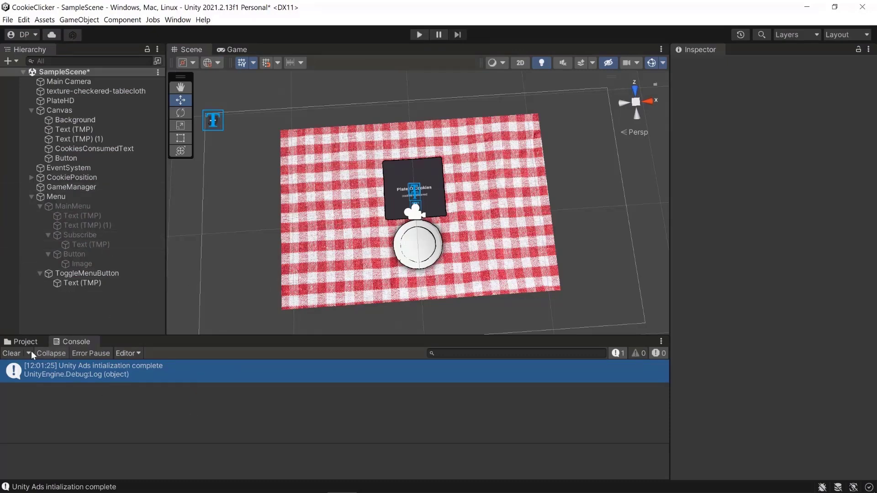
Step: Open the AdsInitializer script and declare the field public InterstitalAdExample interstitalAdExample; below _gameId
left_click(22, 341)
left_click(151, 396)
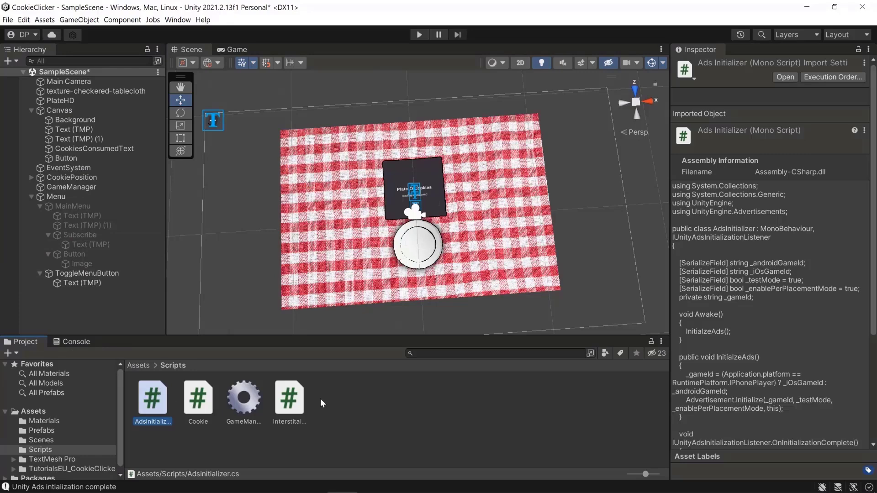
double_click(147, 400)
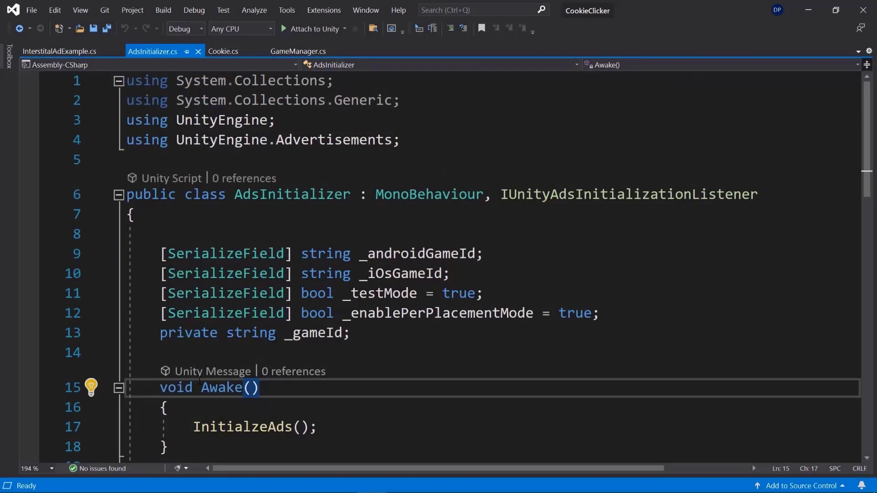
left_click(244, 346)
key("Return")
key("Return")
left_click(233, 355)
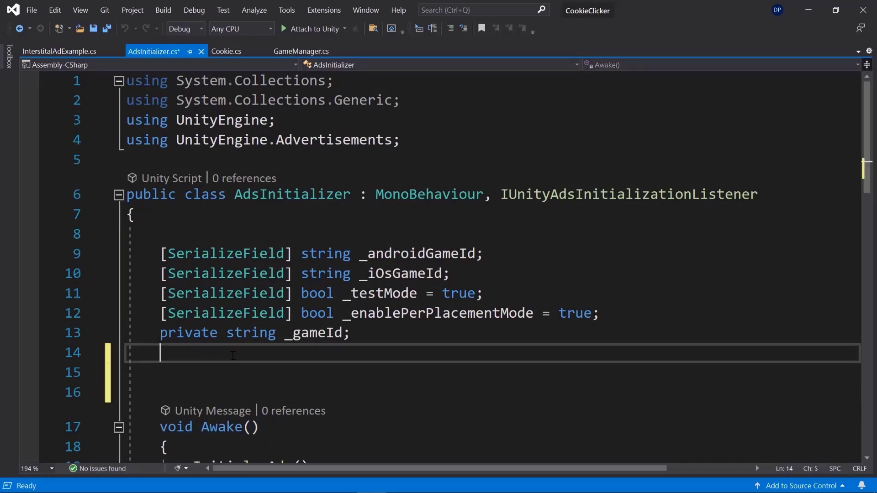
type("public Inte")
type("rstitalAdExample int")
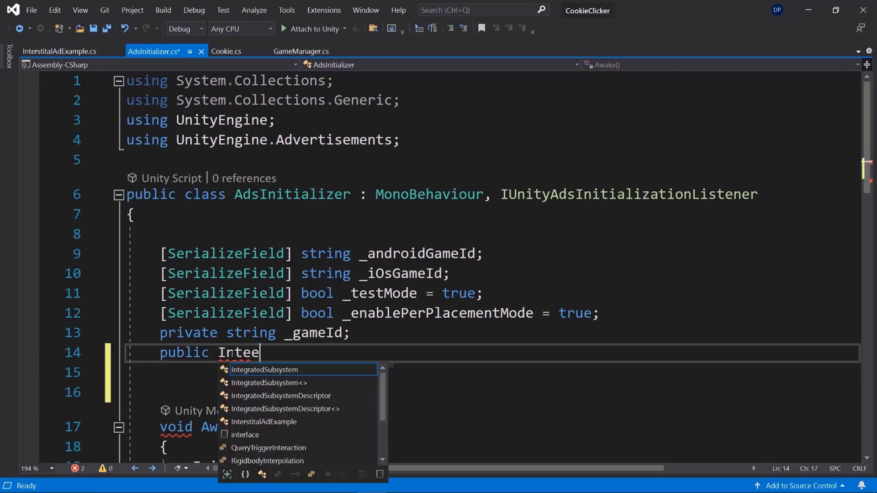
key("Up")
key("Up")
key("Tab")
type(";")
Step: Call interstitalAdExample.LoadAd(); after the debug log in OnInitializationComplete and save the script
scroll(359, 294, "down", 3)
scroll(359, 294, "down", 6)
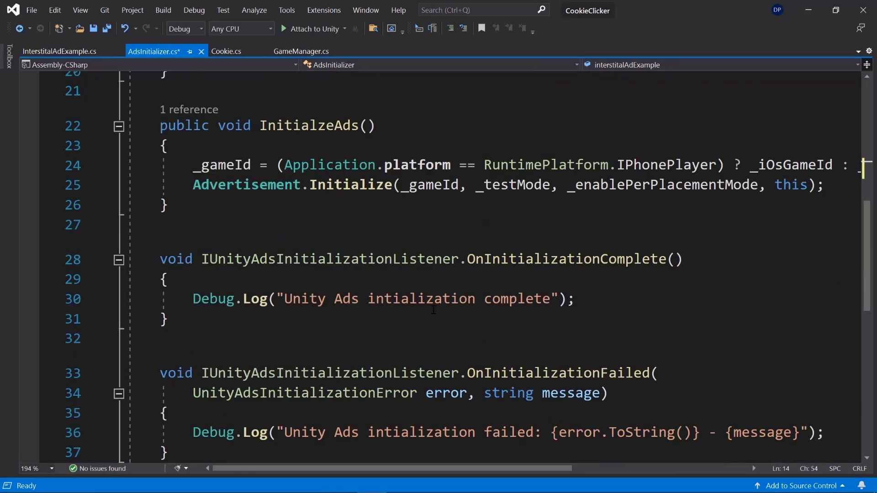
left_click(609, 146)
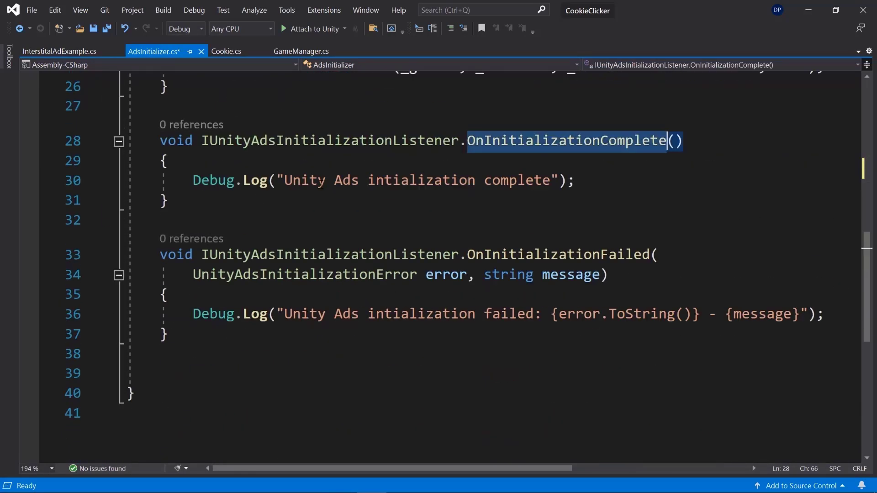
left_click(621, 182)
key("shift+Home")
key("Down")
left_click(621, 183)
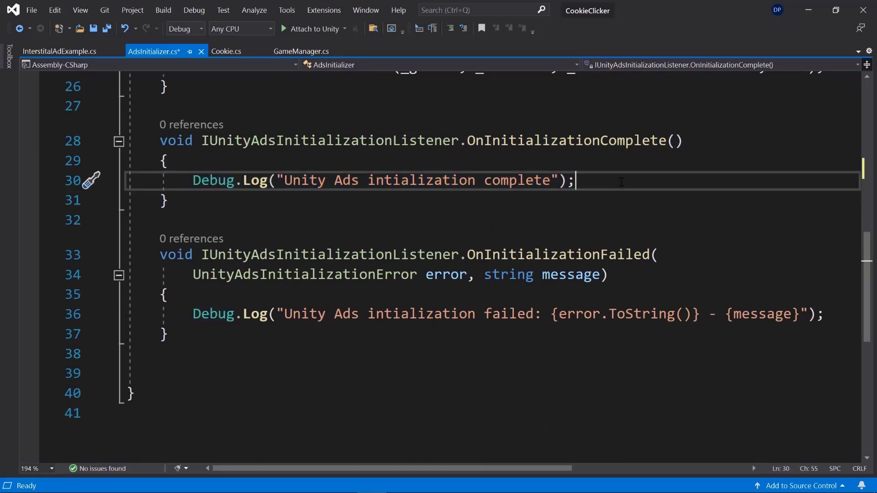
key("Return")
type("int")
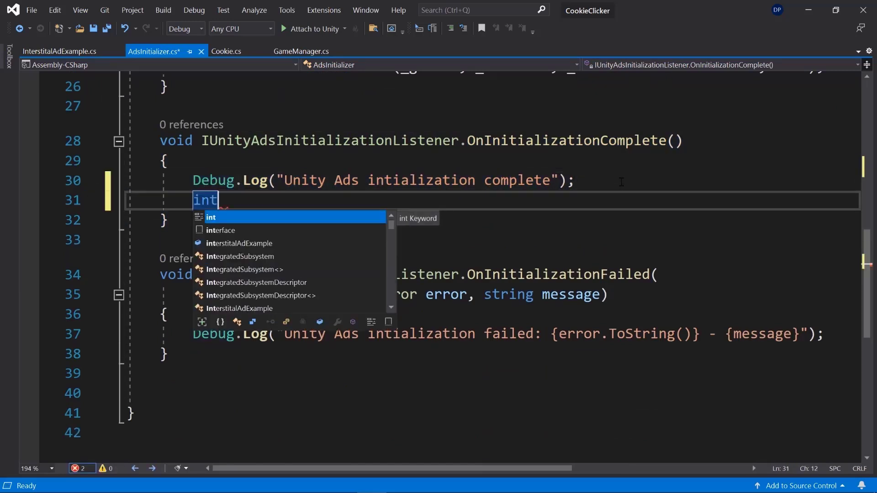
type("erstitalAdExample.L")
key("Tab")
type("();")
key("ctrl+s")
Step: Review the LoadAd and ShowAd methods in InterstitalAdExample.cs
left_click(62, 53)
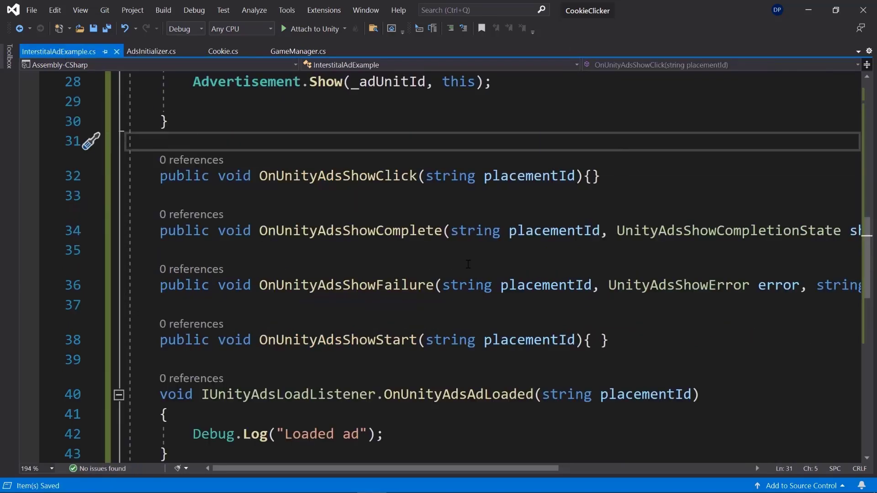
scroll(343, 219, "up", 4)
double_click(270, 126)
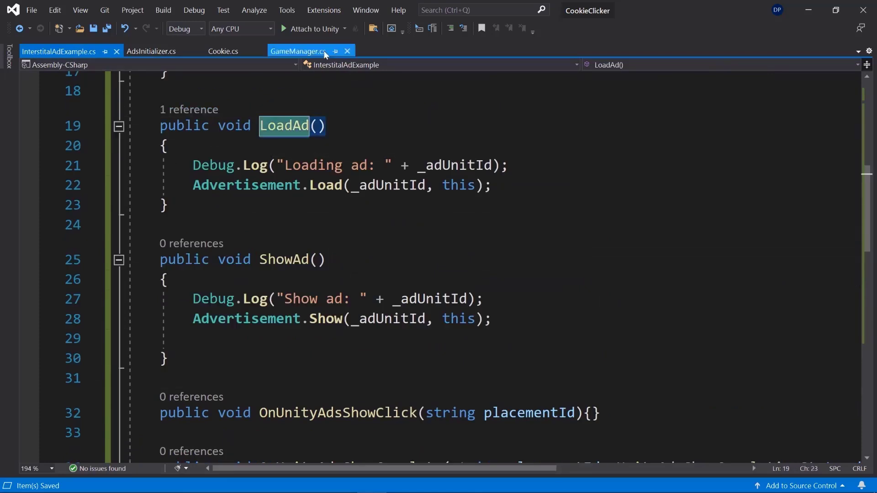
key("Down")
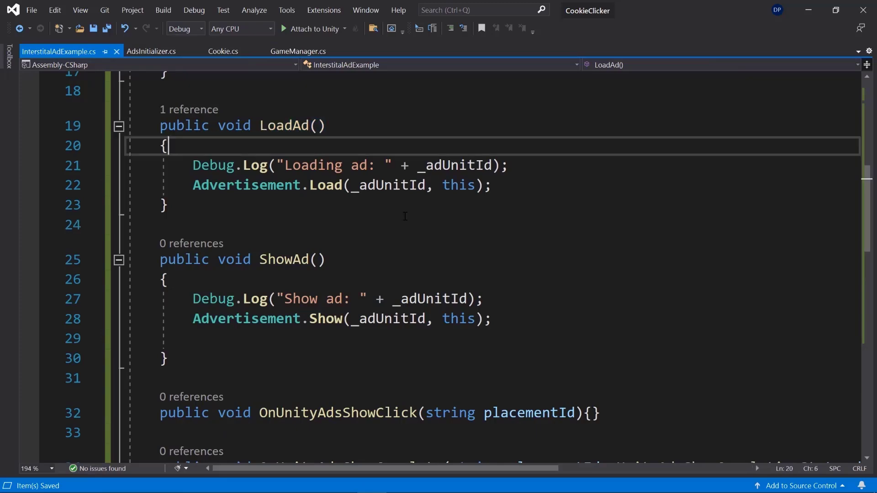
Step: Extend the OnUnityAdsAdLoaded log message to "Loaded ad - with placementID {placementId}"
scroll(352, 217, "down", 4)
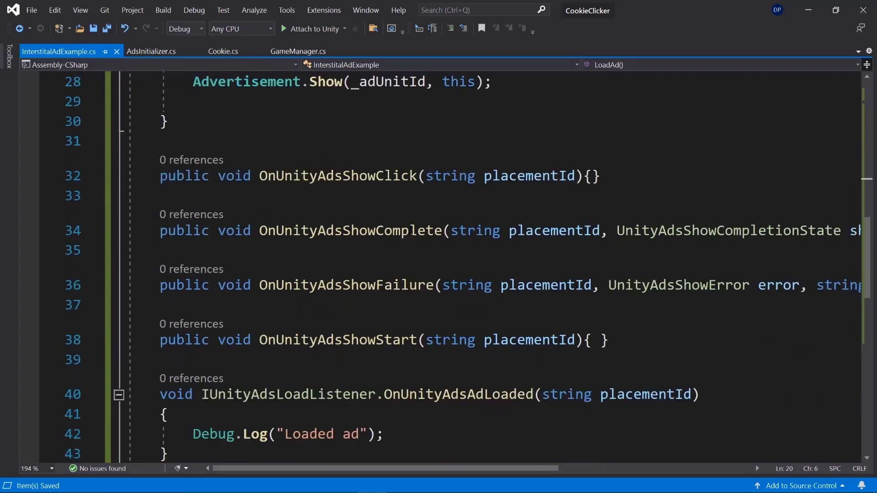
scroll(395, 258, "down", 3)
left_click(503, 219)
left_click(385, 257)
key("shift+Home")
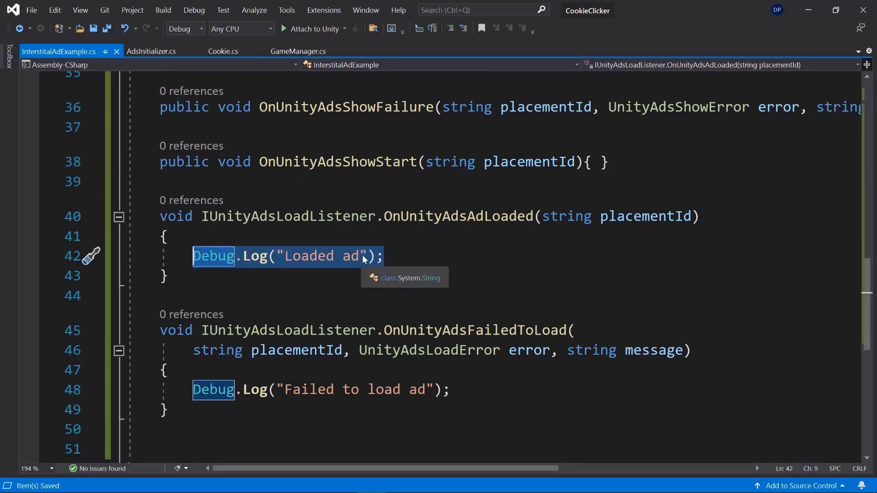
left_click(362, 255)
double_click(646, 217)
left_click(360, 256)
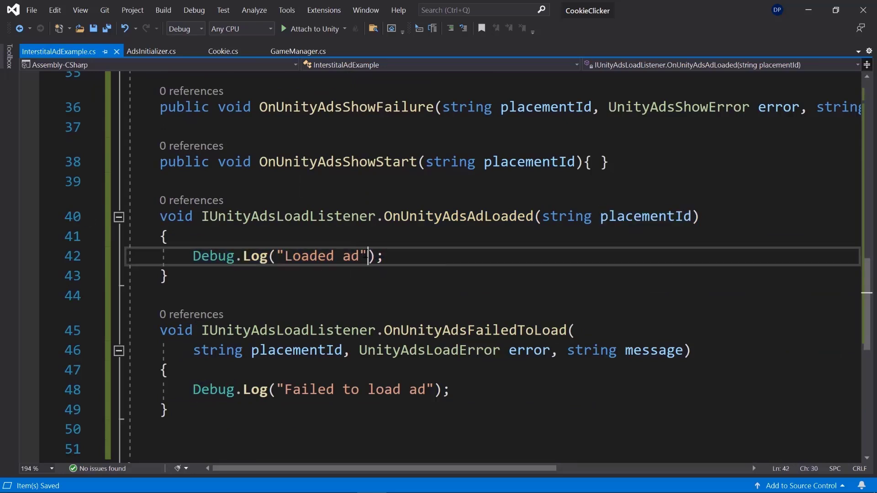
type("- with placementID ")
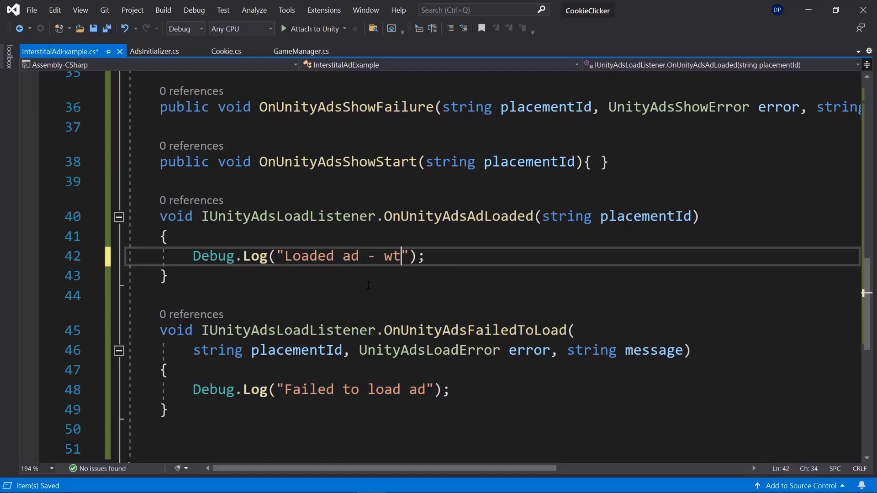
type("{placementId}")
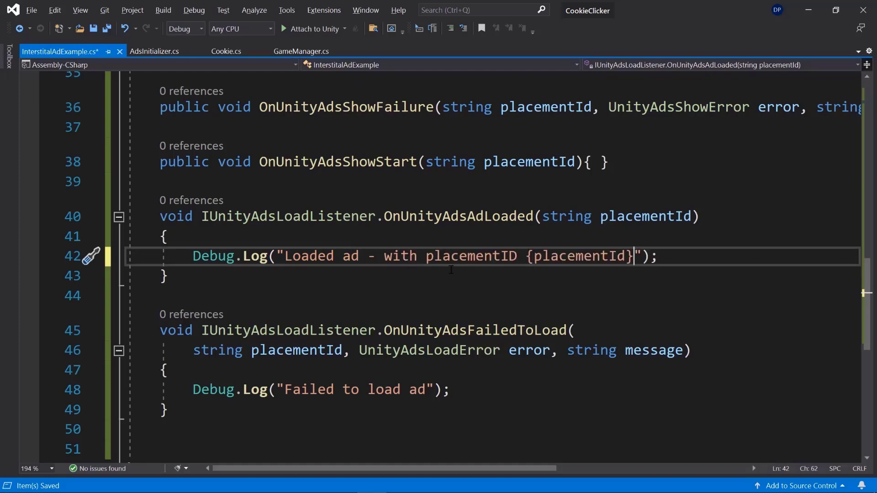
Step: In the Unity editor, assign GameManager to the Ads Initializer's Interstital Ad Example field and test ad loading in Play mode with the console
left_click(809, 9)
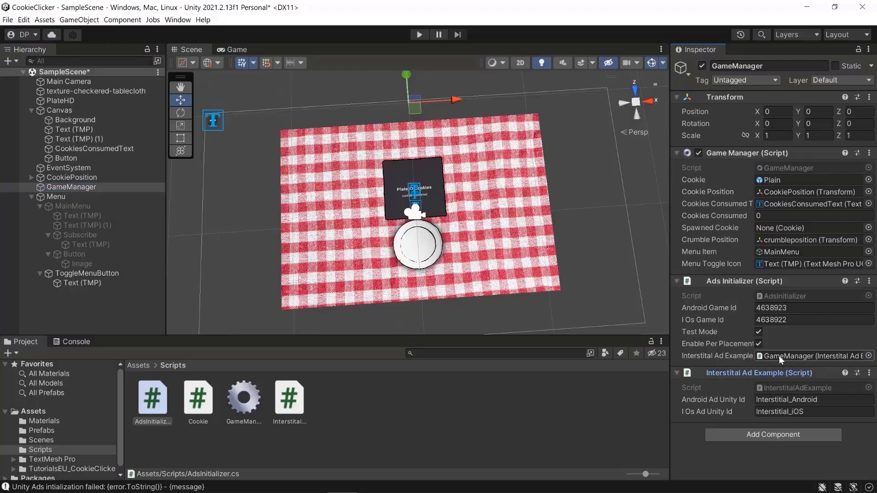
left_click(419, 35)
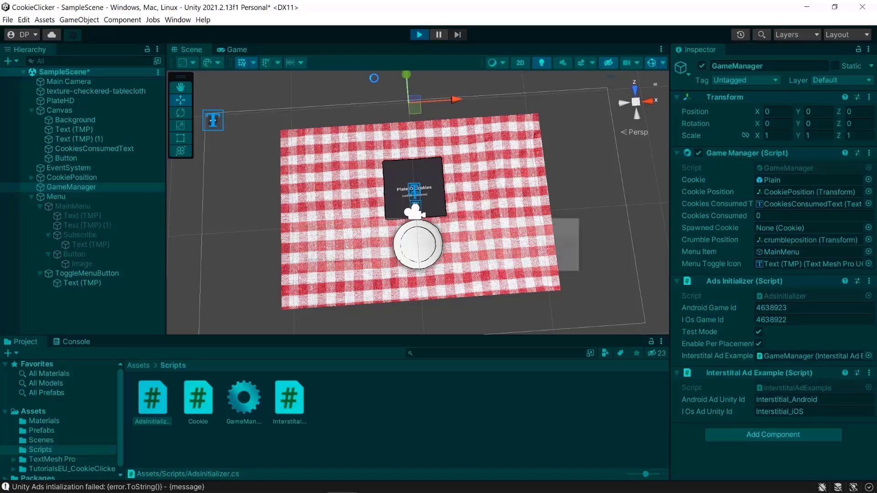
left_click(82, 343)
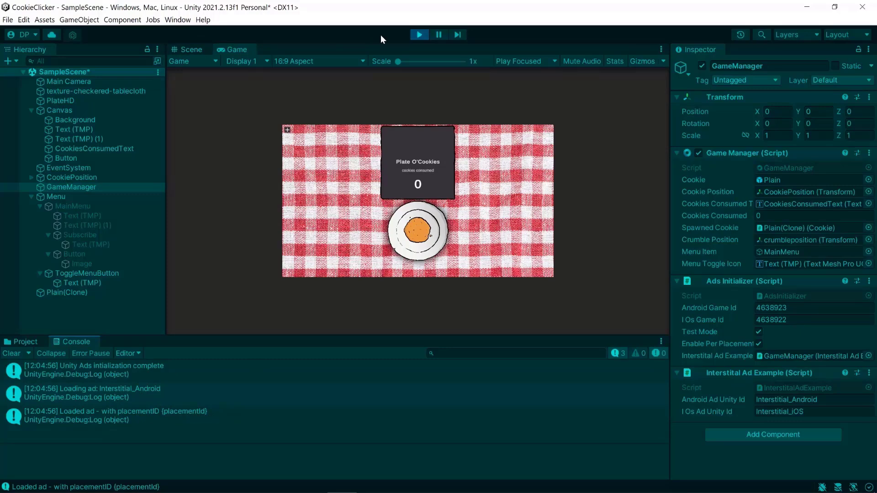
left_click(192, 51)
left_click(419, 34)
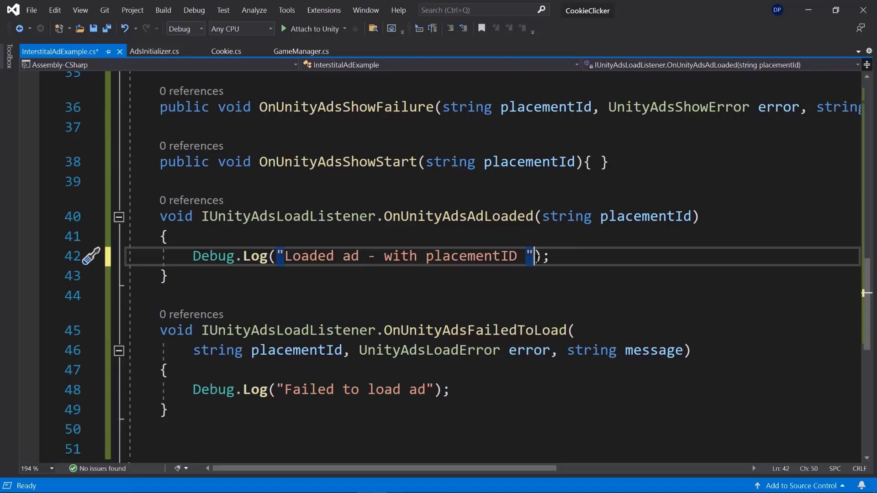
Step: Append the placementId variable to the OnUnityAdsAdLoaded log message, save the script and test the game in Unity's Play mode
type("+ );")
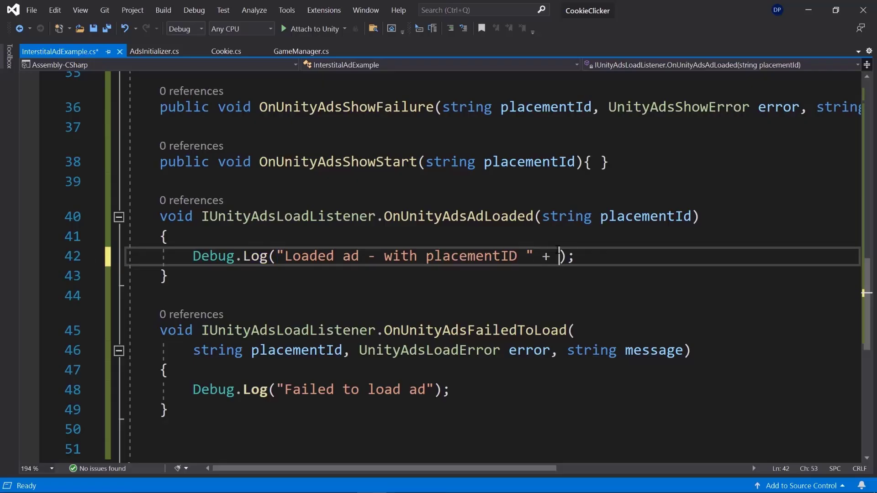
double_click(645, 216)
key("ctrl+c")
left_click(551, 255)
key("ctrl+v")
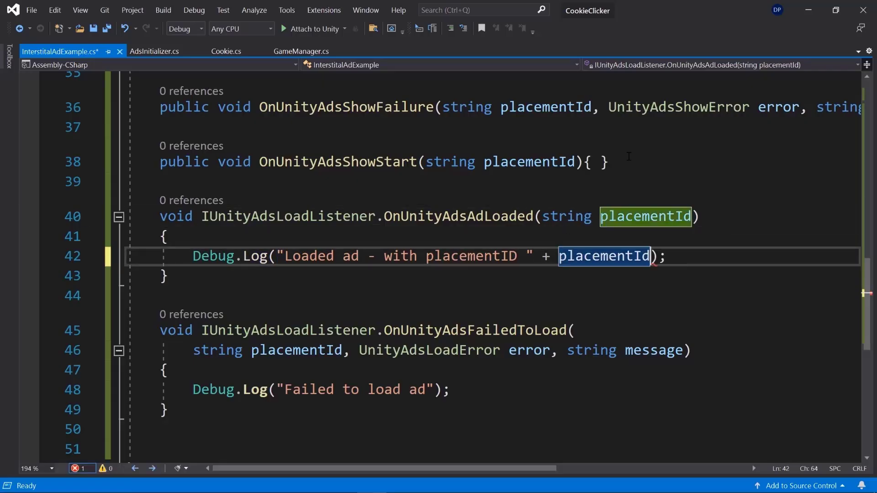
key("ctrl+s")
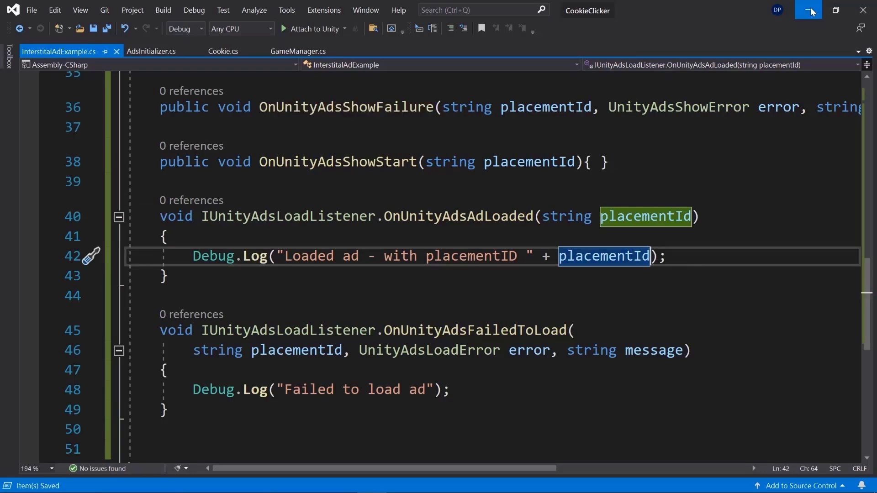
key("alt+Tab")
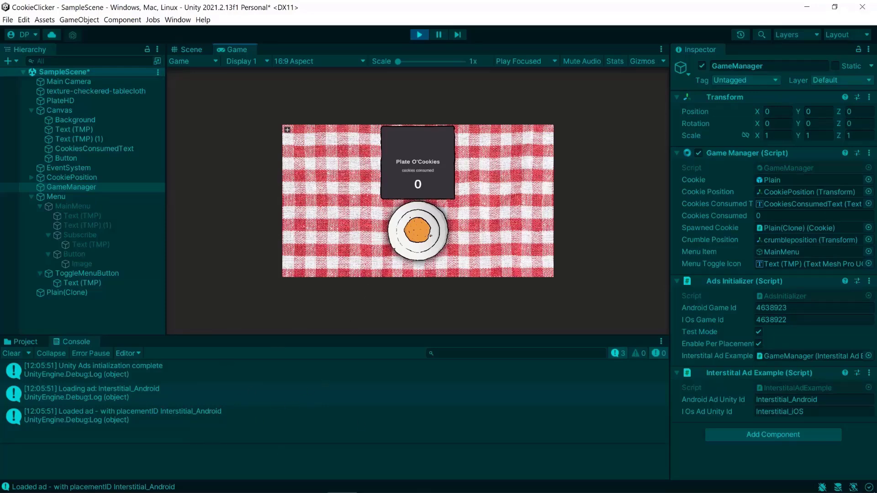
key("ctrl+p")
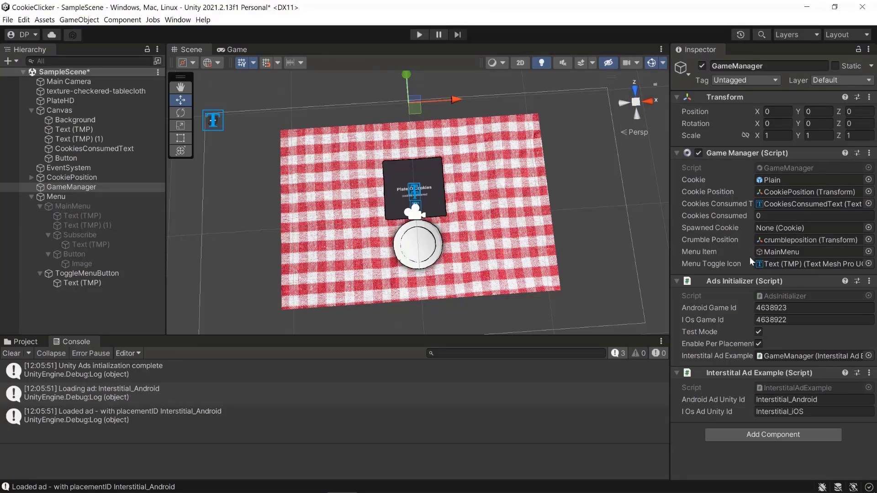
Step: Declare public InterstitalAdExample interstitalAdExample; below menuToggleIcon in the GameManager class
double_click(765, 169)
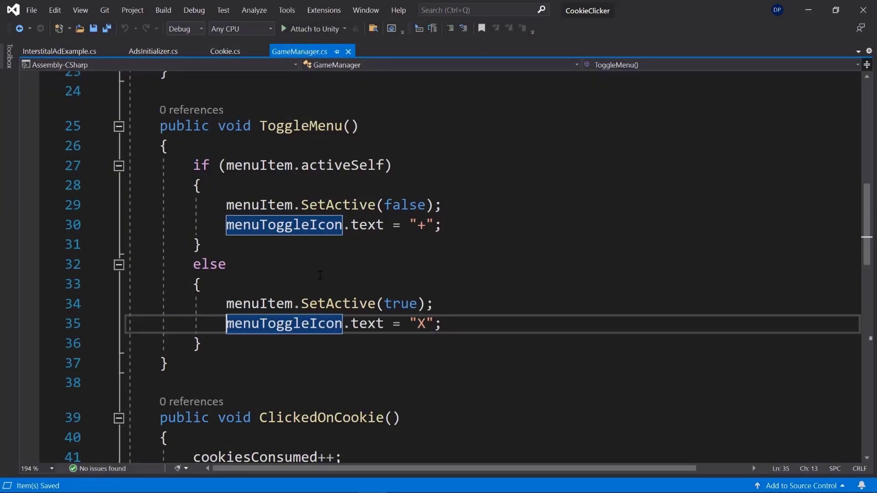
key("F12")
key("End")
key("Return")
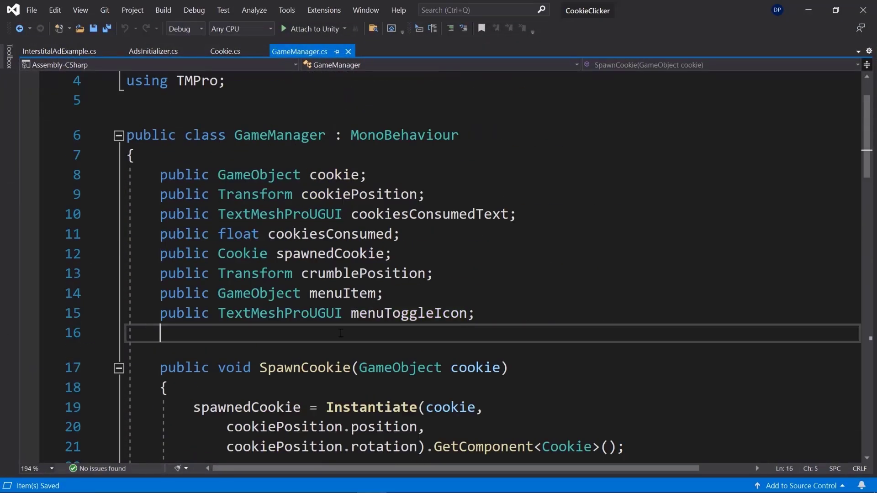
type("public In")
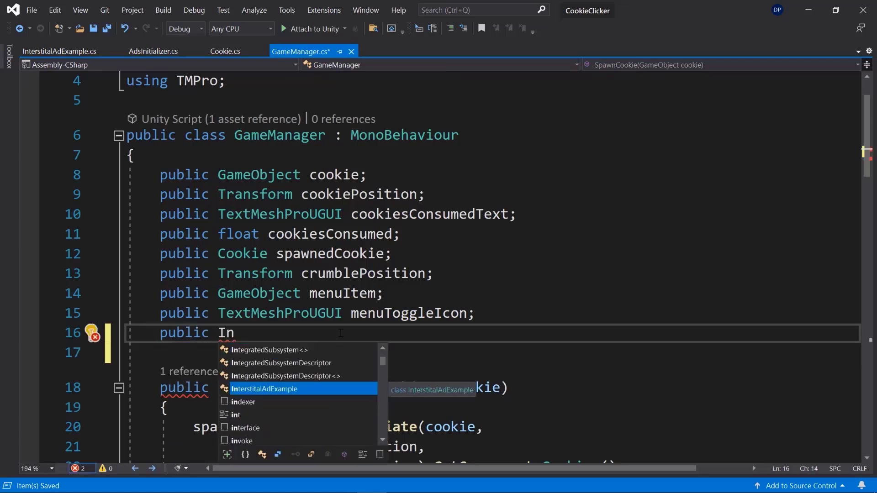
key("Tab")
type("In")
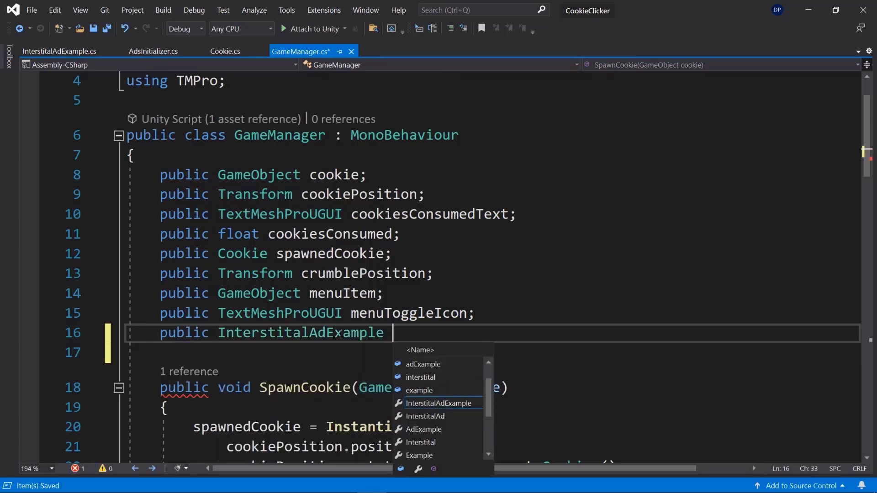
key("Up")
key("Up")
type(";")
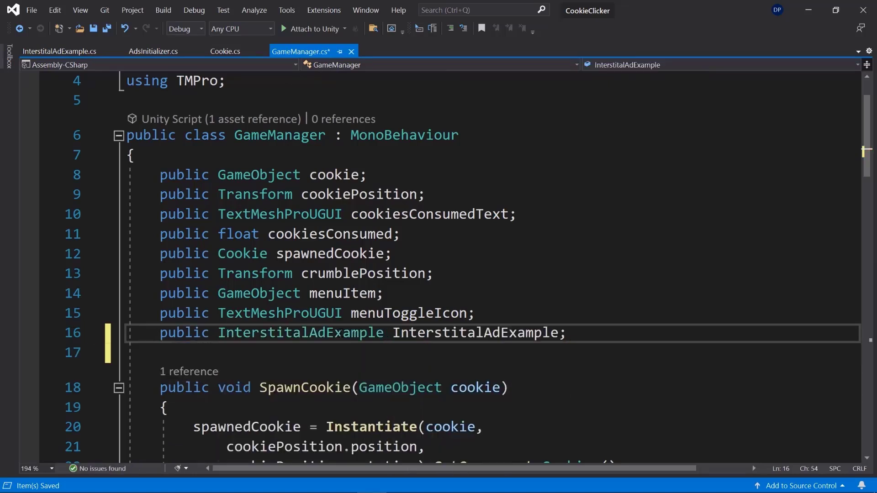
left_click_drag(401, 333, 394, 333)
type("i")
key("End")
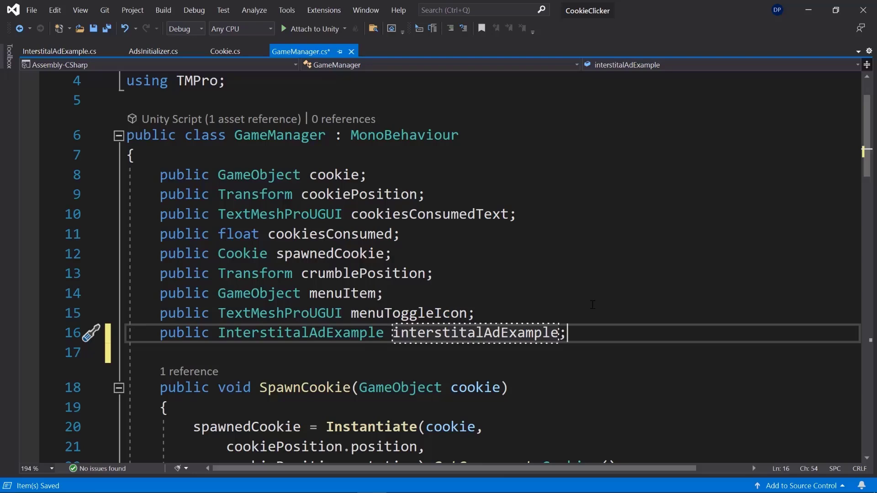
Step: Call interstitalAdExample.ShowAd(); at the start of the ToggleMenu method
scroll(594, 300, "down", 5)
left_click(296, 291)
key("Return")
key("Return")
key("Up")
type("interstitalAdExample.L")
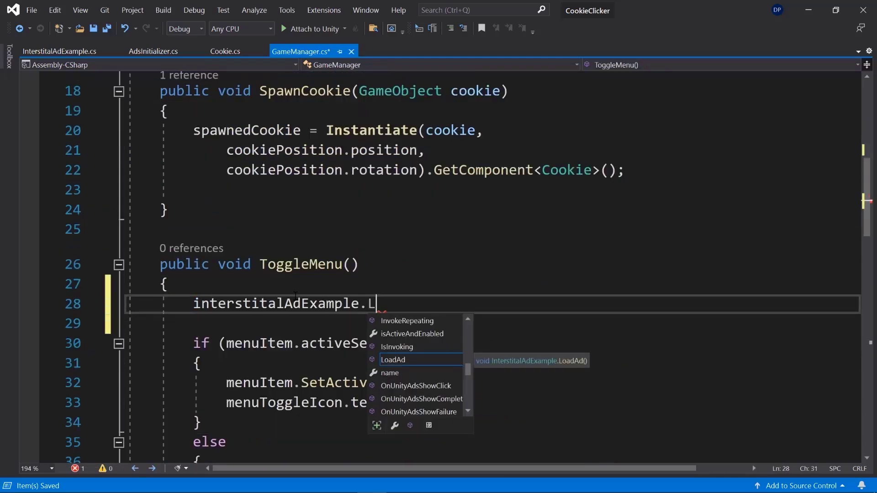
key("BackSpace")
type("SH")
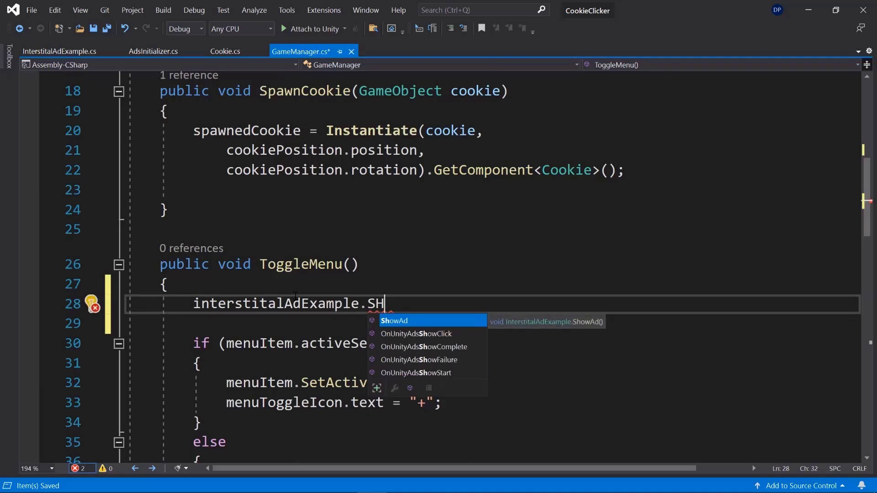
type("owAd();")
key("Return")
Step: Insert interstitalAdExample.LoadAd(); above the ShowAd call in ToggleMenu and save GameManager.cs
left_click(234, 288)
key("Return")
type("interstitalAdExample.Lo")
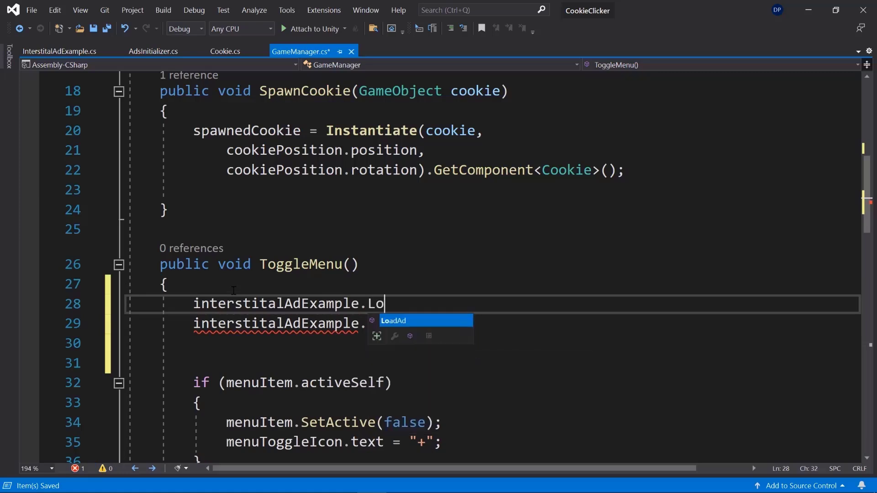
type("adAd();")
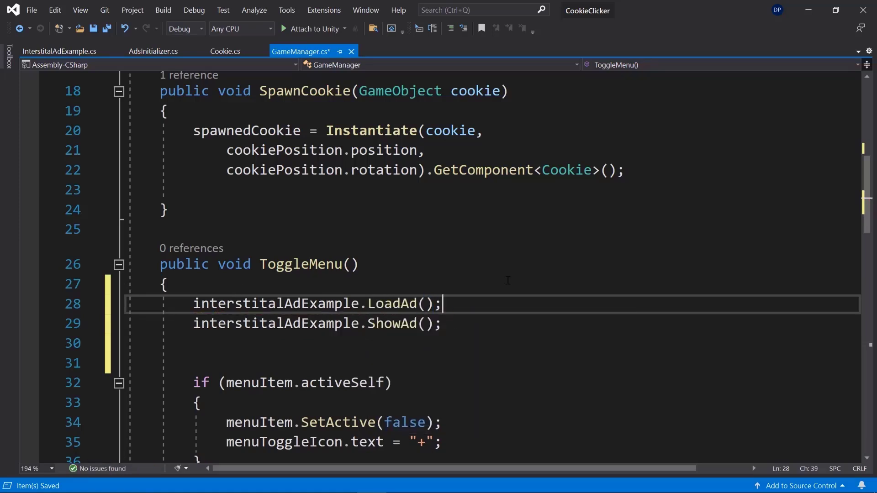
key("ctrl+s")
scroll(282, 242, "up", 5)
Step: In Unity, assign the Interstital Ad Example component to Game Manager's matching field and test the ad by toggling the menu in Play mode
left_click(807, 12)
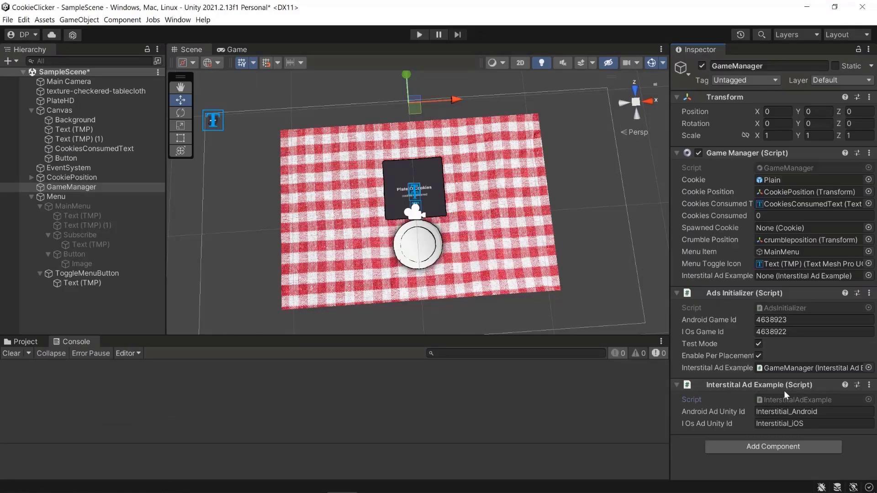
left_click_drag(780, 388, 775, 280)
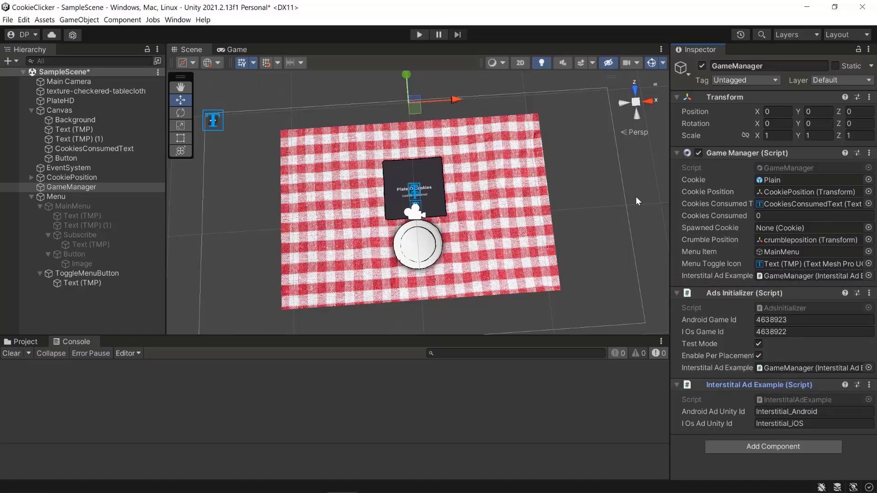
left_click(419, 34)
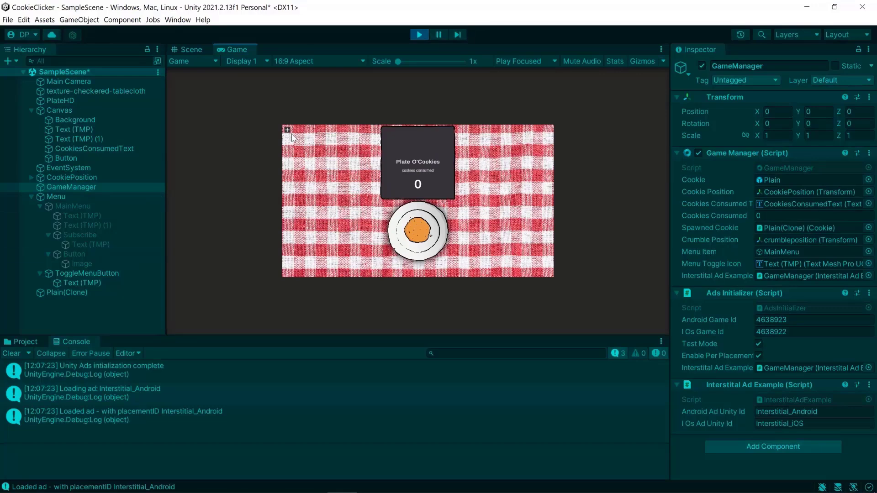
left_click(288, 130)
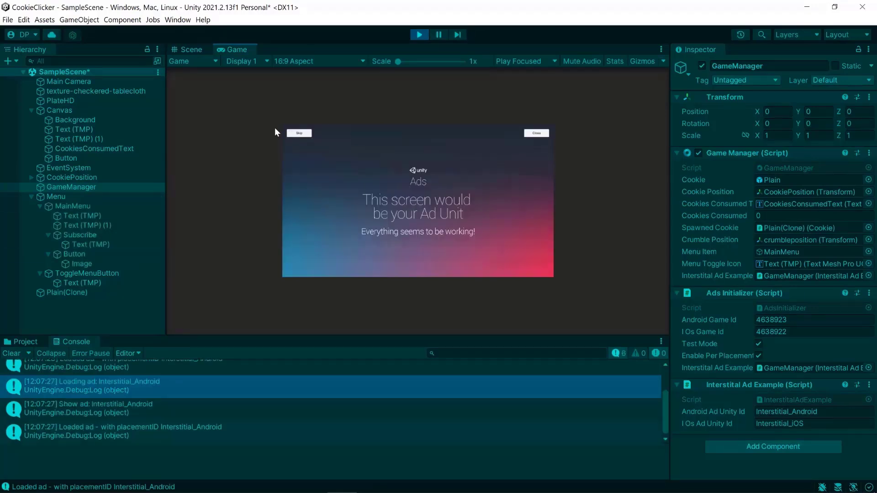
left_click(274, 128)
left_click(297, 133)
left_click(288, 130)
left_click(297, 132)
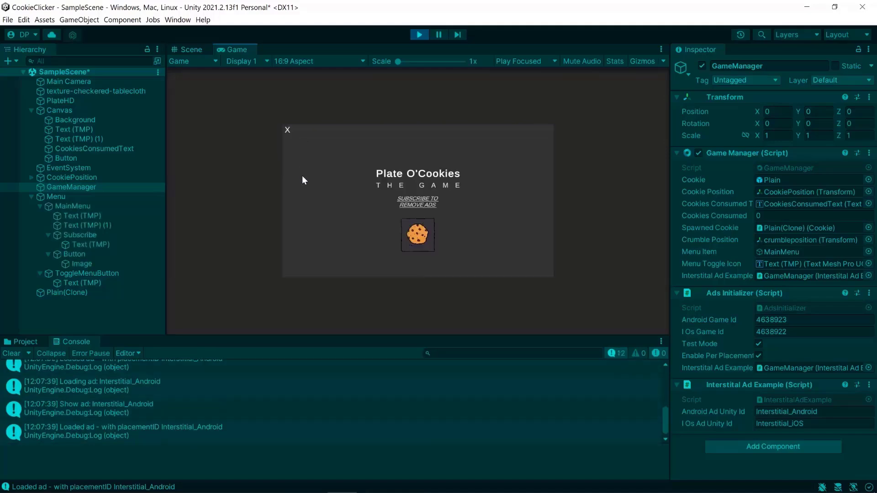
left_click(287, 131)
left_click(297, 134)
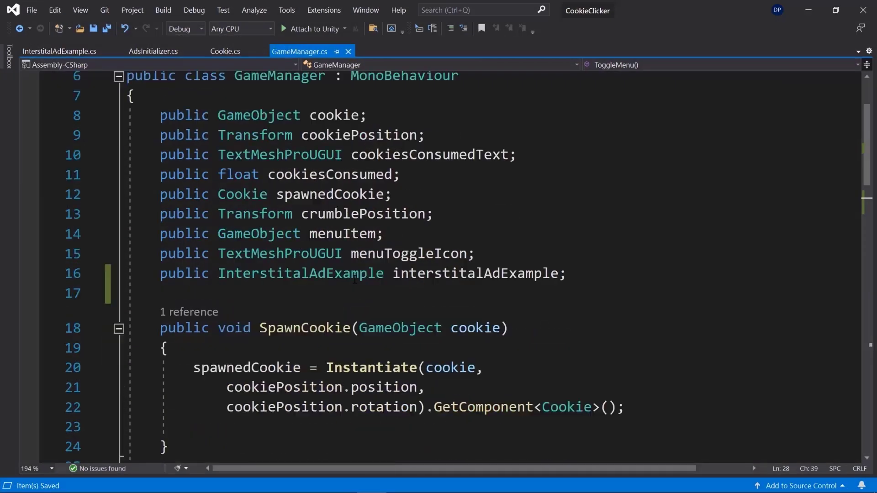
Step: Move the LoadAd and ShowAd calls from the start of ToggleMenu to the beginning of its else branch and save the script
scroll(447, 184, "down", 7)
left_click_drag(468, 142, 193, 126)
key("ctrl+c")
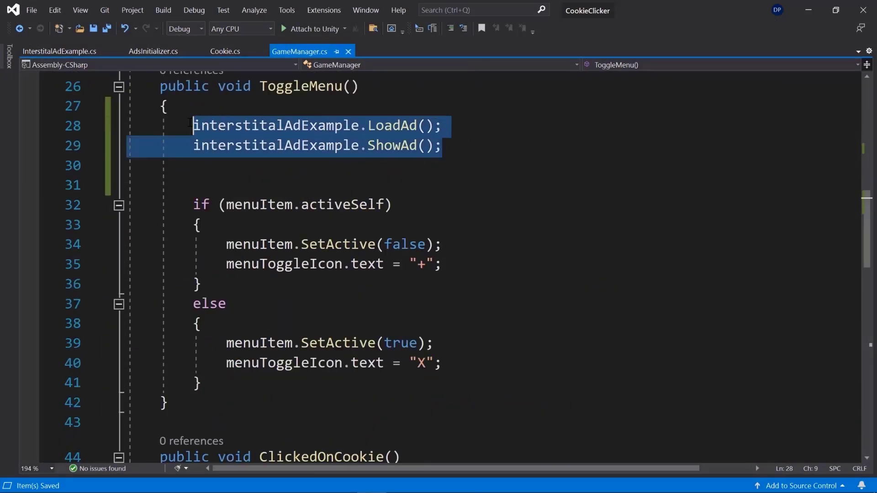
key("Delete")
left_click(339, 312)
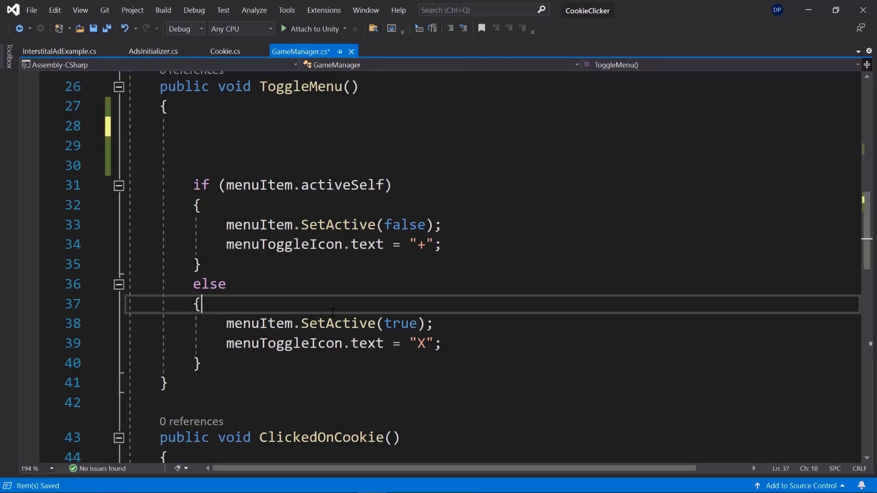
key("Return")
key("ctrl+v")
key("ctrl+s")
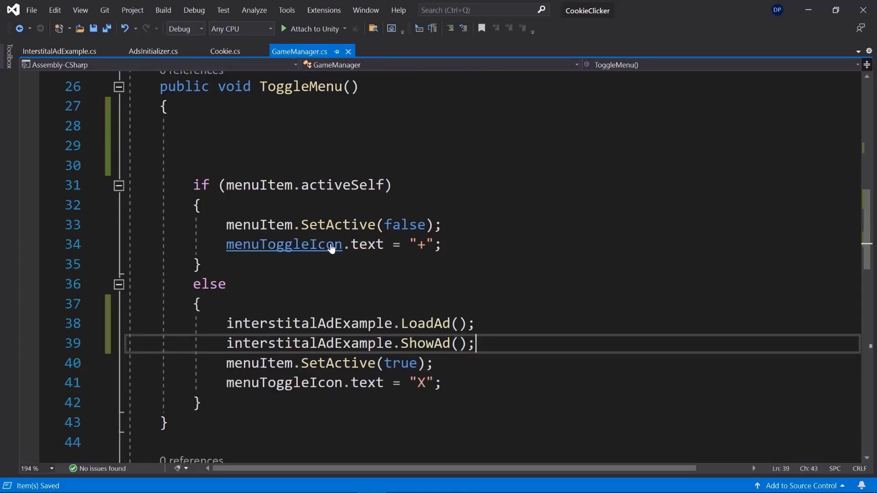
left_click(300, 192)
left_click_drag(442, 383, 227, 323)
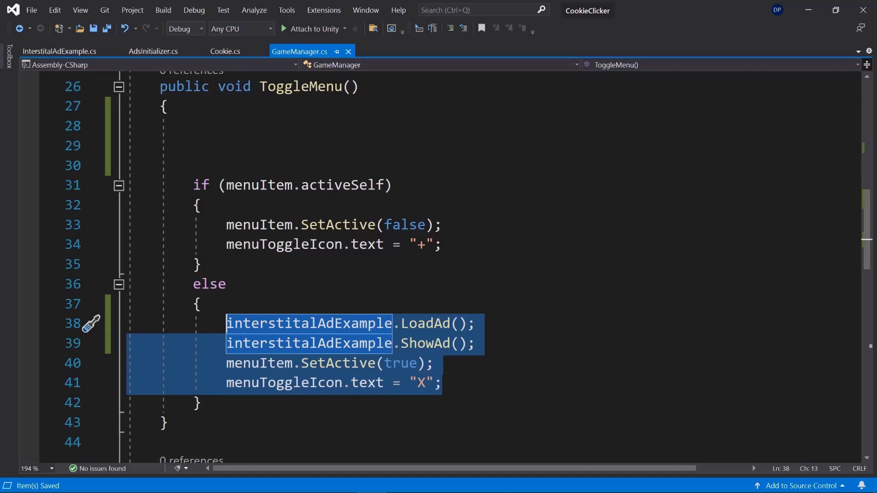
type("<")
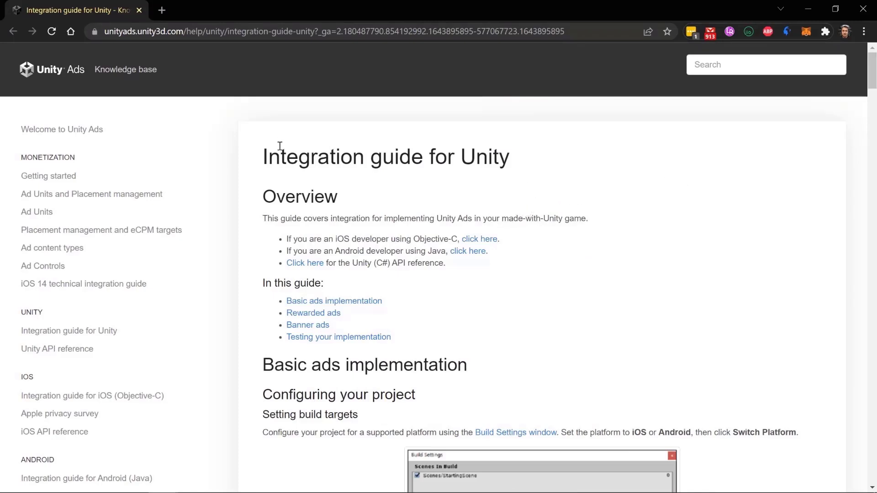
Step: Switch to the browser and look through the Unity Ads "Integration guide for Unity" page
left_click_drag(280, 145, 563, 141)
left_click(548, 163)
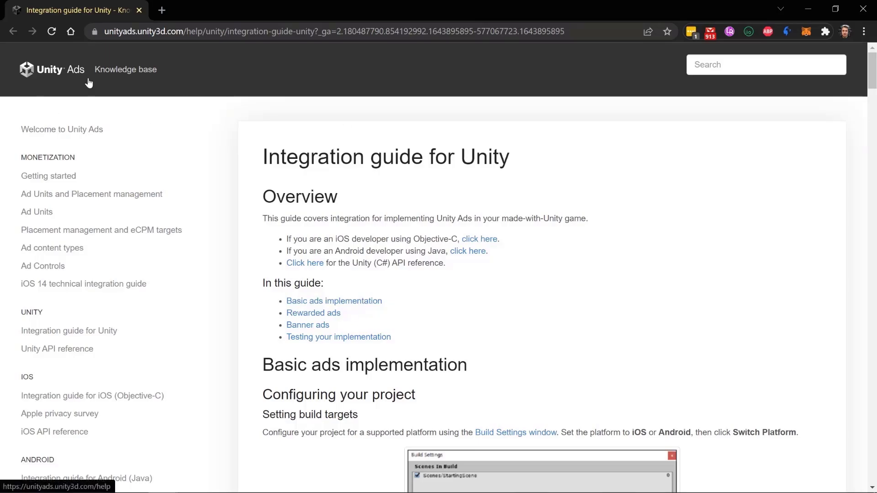
scroll(491, 299, "down", 5)
scroll(491, 299, "down", 5)
left_click_drag(873, 118, 872, 69)
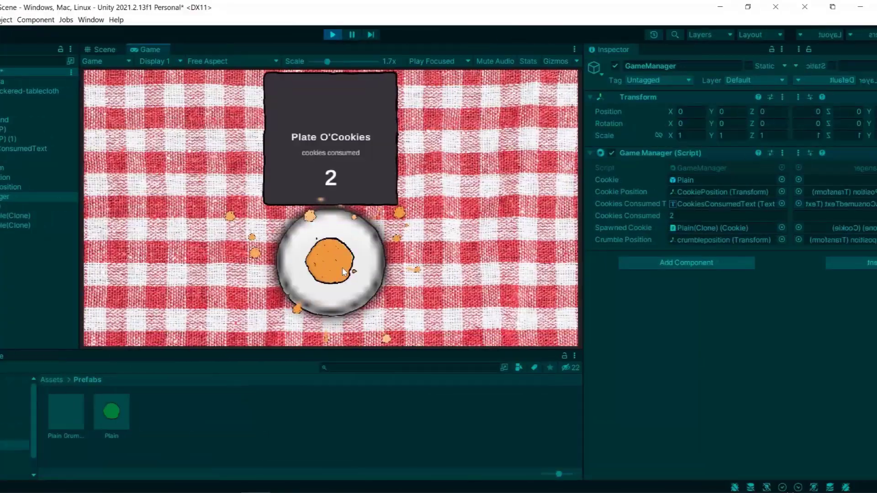
Step: Try the running game in Unity by eating several cookies and toggling the menu
left_click(428, 267)
left_click(428, 267)
left_click(429, 267)
left_click(429, 267)
left_click(423, 259)
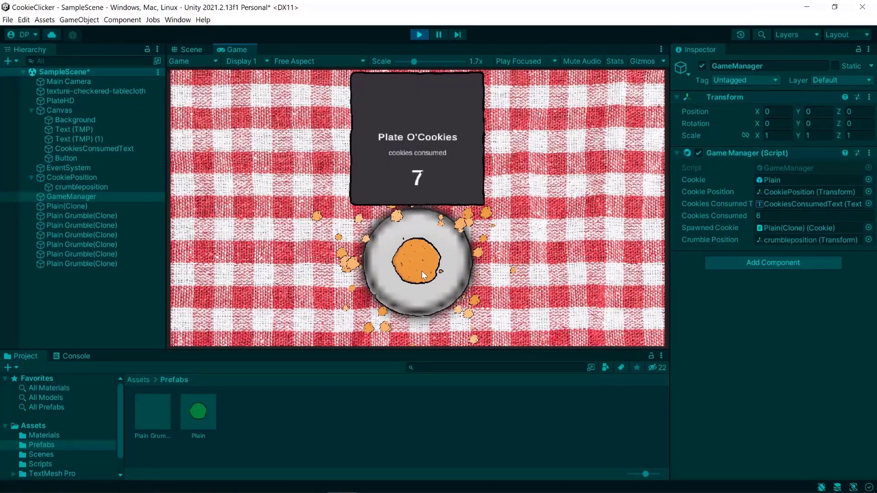
left_click(421, 270)
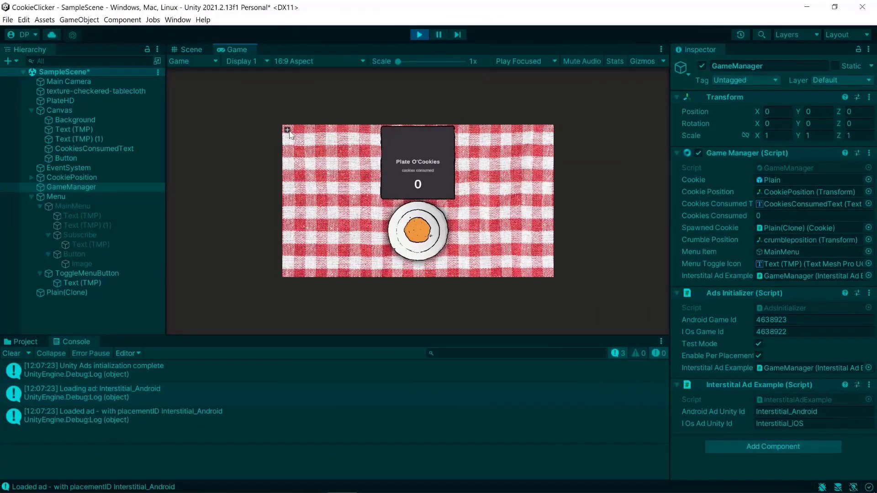
left_click(287, 131)
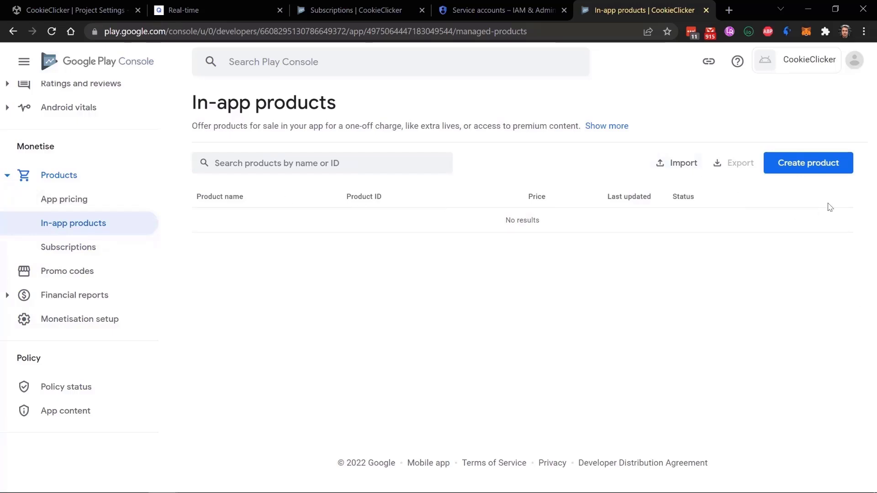
left_click(796, 172)
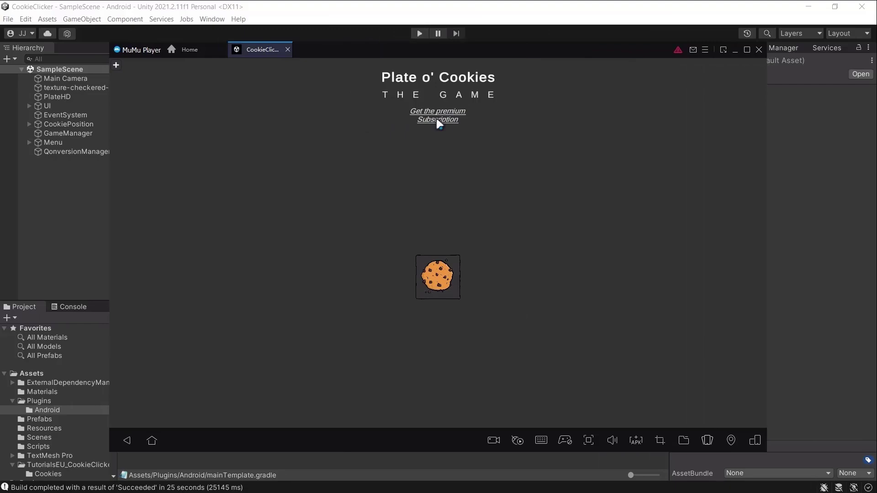
left_click(439, 120)
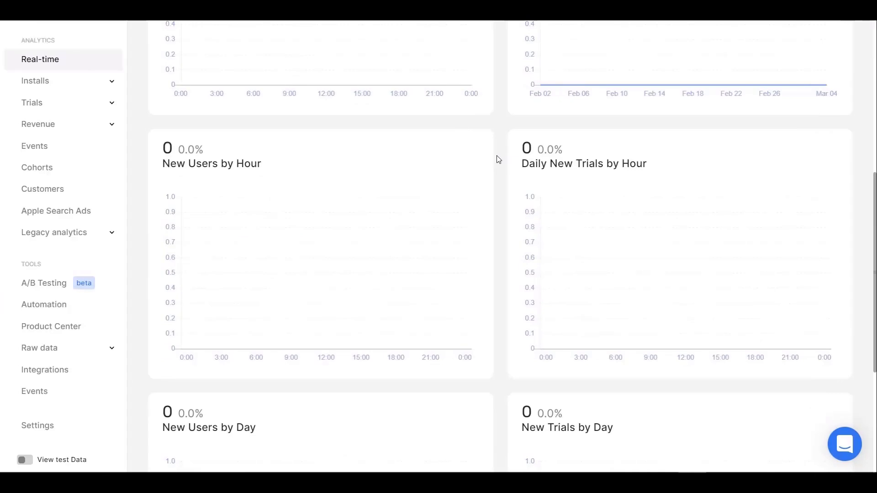
scroll(497, 157, "down", 3)
double_click(201, 313)
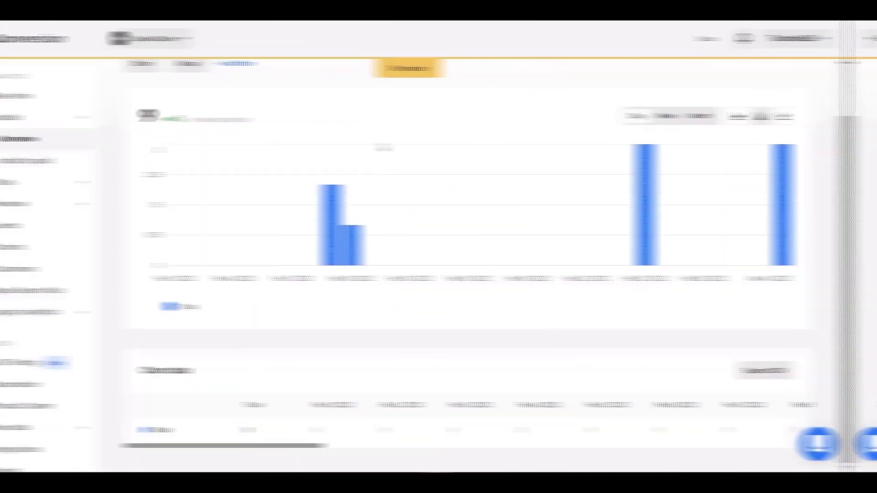
mouse_move(368, 194)
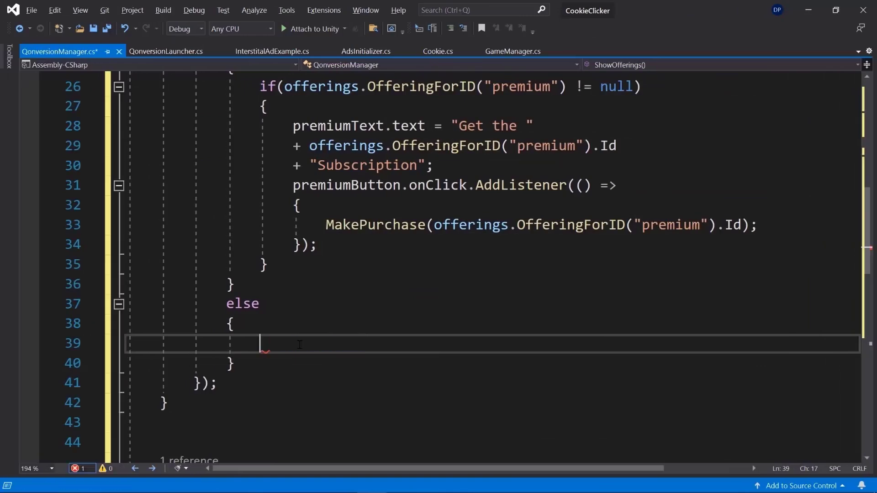
Step: Begin a premiumText string assignment in the else branch of ShowOfferings in QonversionManager.cs
type("pr")
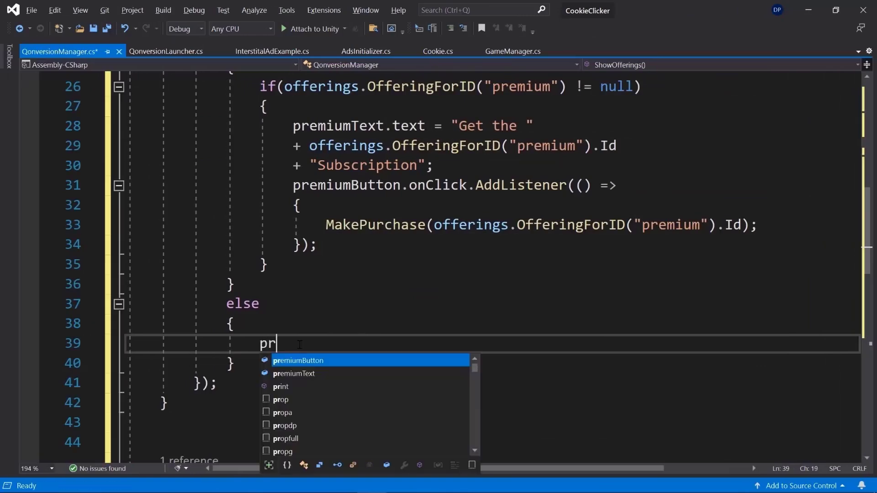
type("emiumText = \"ero")
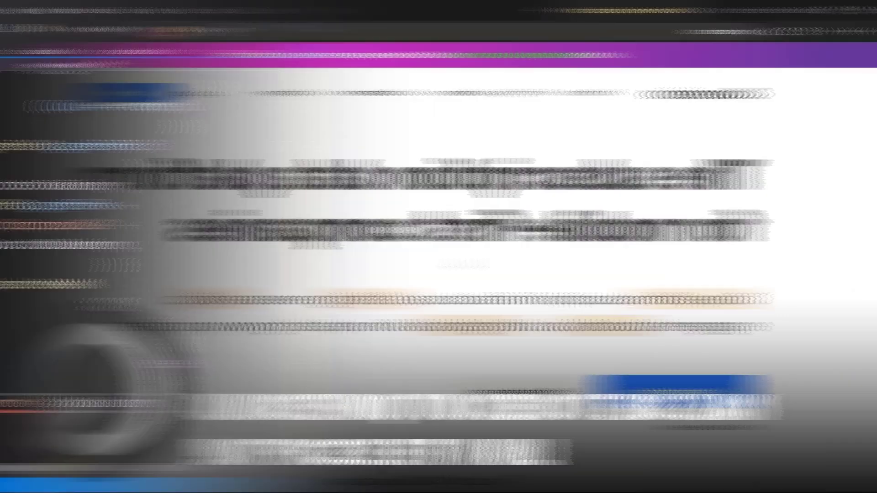